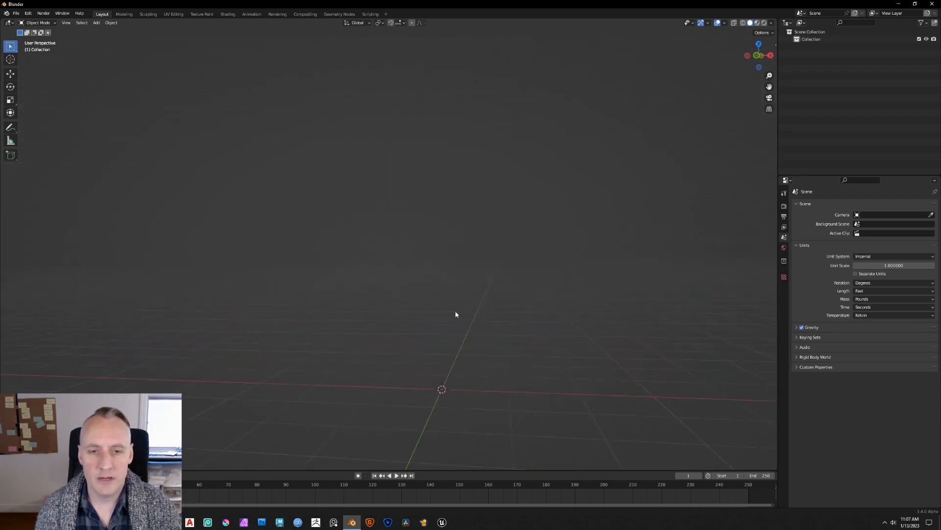
- Import Final Example Video.mp4 from the Project 1 - Animation and VFX folder with Images as Planes
{"action": "middle_click_drag", "start_coordinate": [394, 221], "coordinate": [516, 249]}
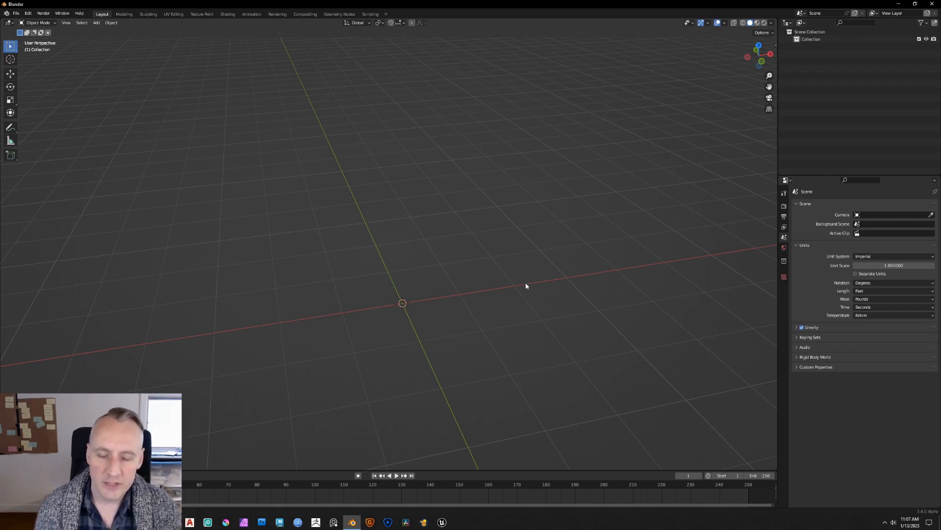
{"action": "mouse_move", "coordinate": [526, 286]}
{"action": "middle_mouse_down"}
{"action": "mouse_move", "coordinate": [515, 252]}
{"action": "mouse_move", "coordinate": [521, 279]}
{"action": "mouse_move", "coordinate": [507, 286]}
{"action": "middle_mouse_up"}
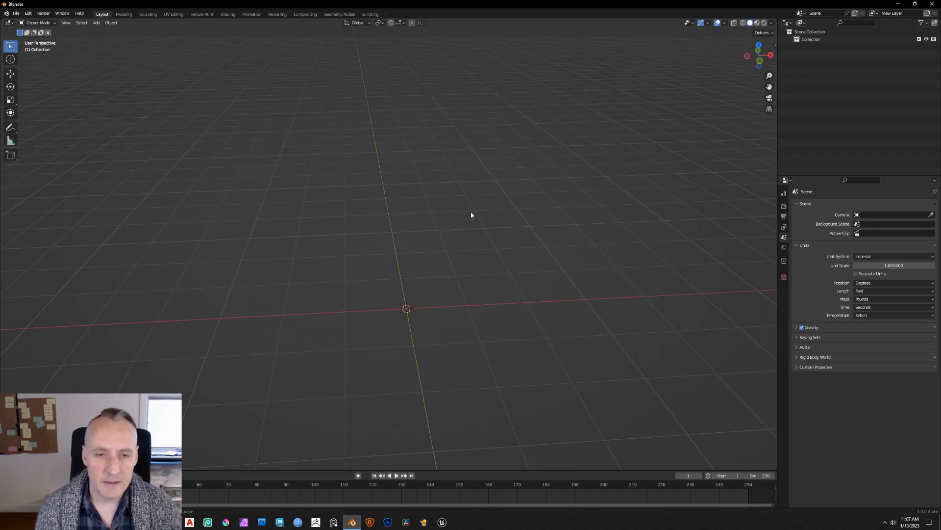
{"action": "key", "text": "shift+a"}
{"action": "mouse_move", "coordinate": [451, 292]}
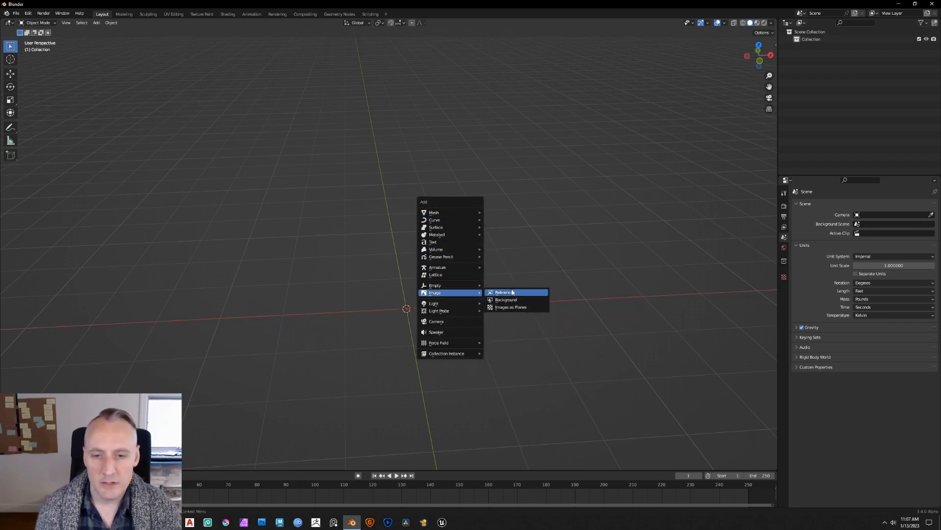
{"action": "left_click", "coordinate": [510, 307]}
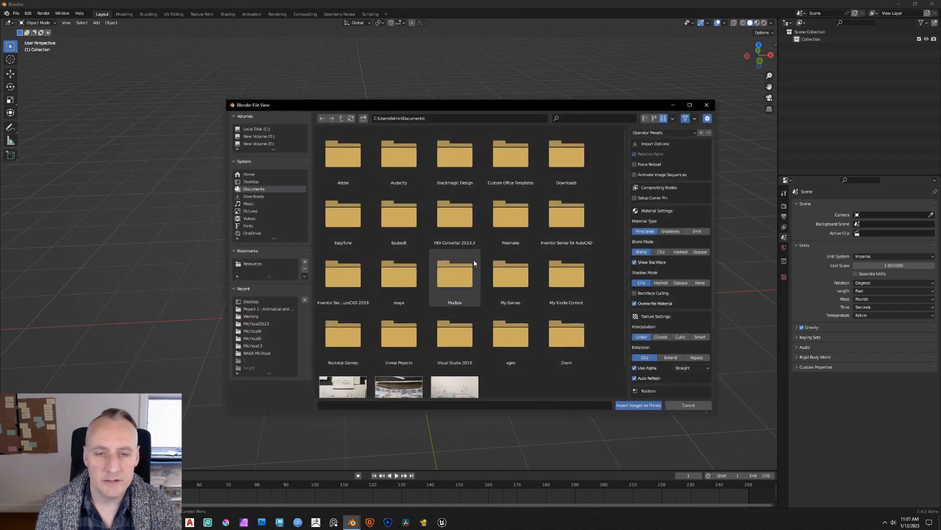
{"action": "left_click", "coordinate": [260, 309]}
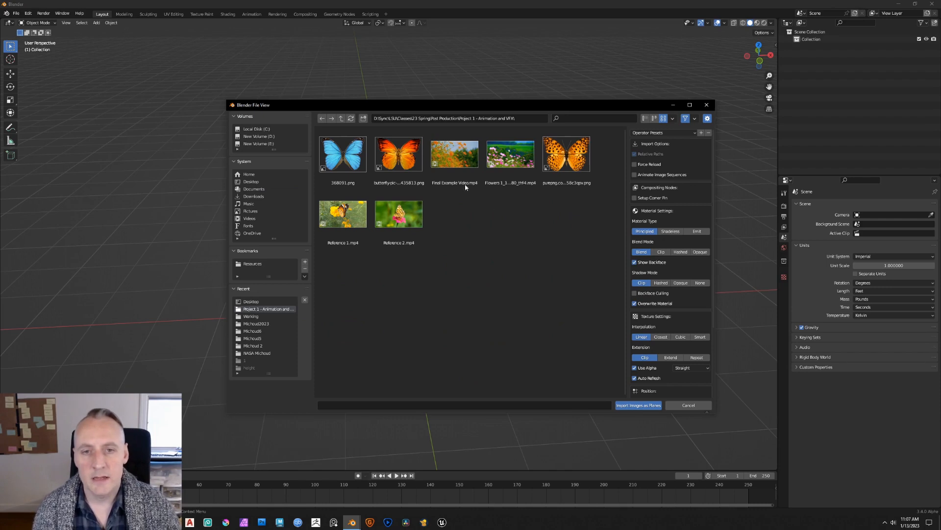
{"action": "double_click", "coordinate": [459, 159]}
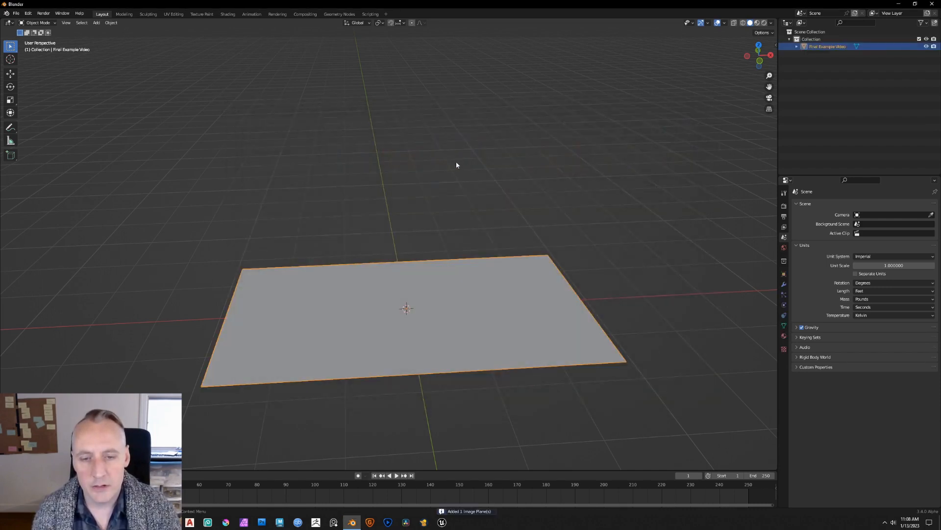
- Switch the viewport to rendered shading and set the render engine to Eevee
{"action": "left_click", "coordinate": [764, 23]}
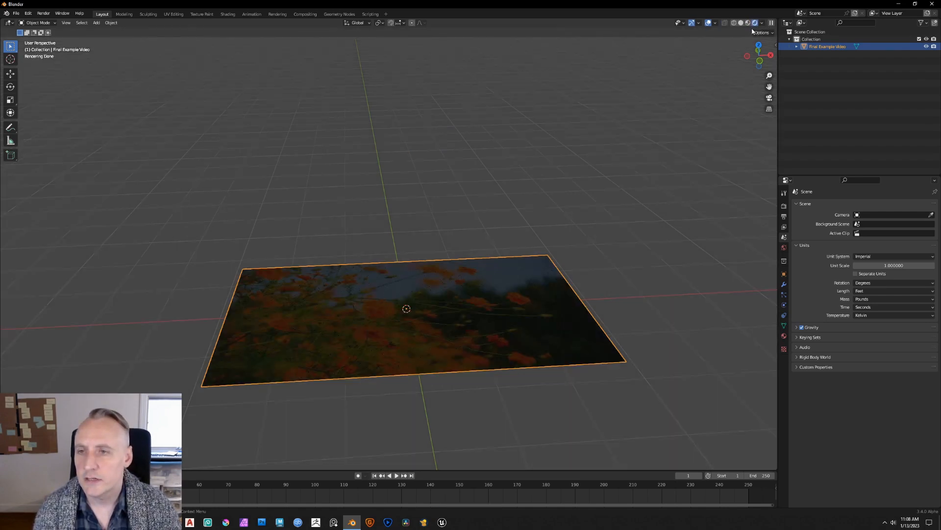
{"action": "mouse_move", "coordinate": [553, 183]}
{"action": "middle_mouse_down"}
{"action": "mouse_move", "coordinate": [544, 216]}
{"action": "mouse_move", "coordinate": [570, 212]}
{"action": "mouse_move", "coordinate": [540, 189]}
{"action": "mouse_move", "coordinate": [567, 176]}
{"action": "mouse_move", "coordinate": [547, 176]}
{"action": "middle_mouse_up"}
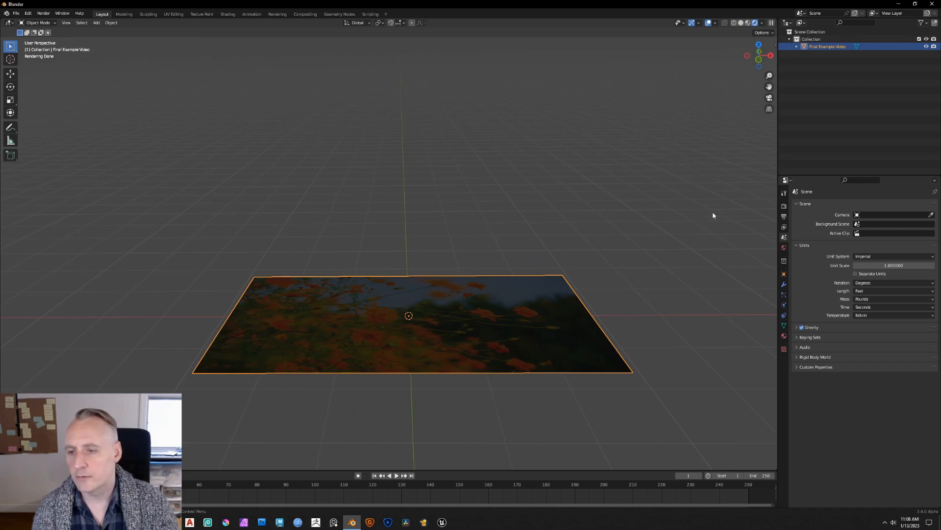
{"action": "left_click", "coordinate": [785, 206]}
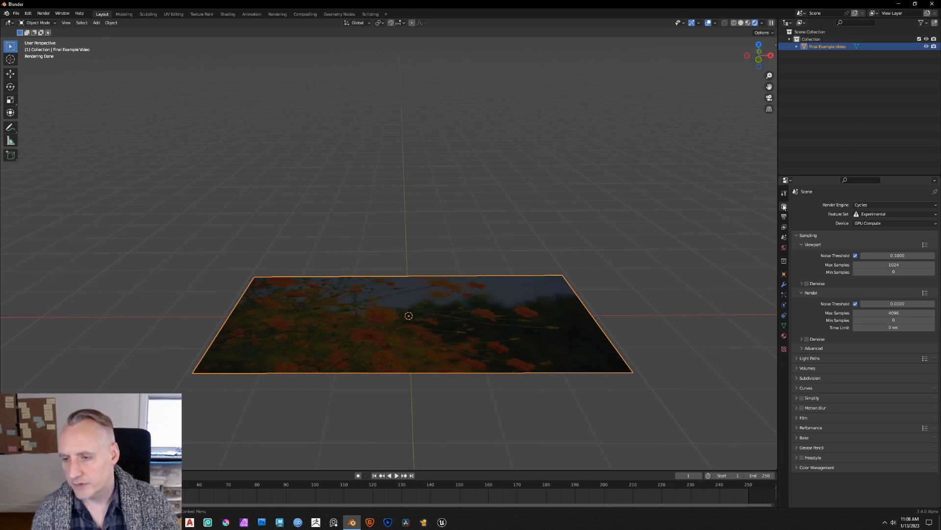
{"action": "left_click", "coordinate": [861, 204]}
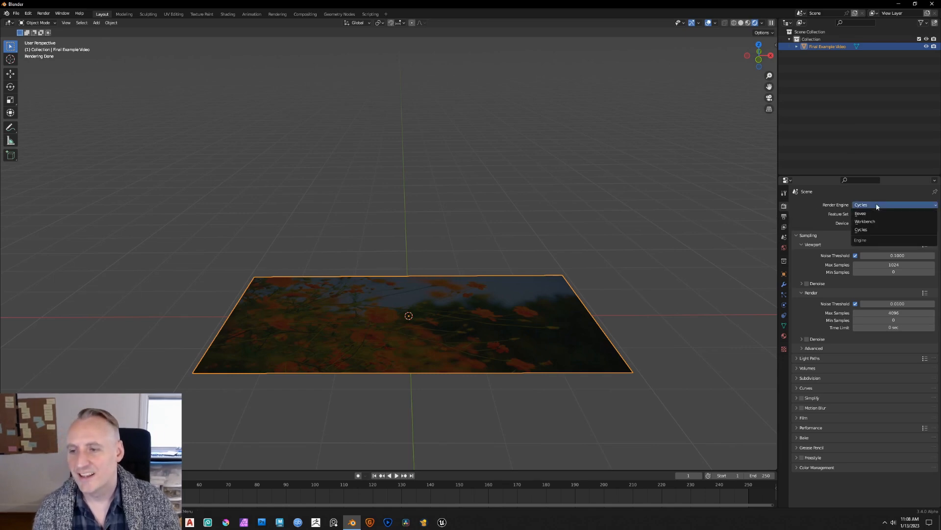
{"action": "left_click", "coordinate": [864, 213]}
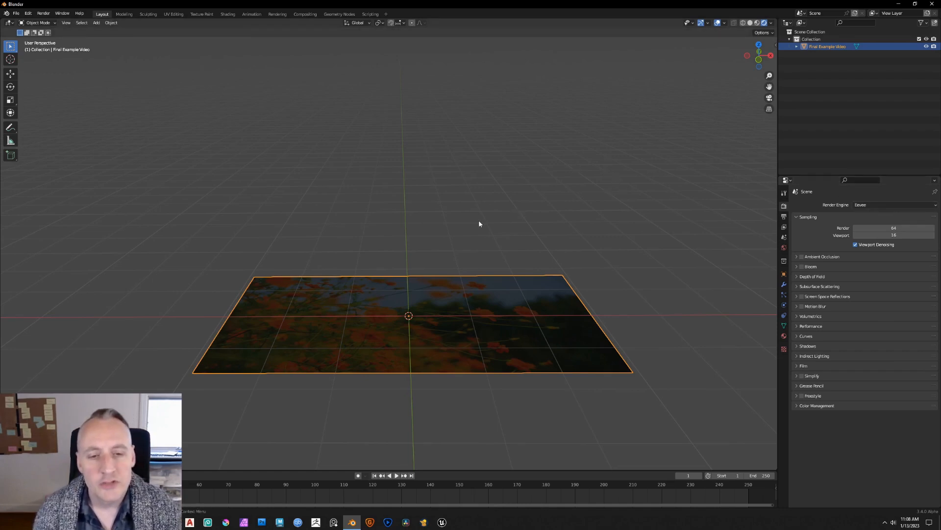
{"action": "mouse_move", "coordinate": [479, 224]}
{"action": "middle_mouse_down"}
{"action": "mouse_move", "coordinate": [441, 202]}
{"action": "mouse_move", "coordinate": [464, 191]}
{"action": "mouse_move", "coordinate": [512, 195]}
{"action": "mouse_move", "coordinate": [500, 193]}
{"action": "mouse_move", "coordinate": [515, 216]}
{"action": "mouse_move", "coordinate": [490, 221]}
{"action": "middle_mouse_up"}
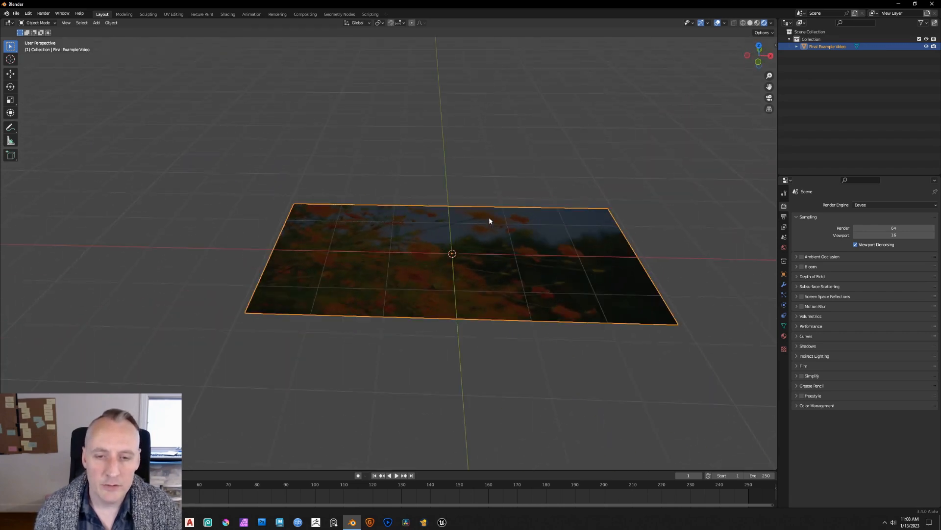
{"action": "key", "text": "g"}
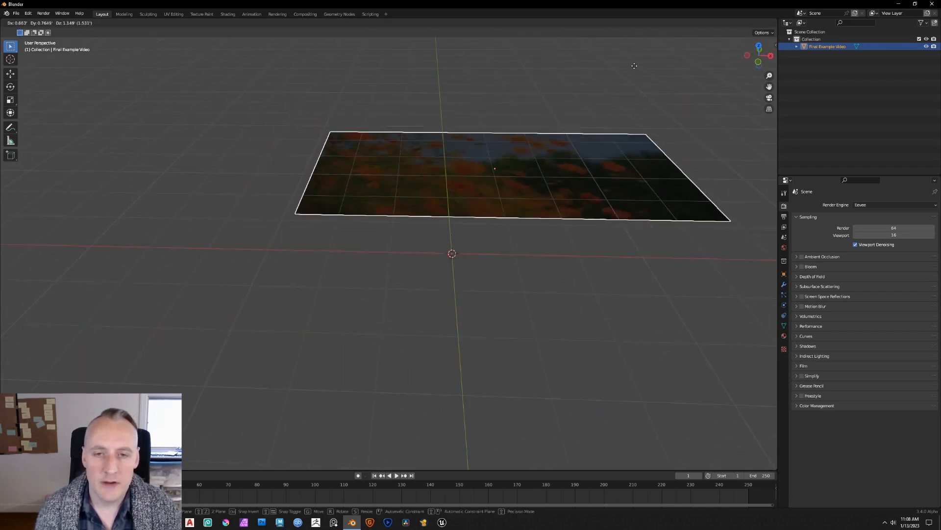
{"action": "left_click", "coordinate": [585, 138]}
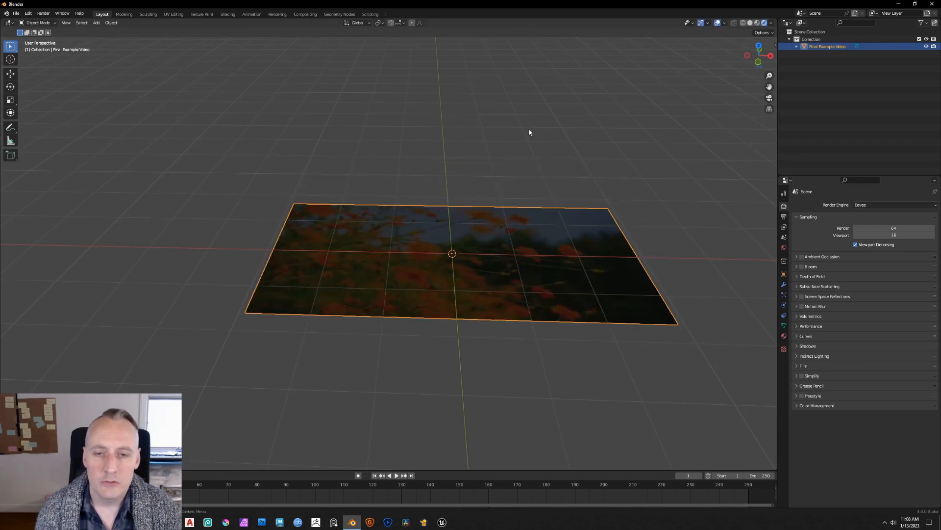
{"action": "middle_click_drag", "start_coordinate": [528, 132], "coordinate": [510, 183]}
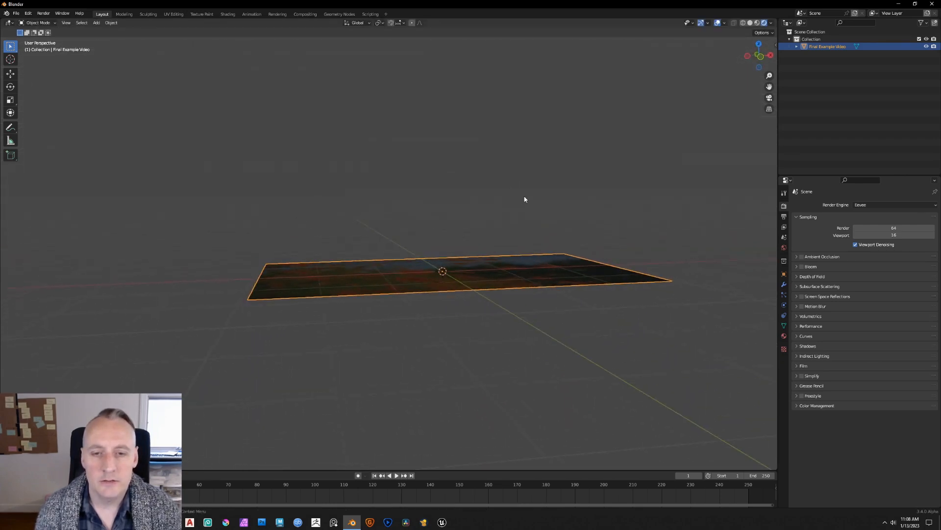
{"action": "key", "text": "g"}
{"action": "key", "text": "z"}
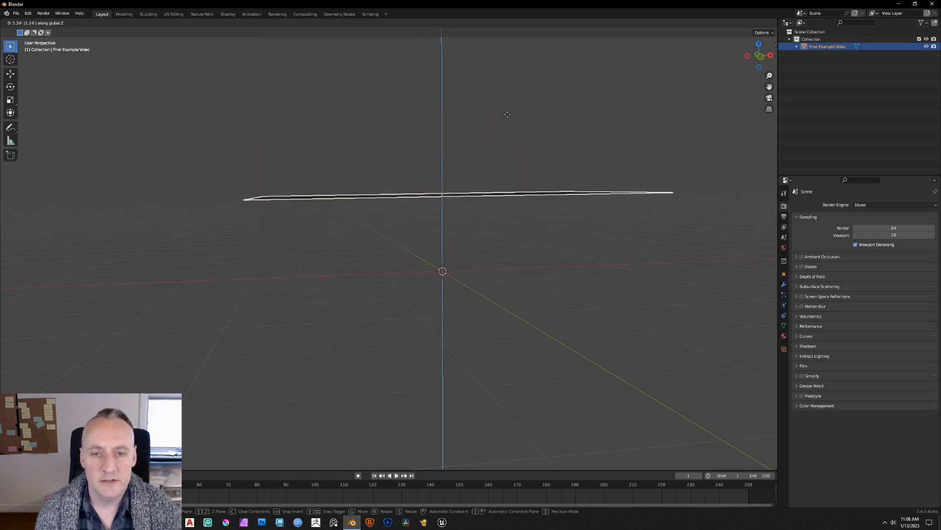
{"action": "left_click", "coordinate": [496, 137]}
- Rotate the video plane 90° about the global X axis to stand it upright
{"action": "middle_click_drag", "start_coordinate": [497, 137], "coordinate": [562, 172]}
{"action": "key", "text": "r"}
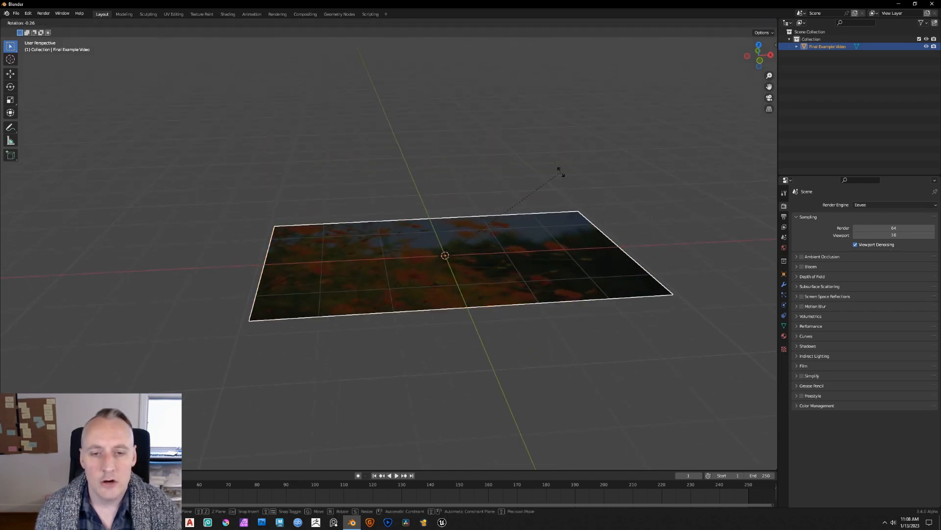
{"action": "key", "text": "x"}
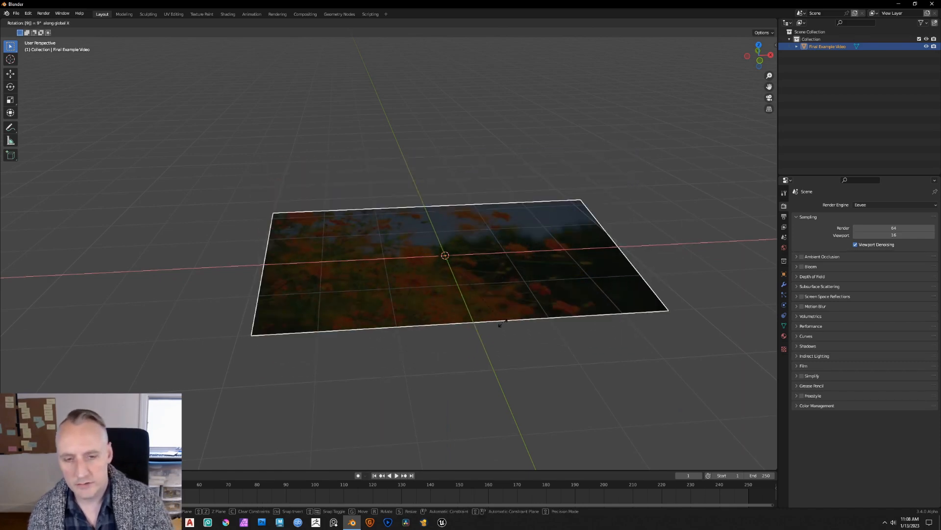
{"action": "left_click", "coordinate": [504, 325]}
{"action": "middle_click_drag", "start_coordinate": [475, 305], "coordinate": [535, 309]}
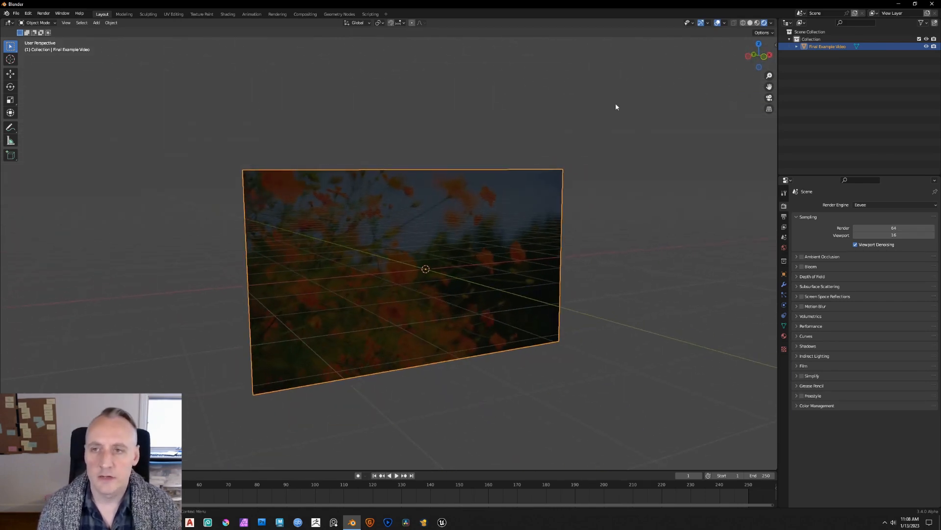
- Turn off the floor grid overlay and keep the video plane selected
{"action": "left_click", "coordinate": [725, 23]}
{"action": "left_click", "coordinate": [704, 59]}
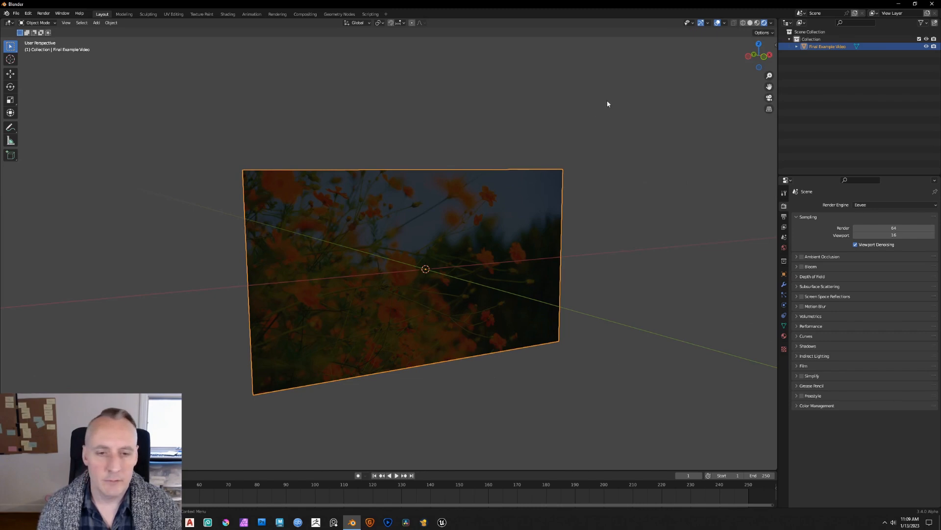
{"action": "left_click", "coordinate": [616, 195]}
{"action": "left_click", "coordinate": [427, 216]}
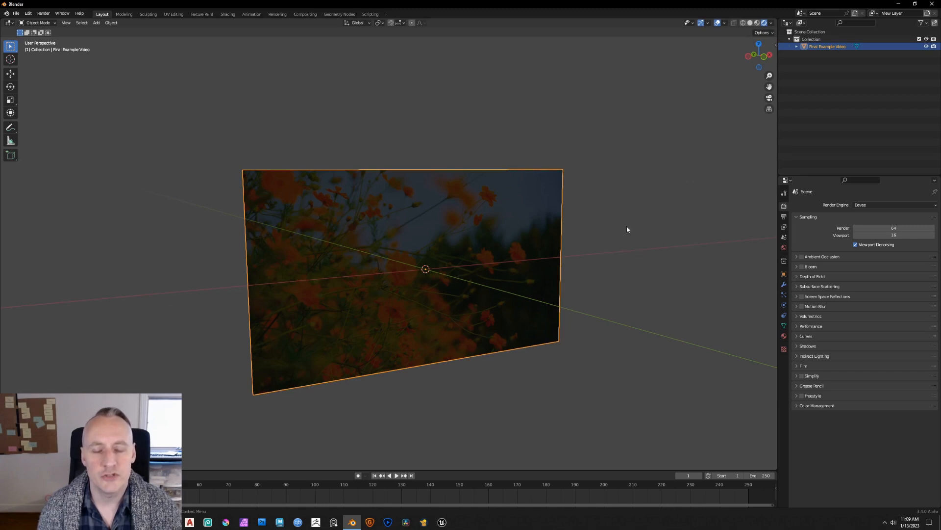
- Raise the video plane along the global Z axis until it sits fully above the ground level
{"action": "key", "text": "g"}
{"action": "key", "text": "z"}
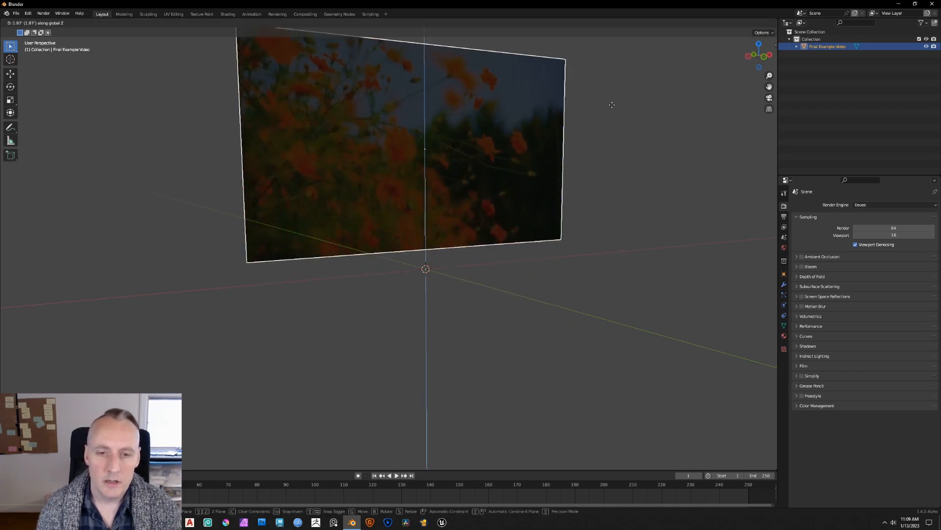
{"action": "left_click", "coordinate": [605, 83]}
{"action": "middle_click_drag", "start_coordinate": [603, 81], "coordinate": [573, 142]}
- Place the 3D cursor near the video plane's upper-right corner and add a Sun light there
{"action": "right_click", "coordinate": [576, 107], "text": "shift"}
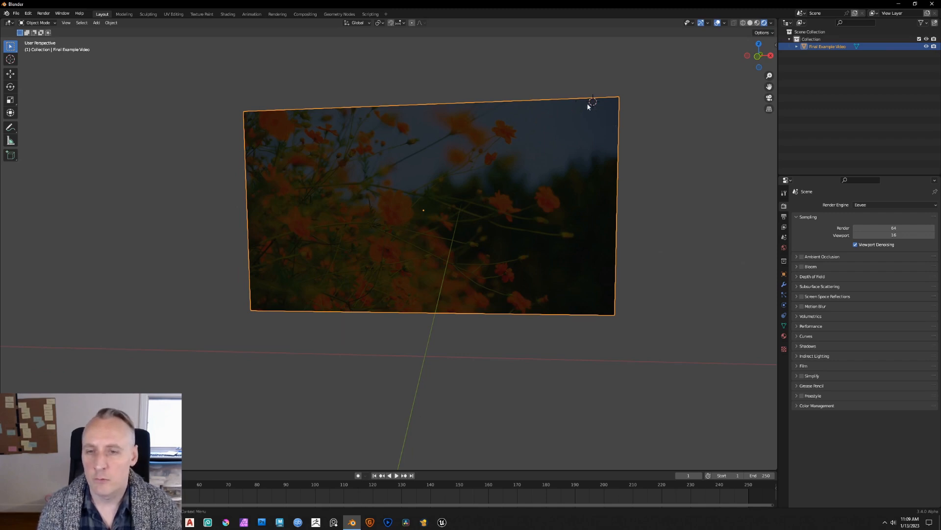
{"action": "middle_click_drag", "start_coordinate": [582, 130], "coordinate": [575, 119]}
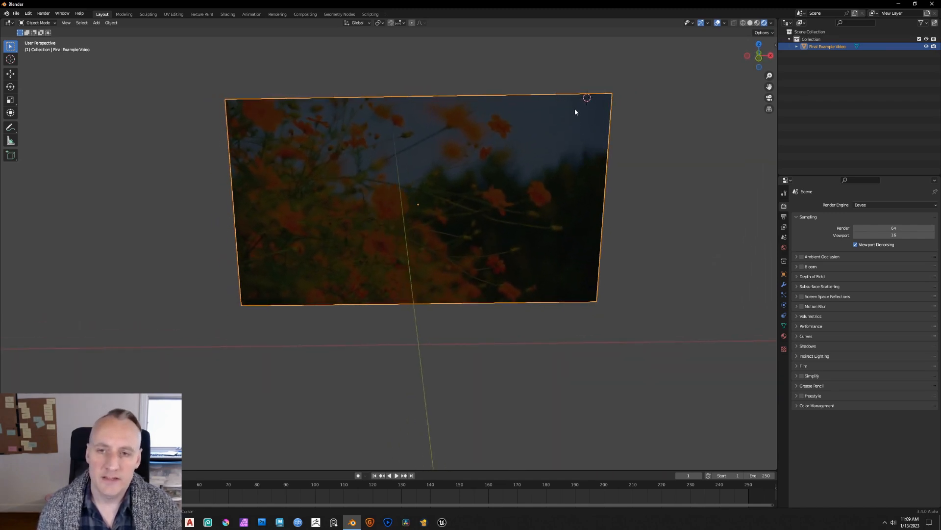
{"action": "key", "text": "shift+a"}
{"action": "mouse_move", "coordinate": [567, 121]}
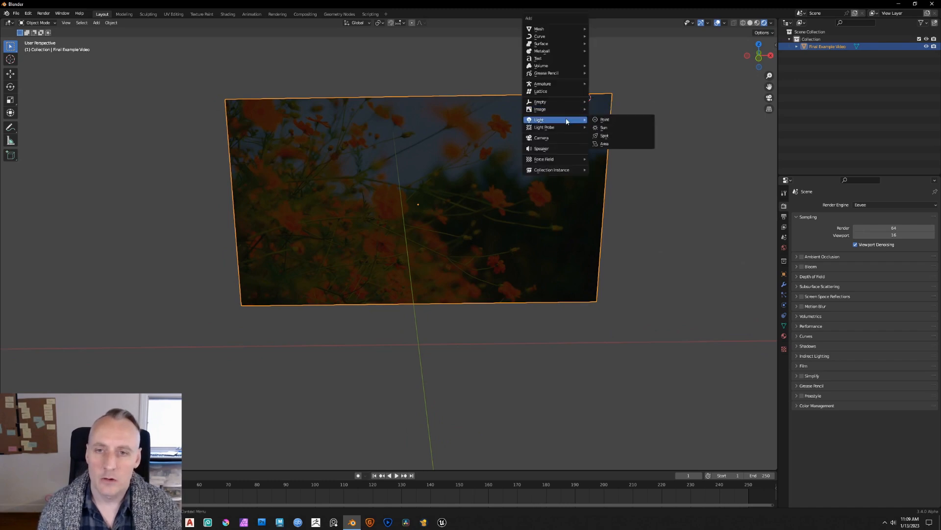
{"action": "left_click", "coordinate": [609, 128]}
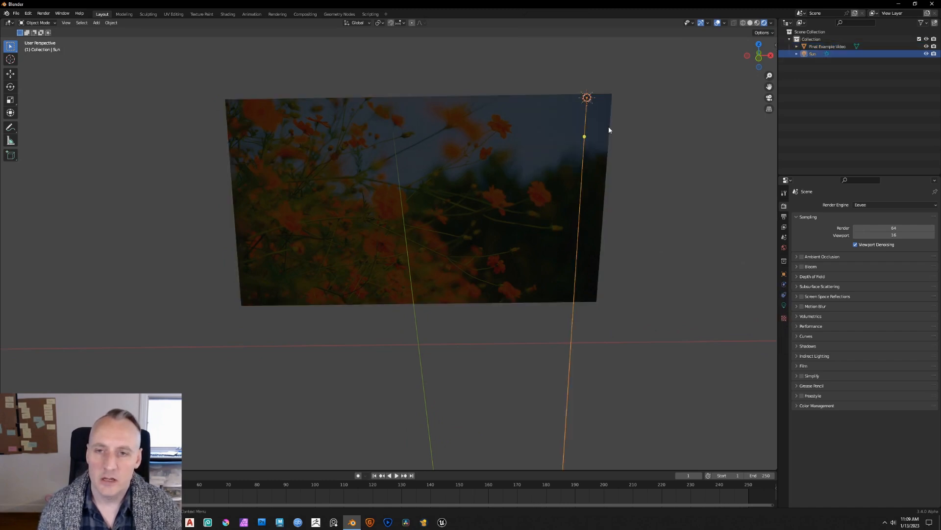
- Rotate the sun light about the global Y and X axes to aim it at the front of the video plane
{"action": "key", "text": "r"}
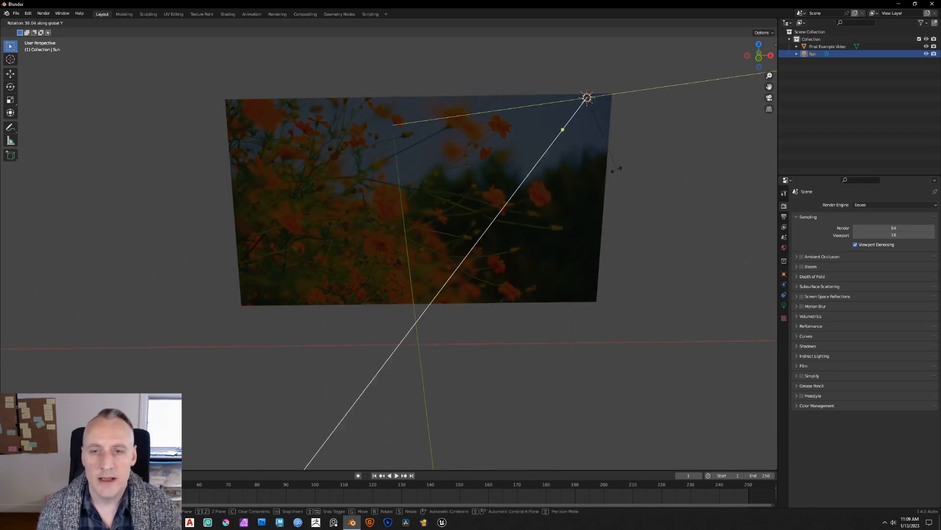
{"action": "key", "text": "x"}
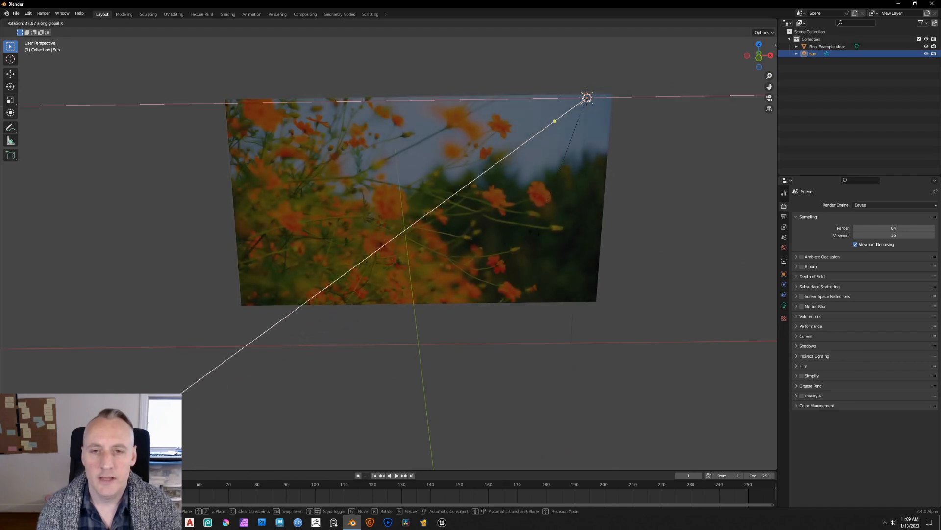
{"action": "left_click", "coordinate": [216, 260]}
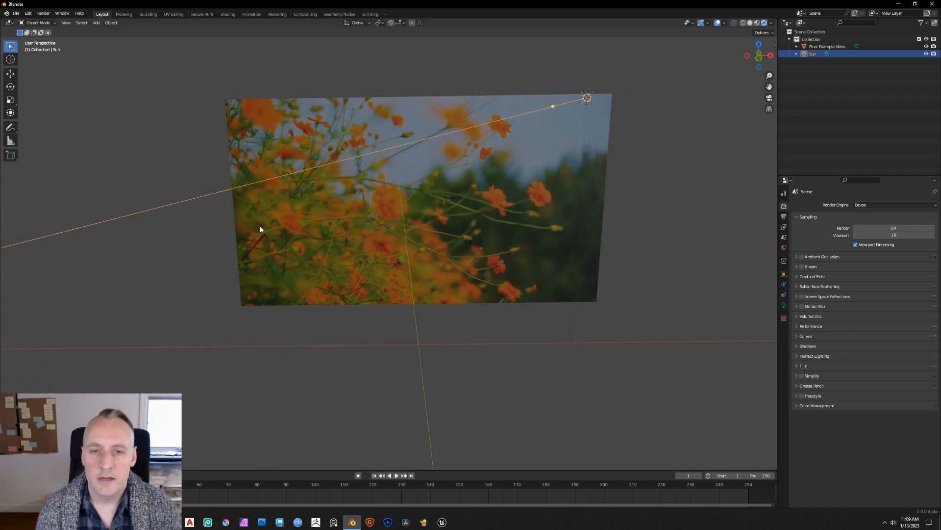
- Move the sun light away from the video plane, placing it higher, in front and farther toward positive X
{"action": "middle_click_drag", "start_coordinate": [259, 225], "coordinate": [354, 233]}
{"action": "key", "text": "g"}
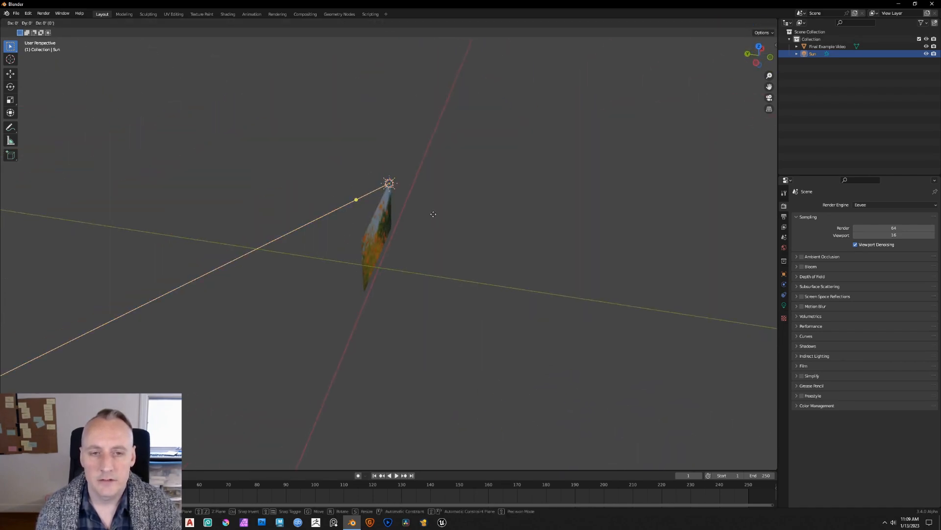
{"action": "left_click", "coordinate": [551, 125]}
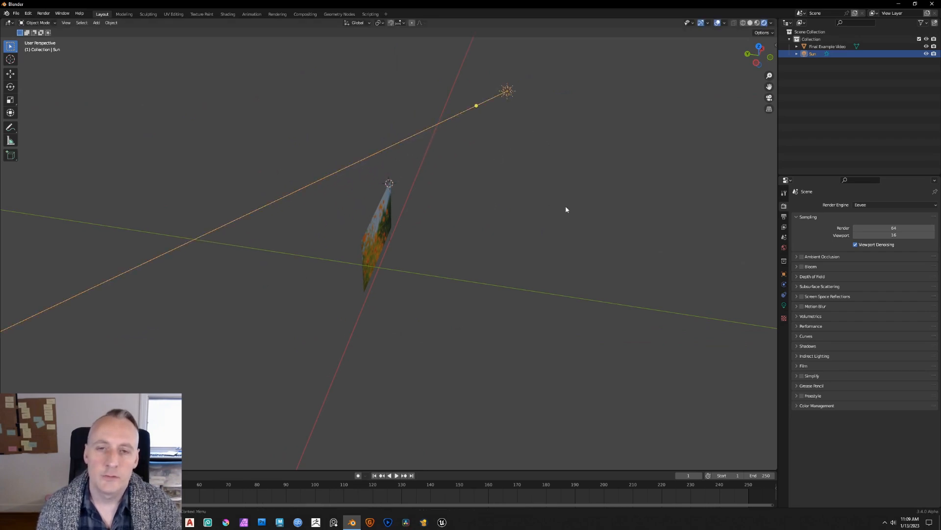
{"action": "middle_click_drag", "start_coordinate": [565, 208], "coordinate": [530, 204]}
{"action": "key", "text": "g"}
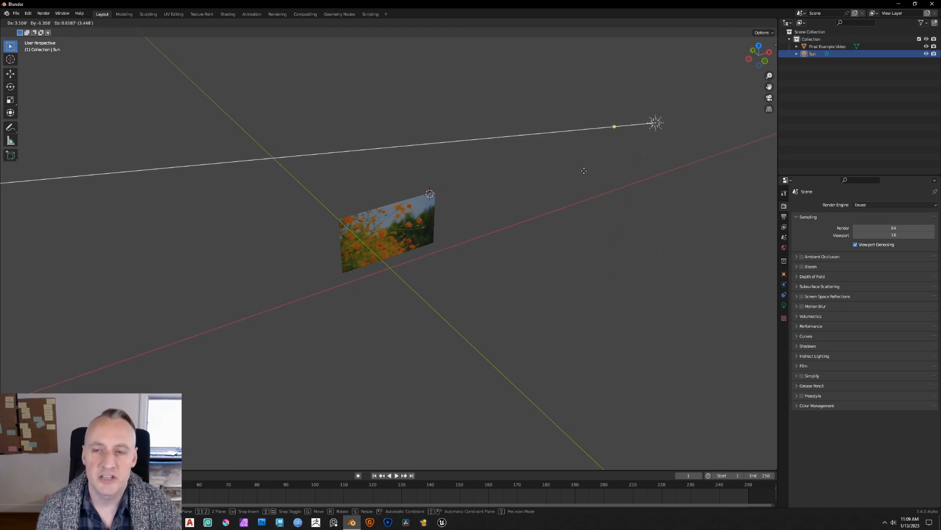
{"action": "left_click", "coordinate": [574, 161]}
- Rotate the sun light about the global Z axis to adjust the direction of its beam over the video plane
{"action": "middle_click_drag", "start_coordinate": [561, 203], "coordinate": [525, 221]}
{"action": "key", "text": "r"}
{"action": "key", "text": "z"}
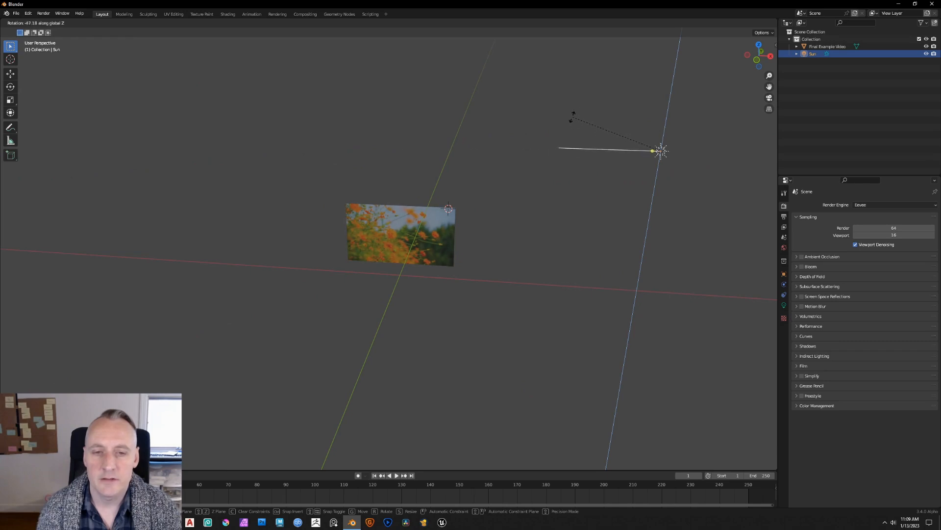
{"action": "left_click", "coordinate": [587, 157]}
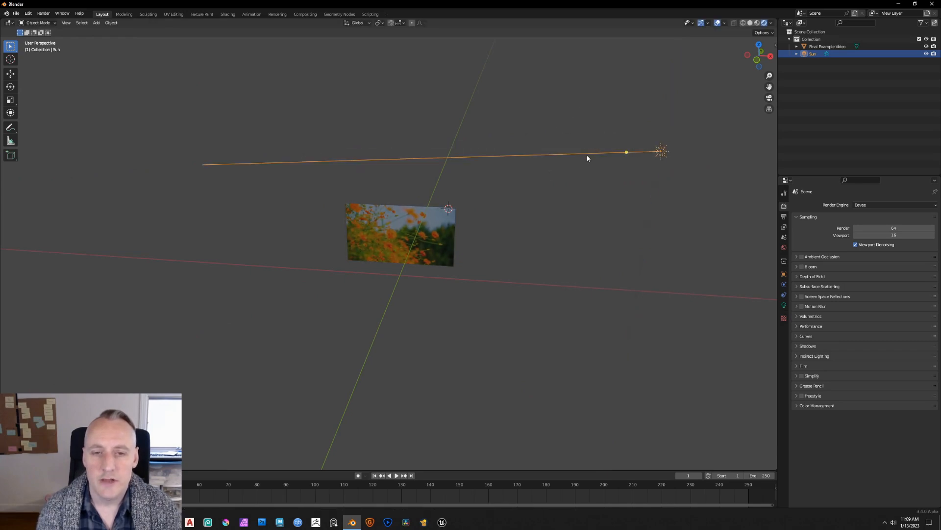
{"action": "middle_click_drag", "start_coordinate": [587, 158], "coordinate": [632, 153]}
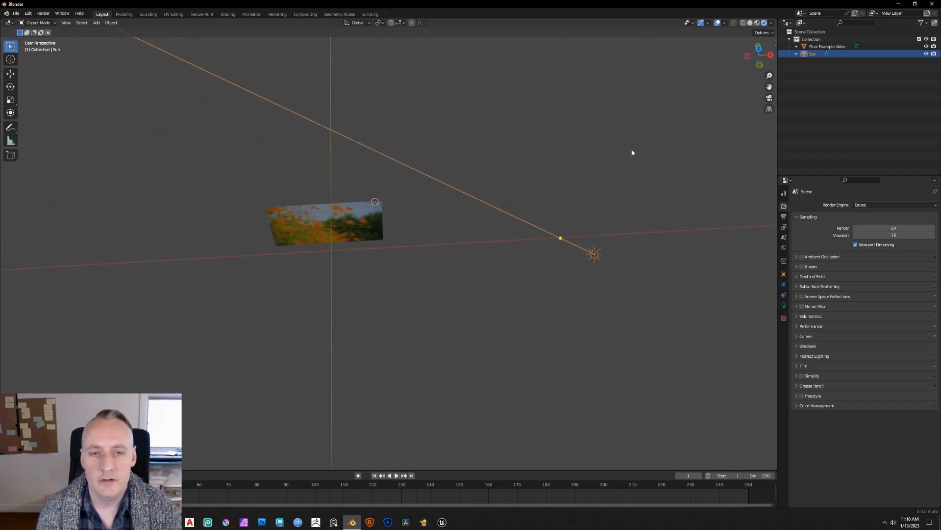
- Fine-tune the sun light's aim with a further rotation of about -4° around the global Z axis
{"action": "key", "text": "r"}
{"action": "key", "text": "z"}
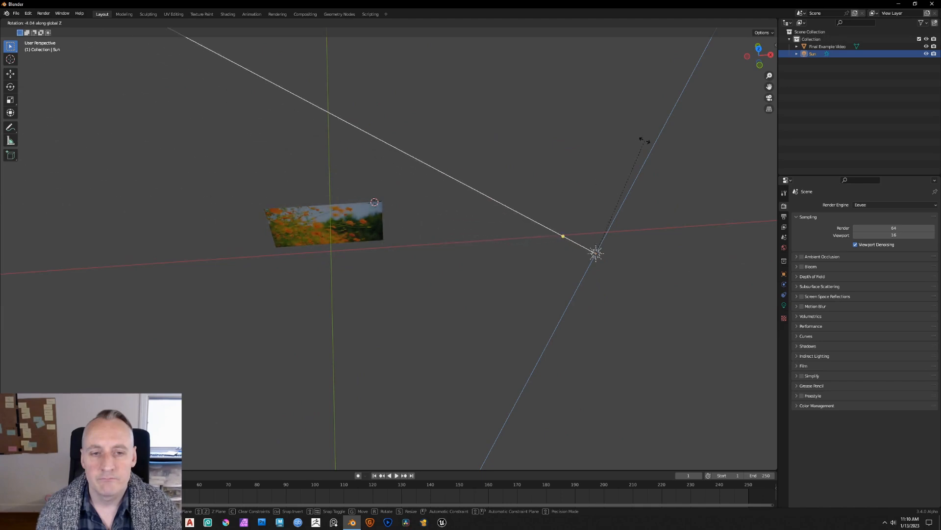
{"action": "left_click", "coordinate": [645, 141]}
- Set the Specular value of the video plane's material to 0
{"action": "middle_click_drag", "start_coordinate": [521, 163], "coordinate": [404, 193]}
{"action": "left_click", "coordinate": [382, 192]}
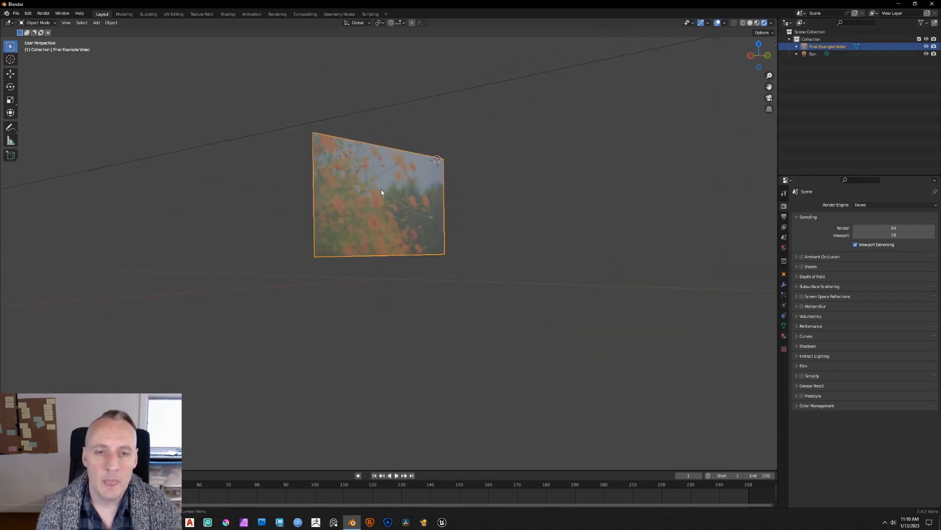
{"action": "left_click", "coordinate": [784, 336]}
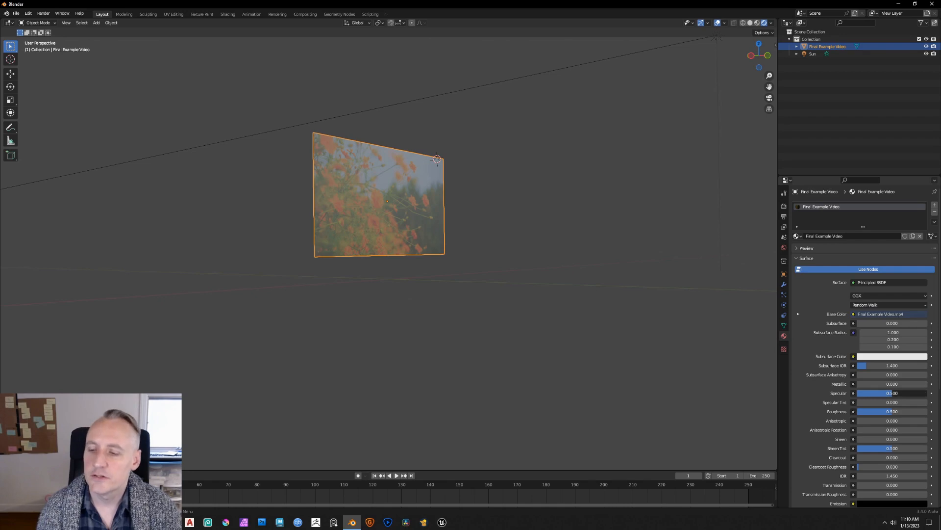
{"action": "left_click_drag", "start_coordinate": [892, 393], "coordinate": [858, 392]}
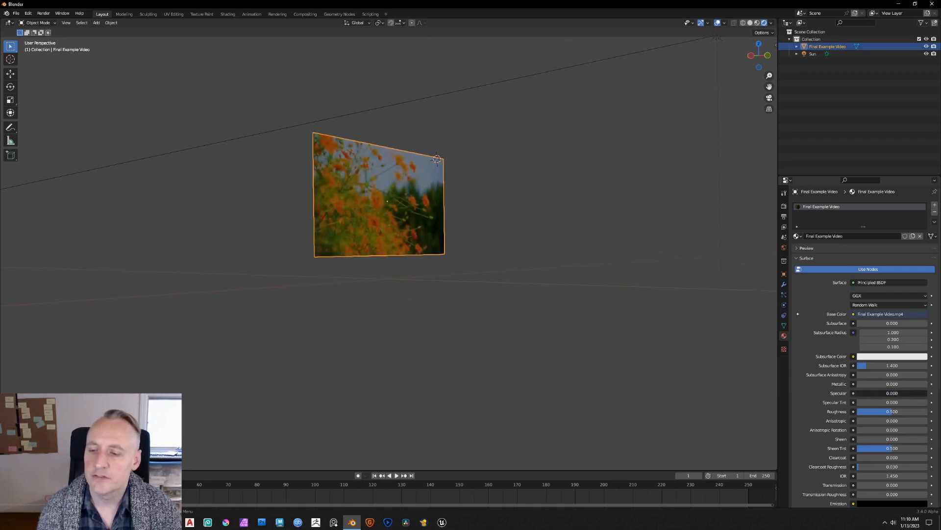
{"action": "middle_click_drag", "start_coordinate": [566, 273], "coordinate": [496, 281]}
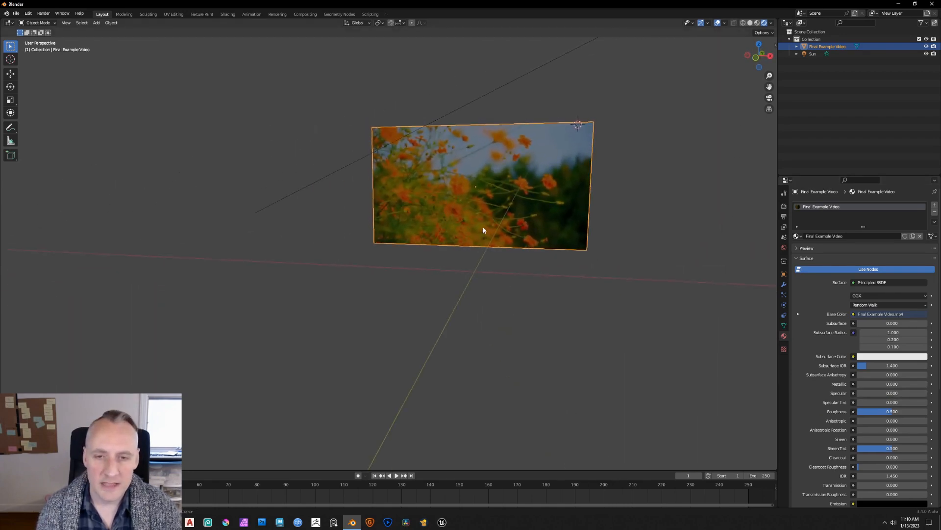
{"action": "middle_click_drag", "start_coordinate": [483, 227], "coordinate": [449, 271], "text": "shift"}
{"action": "scroll", "coordinate": [404, 309], "scroll_direction": "up", "scroll_amount": 2}
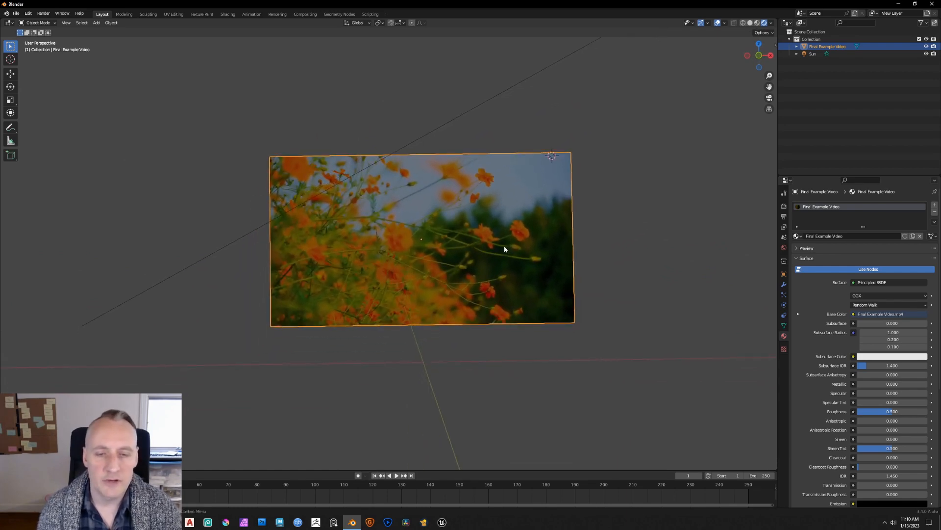
{"action": "scroll", "coordinate": [505, 249], "scroll_direction": "up", "scroll_amount": 2}
{"action": "middle_click_drag", "start_coordinate": [598, 230], "coordinate": [563, 248], "text": "shift"}
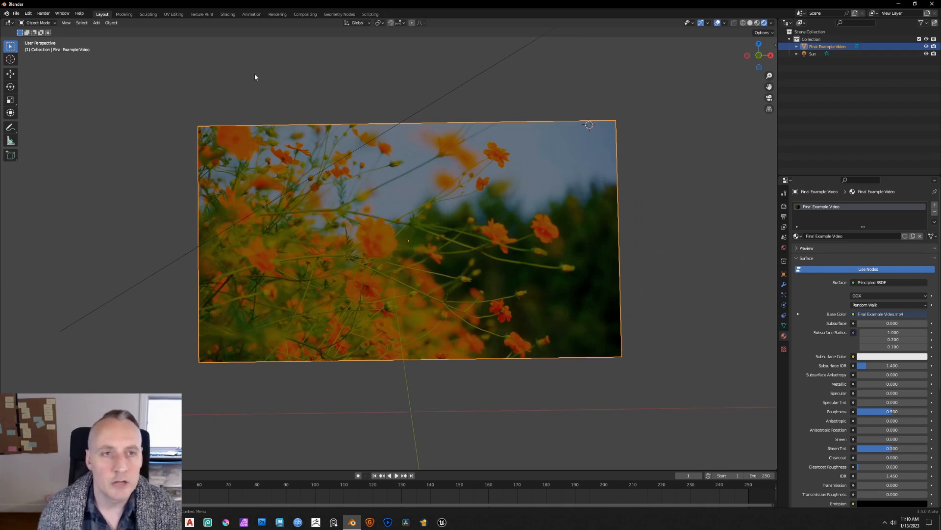
- Switch to the Shading workspace and move the video texture node clear of the Principled BSDF node
{"action": "left_click", "coordinate": [228, 14]}
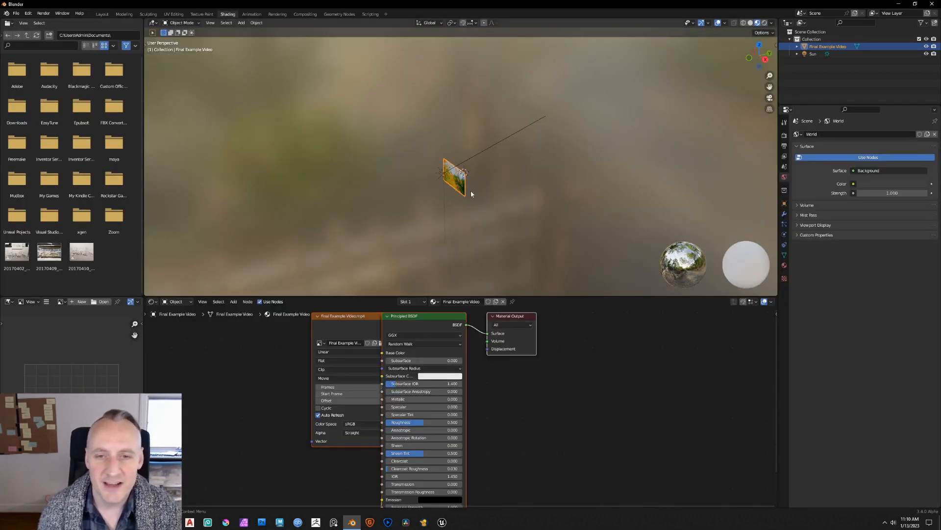
{"action": "middle_click_drag", "start_coordinate": [470, 191], "coordinate": [498, 184]}
{"action": "scroll", "coordinate": [475, 173], "scroll_direction": "up", "scroll_amount": 5}
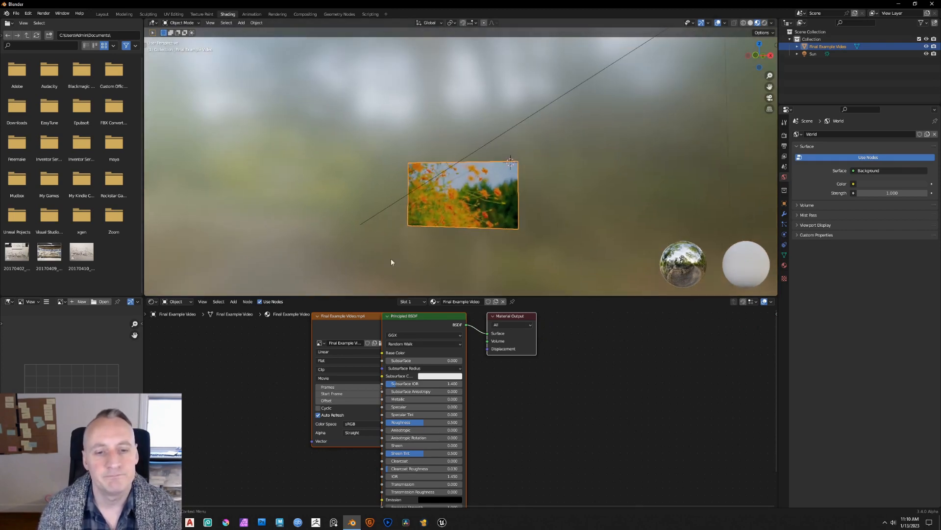
{"action": "middle_click_drag", "start_coordinate": [444, 330], "coordinate": [489, 349]}
{"action": "left_click_drag", "start_coordinate": [390, 336], "coordinate": [308, 346]}
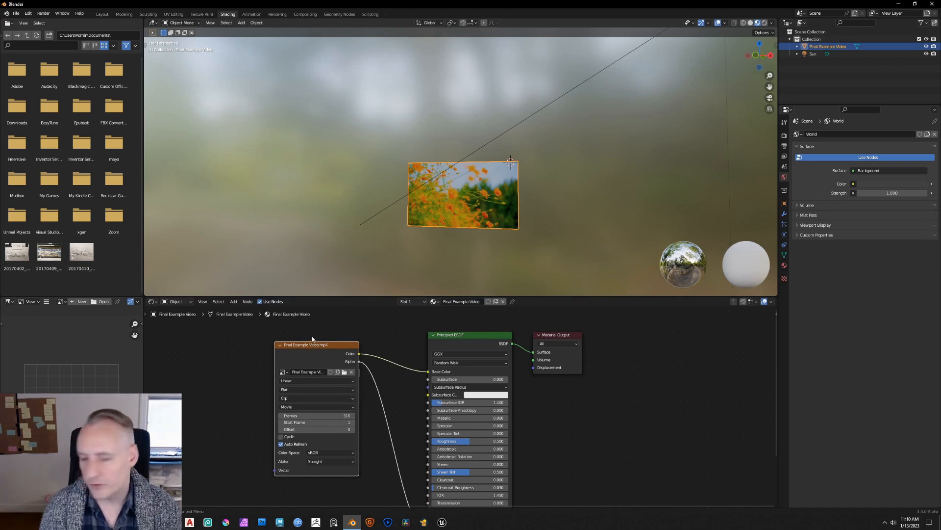
{"action": "middle_click_drag", "start_coordinate": [404, 375], "coordinate": [406, 370]}
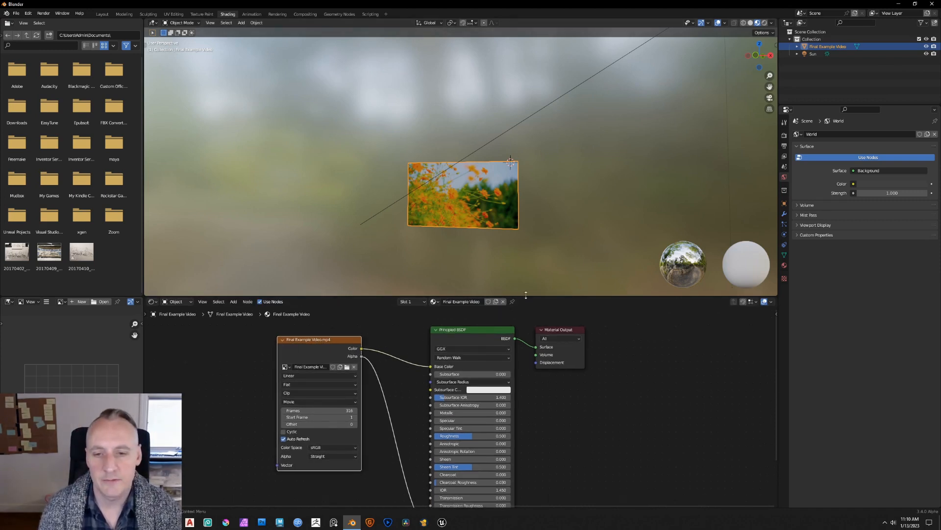
- Enlarge the node editor area and place the video texture node farther from the Principled BSDF node
{"action": "left_click_drag", "start_coordinate": [532, 253], "coordinate": [537, 209]}
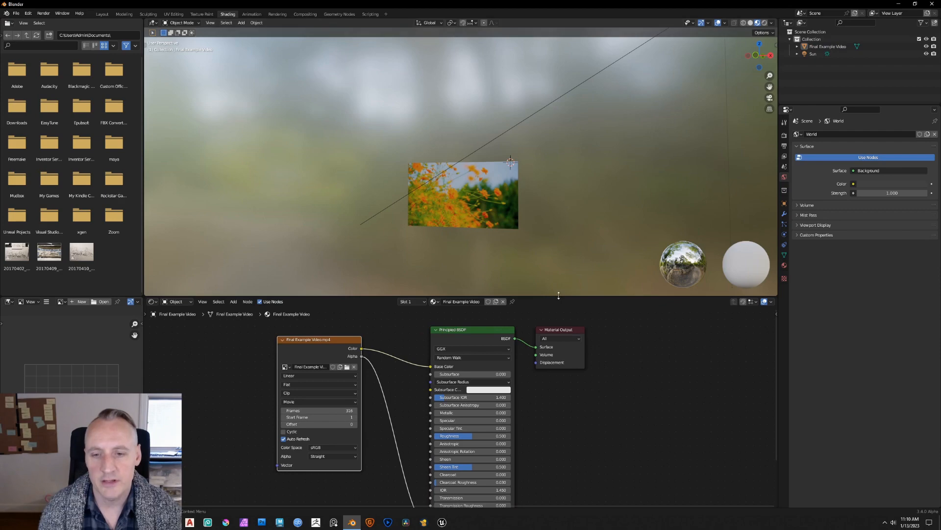
{"action": "left_click_drag", "start_coordinate": [558, 295], "coordinate": [563, 204]}
{"action": "scroll", "coordinate": [392, 282], "scroll_direction": "up", "scroll_amount": 3}
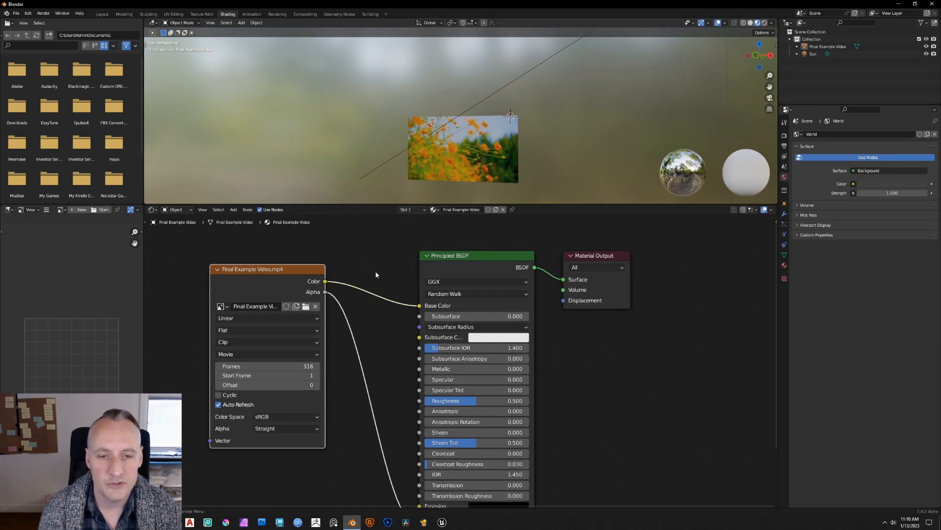
{"action": "middle_click_drag", "start_coordinate": [376, 274], "coordinate": [438, 249]}
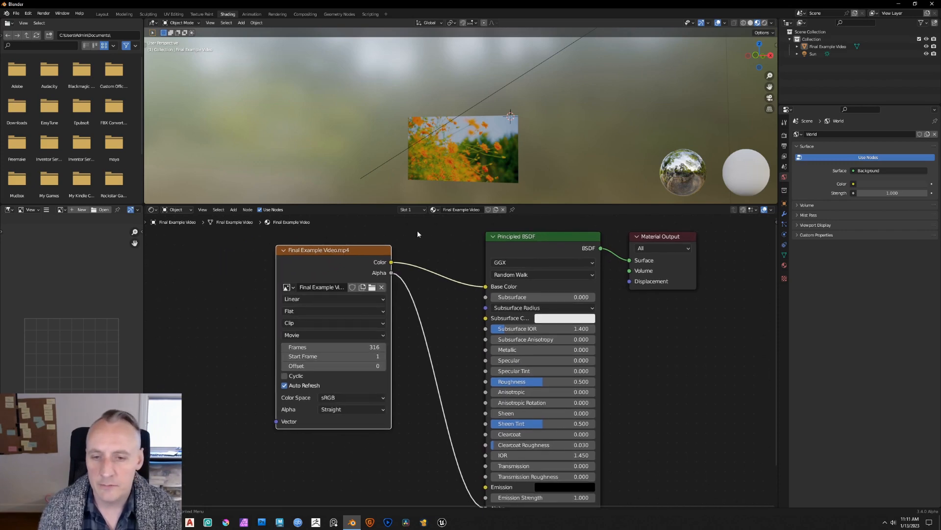
{"action": "left_click_drag", "start_coordinate": [349, 252], "coordinate": [294, 283]}
{"action": "scroll", "coordinate": [407, 380], "scroll_direction": "down", "scroll_amount": 3}
{"action": "scroll", "coordinate": [417, 362], "scroll_direction": "up", "scroll_amount": 6}
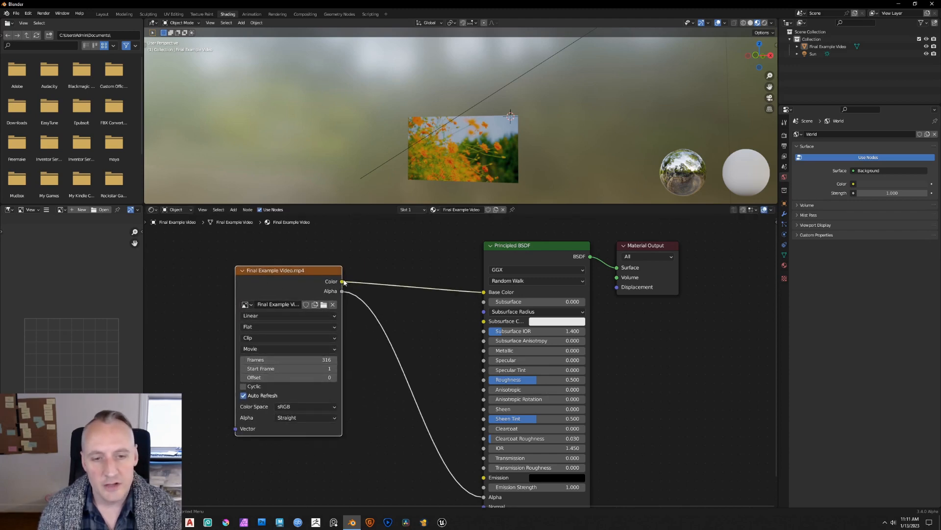
- Connect the video texture's Color output to the Emission input of the Principled BSDF node
{"action": "left_click", "coordinate": [551, 245]}
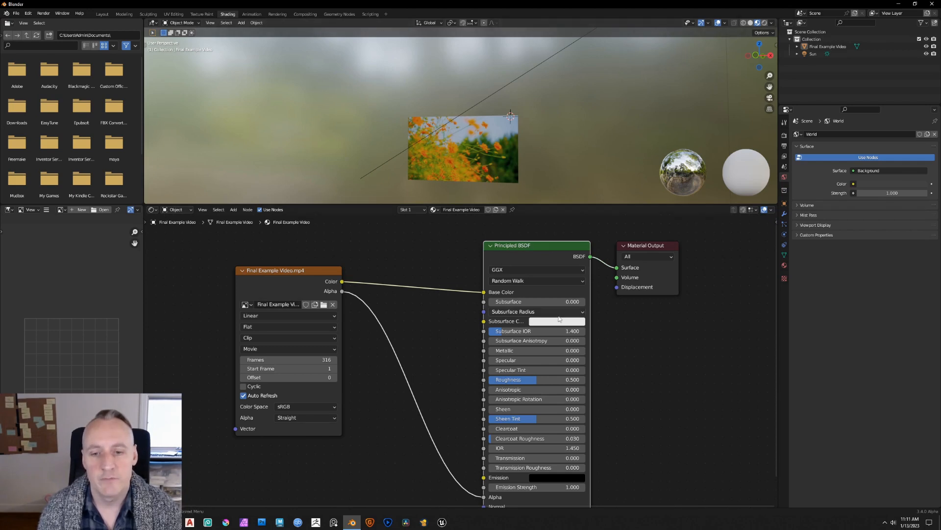
{"action": "middle_click_drag", "start_coordinate": [445, 341], "coordinate": [395, 309]}
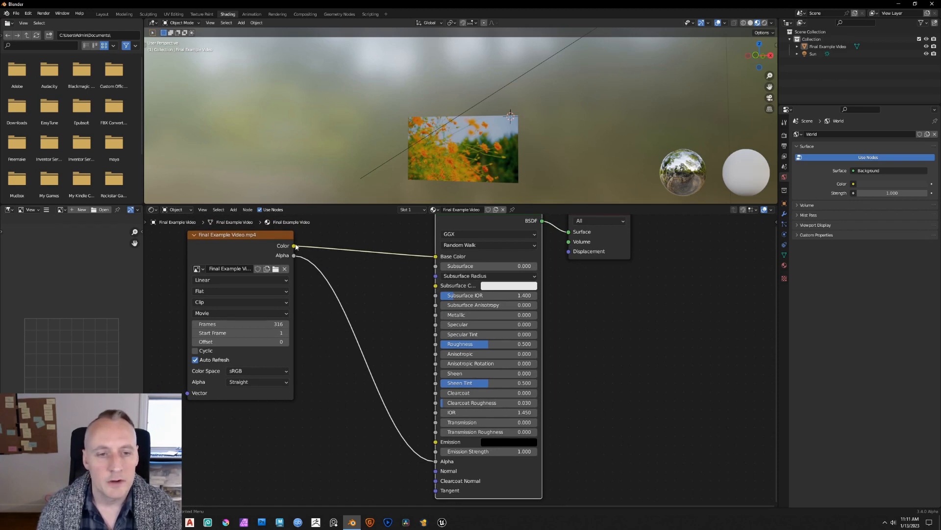
{"action": "left_click_drag", "start_coordinate": [294, 246], "coordinate": [436, 442]}
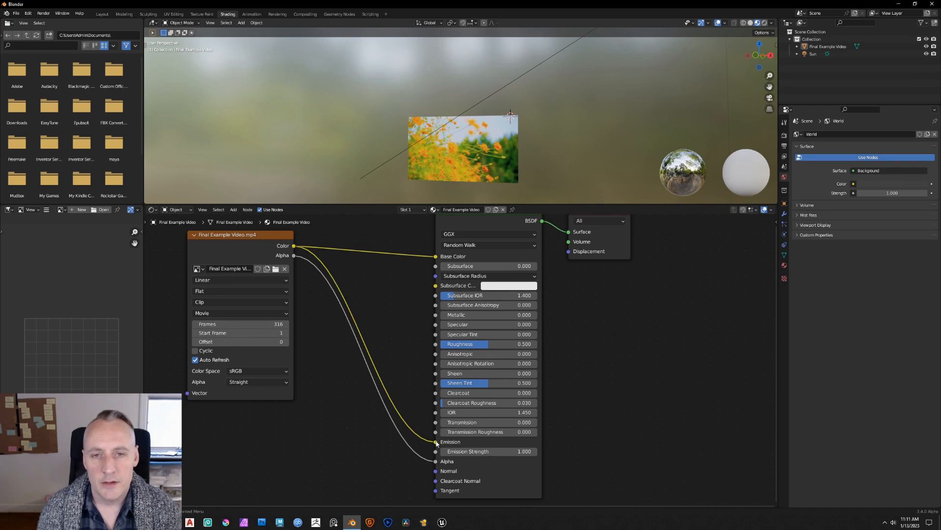
- Show the viewport in rendered shading and set the Principled BSDF's Emission Strength to 0.5
{"action": "left_click", "coordinate": [765, 23]}
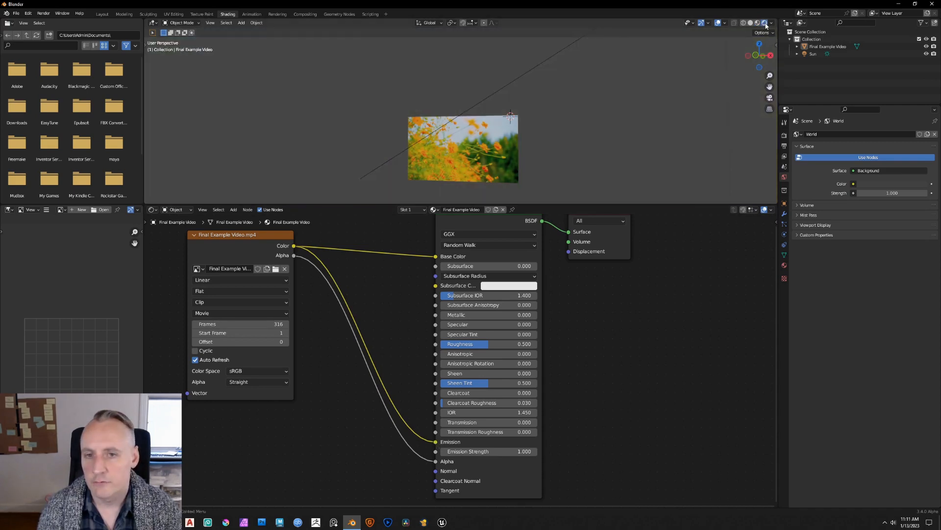
{"action": "scroll", "coordinate": [496, 129], "scroll_direction": "up", "scroll_amount": 3}
{"action": "middle_click_drag", "start_coordinate": [496, 129], "coordinate": [524, 68]}
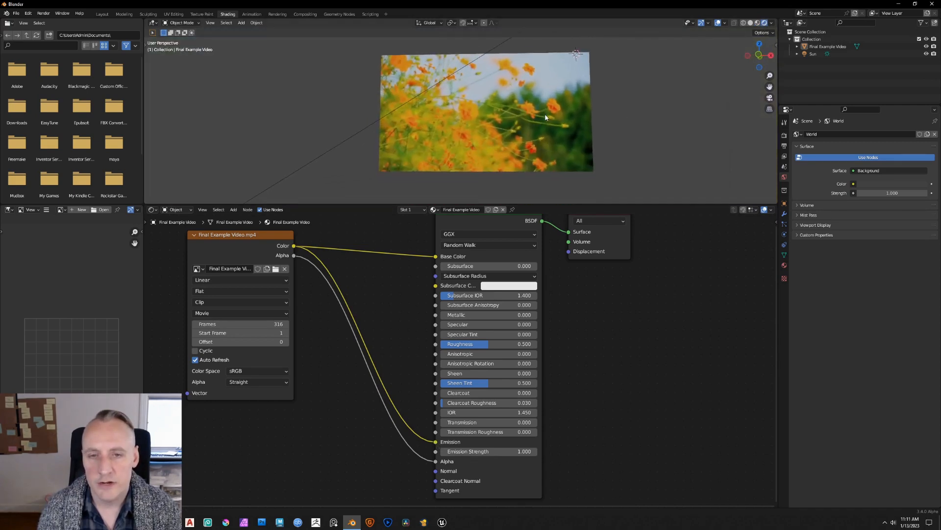
{"action": "mouse_move", "coordinate": [477, 451]}
{"action": "left_mouse_down"}
{"action": "mouse_move", "coordinate": [456, 451]}
{"action": "mouse_move", "coordinate": [485, 451]}
{"action": "mouse_move", "coordinate": [460, 451]}
{"action": "left_mouse_up"}
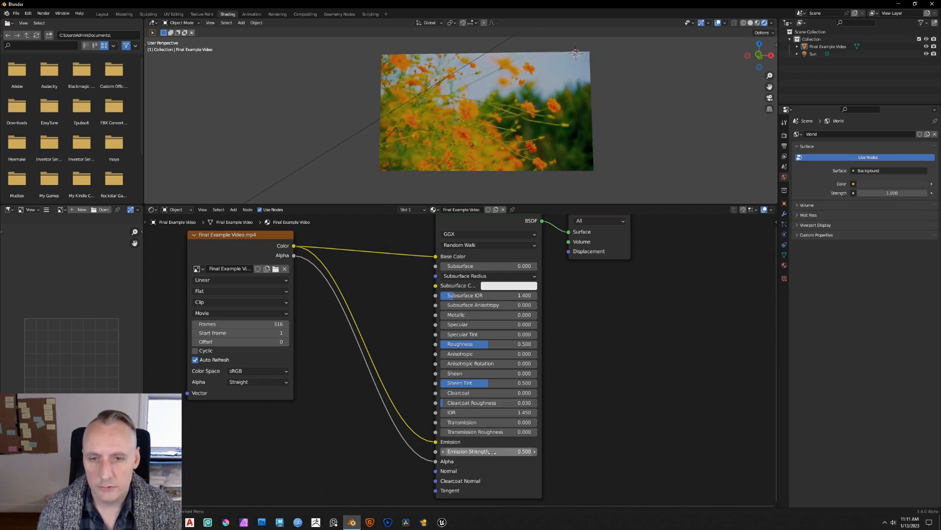
{"action": "middle_click_drag", "start_coordinate": [527, 138], "coordinate": [527, 151]}
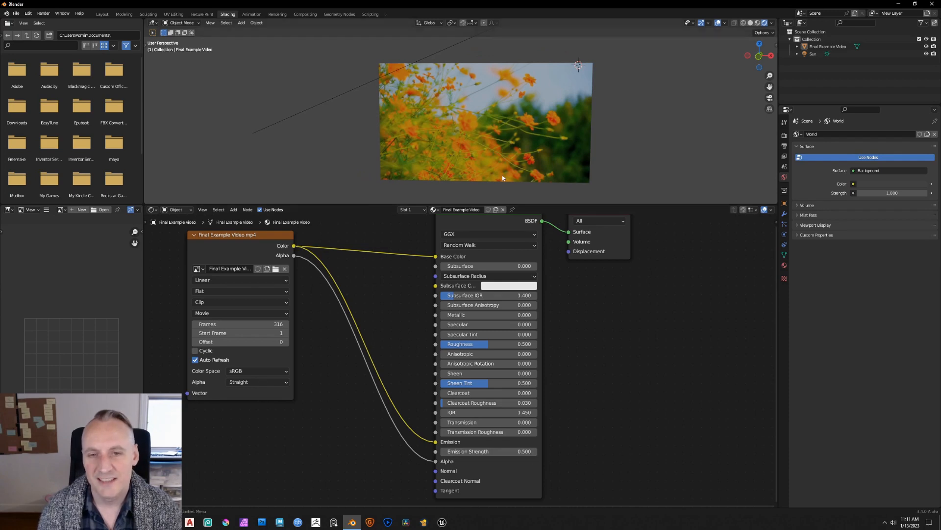
- Return to the Layout workspace and set the sun light's Strength to 1.25
{"action": "left_click", "coordinate": [103, 13]}
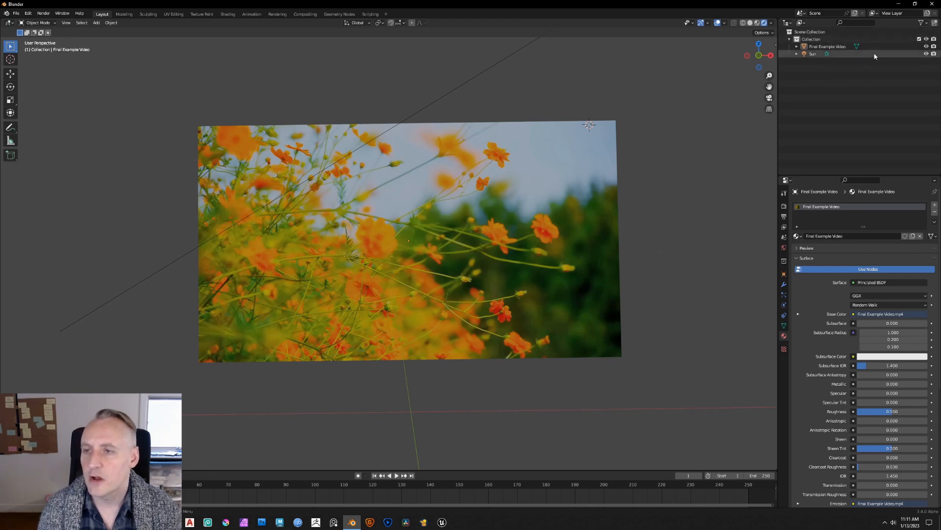
{"action": "left_click", "coordinate": [817, 55]}
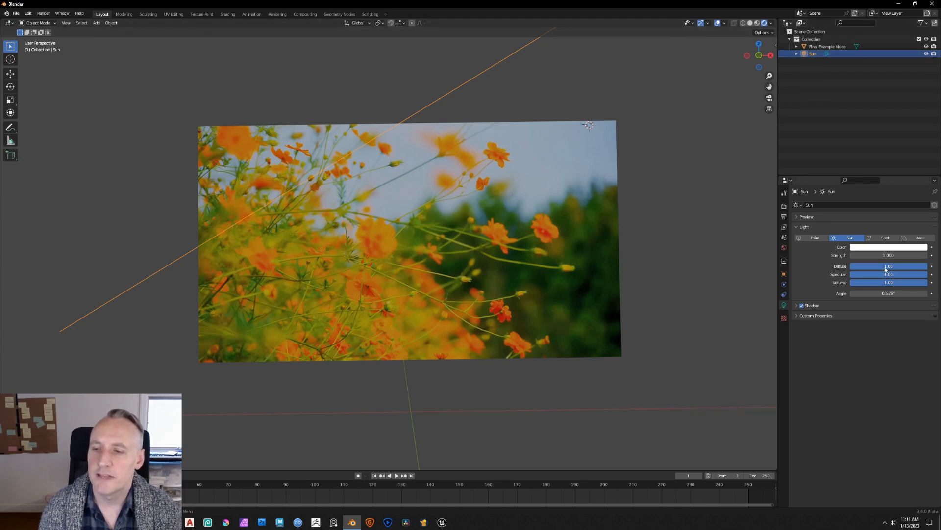
{"action": "mouse_move", "coordinate": [888, 255]}
{"action": "left_mouse_down"}
{"action": "mouse_move", "coordinate": [897, 255]}
{"action": "mouse_move", "coordinate": [878, 255]}
{"action": "mouse_move", "coordinate": [902, 255]}
{"action": "left_mouse_up"}
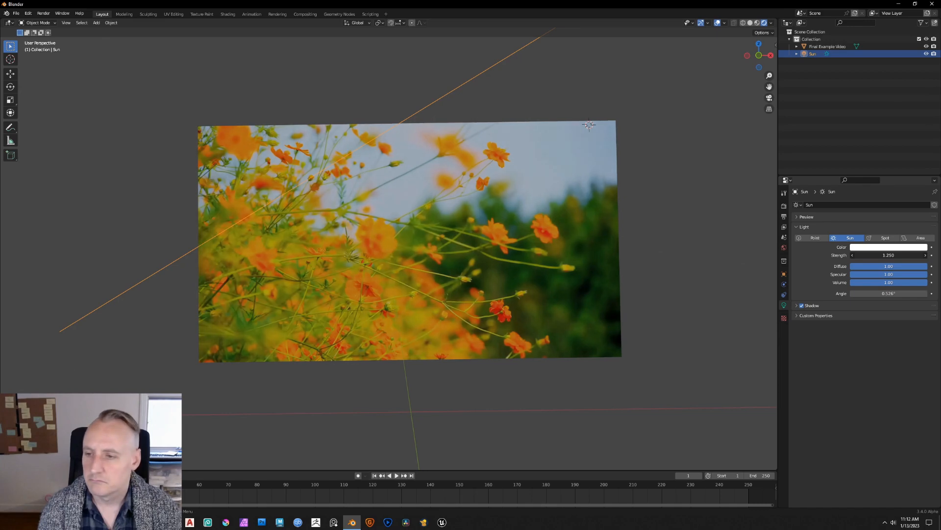
{"action": "middle_click_drag", "start_coordinate": [488, 237], "coordinate": [402, 218]}
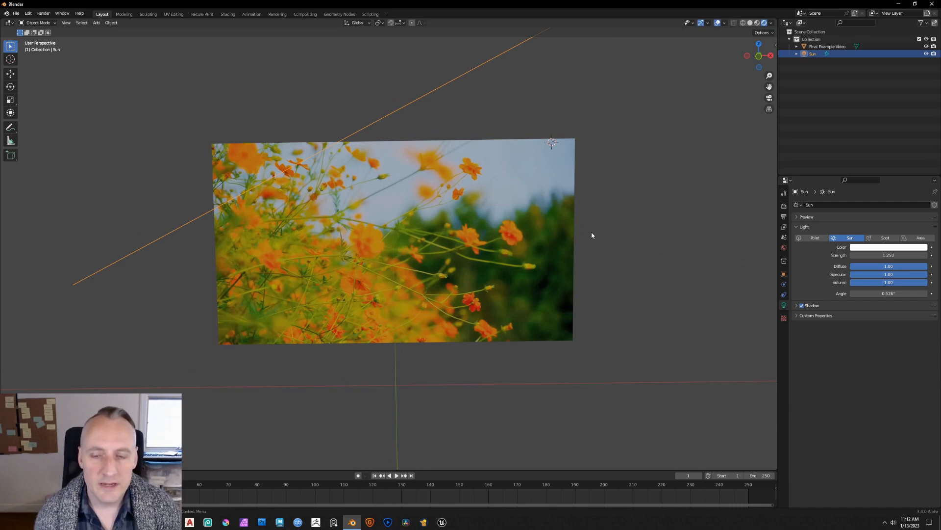
{"action": "middle_click_drag", "start_coordinate": [521, 225], "coordinate": [302, 213]}
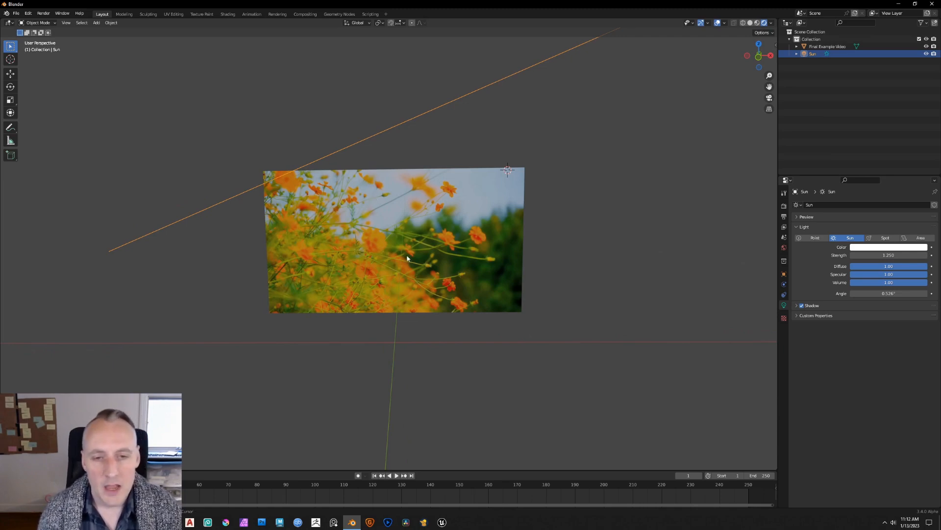
- Add a camera at the 3D cursor and move it along the negative global Y axis, out in front of the video plane
{"action": "key", "text": "shift+a"}
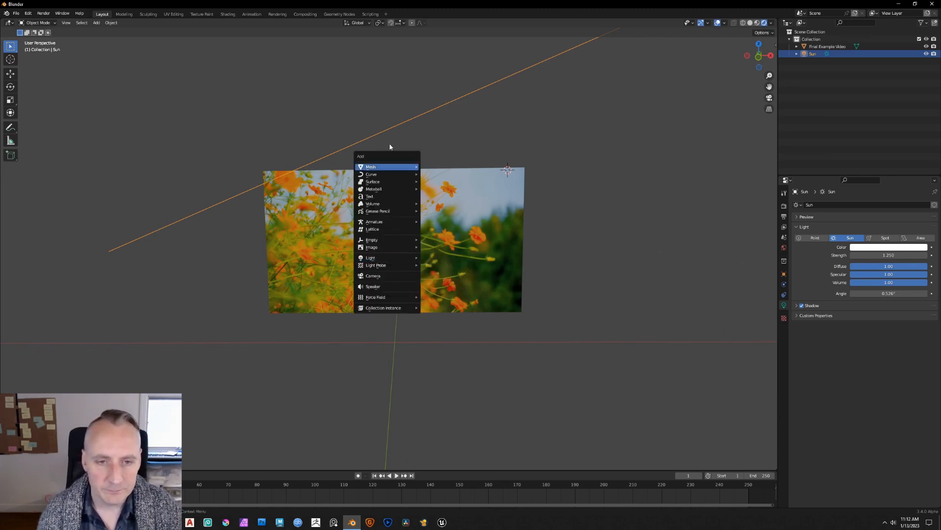
{"action": "left_click", "coordinate": [403, 276]}
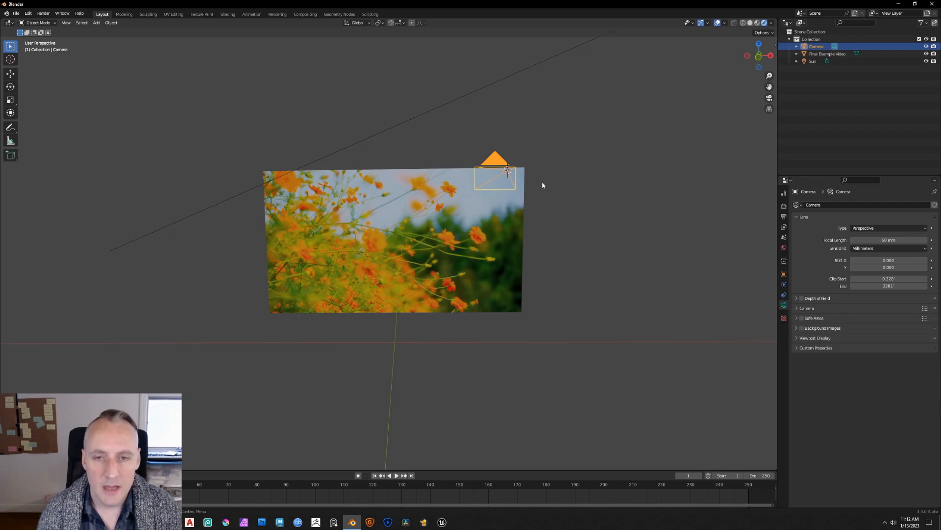
{"action": "middle_click_drag", "start_coordinate": [536, 178], "coordinate": [597, 183]}
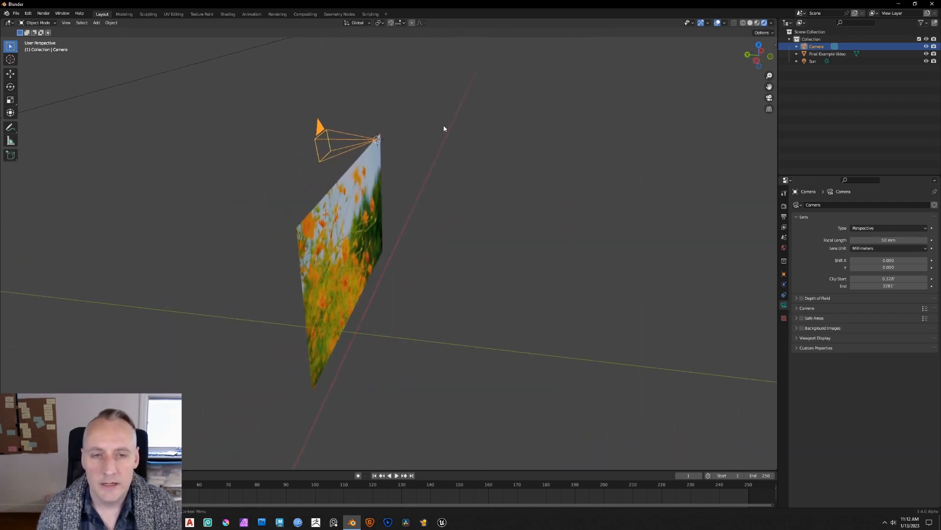
{"action": "key", "text": "g"}
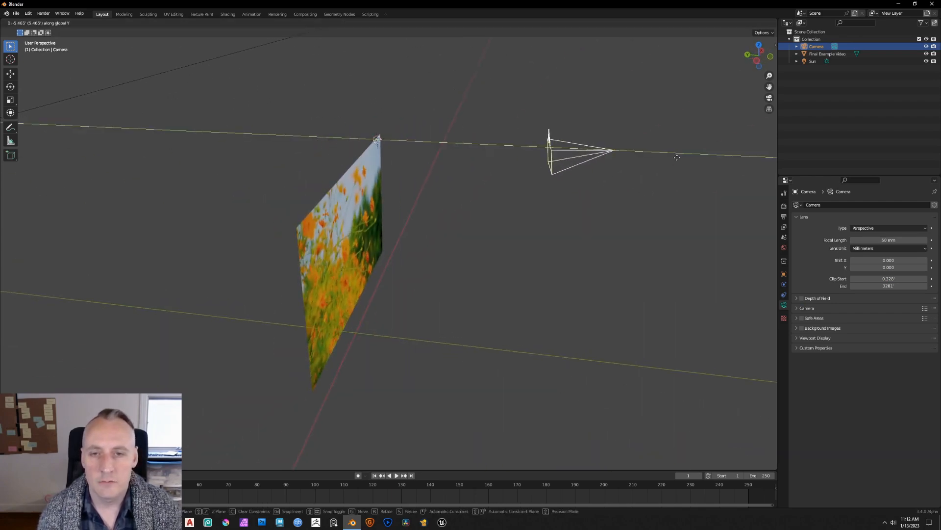
{"action": "left_click", "coordinate": [748, 136]}
{"action": "middle_click_drag", "start_coordinate": [682, 232], "coordinate": [670, 208]}
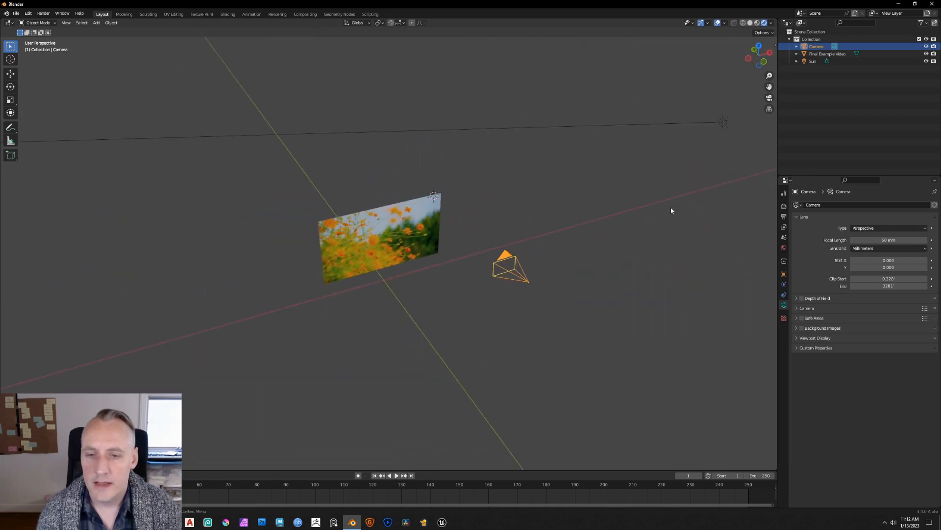
{"action": "key", "text": "g"}
{"action": "left_click", "coordinate": [620, 228]}
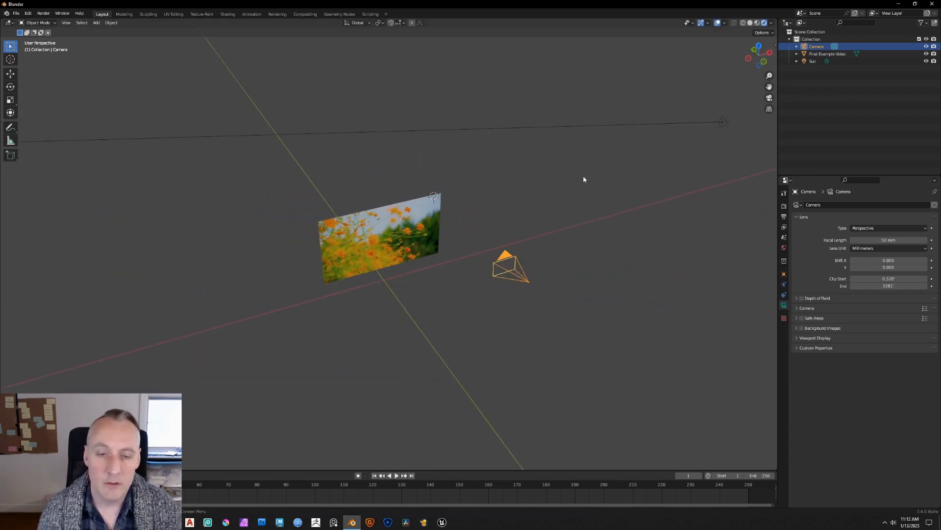
{"action": "middle_click_drag", "start_coordinate": [527, 203], "coordinate": [562, 219]}
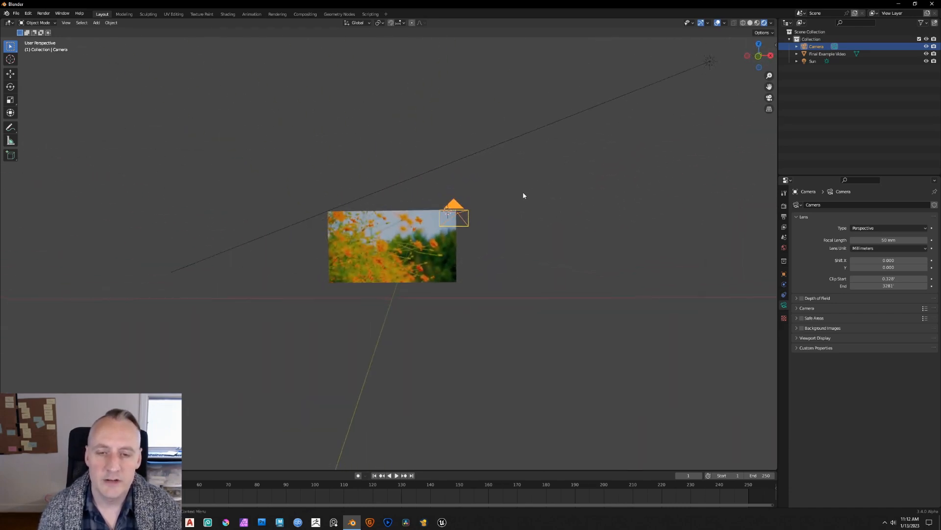
{"action": "middle_click_drag", "start_coordinate": [523, 195], "coordinate": [572, 206]}
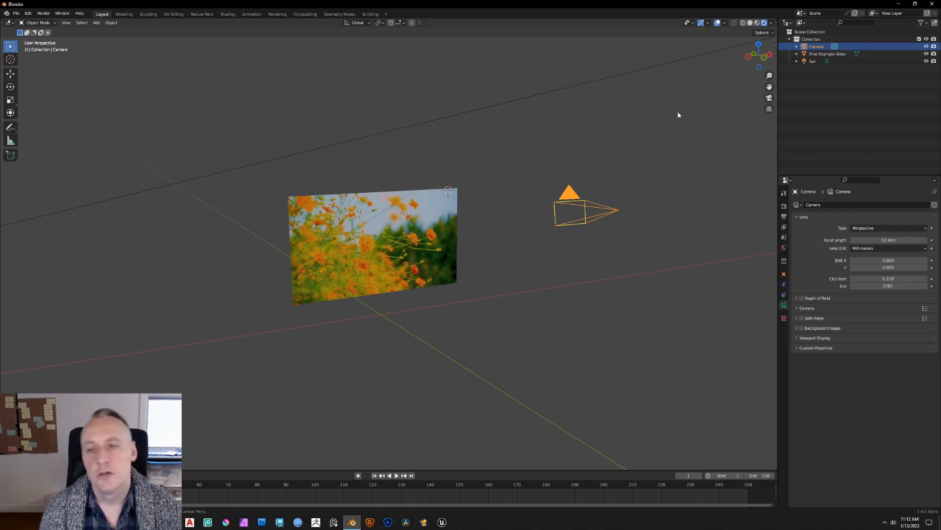
- Look through the camera and examine how the video plane sits inside the camera frame
{"action": "left_click", "coordinate": [770, 99]}
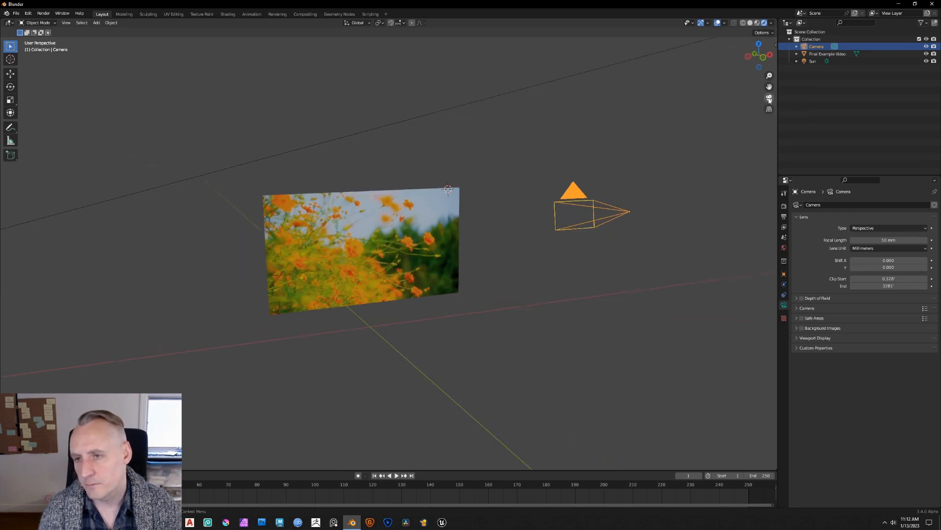
{"action": "scroll", "coordinate": [490, 192], "scroll_direction": "up", "scroll_amount": 2}
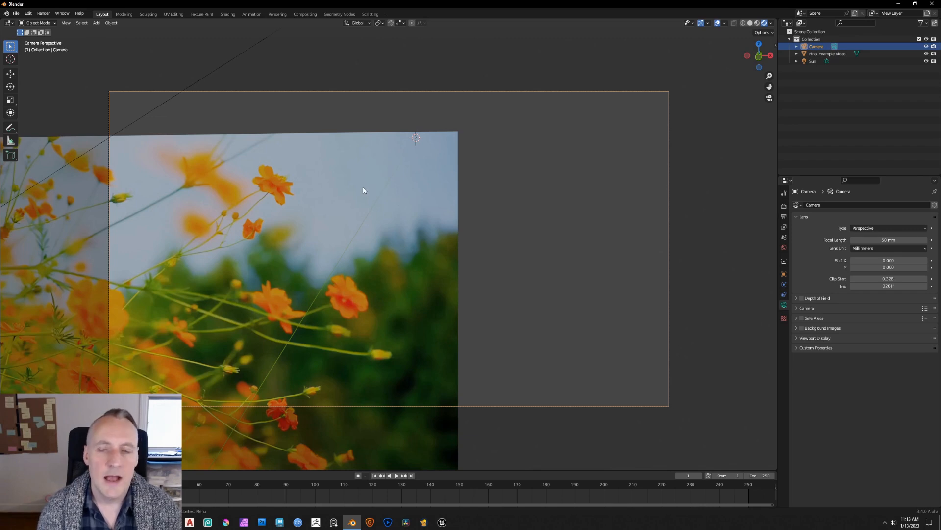
{"action": "key", "text": "KP_0"}
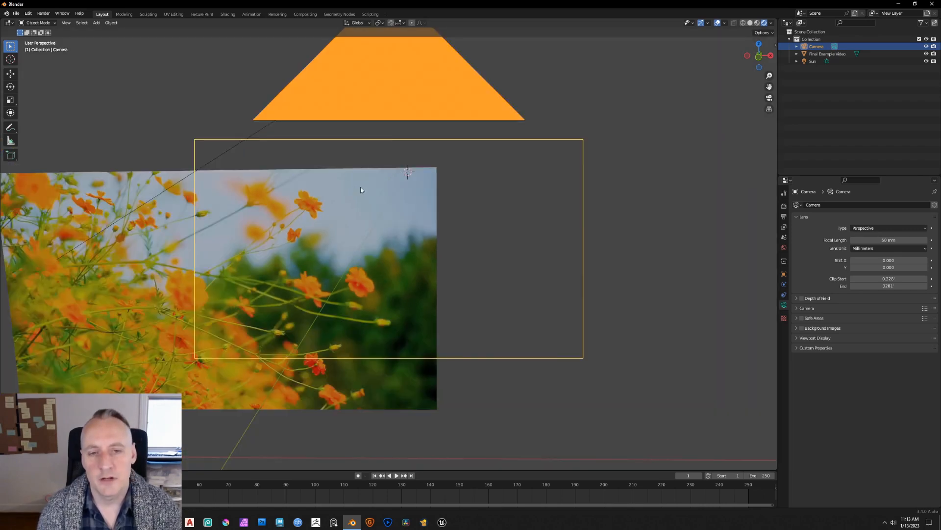
{"action": "middle_click_drag", "start_coordinate": [376, 190], "coordinate": [396, 198]}
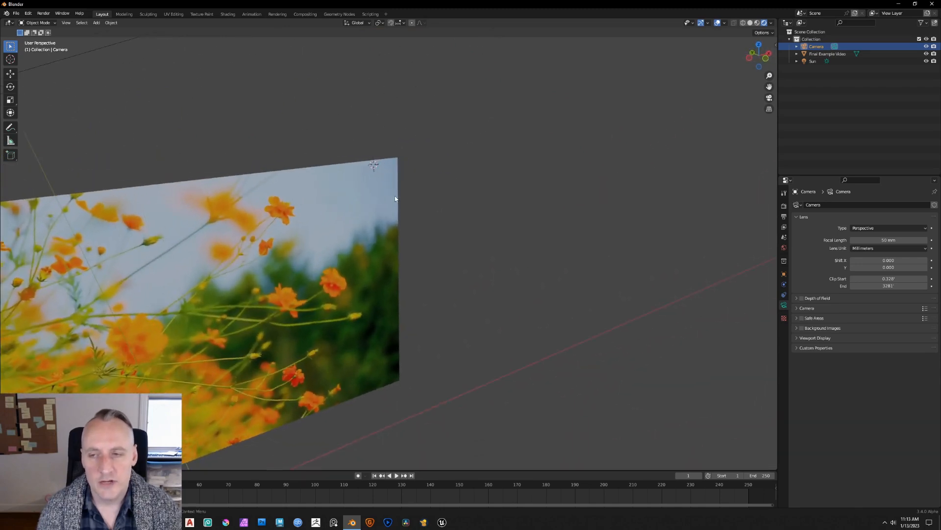
{"action": "left_click", "coordinate": [770, 98]}
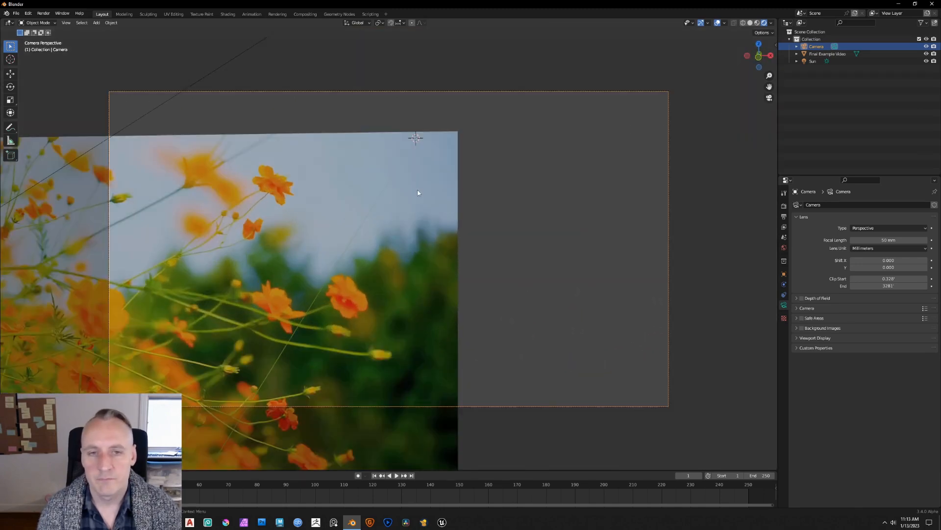
{"action": "scroll", "coordinate": [464, 183], "scroll_direction": "up", "scroll_amount": 1}
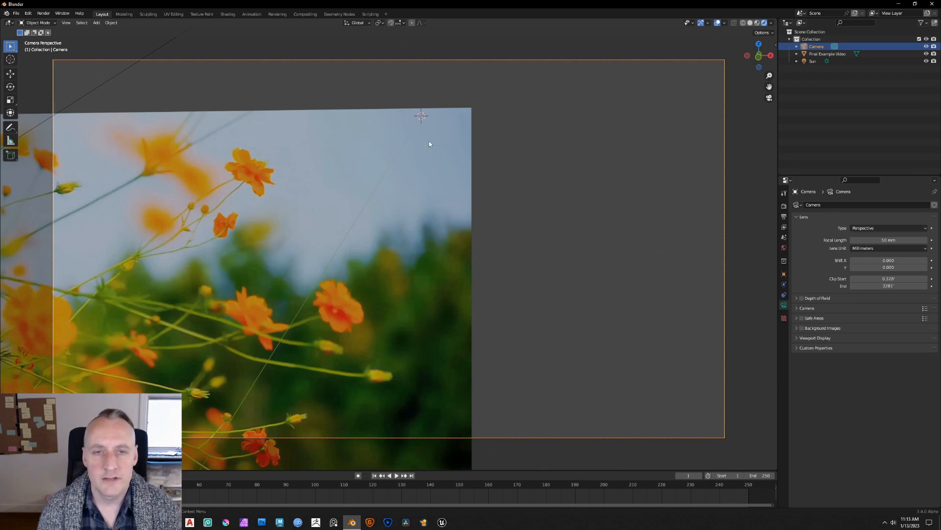
{"action": "scroll", "coordinate": [426, 157], "scroll_direction": "down", "scroll_amount": 1}
{"action": "scroll", "coordinate": [409, 157], "scroll_direction": "up", "scroll_amount": 1}
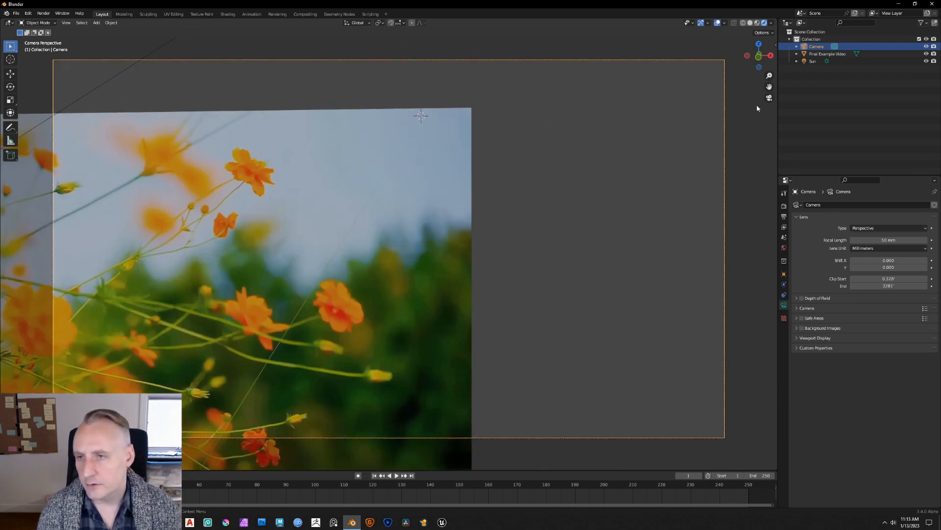
- Lock the camera to the view, pull it back from the video plane and orbit it around the plane
{"action": "key", "text": "n"}
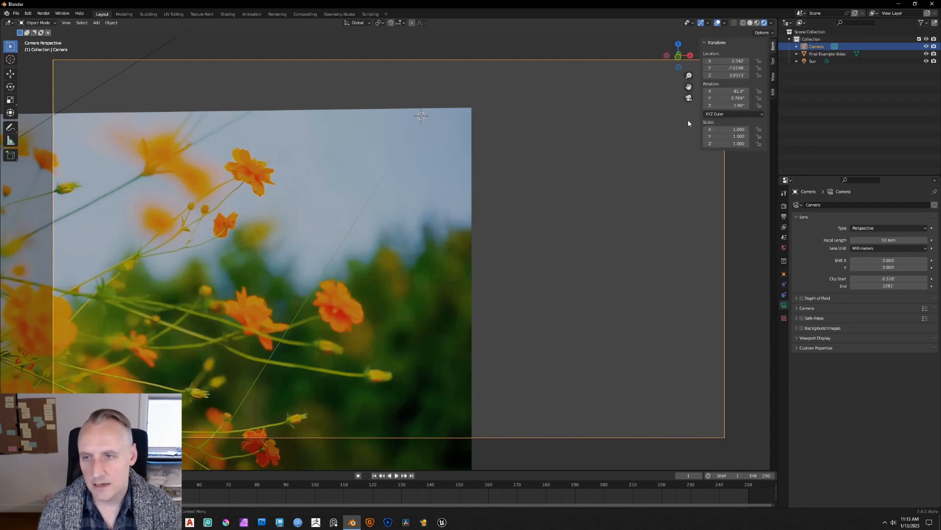
{"action": "key", "text": "n"}
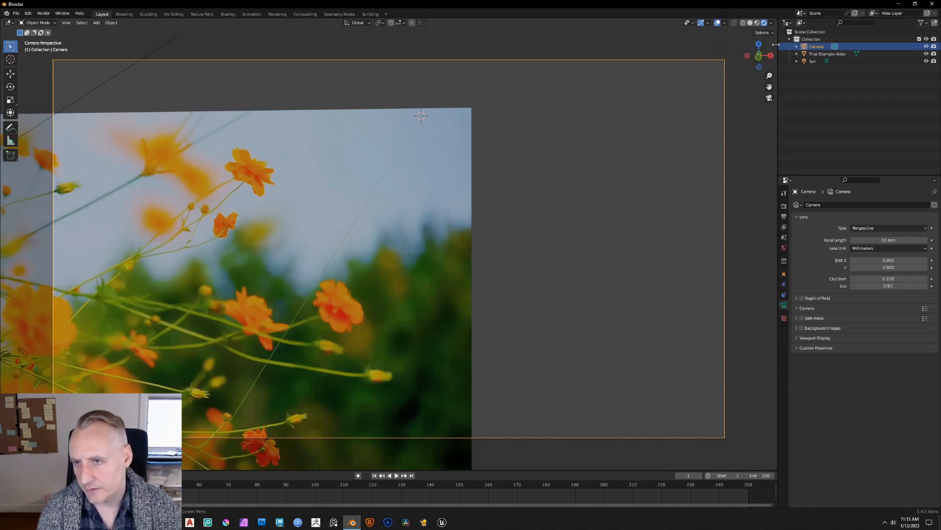
{"action": "left_click", "coordinate": [775, 47]}
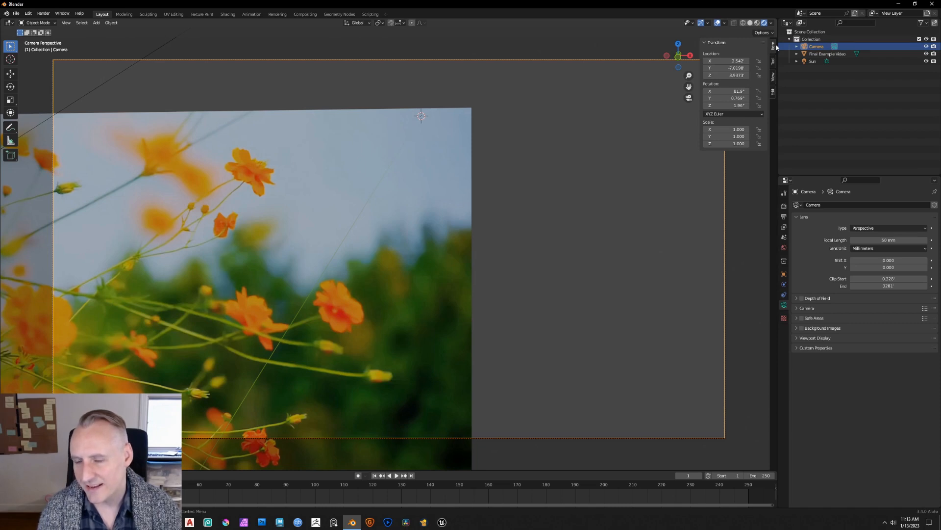
{"action": "left_click", "coordinate": [774, 78]}
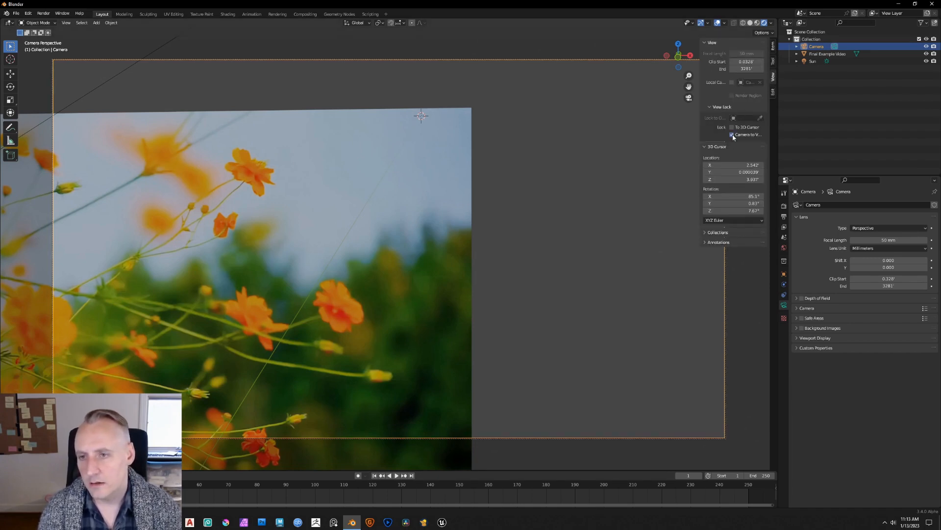
{"action": "scroll", "coordinate": [525, 185], "scroll_direction": "down", "scroll_amount": 4}
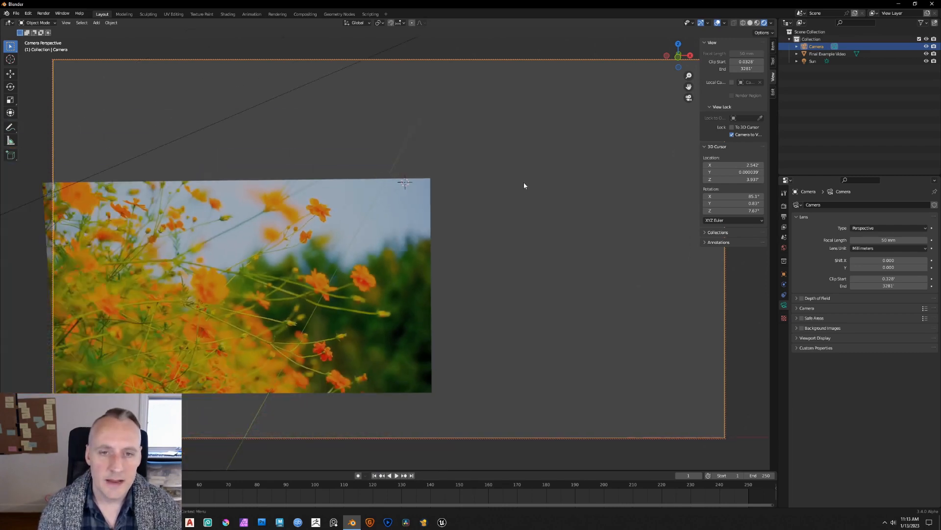
{"action": "middle_click_drag", "start_coordinate": [473, 191], "coordinate": [457, 209]}
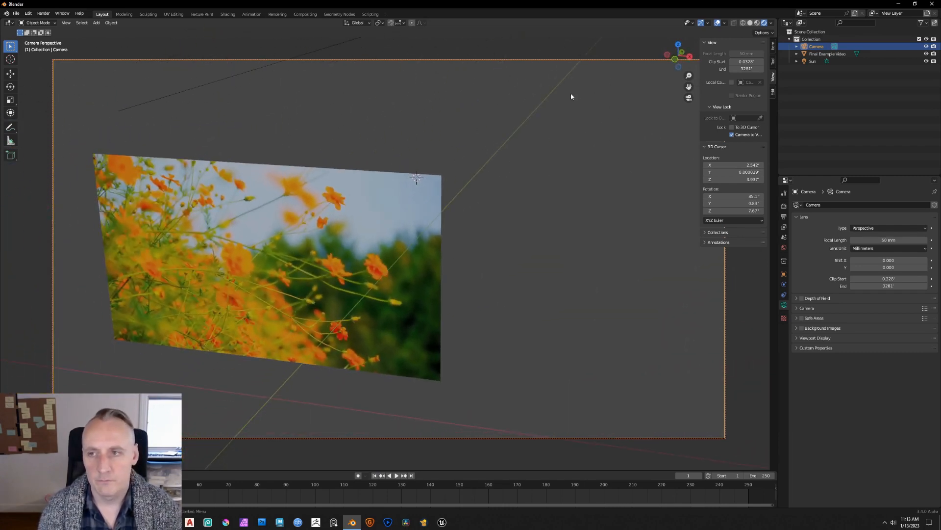
- Set the camera's rotation to 90° on X and 0° on Y and Z
{"action": "left_click", "coordinate": [773, 47]}
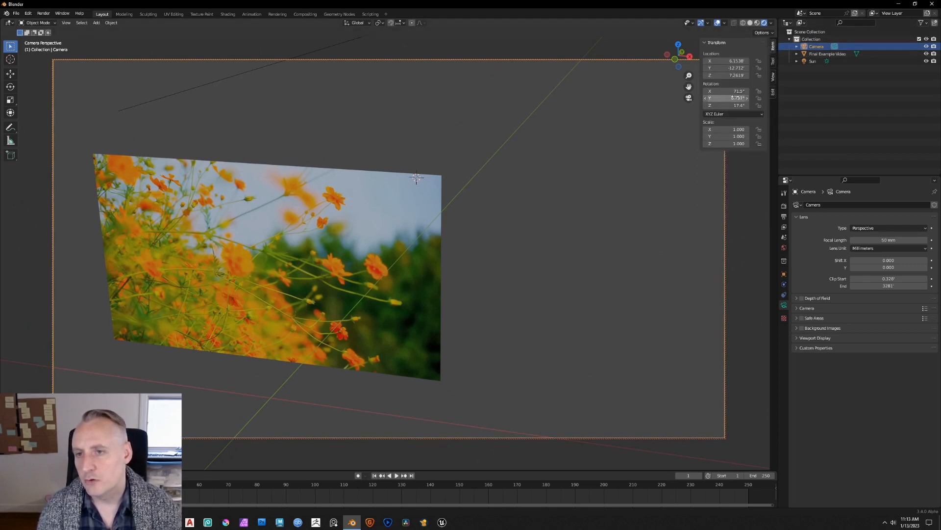
{"action": "mouse_move", "coordinate": [577, 138]}
{"action": "middle_mouse_down"}
{"action": "mouse_move", "coordinate": [490, 147]}
{"action": "mouse_move", "coordinate": [564, 151]}
{"action": "mouse_move", "coordinate": [641, 131]}
{"action": "mouse_move", "coordinate": [566, 105]}
{"action": "mouse_move", "coordinate": [497, 140]}
{"action": "mouse_move", "coordinate": [581, 139]}
{"action": "middle_mouse_up"}
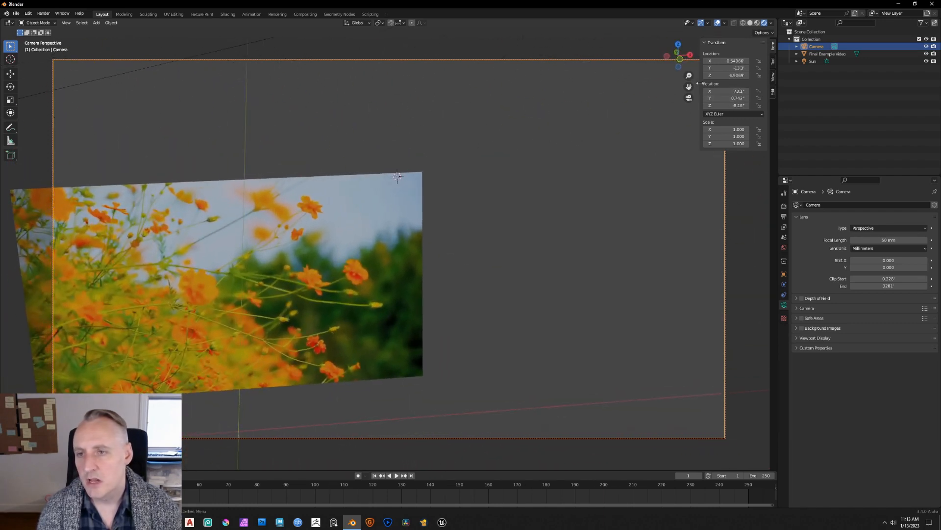
{"action": "left_click", "coordinate": [739, 90]}
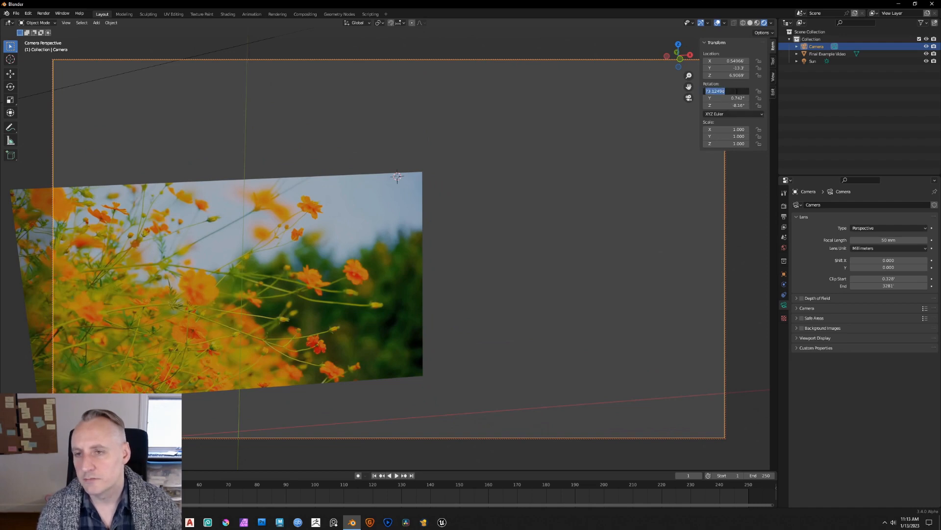
{"action": "type", "text": "90"}
{"action": "key", "text": "Return"}
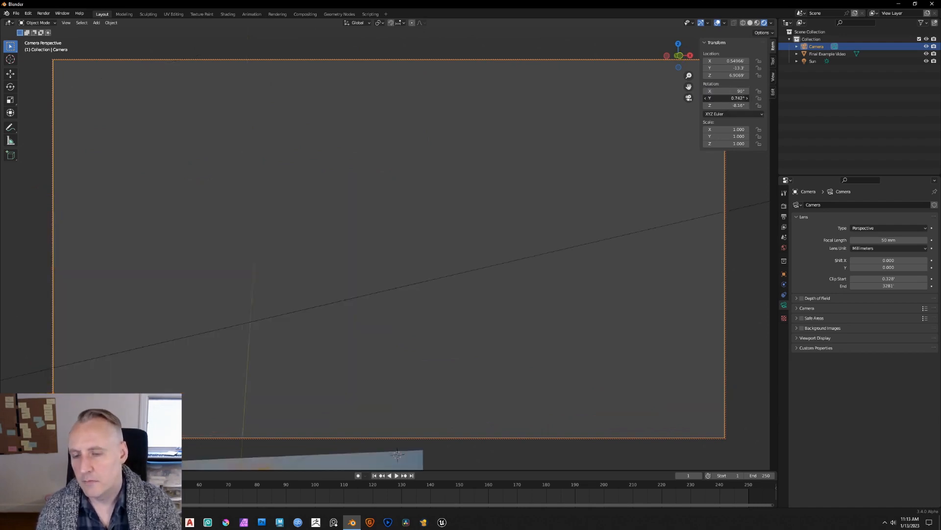
{"action": "left_click_drag", "start_coordinate": [727, 98], "coordinate": [727, 105]}
{"action": "type", "text": "0"}
{"action": "key", "text": "Return"}
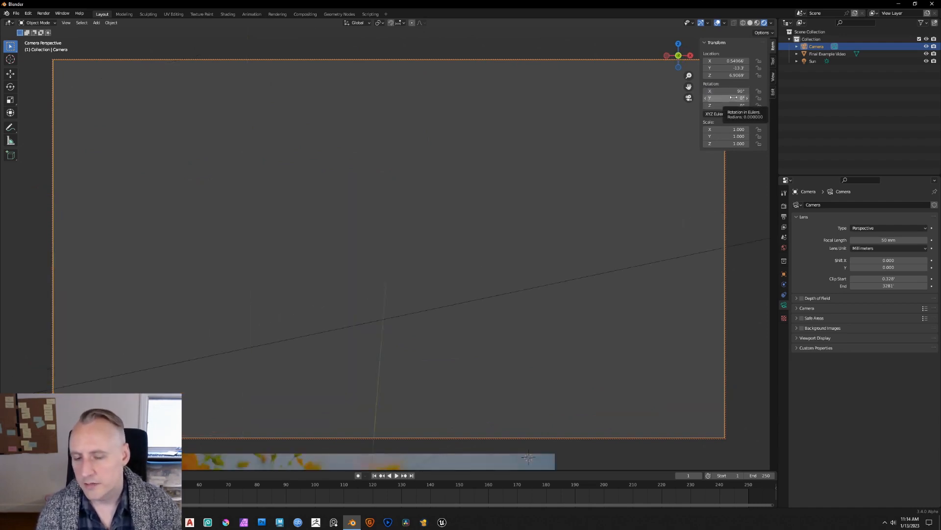
- Set the camera's X, Y and Z location to 0
{"action": "scroll", "coordinate": [447, 146], "scroll_direction": "down", "scroll_amount": 6}
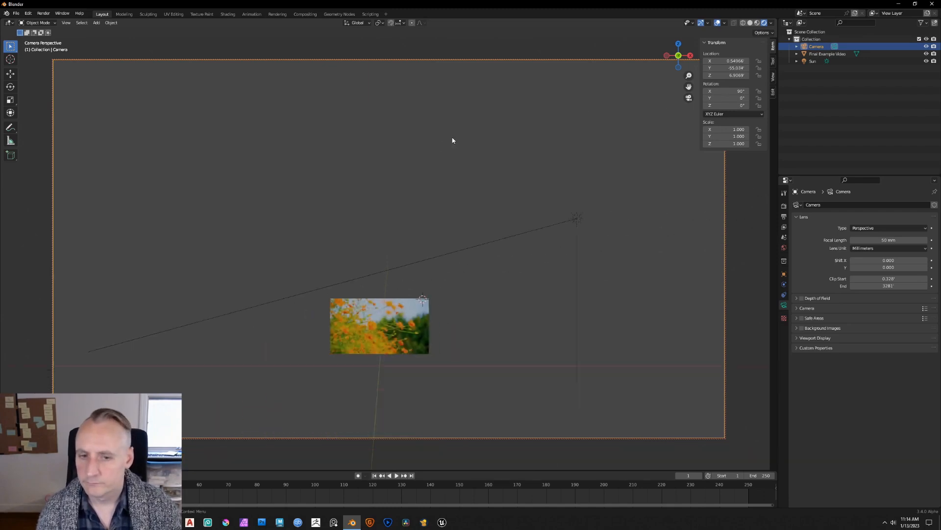
{"action": "middle_click_drag", "start_coordinate": [465, 208], "coordinate": [481, 161], "text": "shift"}
{"action": "scroll", "coordinate": [408, 197], "scroll_direction": "up", "scroll_amount": 5}
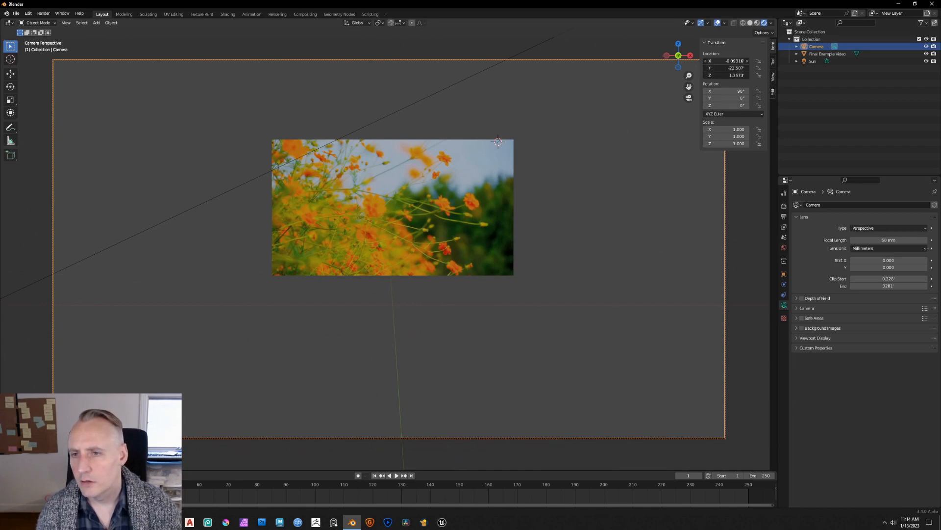
{"action": "left_click_drag", "start_coordinate": [731, 61], "coordinate": [730, 75]}
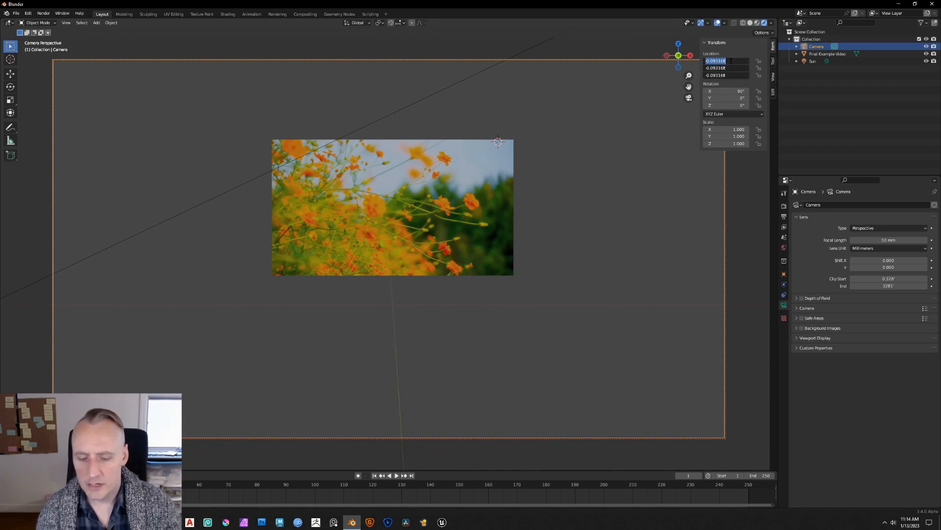
{"action": "type", "text": "0"}
{"action": "key", "text": "Return"}
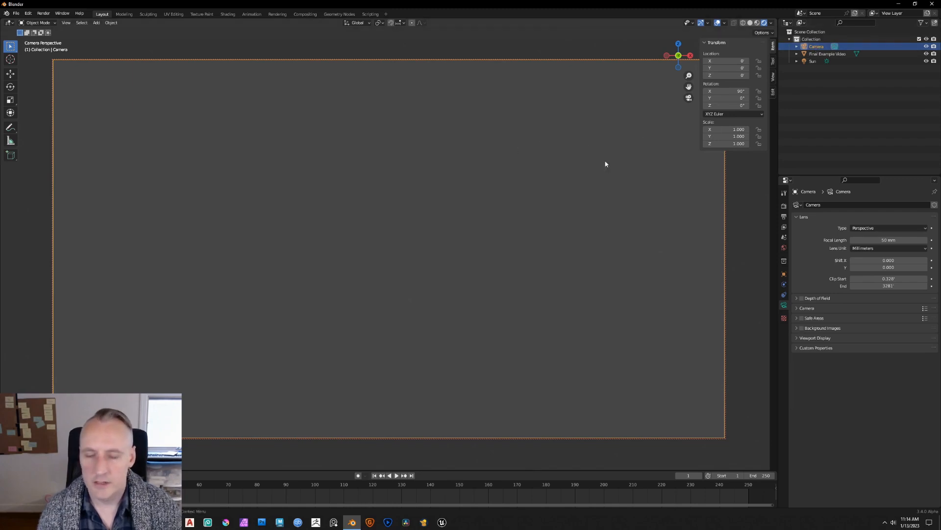
- Move the camera along global Y to about -10.65' and raise it along Z to about 2.27', centring the video plane in the frame
{"action": "key", "text": "g"}
{"action": "key", "text": "y"}
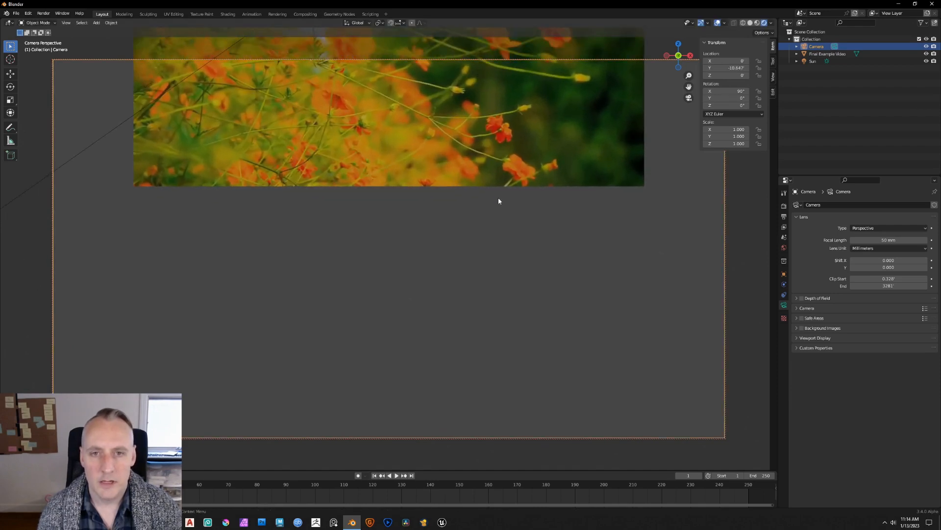
{"action": "key", "text": "z"}
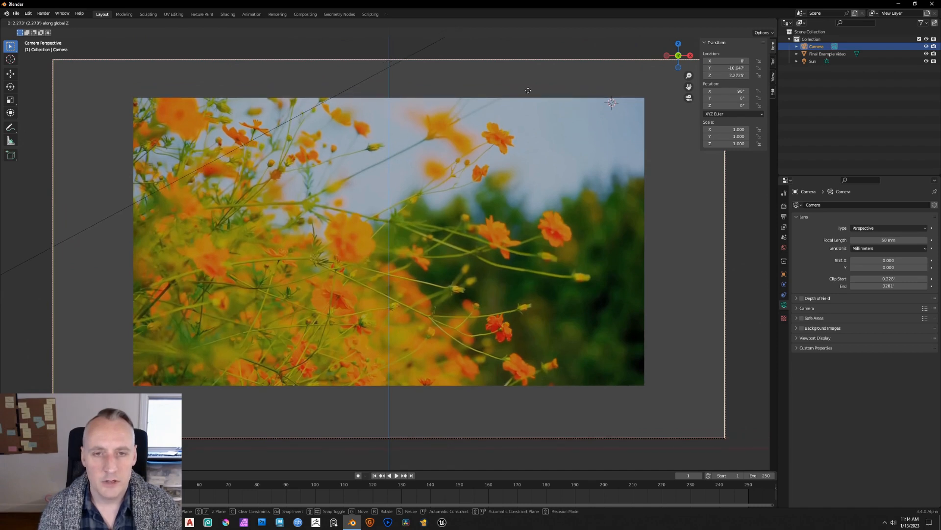
{"action": "left_click", "coordinate": [528, 90]}
- Leave the camera view and select the video plane in the scene
{"action": "left_click", "coordinate": [689, 98]}
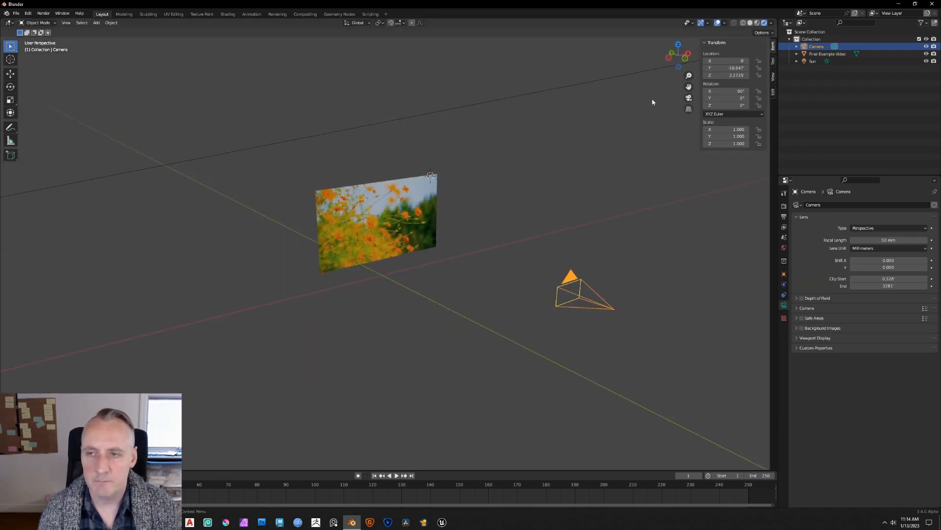
{"action": "middle_click_drag", "start_coordinate": [547, 183], "coordinate": [530, 193]}
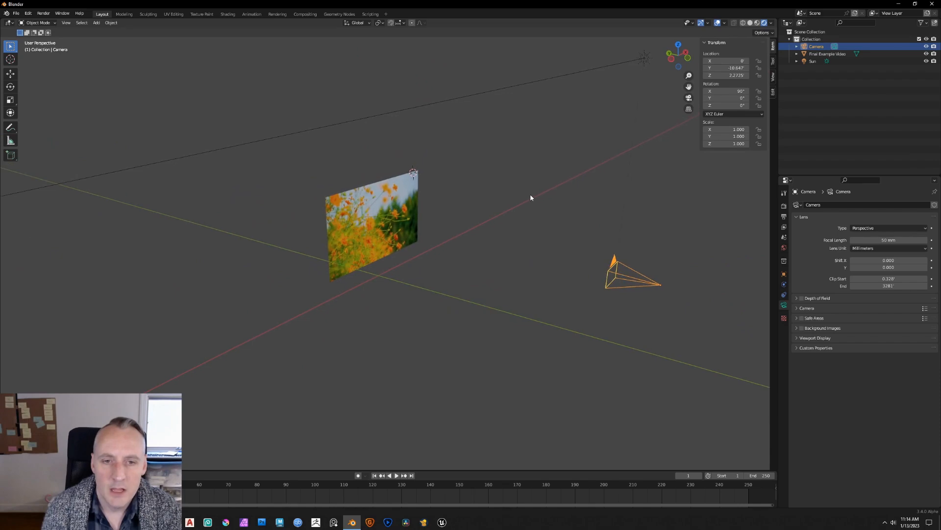
{"action": "left_click", "coordinate": [396, 217]}
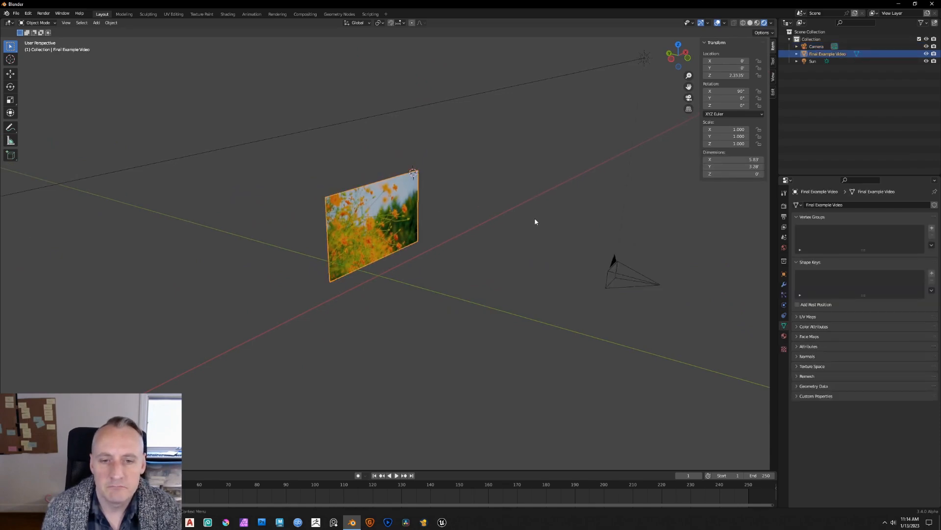
{"action": "key", "text": "g"}
{"action": "key", "text": "y"}
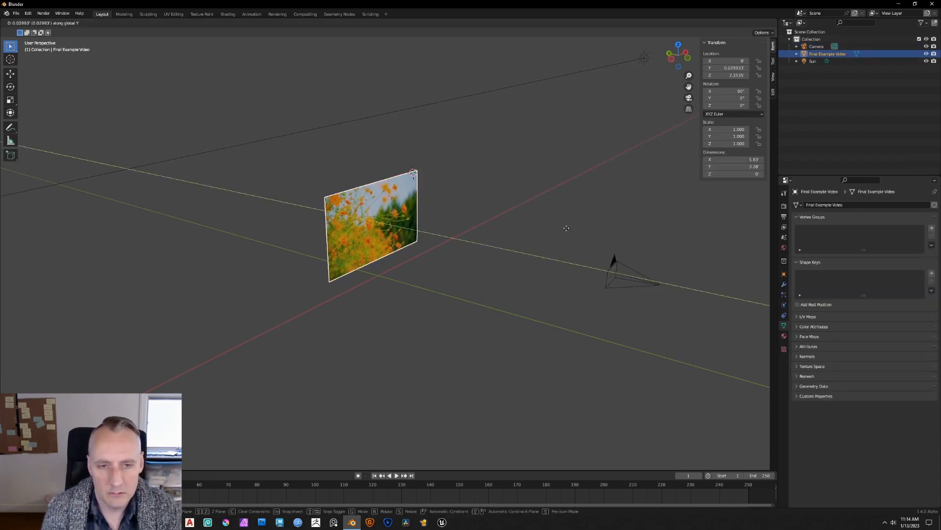
{"action": "right_click", "coordinate": [529, 228]}
{"action": "middle_click_drag", "start_coordinate": [529, 231], "coordinate": [411, 230]}
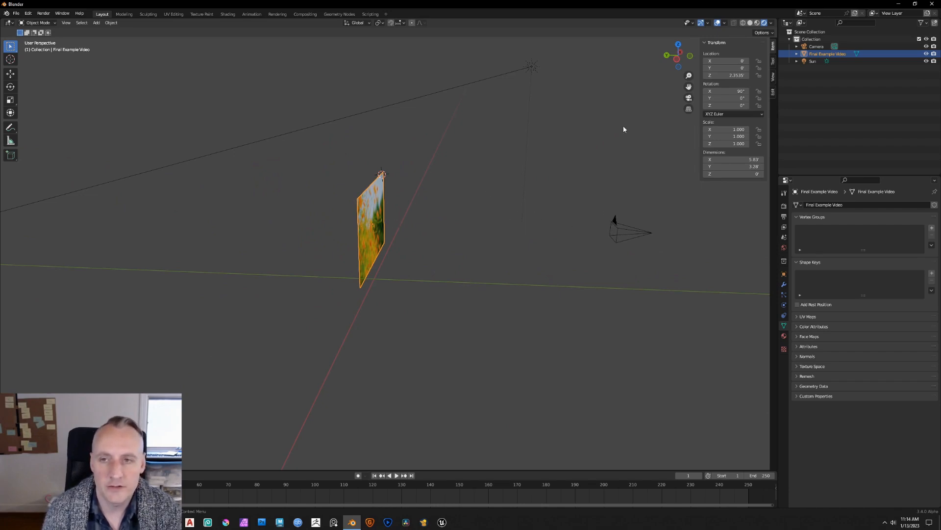
- Look through the camera and scale the video plane up by about 1.28 to nearly fill the camera frame
{"action": "left_click", "coordinate": [689, 98]}
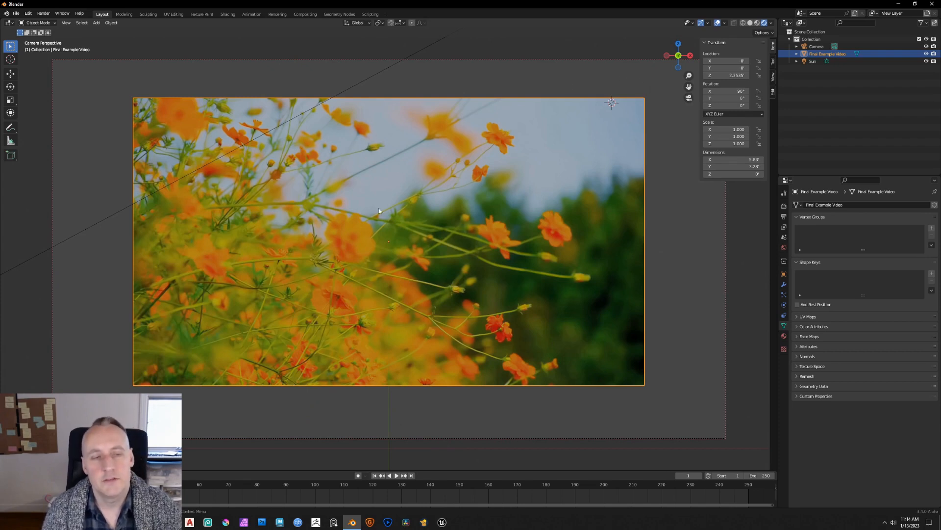
{"action": "key", "text": "s"}
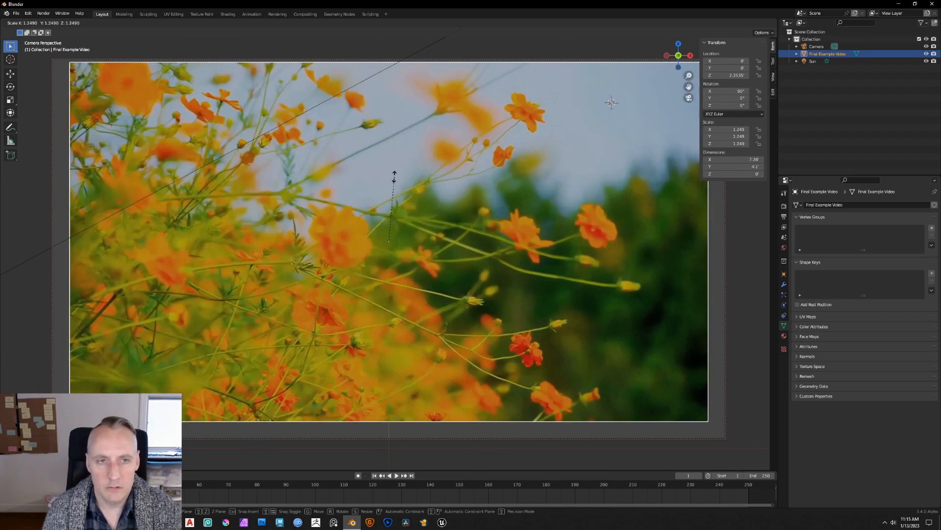
{"action": "key", "text": "Escape"}
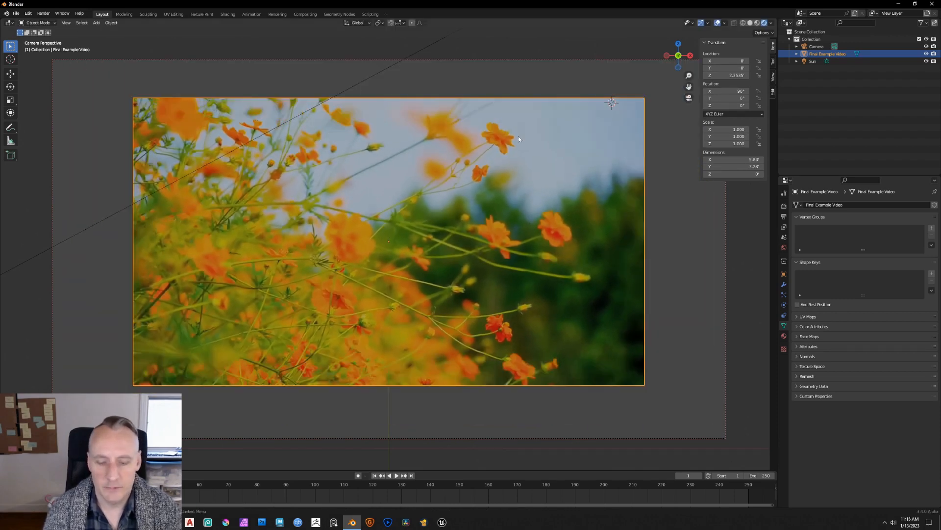
{"action": "key", "text": "n"}
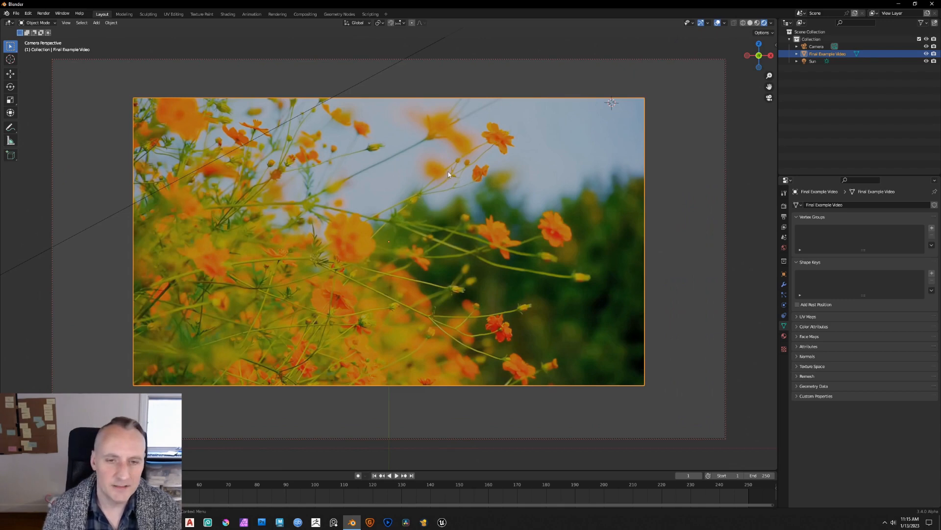
{"action": "key", "text": "s"}
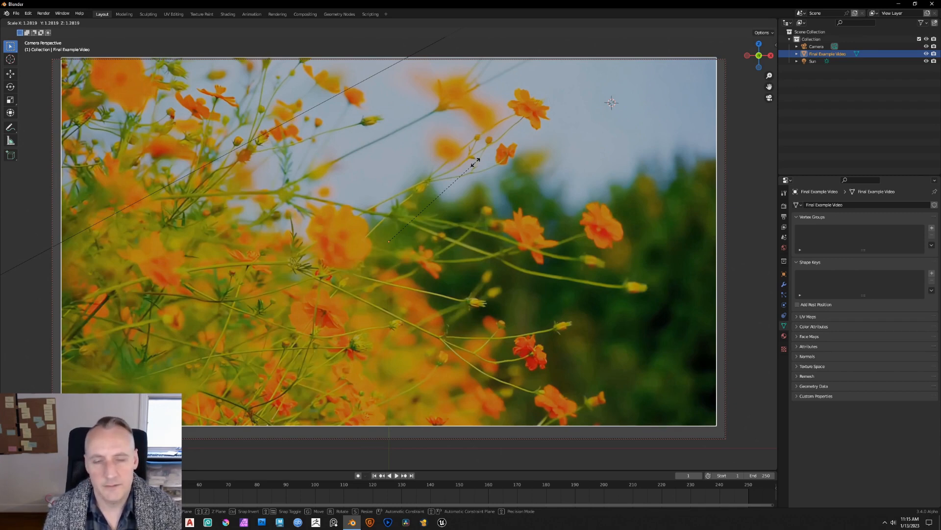
{"action": "left_click", "coordinate": [476, 163]}
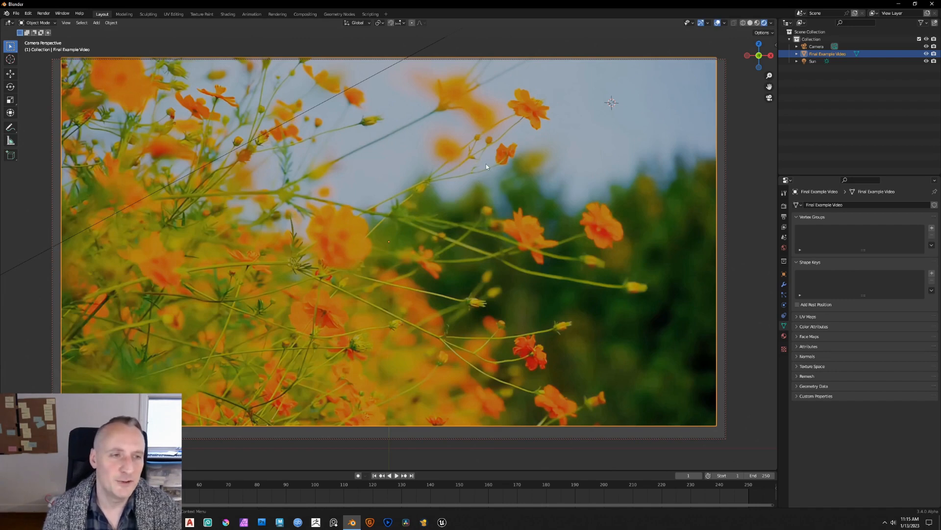
- Lower the video plane by about 0.03' along Z and scale it up by about 1.03 to cover the camera frame
{"action": "key", "text": "g"}
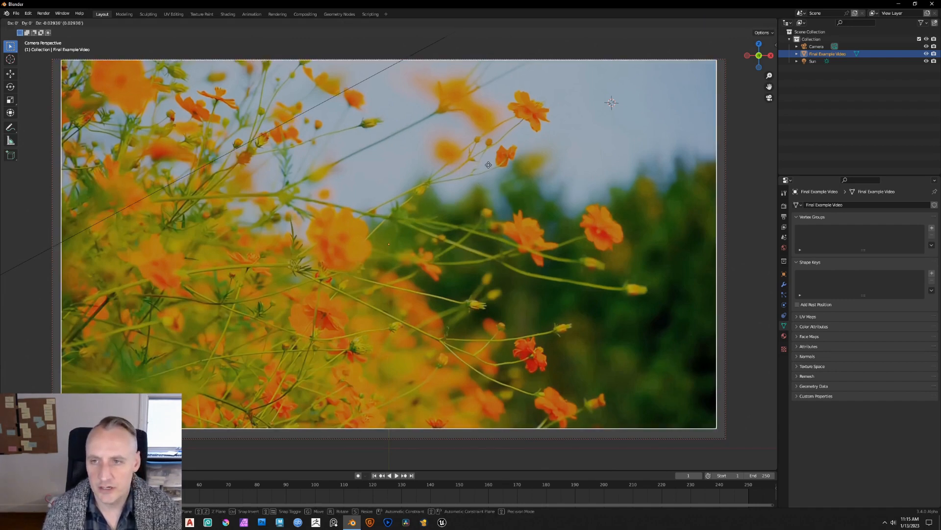
{"action": "key", "text": "s"}
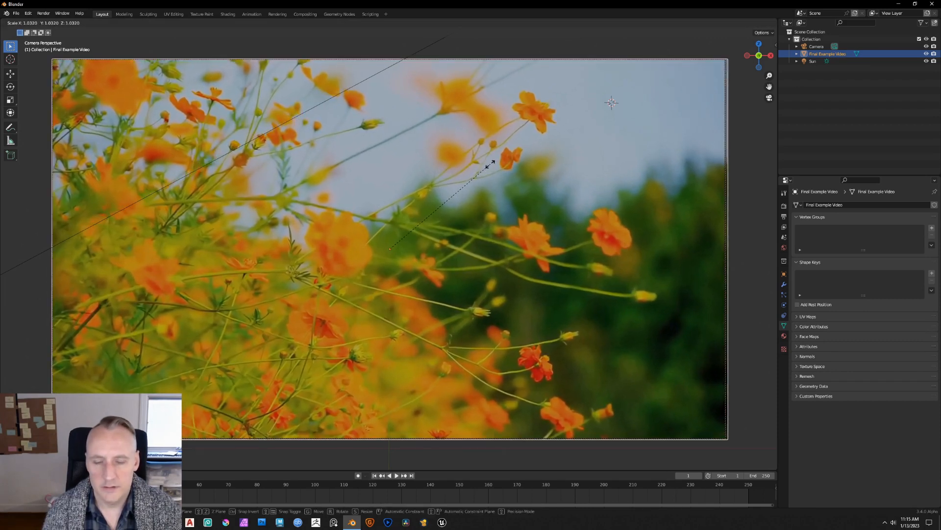
{"action": "left_click", "coordinate": [490, 164]}
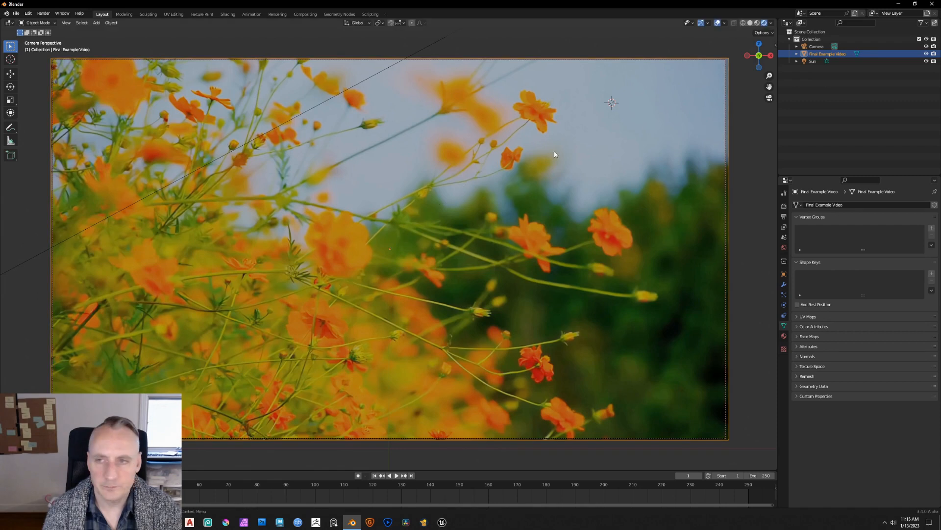
- Shift the video plane about 0.01' along negative X, check it against the camera border and reselect the plane
{"action": "key", "text": "g"}
{"action": "key", "text": "x"}
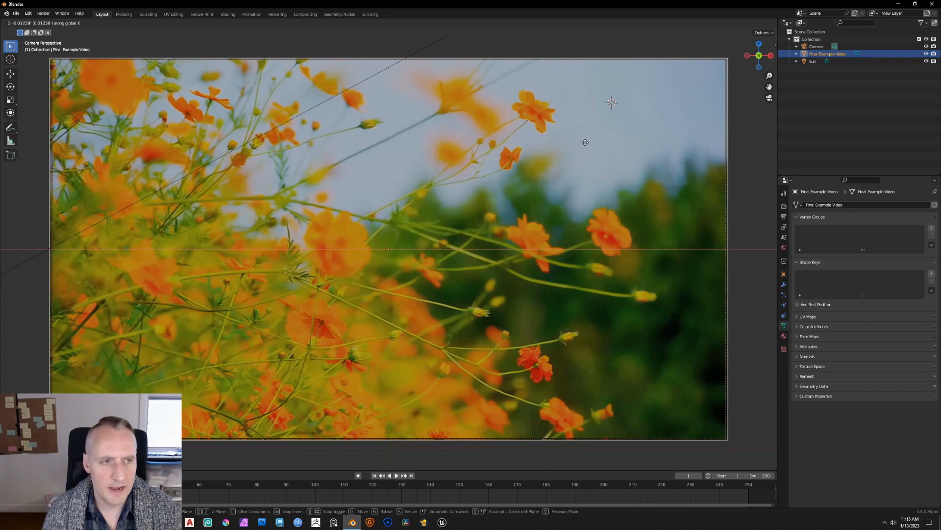
{"action": "left_click", "coordinate": [586, 144]}
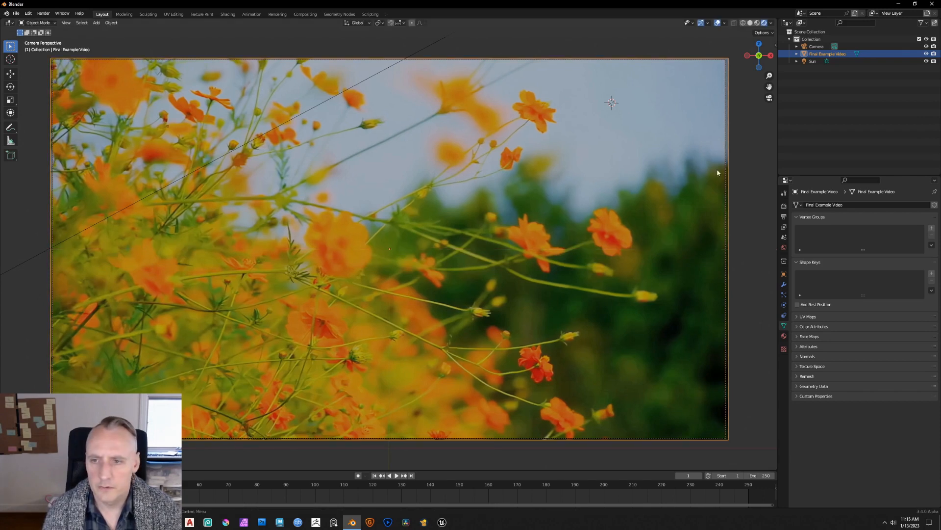
{"action": "left_click", "coordinate": [726, 126]}
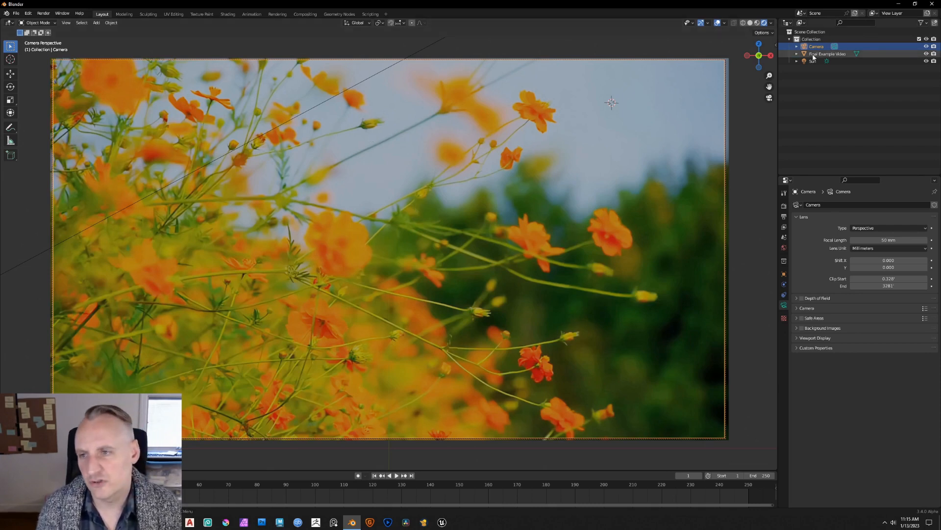
{"action": "left_click", "coordinate": [551, 217]}
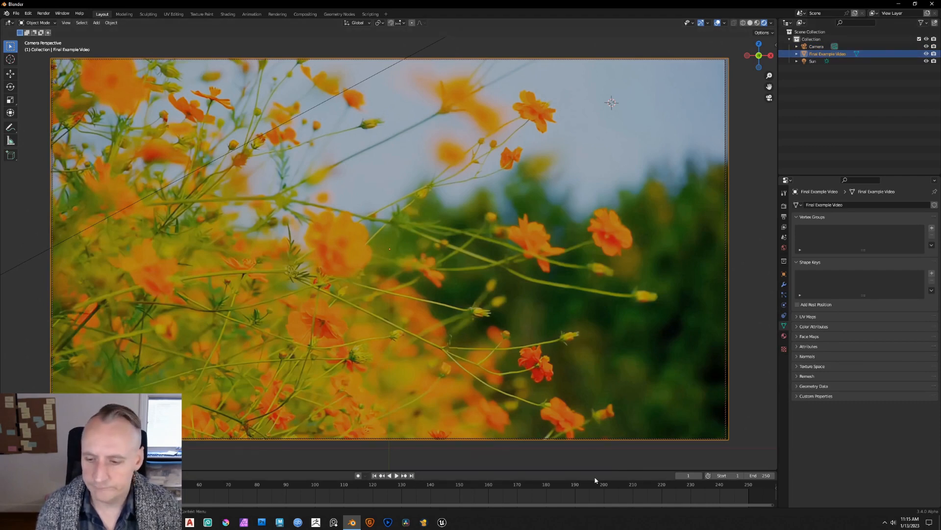
- Play the animation to preview the butterfly video on the plane, and stop it before the end frame
{"action": "key", "text": "space"}
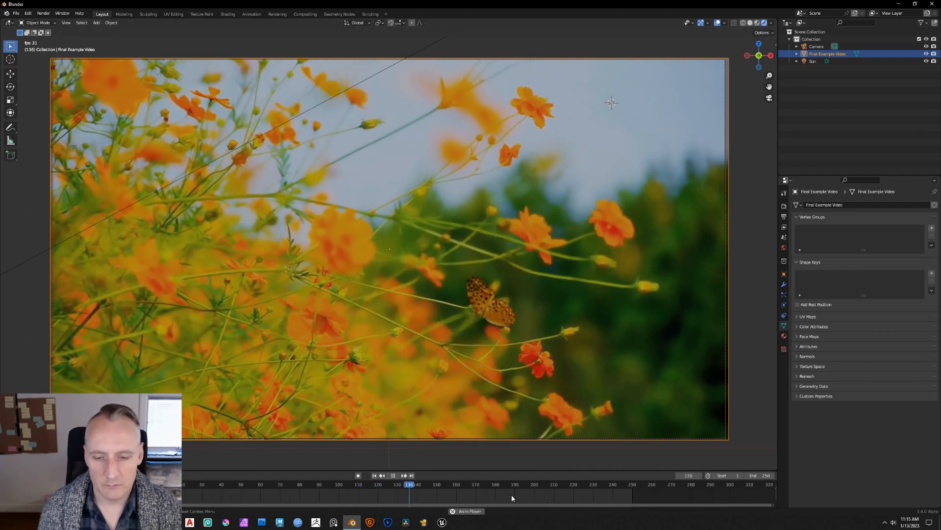
{"action": "scroll", "coordinate": [512, 495], "scroll_direction": "down", "scroll_amount": 1}
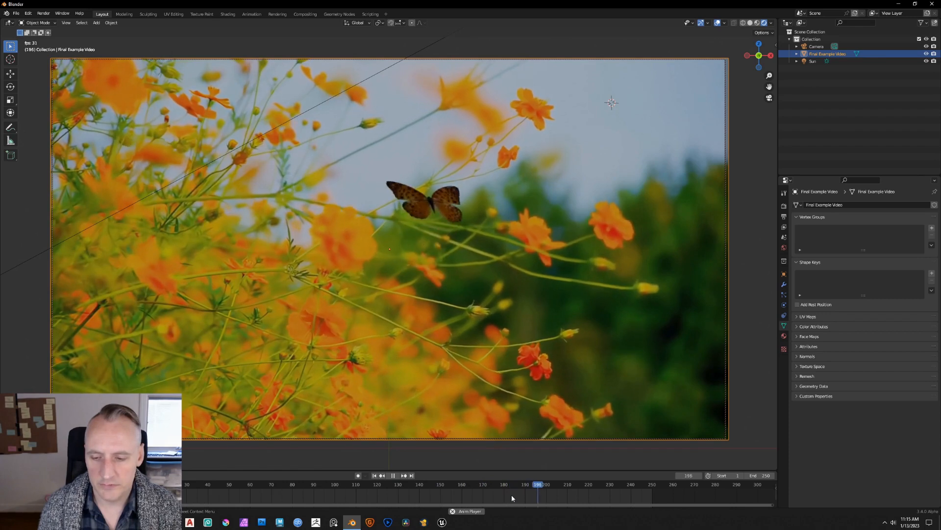
{"action": "key", "text": "space"}
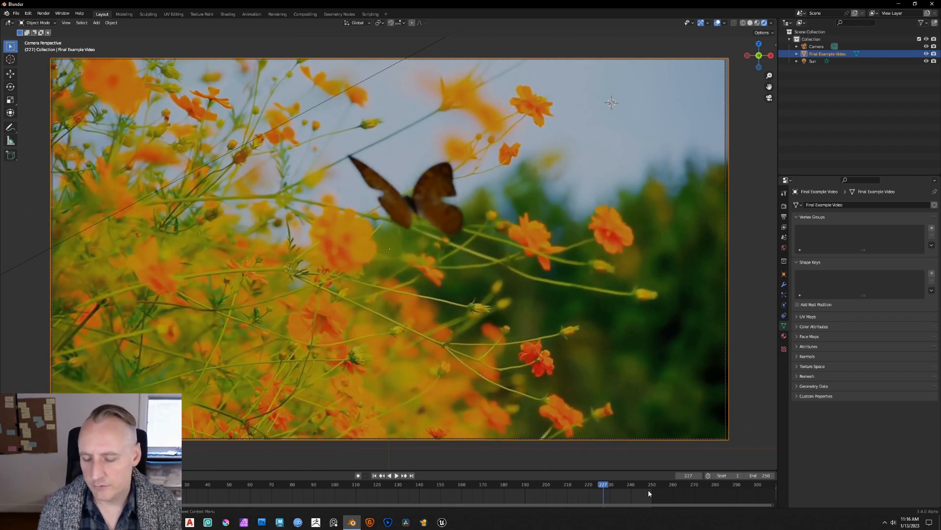
- Jump to frame 316 to check the end of the video, and scrub back to frame 275
{"action": "left_click", "coordinate": [689, 475]}
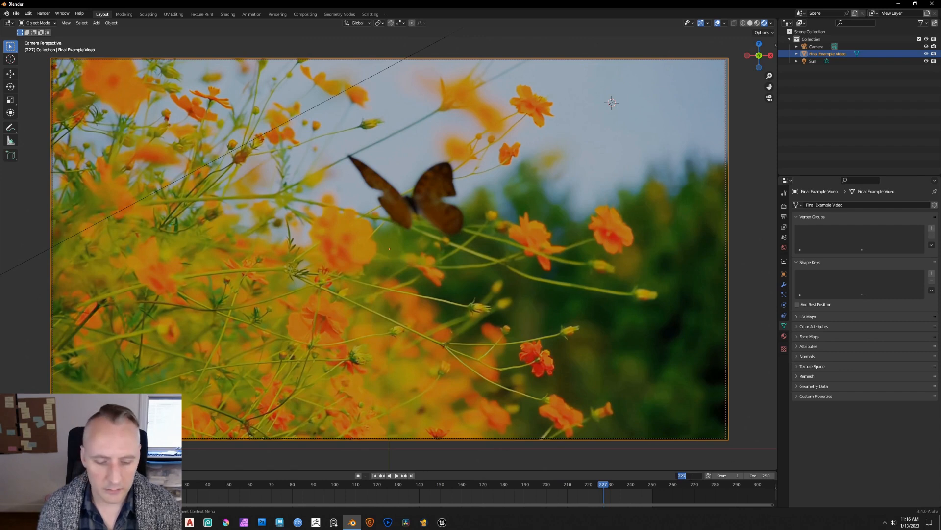
{"action": "type", "text": "316"}
{"action": "key", "text": "Return"}
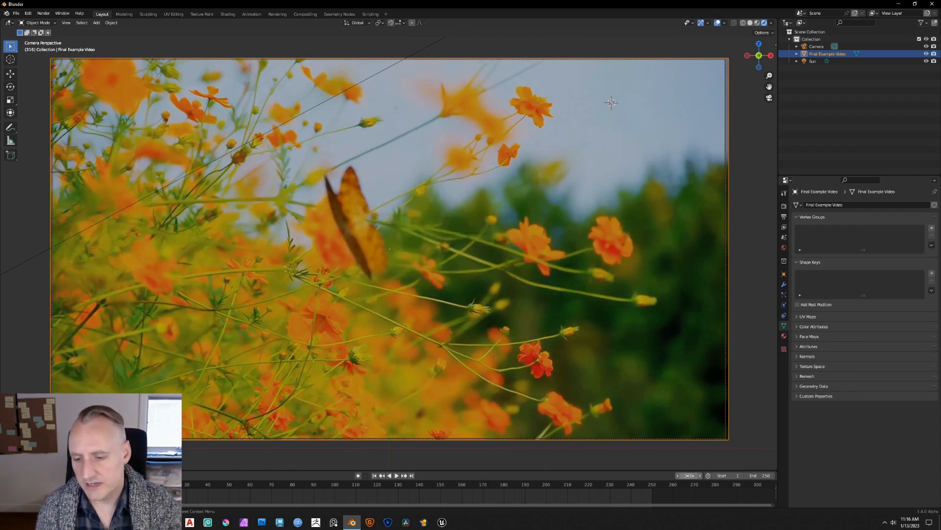
{"action": "scroll", "coordinate": [590, 495], "scroll_direction": "down", "scroll_amount": 5}
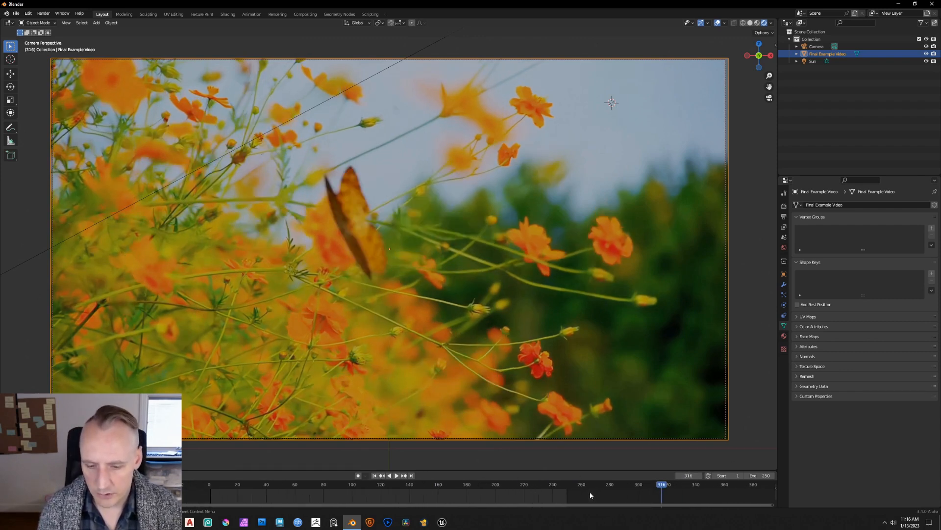
{"action": "key", "text": "space"}
{"action": "left_click_drag", "start_coordinate": [662, 486], "coordinate": [603, 495]}
{"action": "key", "text": "space"}
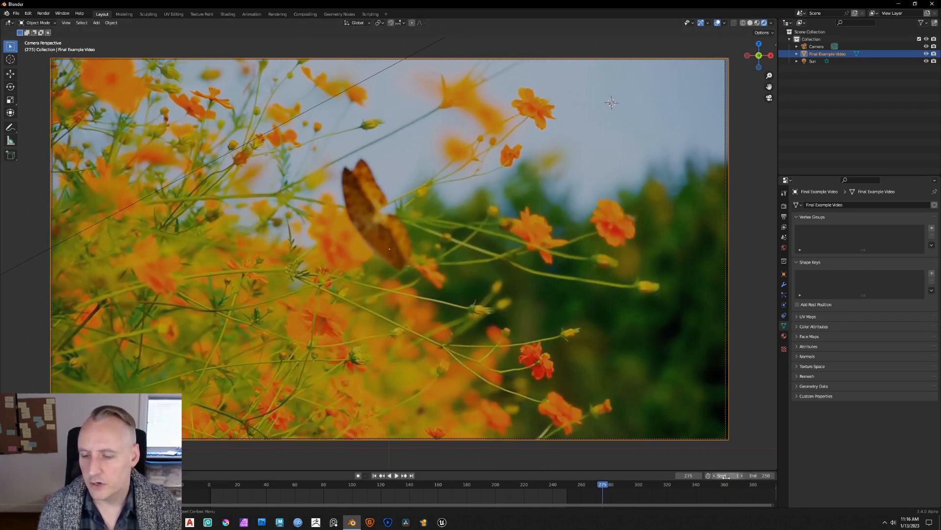
- Set the scene's end frame to 316 and show the scene's output properties
{"action": "left_click", "coordinate": [753, 475]}
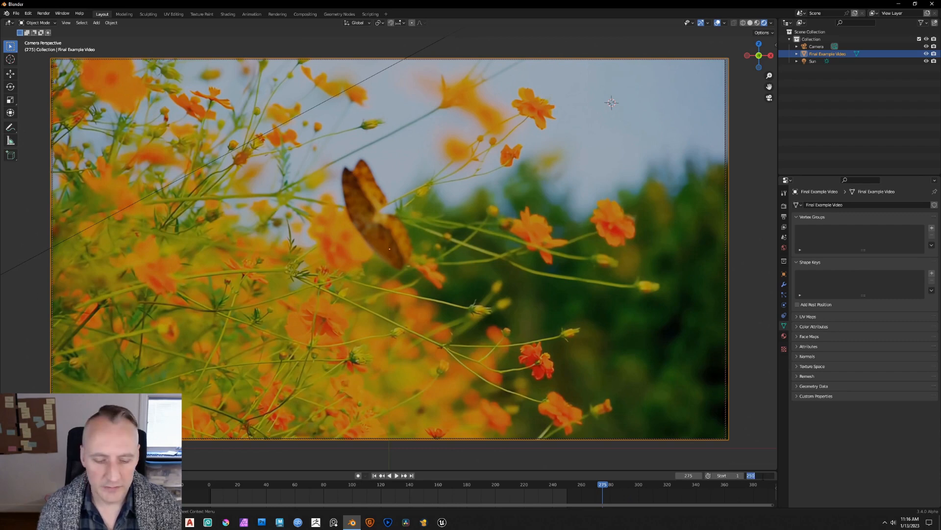
{"action": "type", "text": "316"}
{"action": "key", "text": "Return"}
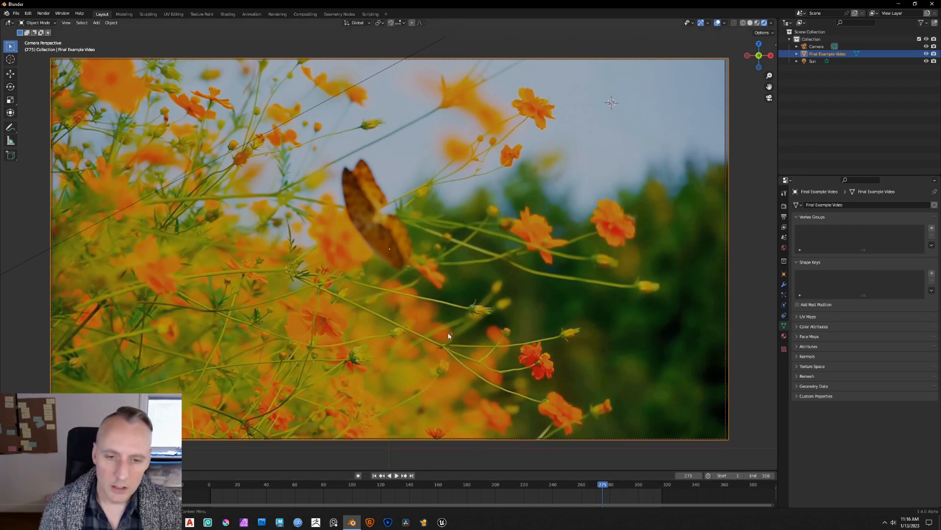
{"action": "left_click", "coordinate": [784, 217]}
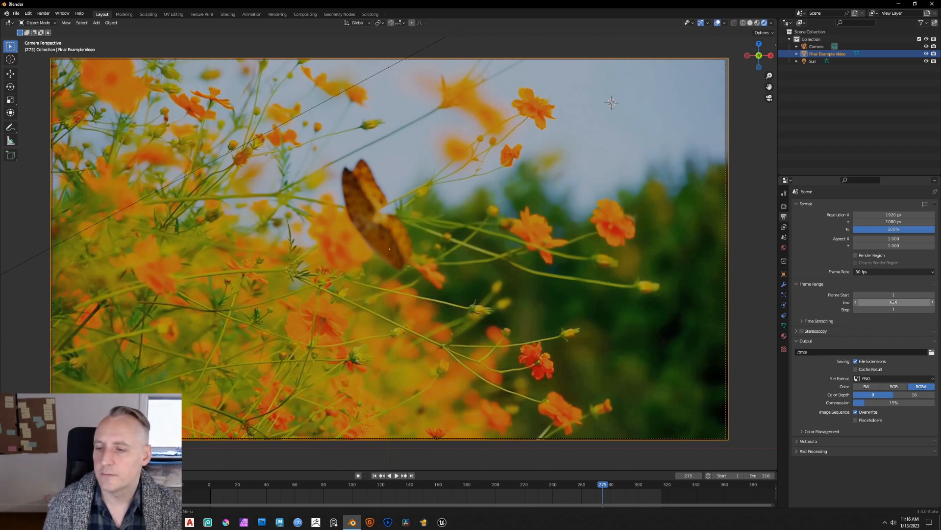
- Play and pause the animation to review the video from the first frame of the extended range
{"action": "key", "text": "space"}
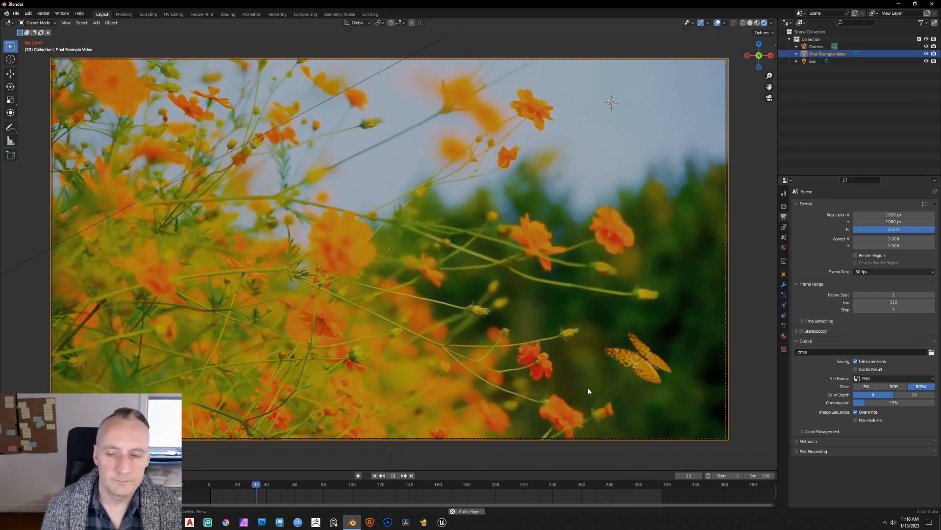
{"action": "key", "text": "space"}
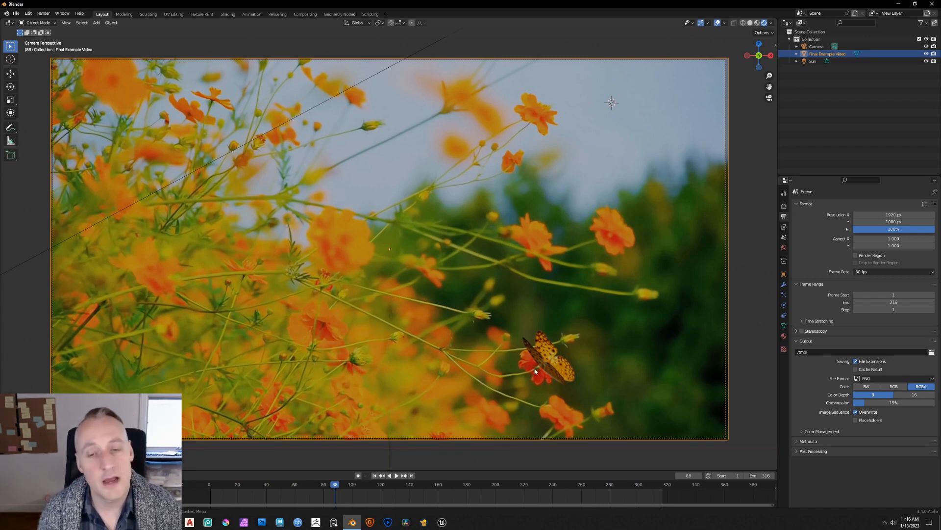
{"action": "key", "text": "space"}
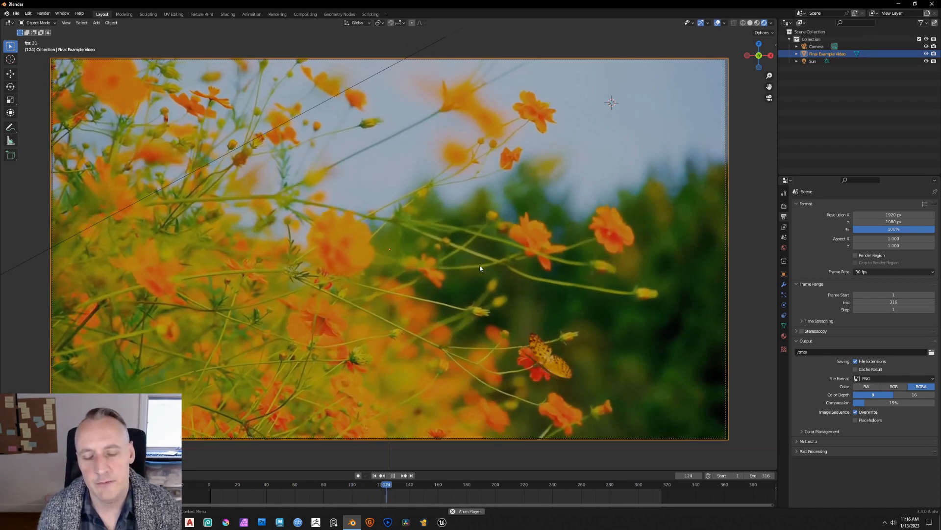
{"action": "key", "text": "space"}
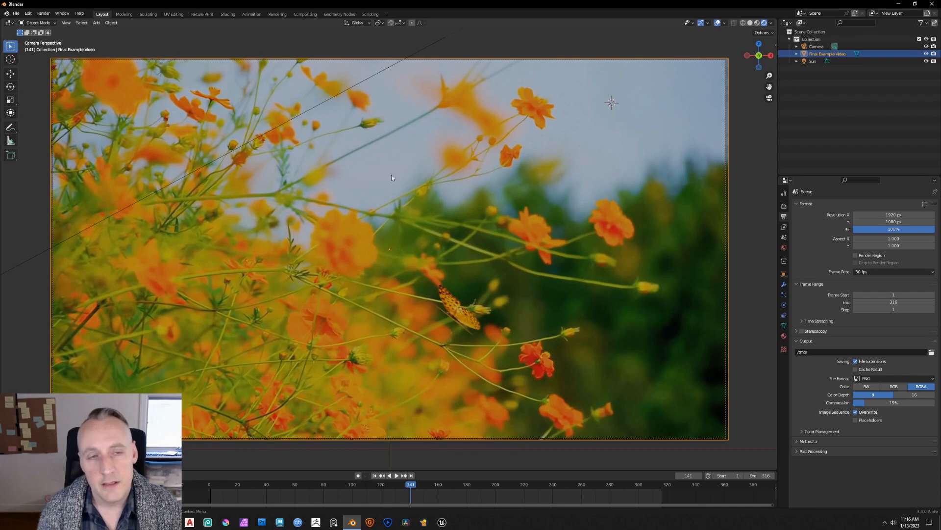
- In the Shading workspace, replace the plane's image texture video with Flowers 1_1.50x_1920x1080_thf4.mp4
{"action": "left_click", "coordinate": [229, 15]}
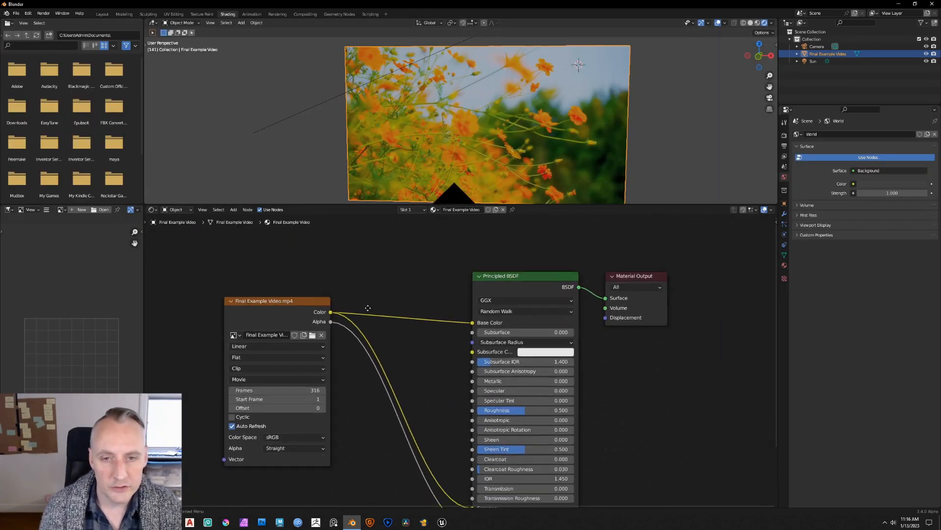
{"action": "mouse_move", "coordinate": [469, 146]}
{"action": "middle_mouse_down"}
{"action": "mouse_move", "coordinate": [498, 142]}
{"action": "mouse_move", "coordinate": [480, 149]}
{"action": "middle_mouse_up"}
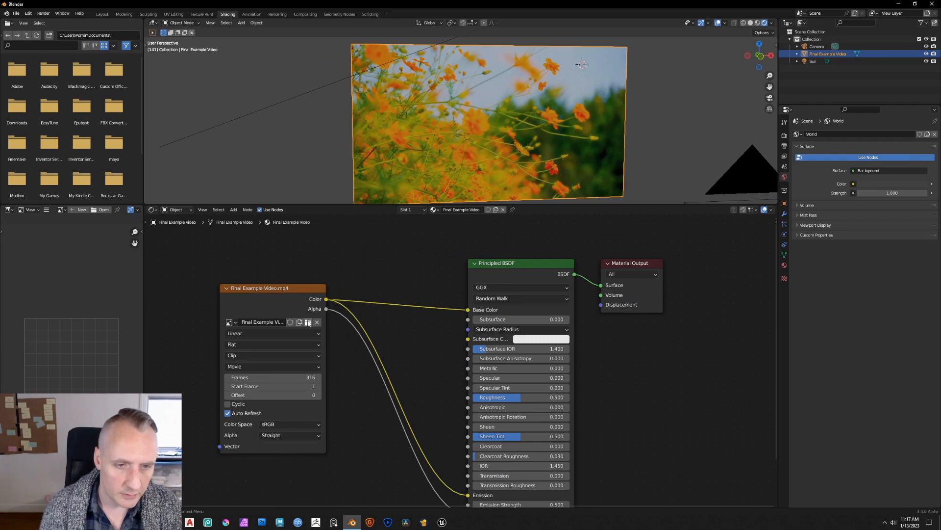
{"action": "middle_click_drag", "start_coordinate": [381, 296], "coordinate": [403, 260]}
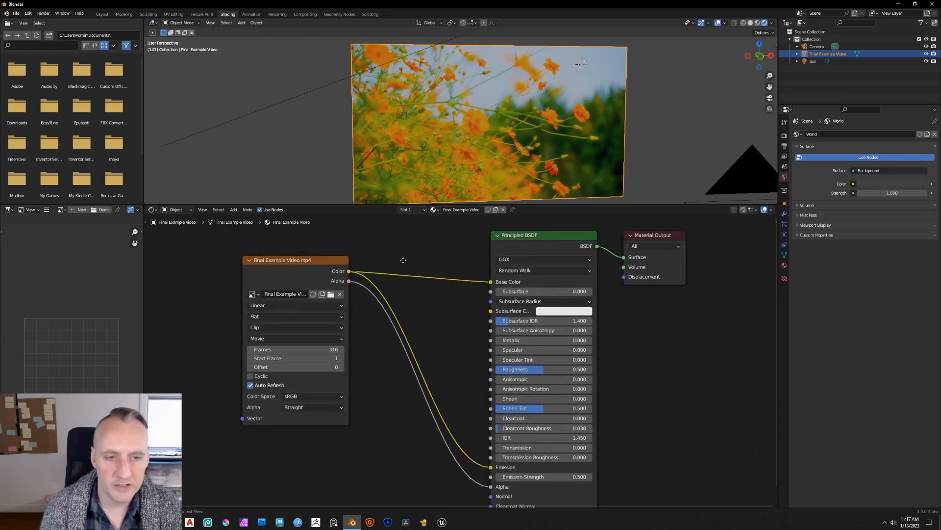
{"action": "left_click", "coordinate": [330, 293]}
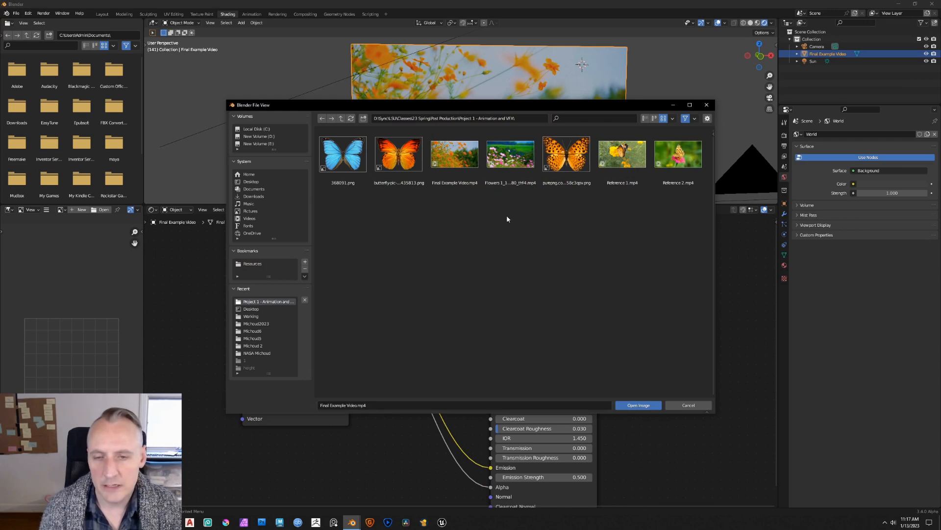
{"action": "double_click", "coordinate": [514, 155]}
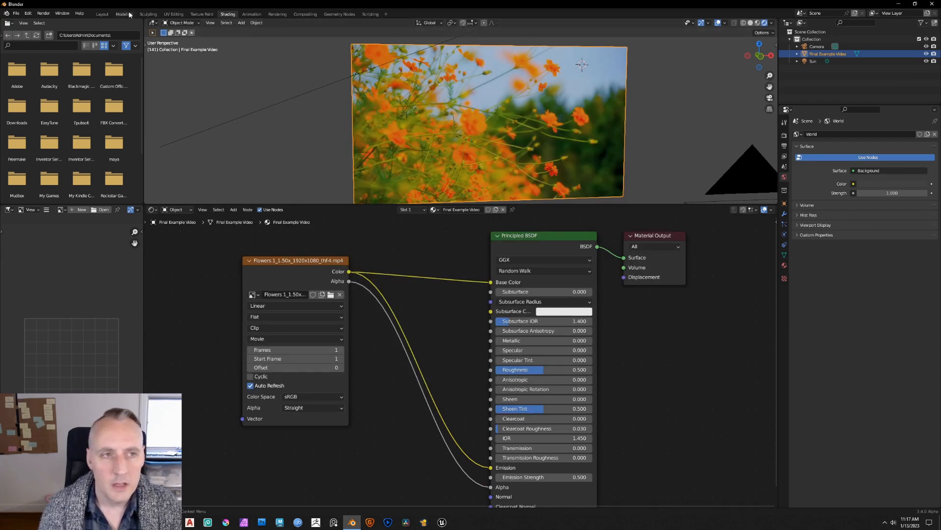
- Return to the Layout workspace and briefly play the animation to check whether the replacement video moves
{"action": "left_click", "coordinate": [102, 14]}
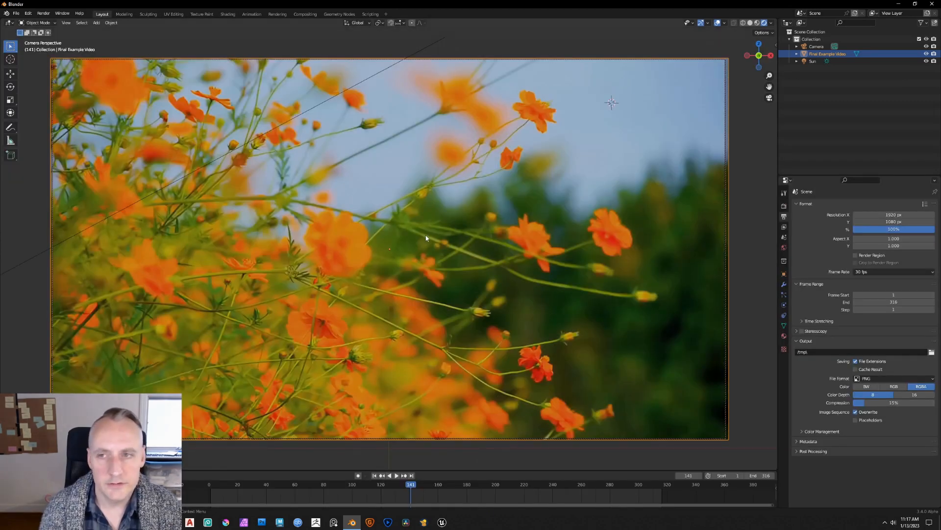
{"action": "key", "text": "space"}
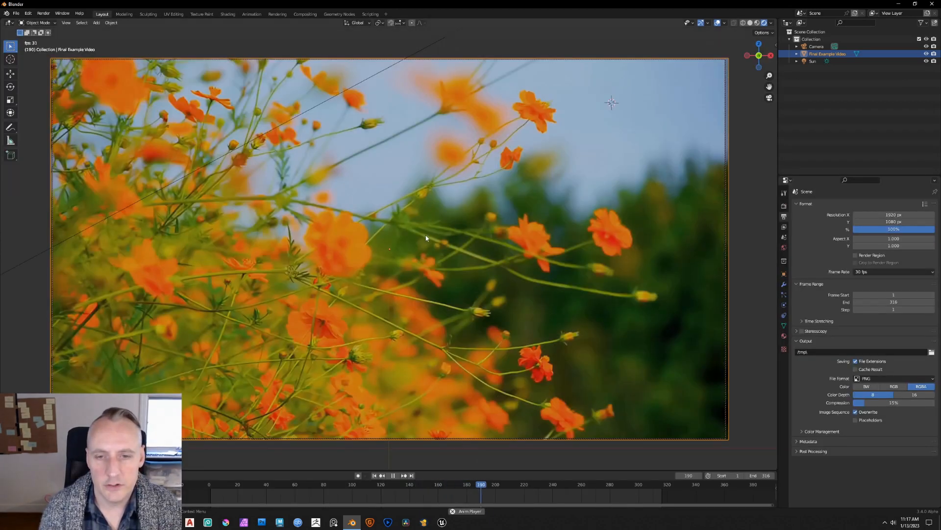
{"action": "key", "text": "space"}
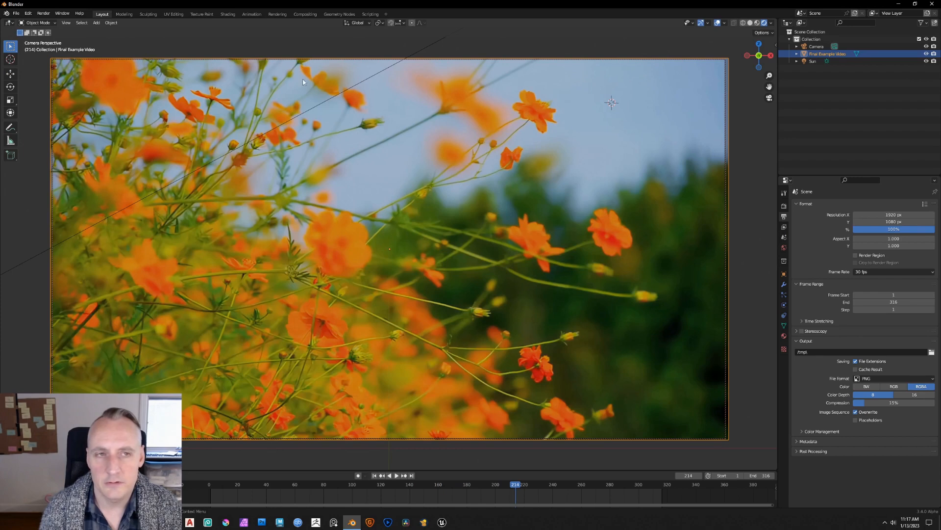
- In the Shading workspace, set the frame count of the flower video's texture node to 316
{"action": "left_click", "coordinate": [228, 14]}
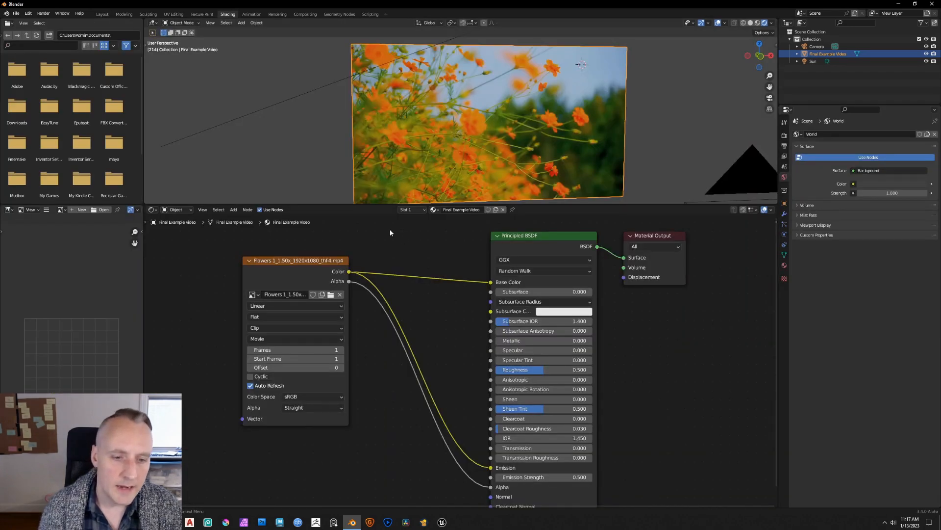
{"action": "left_click", "coordinate": [290, 260]}
{"action": "left_click_drag", "start_coordinate": [290, 260], "coordinate": [291, 265]}
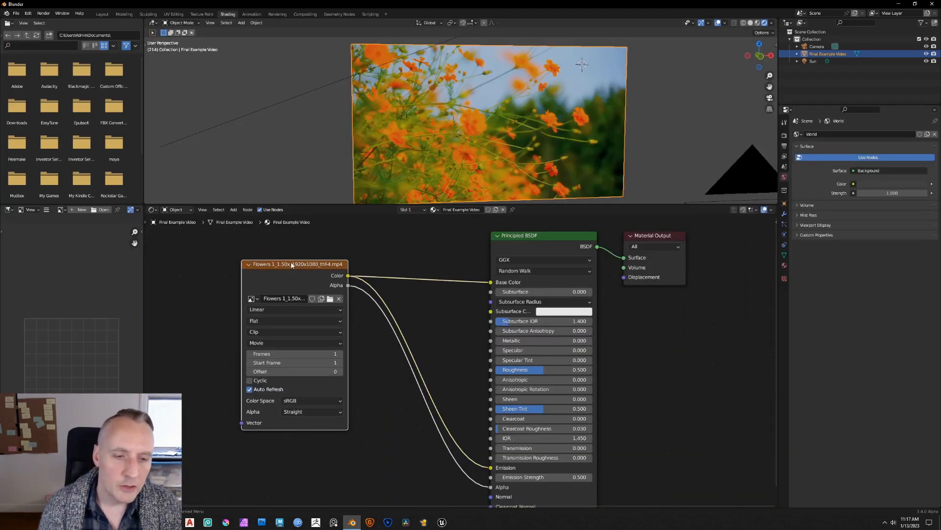
{"action": "left_click", "coordinate": [292, 355]}
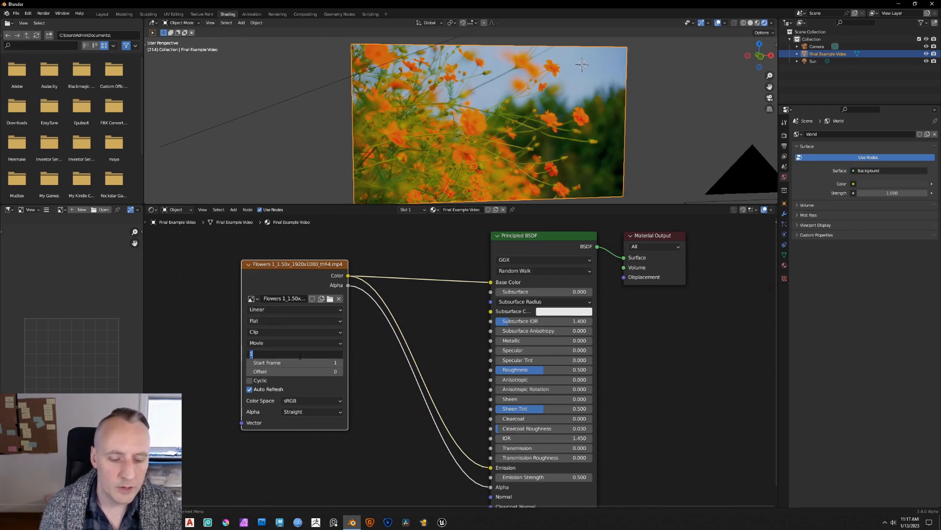
{"action": "type", "text": "316"}
{"action": "key", "text": "Return"}
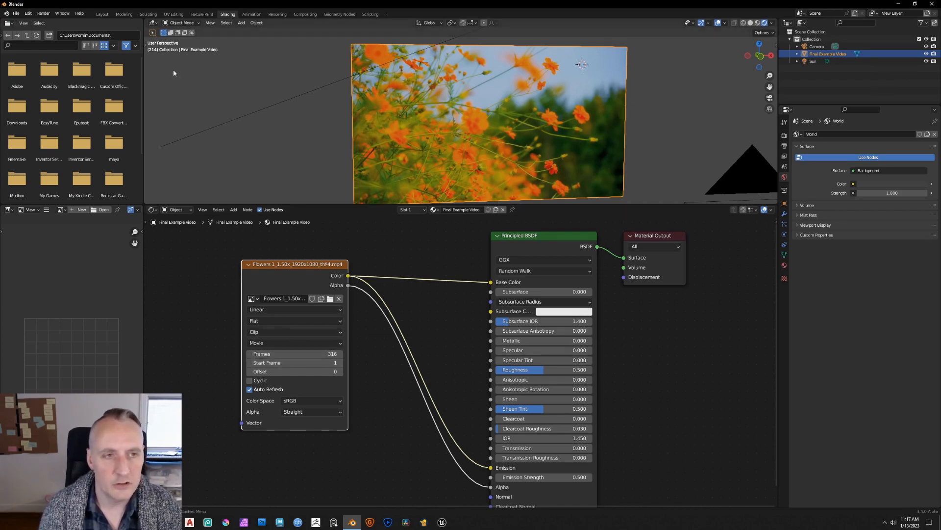
- Play the animation in the Layout workspace, leave the camera view and inspect the playing plane from an angle
{"action": "left_click", "coordinate": [102, 14]}
{"action": "key", "text": "space"}
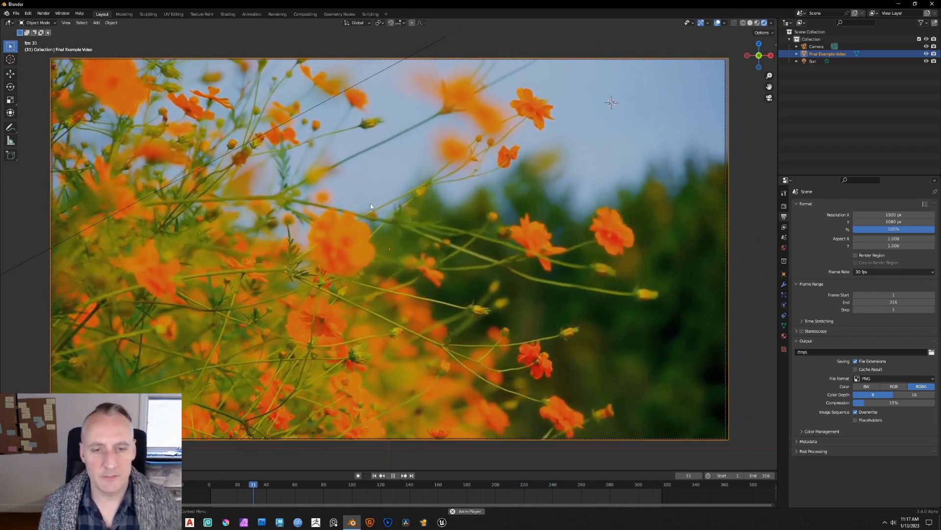
{"action": "left_click", "coordinate": [770, 97]}
{"action": "middle_click_drag", "start_coordinate": [533, 155], "coordinate": [757, 263]}
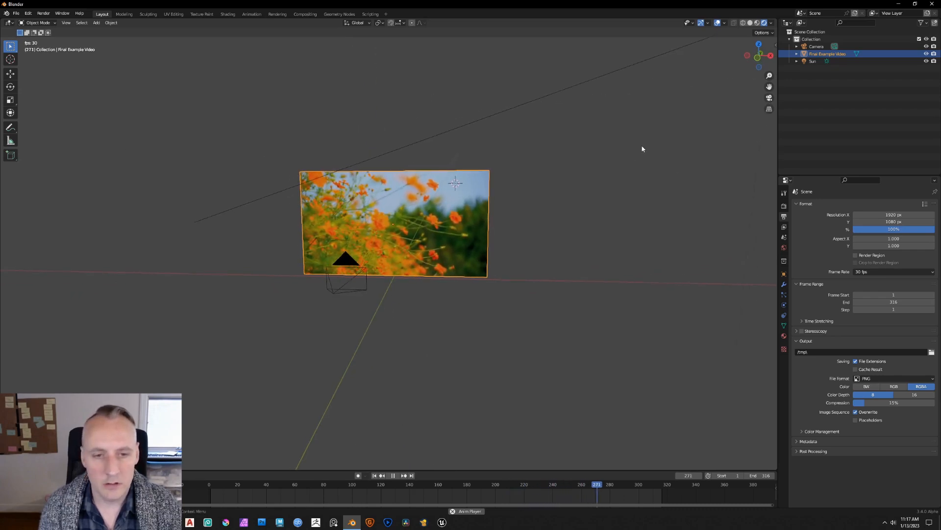
- Stop the playback and parent the flower video plane to the camera with the Object option
{"action": "key", "text": "space"}
{"action": "middle_click_drag", "start_coordinate": [629, 219], "coordinate": [572, 253]}
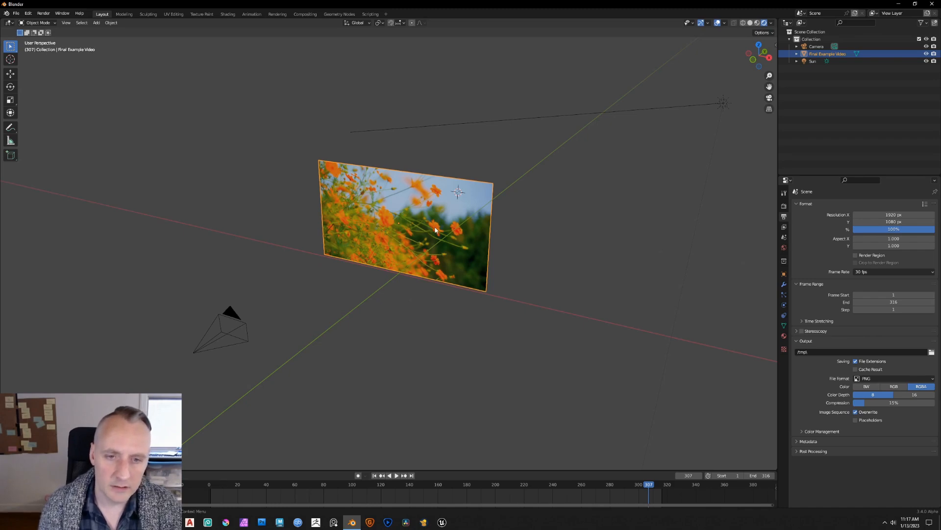
{"action": "left_click", "coordinate": [238, 325]}
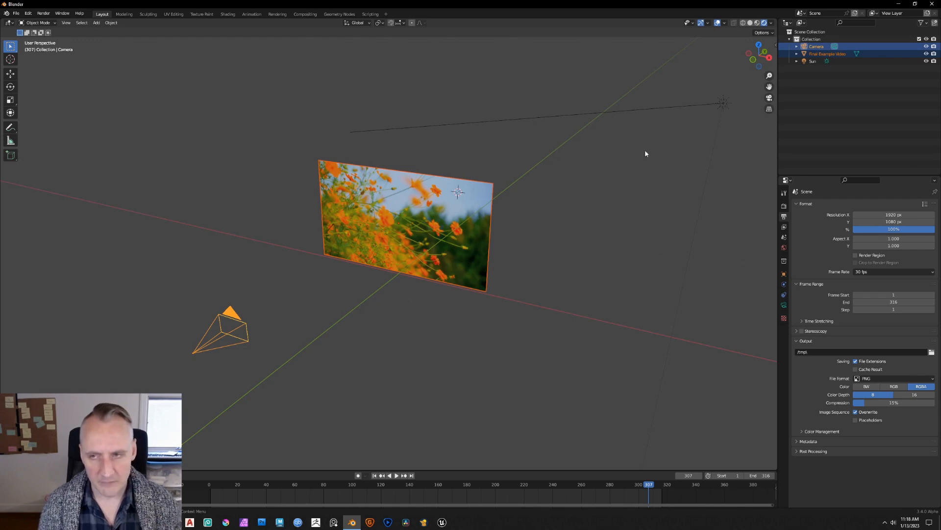
{"action": "left_click", "coordinate": [822, 55], "text": "ctrl"}
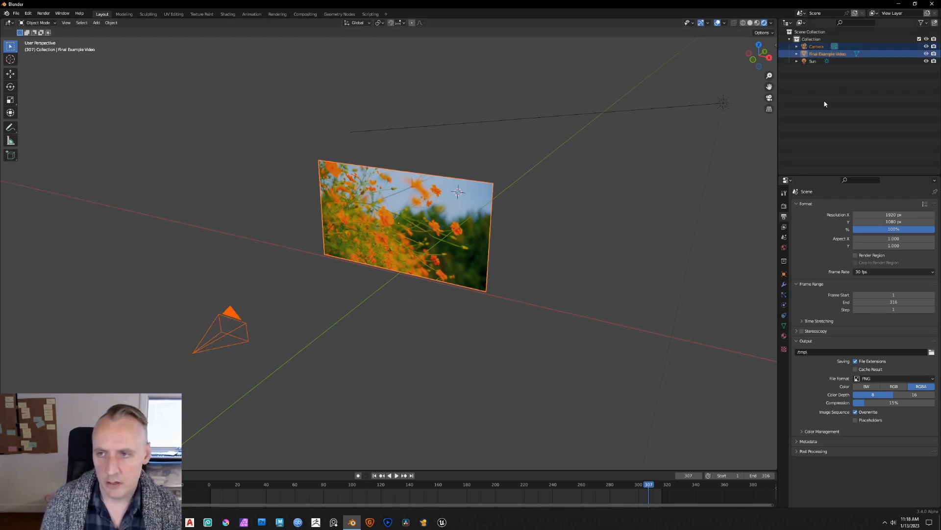
{"action": "left_click", "coordinate": [819, 47], "text": "ctrl"}
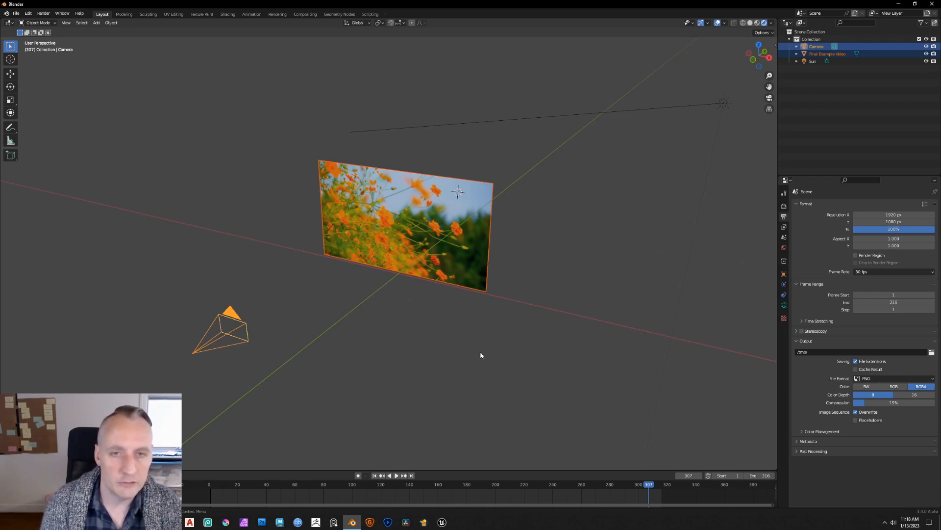
{"action": "key", "text": "ctrl+p"}
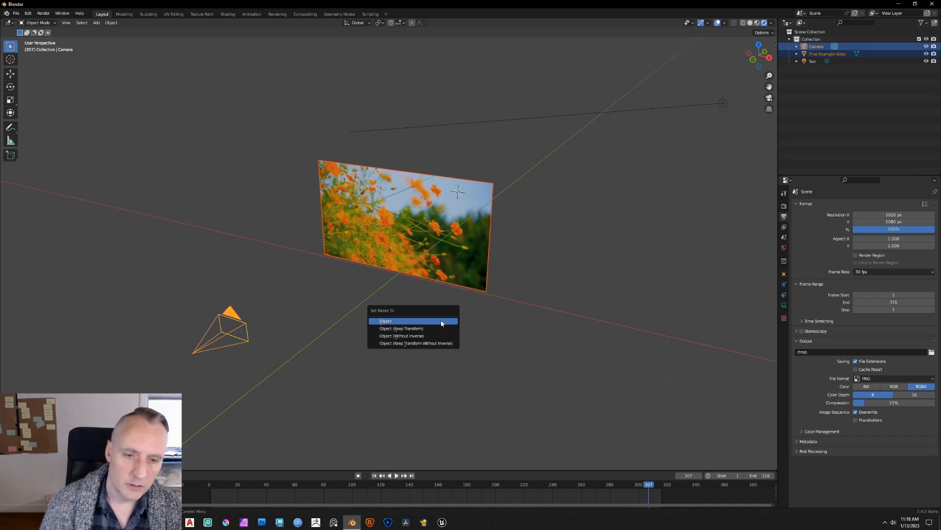
{"action": "left_click", "coordinate": [405, 321]}
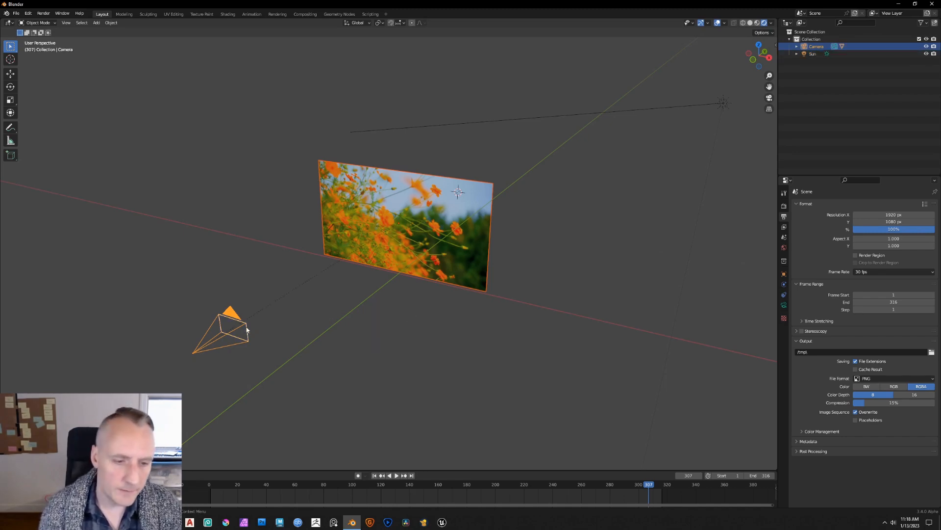
- Test-move the camera in the perspective view and through the camera view to check whether the parented video plane follows
{"action": "left_click", "coordinate": [229, 324]}
{"action": "key", "text": "g"}
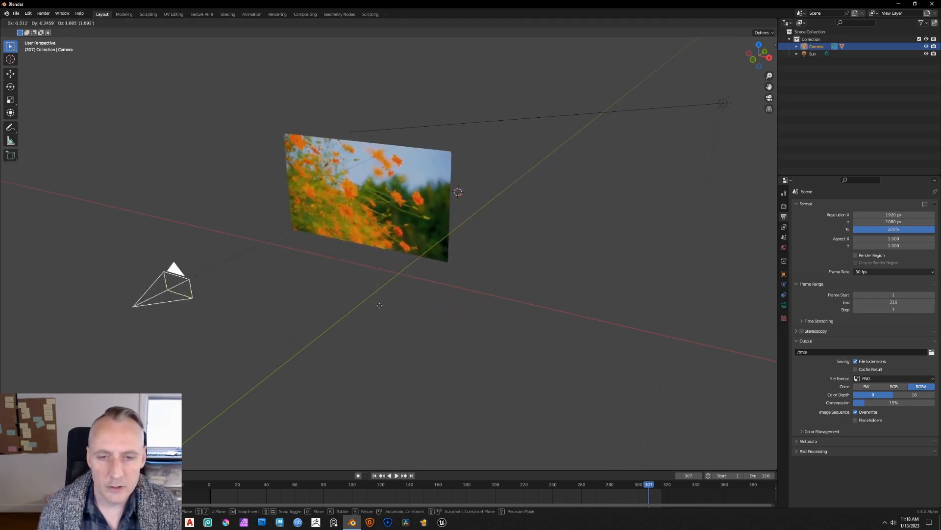
{"action": "left_click", "coordinate": [459, 350]}
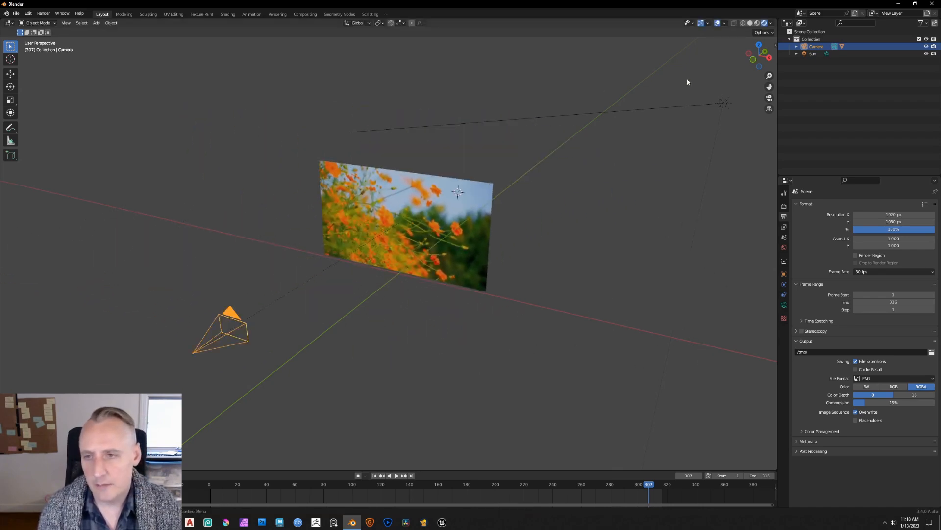
{"action": "left_click", "coordinate": [769, 98]}
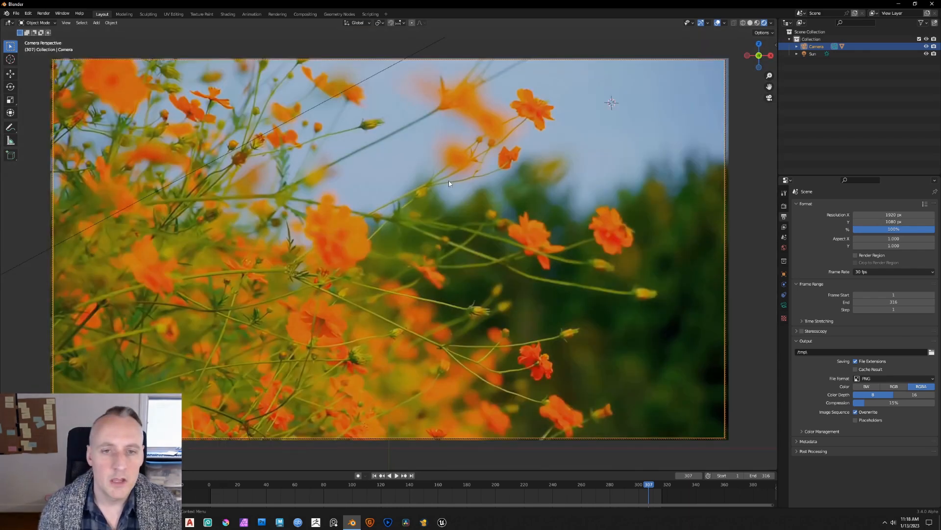
{"action": "key", "text": "g"}
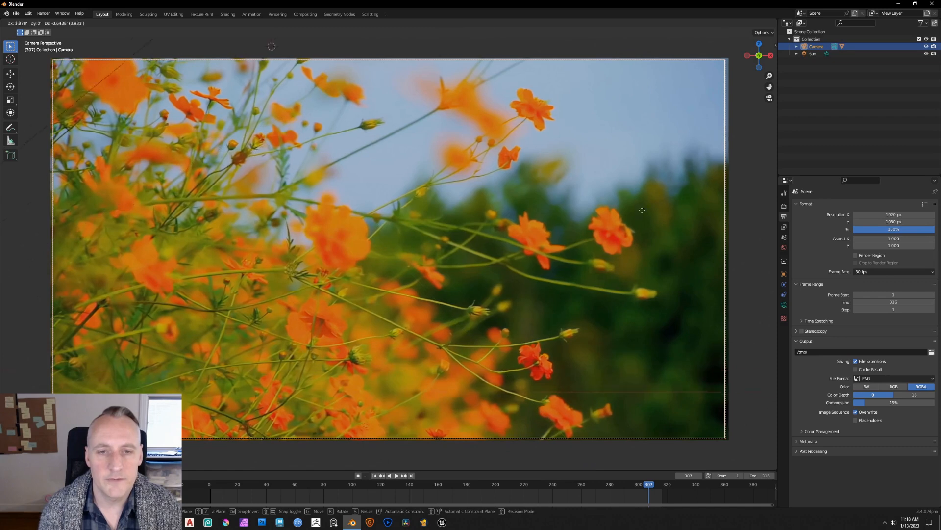
{"action": "left_click", "coordinate": [470, 219]}
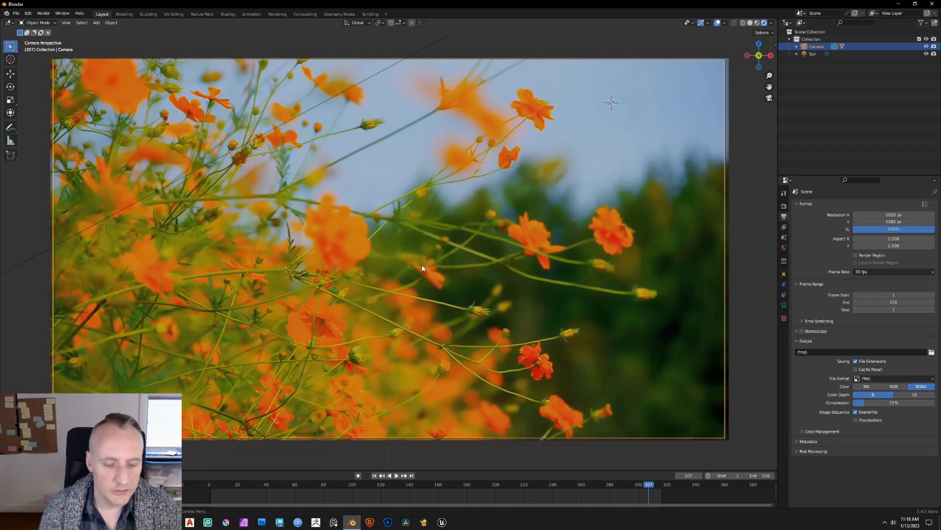
- Search the add-ons preferences for "images" to check whether Import Images as Planes is enabled
{"action": "key", "text": "shift+a"}
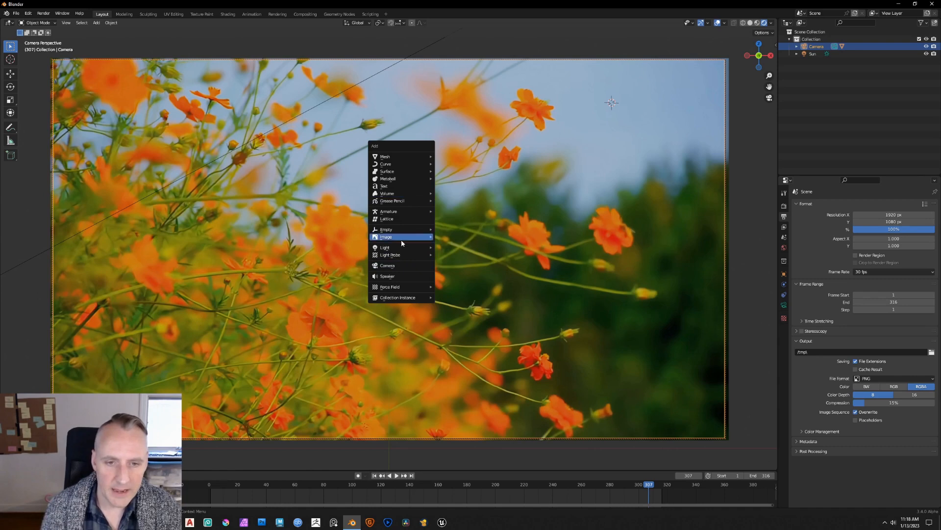
{"action": "mouse_move", "coordinate": [402, 240]}
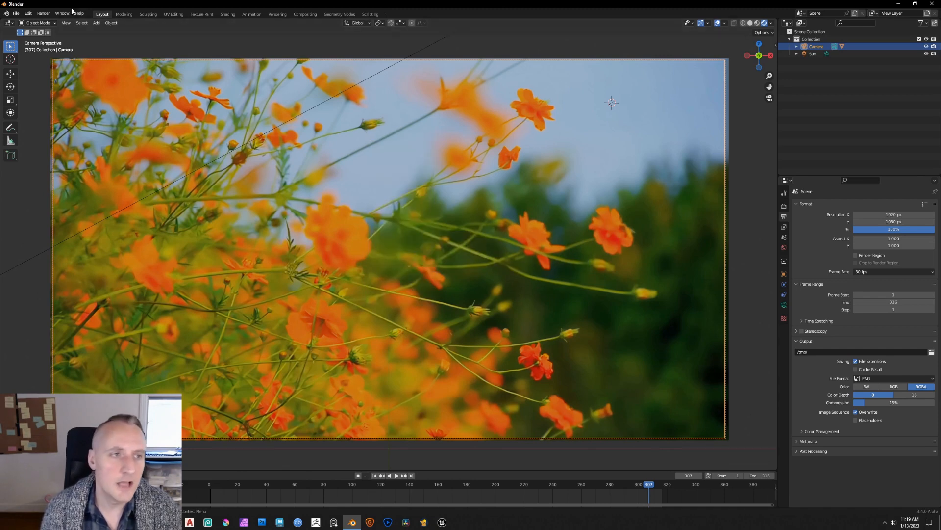
{"action": "left_click", "coordinate": [28, 13]}
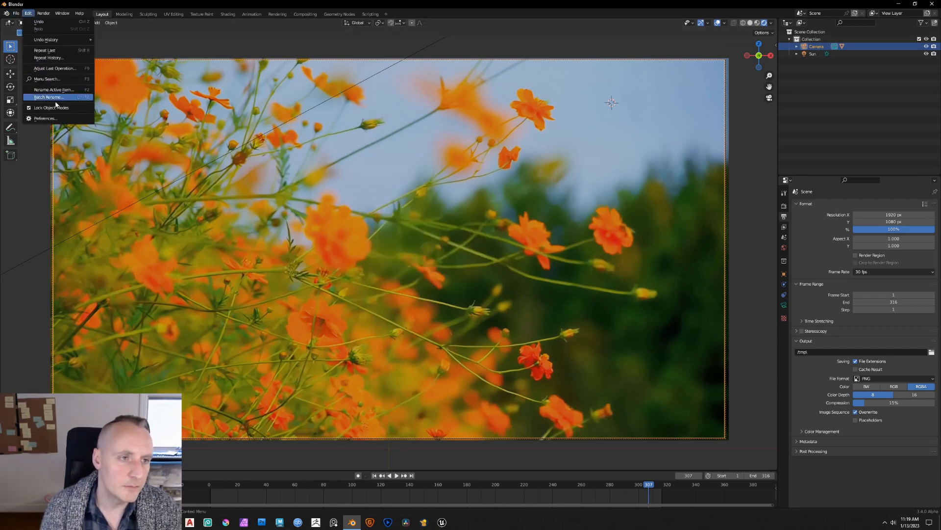
{"action": "left_click", "coordinate": [46, 118]}
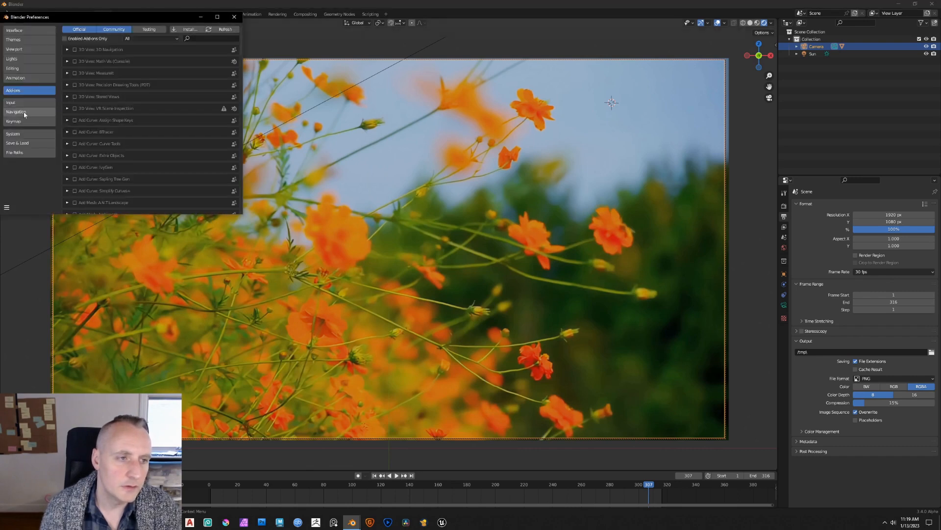
{"action": "left_click", "coordinate": [193, 39]}
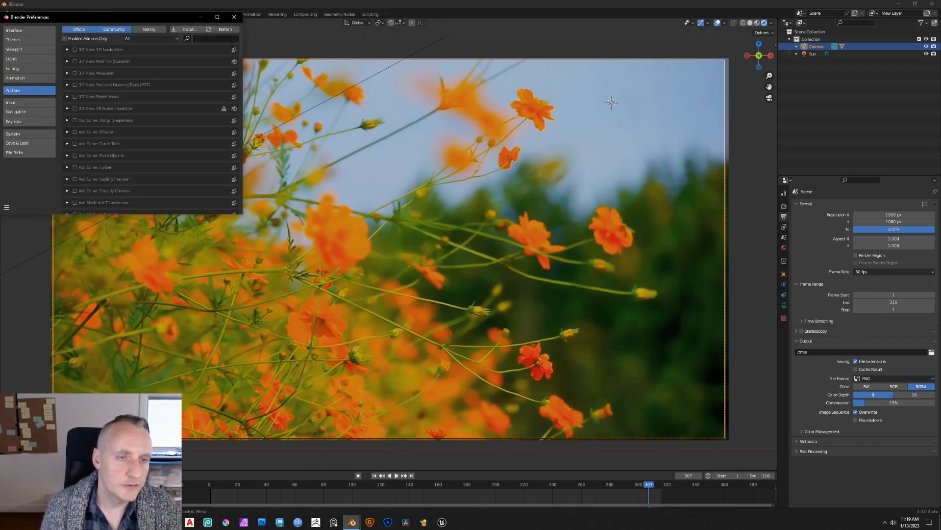
{"action": "type", "text": "images"}
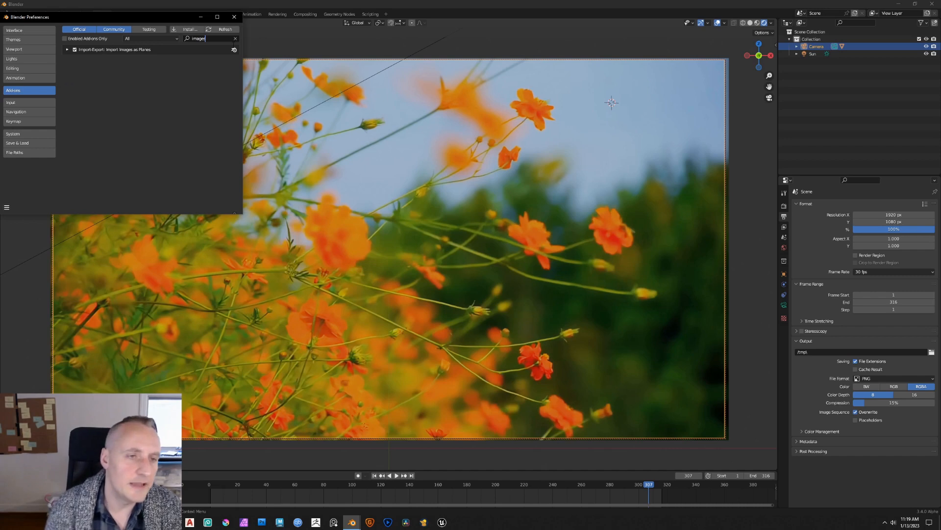
{"action": "left_click", "coordinate": [234, 18]}
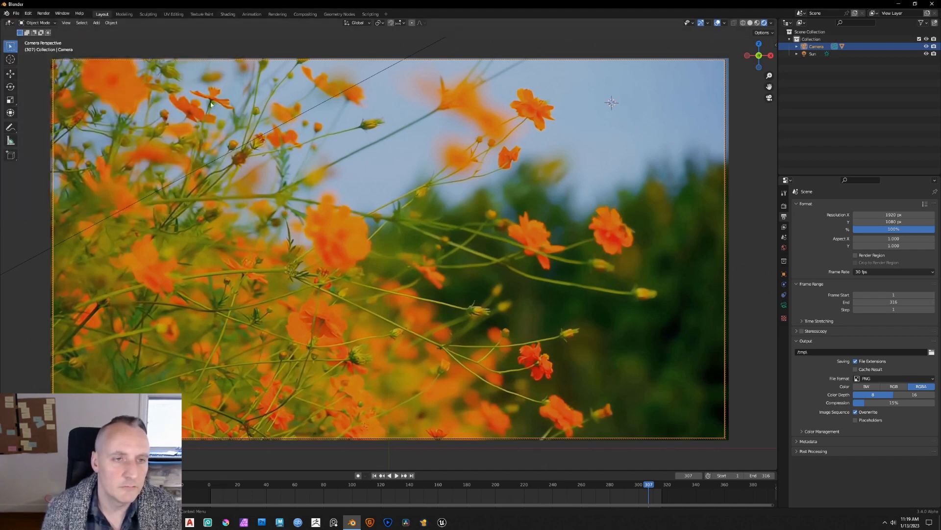
- Import the orange spotted butterfly PNG from the Project 1 - Animation and VFX folder as an image plane
{"action": "key", "text": "shift+a"}
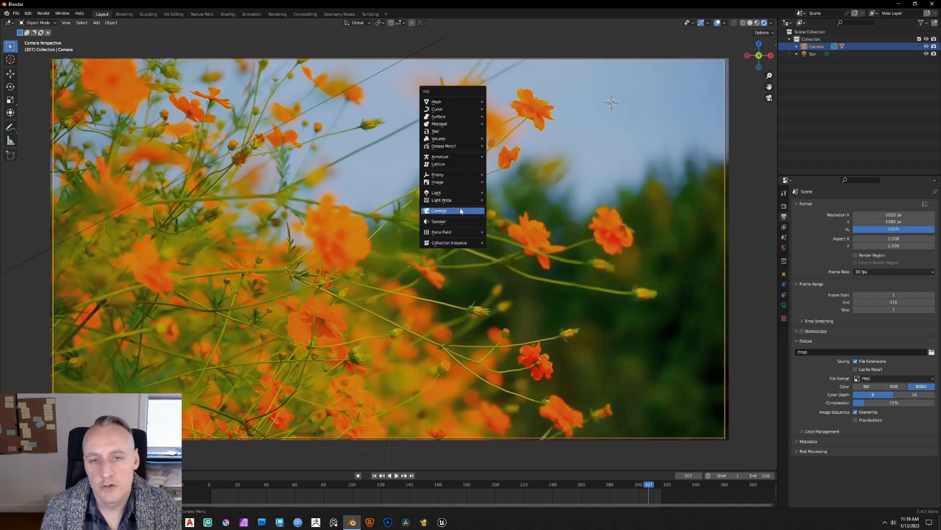
{"action": "mouse_move", "coordinate": [465, 182]}
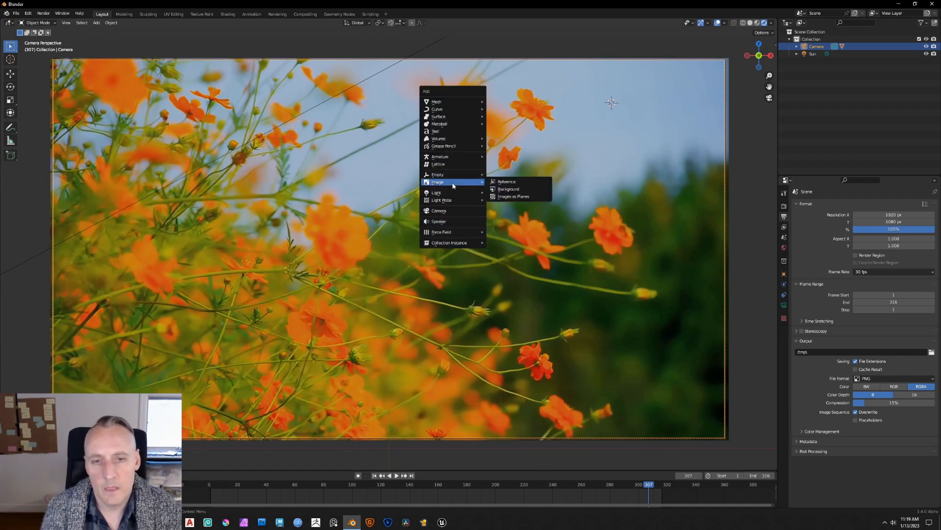
{"action": "left_click", "coordinate": [516, 196]}
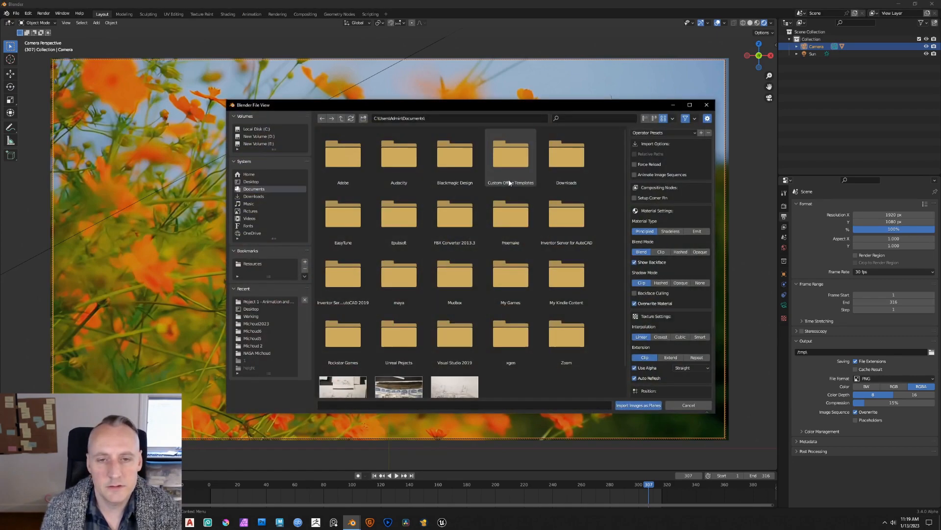
{"action": "left_click", "coordinate": [277, 301]}
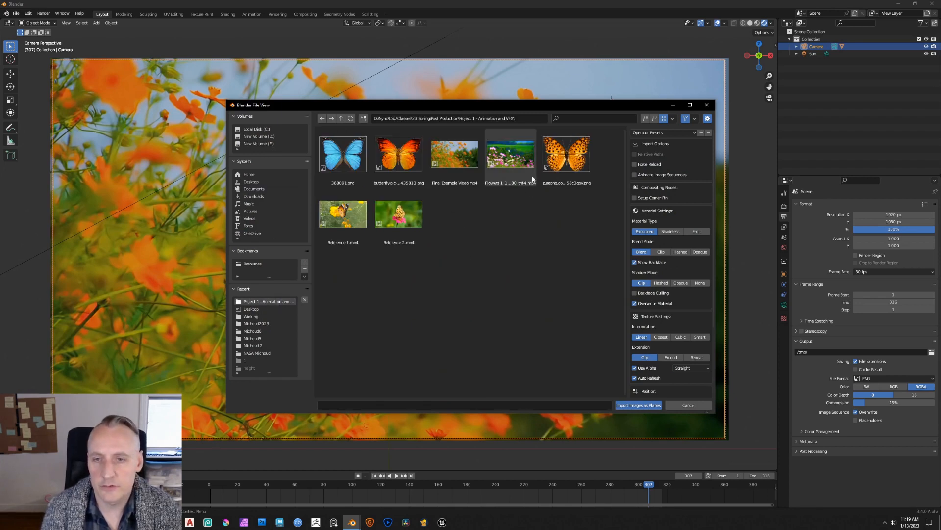
{"action": "double_click", "coordinate": [566, 155]}
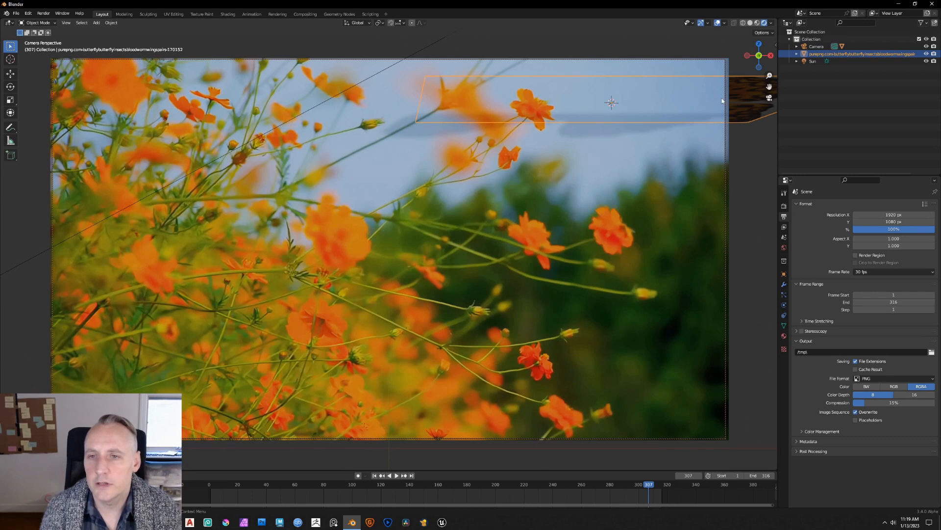
- Scale down the butterfly plane and move it along the Y axis toward the camera
{"action": "key", "text": "s"}
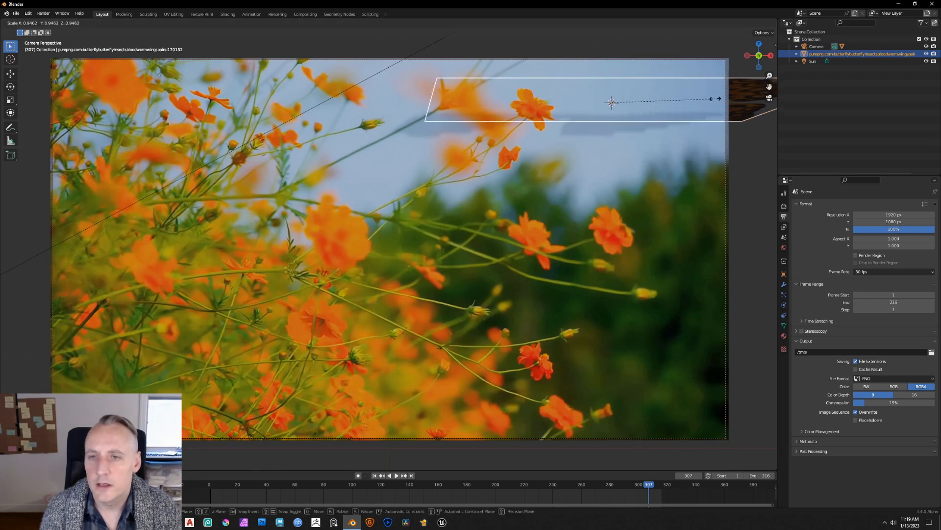
{"action": "left_click", "coordinate": [650, 105]}
{"action": "key", "text": "g"}
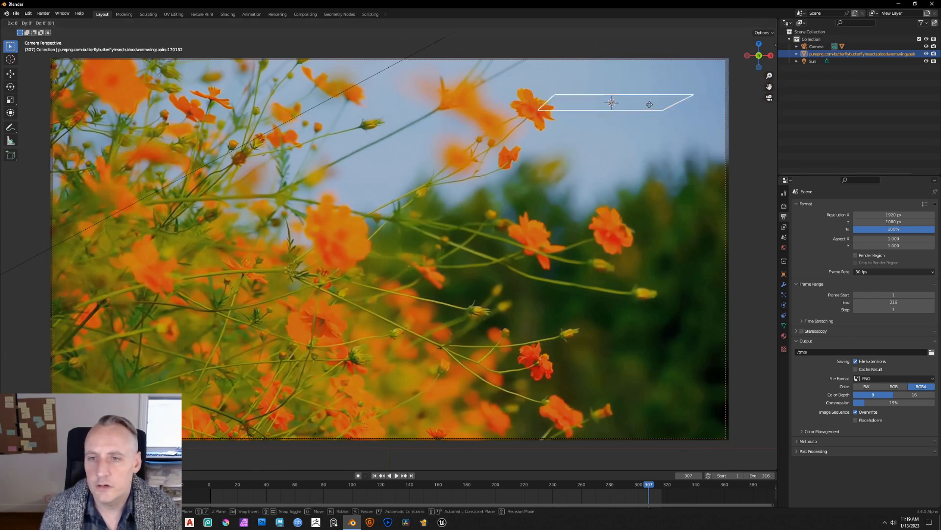
{"action": "key", "text": "y"}
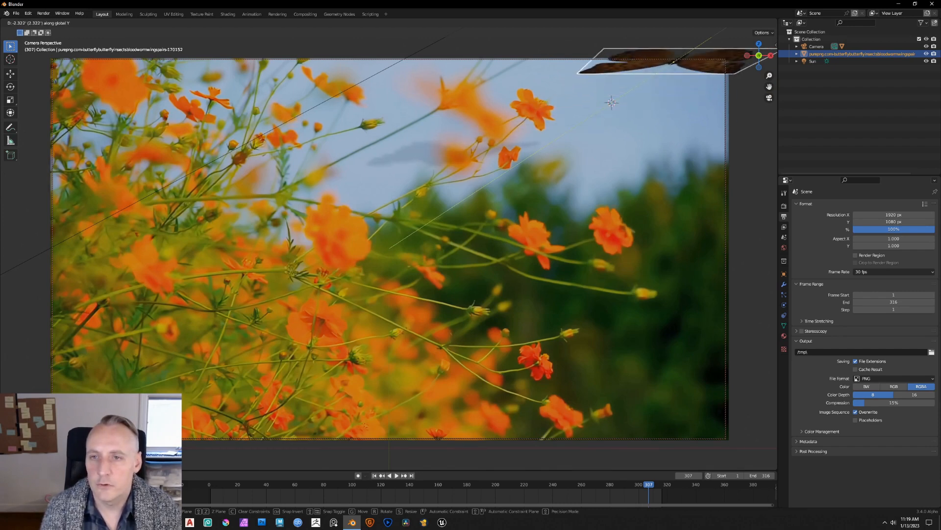
{"action": "left_click", "coordinate": [253, 376]}
- Rotate the butterfly plane 90° about the X axis to face the camera and position it near the centre of the frame
{"action": "key", "text": "g"}
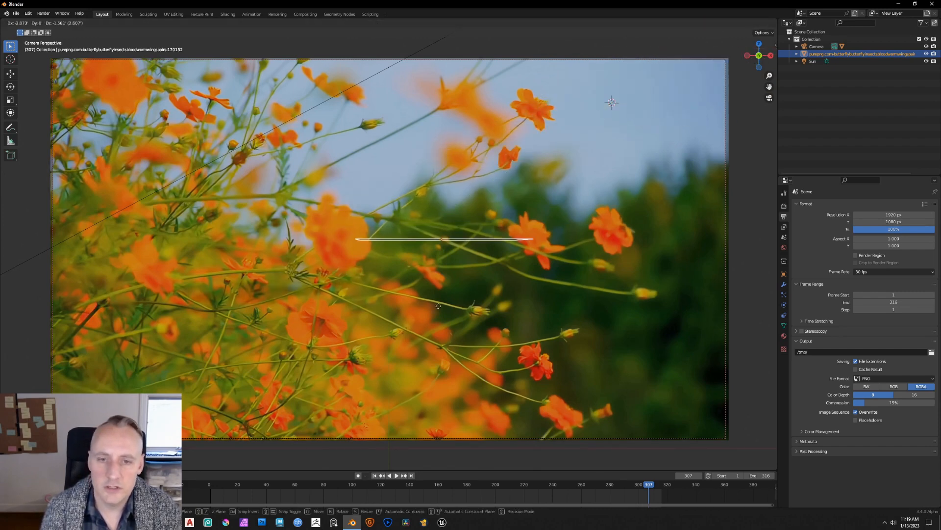
{"action": "left_click", "coordinate": [407, 296]}
{"action": "key", "text": "r"}
{"action": "key", "text": "x"}
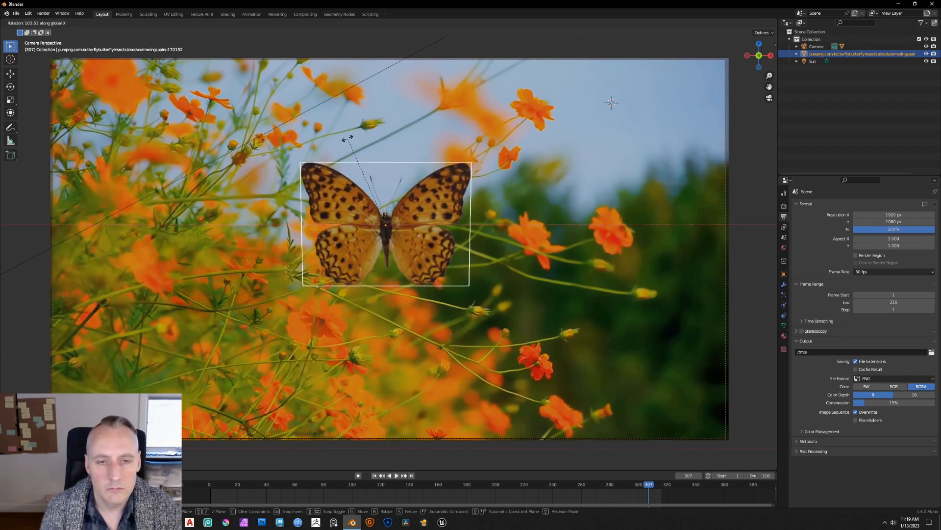
{"action": "left_click", "coordinate": [372, 114]}
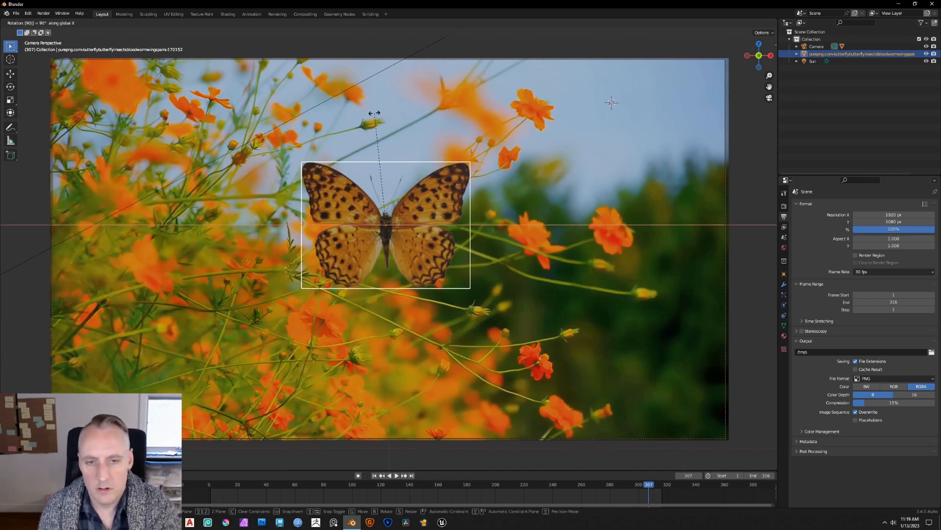
{"action": "key", "text": "g"}
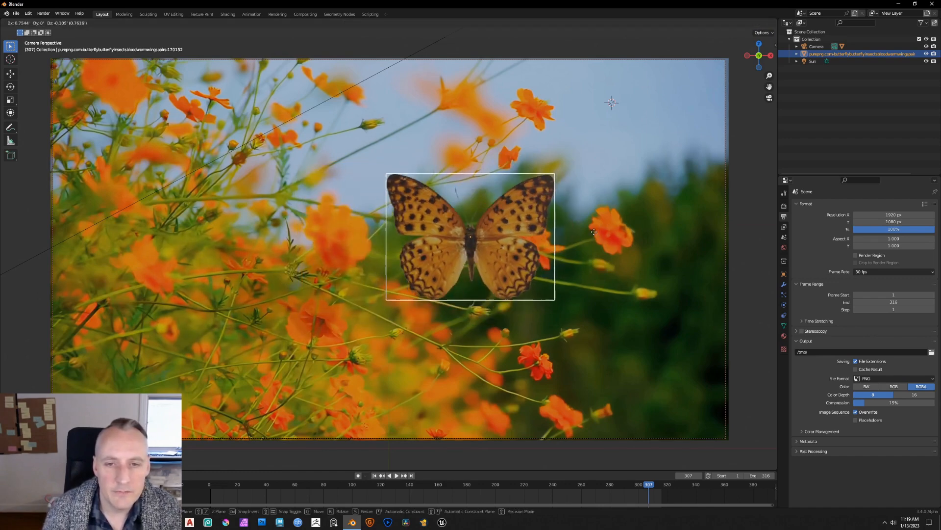
{"action": "left_click", "coordinate": [588, 250]}
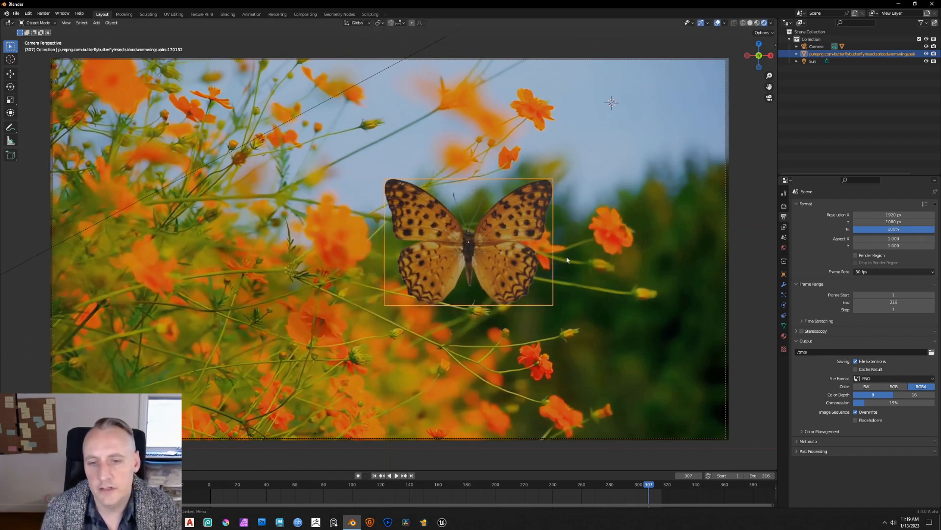
{"action": "key", "text": "r"}
{"action": "key", "text": "z"}
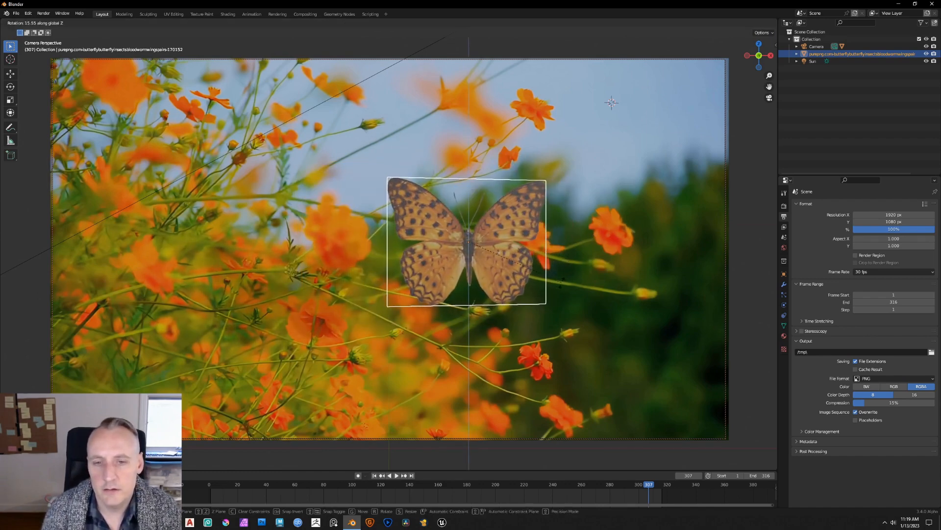
{"action": "right_click", "coordinate": [578, 265]}
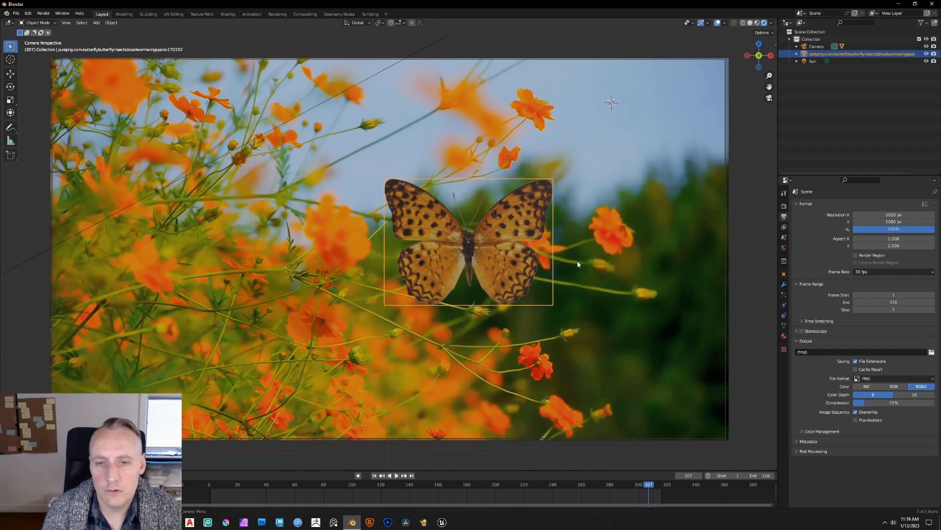
- Lower the Specular value of the butterfly plane's material, and select the background video plane
{"action": "left_click", "coordinate": [784, 336]}
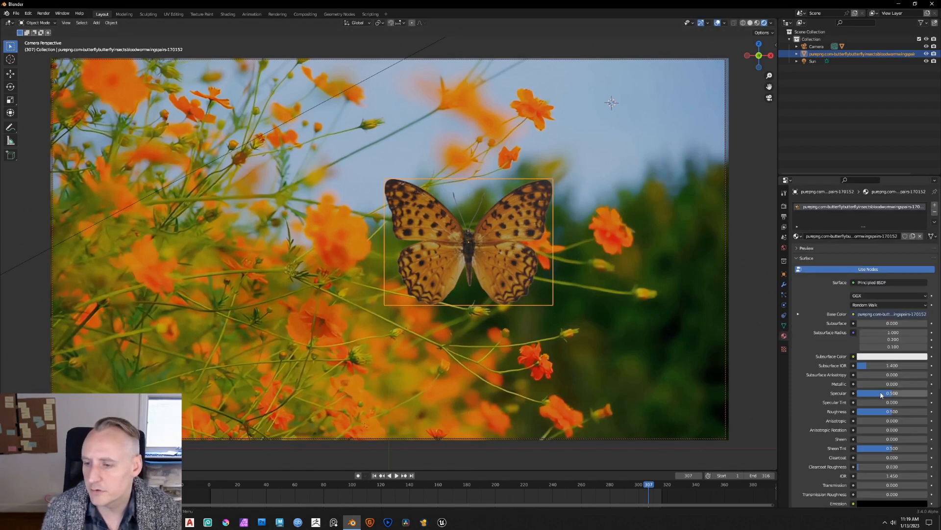
{"action": "left_click_drag", "start_coordinate": [880, 393], "coordinate": [852, 394]}
{"action": "left_click", "coordinate": [663, 214]}
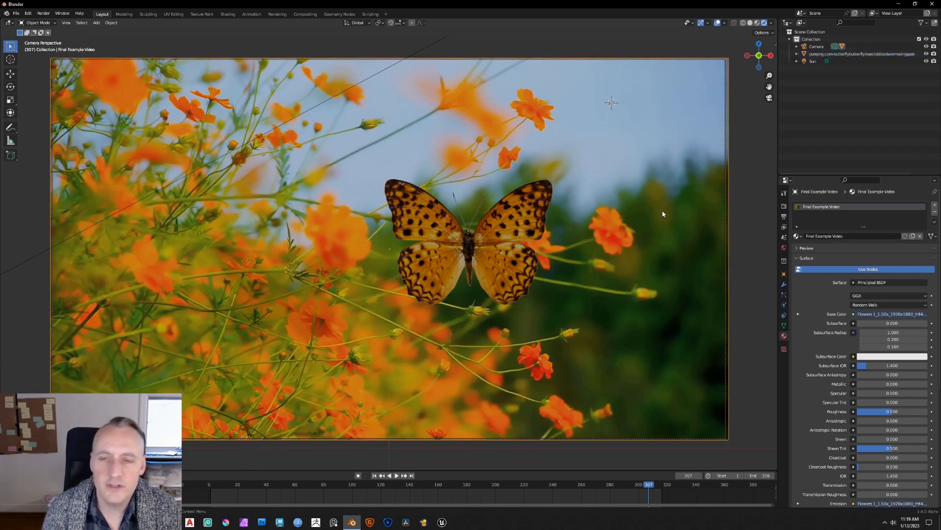
{"action": "left_click", "coordinate": [512, 240]}
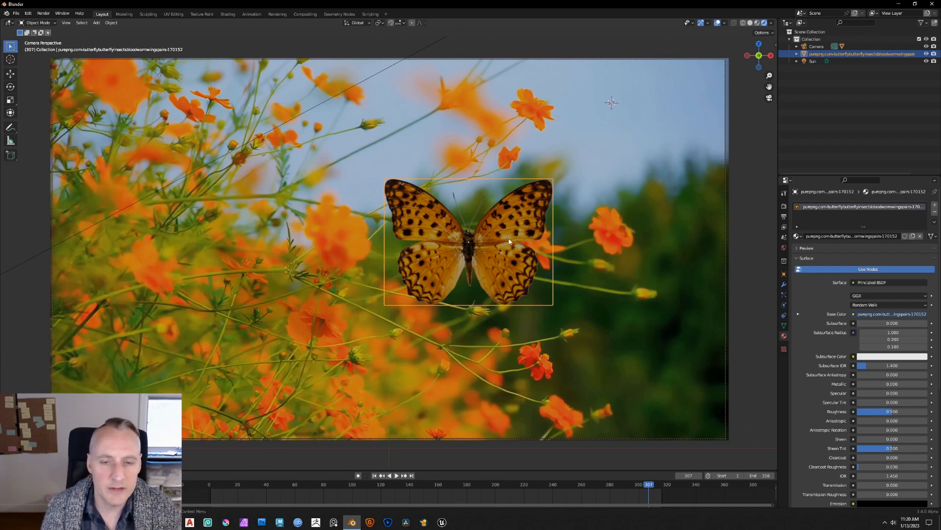
{"action": "left_click", "coordinate": [682, 166]}
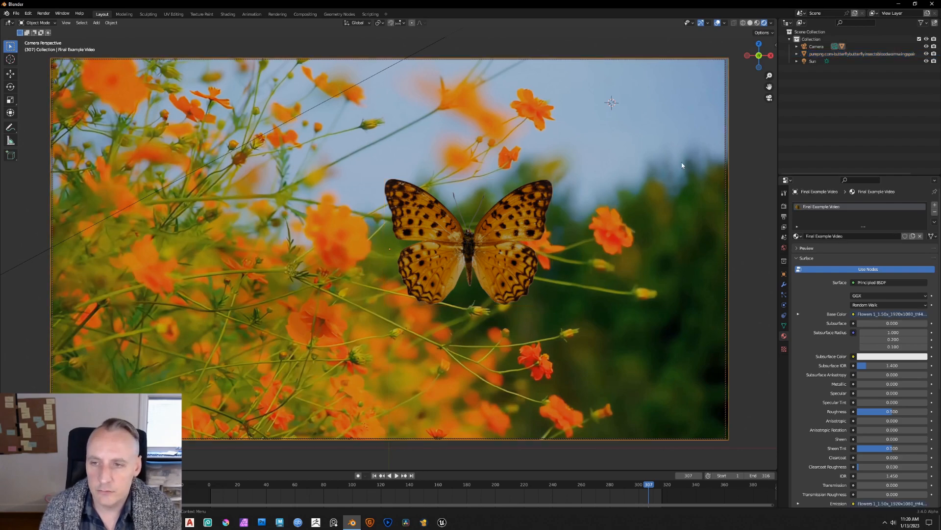
{"action": "left_click", "coordinate": [502, 256]}
{"action": "left_click", "coordinate": [519, 235]}
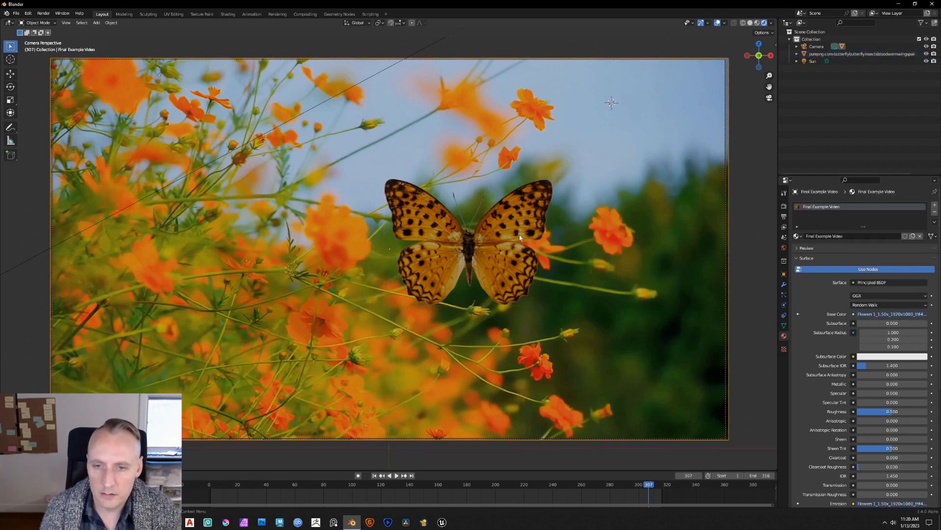
{"action": "left_click", "coordinate": [493, 259]}
{"action": "left_click", "coordinate": [607, 207]}
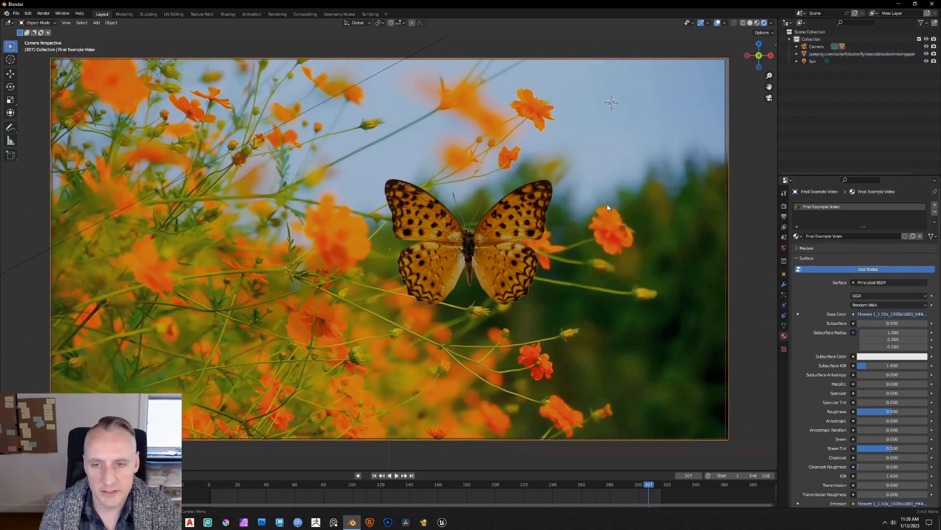
{"action": "left_click", "coordinate": [493, 258]}
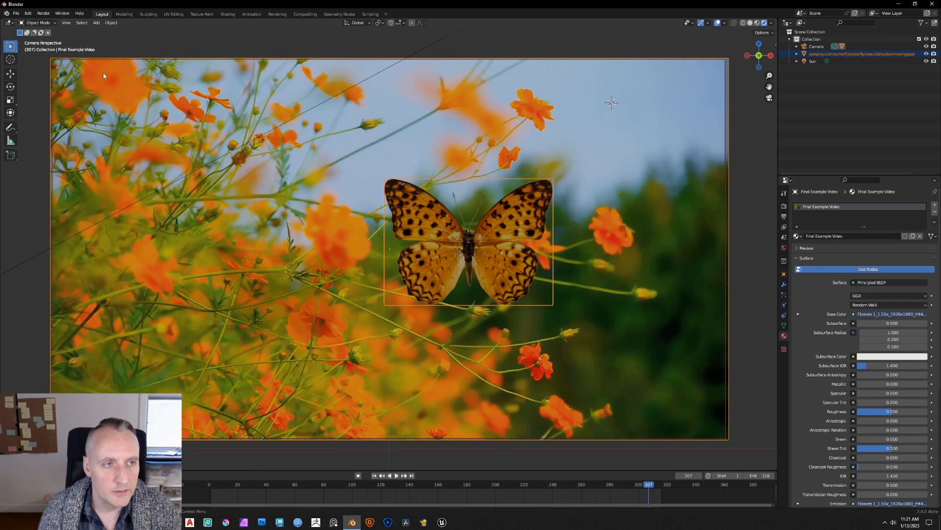
{"action": "left_click", "coordinate": [53, 23]}
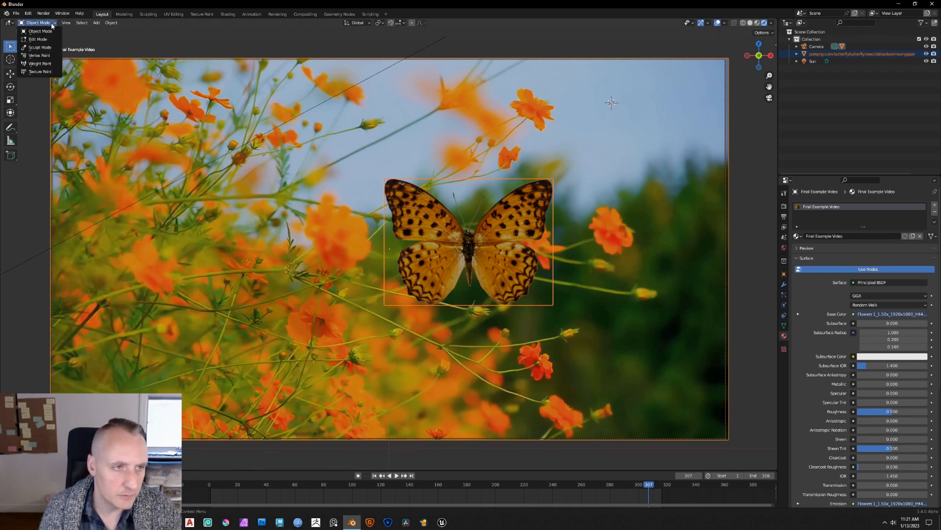
{"action": "left_click", "coordinate": [44, 40]}
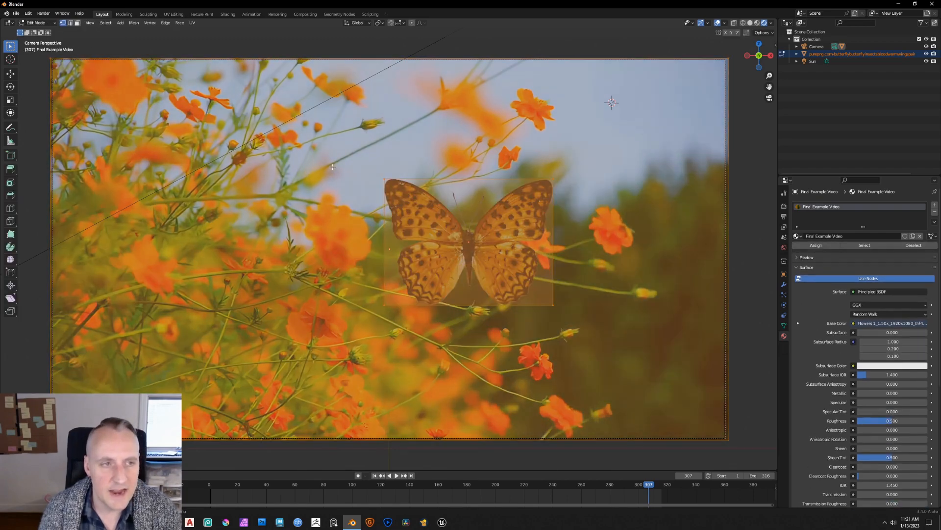
{"action": "key", "text": "Tab"}
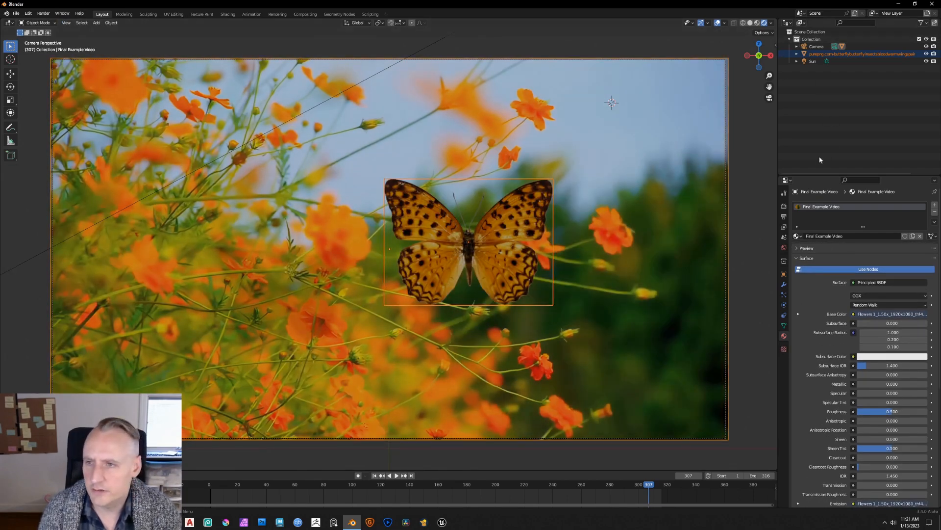
- Select only the butterfly plane and enter Edit Mode on it
{"action": "left_click", "coordinate": [754, 175]}
{"action": "left_click", "coordinate": [494, 265]}
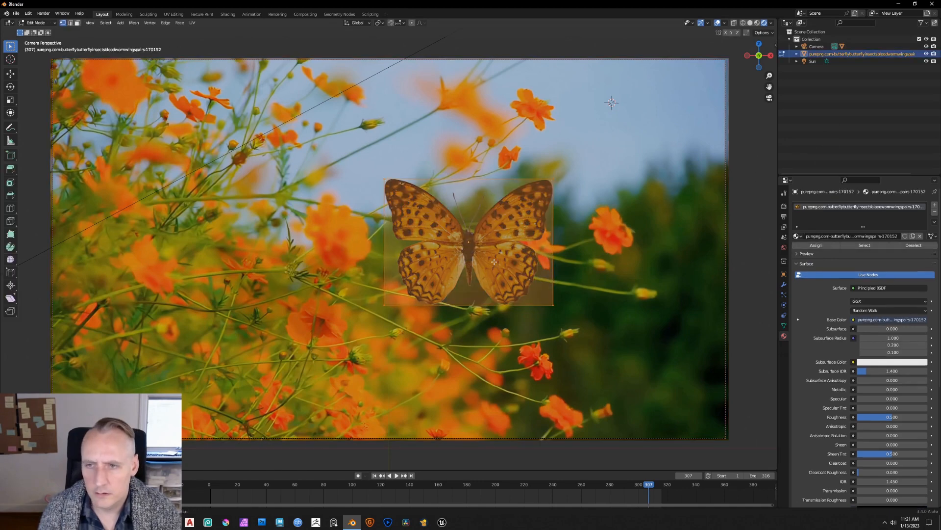
{"action": "key", "text": "Tab"}
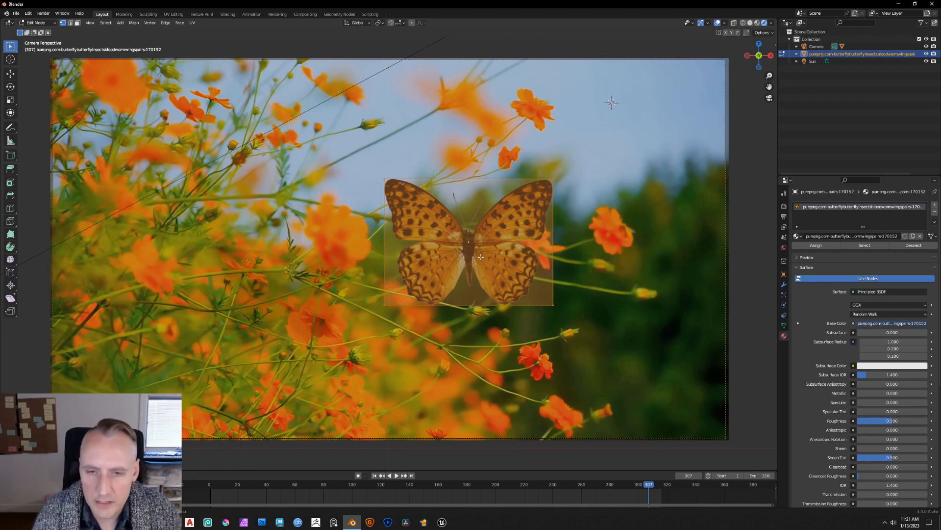
- Isolate the butterfly plane in Local View and switch the viewport to Material Preview shading
{"action": "key", "text": "KP_Divide"}
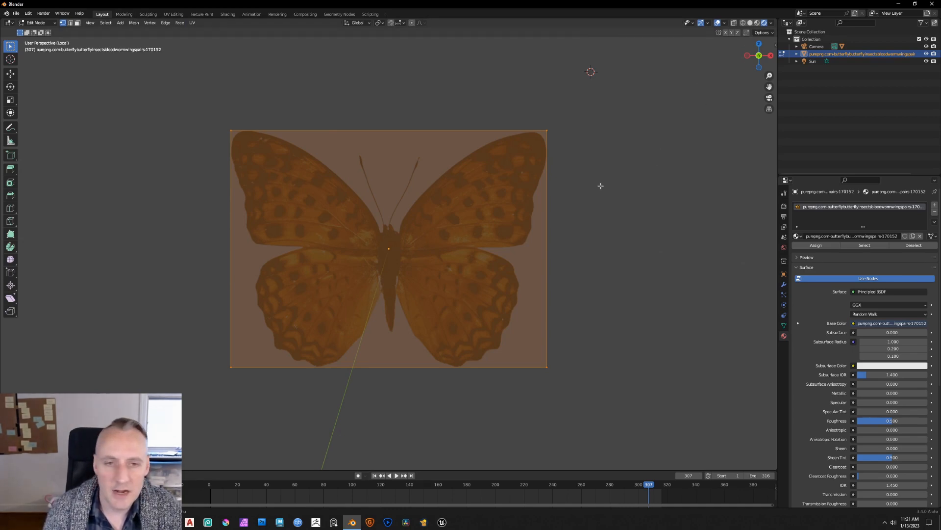
{"action": "mouse_move", "coordinate": [599, 185]}
{"action": "middle_mouse_down"}
{"action": "mouse_move", "coordinate": [613, 201]}
{"action": "mouse_move", "coordinate": [582, 208]}
{"action": "mouse_move", "coordinate": [614, 207]}
{"action": "mouse_move", "coordinate": [593, 204]}
{"action": "mouse_move", "coordinate": [590, 193]}
{"action": "middle_mouse_up"}
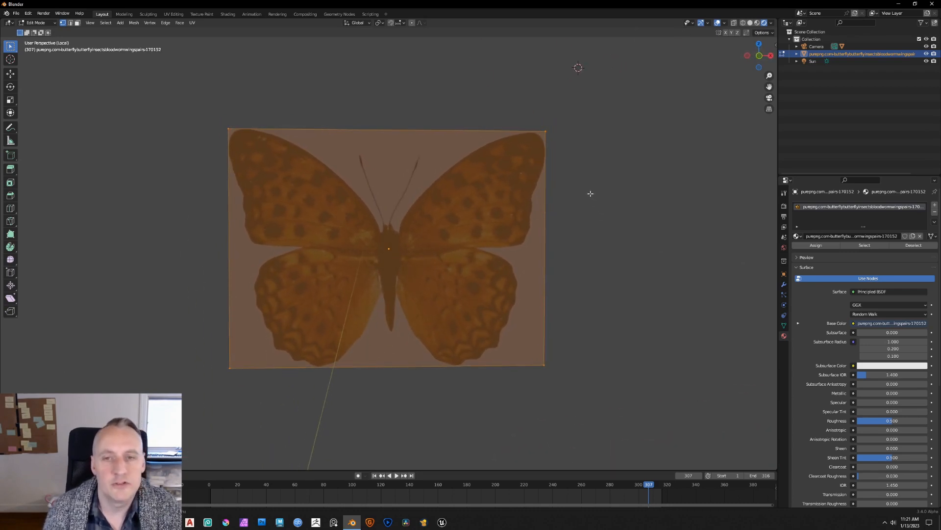
{"action": "middle_click_drag", "start_coordinate": [393, 227], "coordinate": [660, 98]}
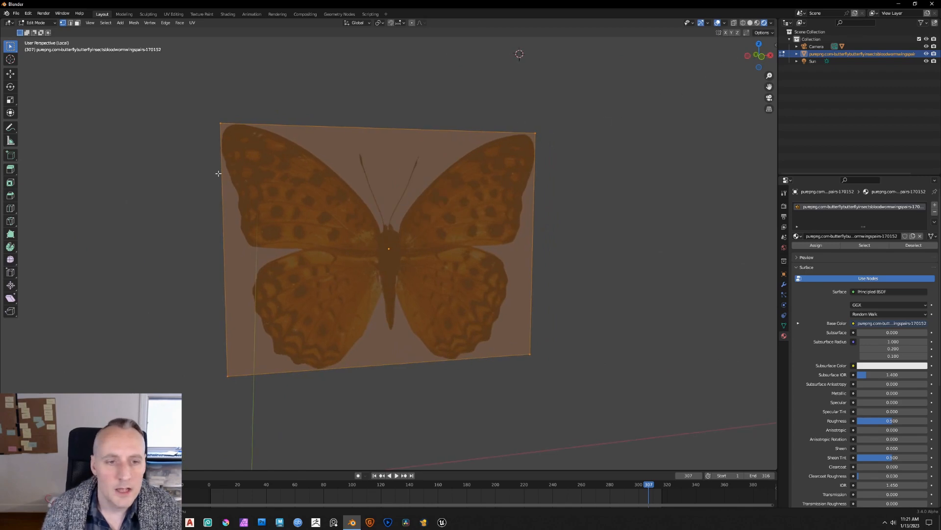
{"action": "left_click", "coordinate": [756, 23]}
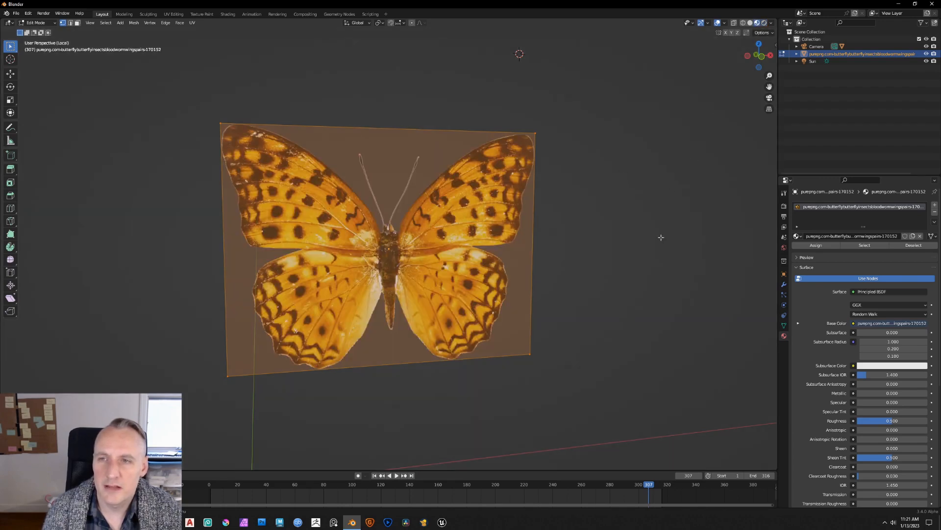
{"action": "mouse_move", "coordinate": [677, 231]}
{"action": "middle_mouse_down"}
{"action": "mouse_move", "coordinate": [655, 248]}
{"action": "mouse_move", "coordinate": [672, 236]}
{"action": "mouse_move", "coordinate": [721, 242]}
{"action": "mouse_move", "coordinate": [655, 206]}
{"action": "mouse_move", "coordinate": [588, 316]}
{"action": "mouse_move", "coordinate": [679, 252]}
{"action": "mouse_move", "coordinate": [668, 242]}
{"action": "mouse_move", "coordinate": [679, 241]}
{"action": "mouse_move", "coordinate": [666, 244]}
{"action": "middle_mouse_up"}
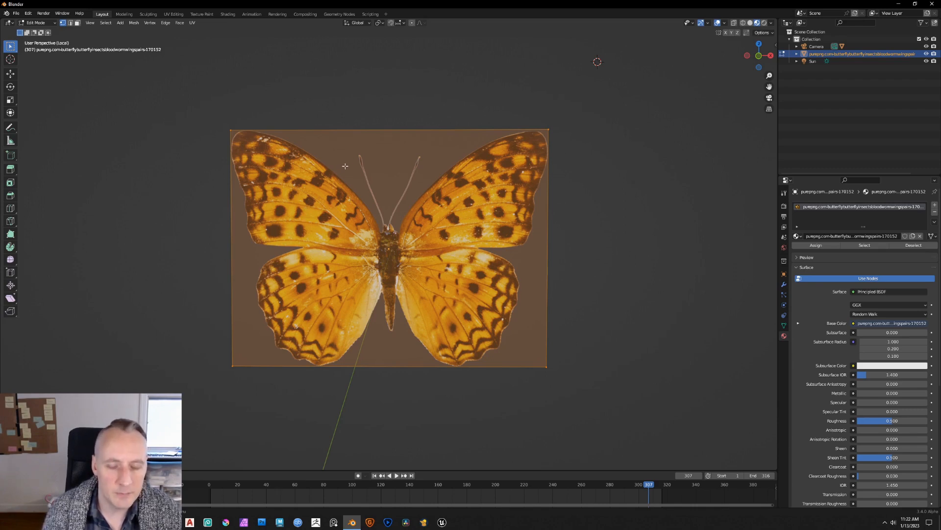
- Try a vertical loop cut through the butterfly plane, slid slightly toward the left wing from the centre
{"action": "key", "text": "ctrl+r"}
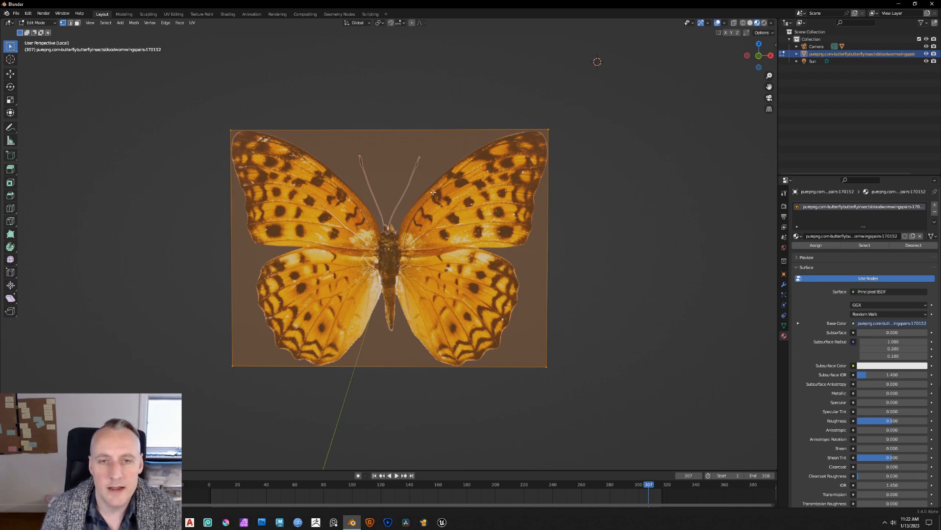
{"action": "left_click", "coordinate": [390, 131]}
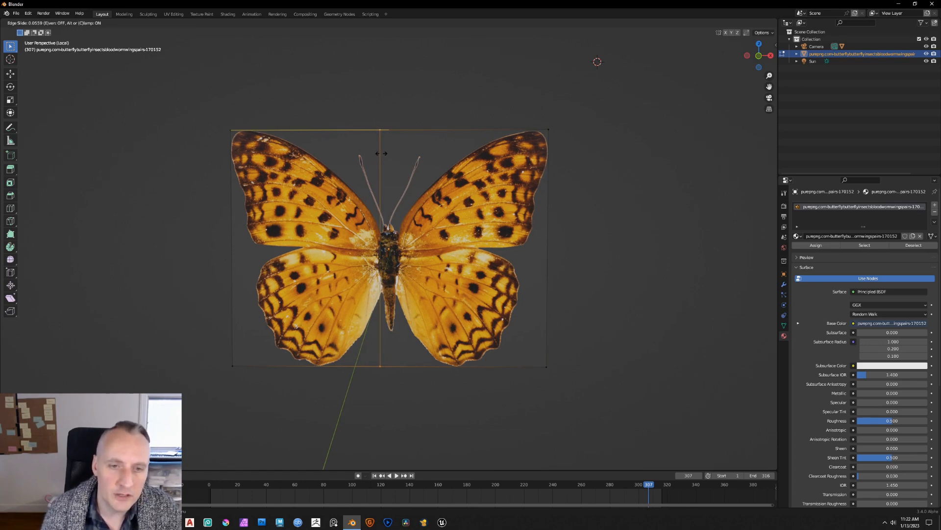
{"action": "left_click", "coordinate": [382, 154]}
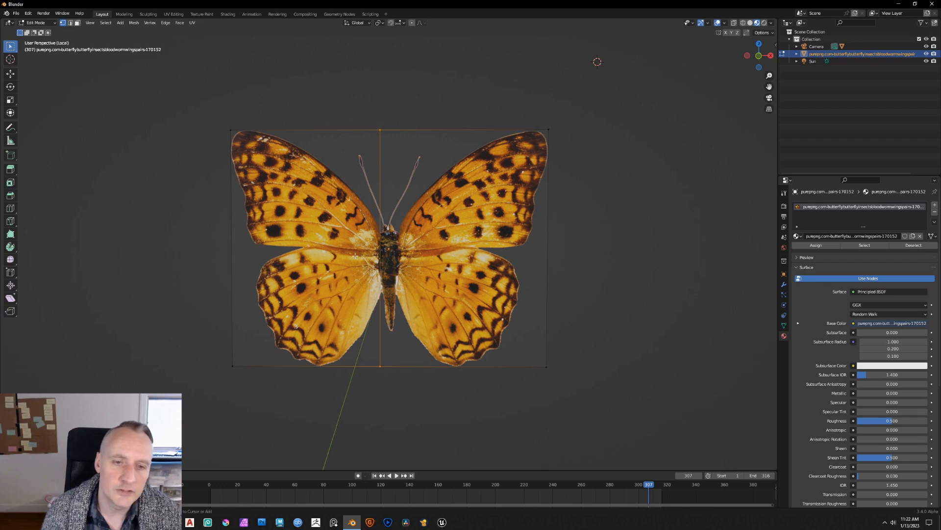
{"action": "key", "text": "a"}
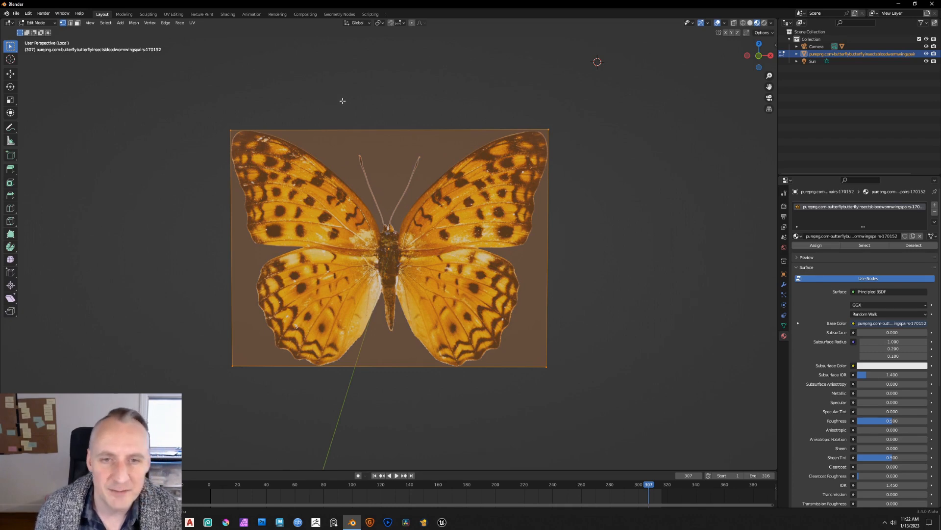
- Knife-cut the plane from its top edge to its bottom edge, following the joint between the left wing and the body
{"action": "key", "text": "k"}
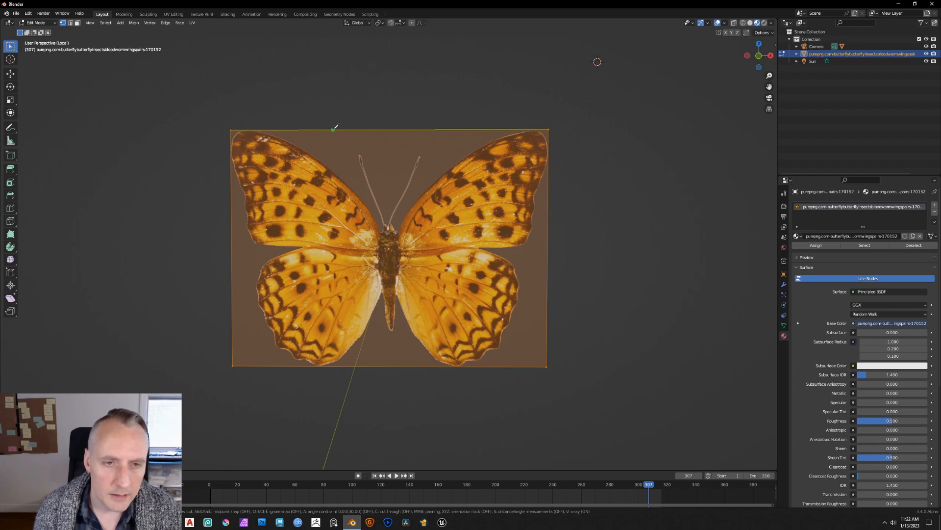
{"action": "left_click", "coordinate": [333, 130]}
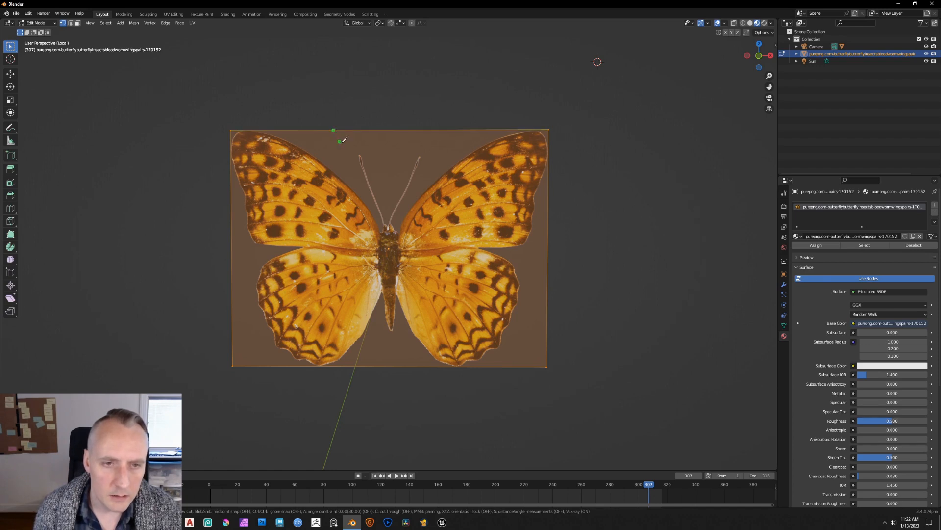
{"action": "left_click", "coordinate": [382, 231]}
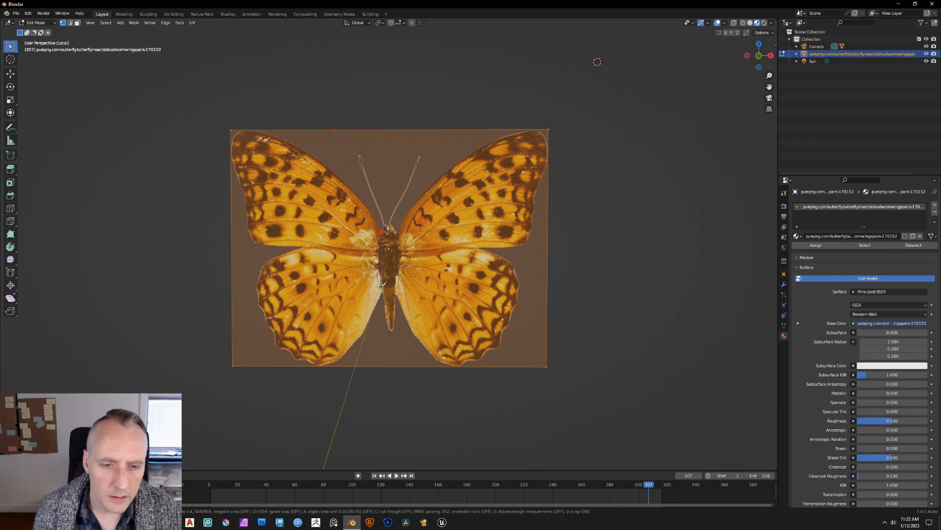
{"action": "left_click", "coordinate": [381, 289]}
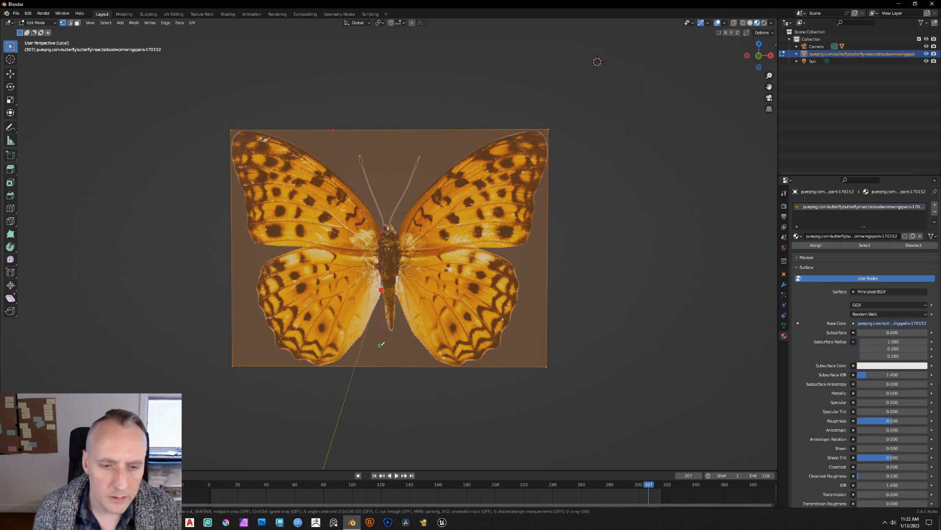
{"action": "left_click", "coordinate": [368, 364]}
{"action": "key", "text": "Return"}
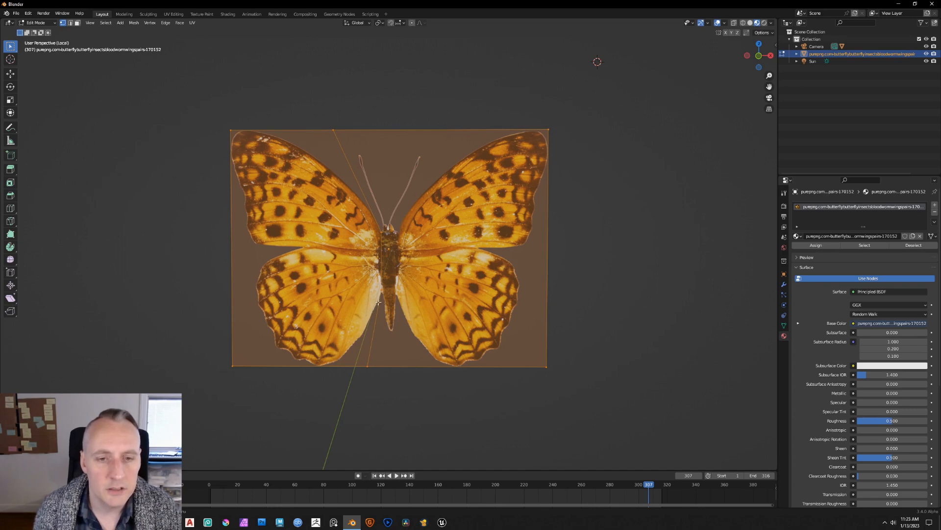
- Knife-cut the plane from its top edge to its bottom edge, following the joint between the right wing and the body
{"action": "key", "text": "k"}
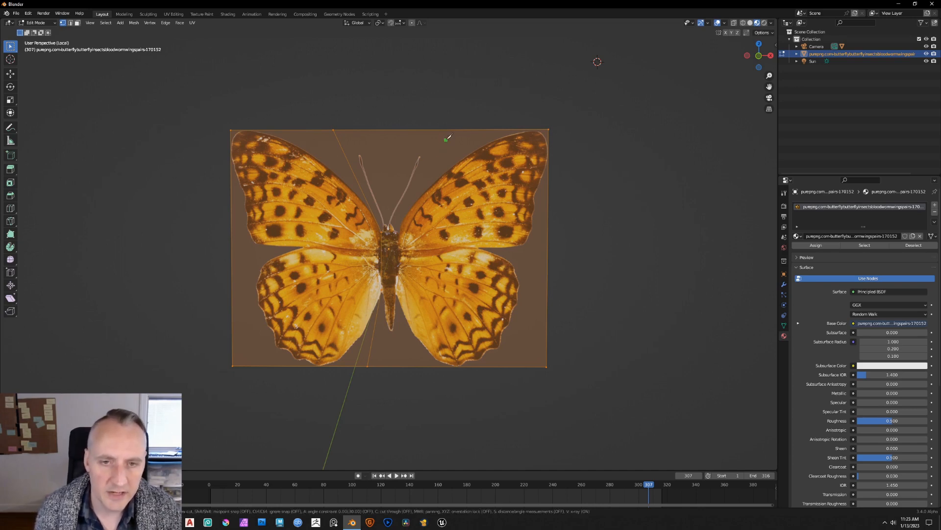
{"action": "left_click", "coordinate": [452, 129]}
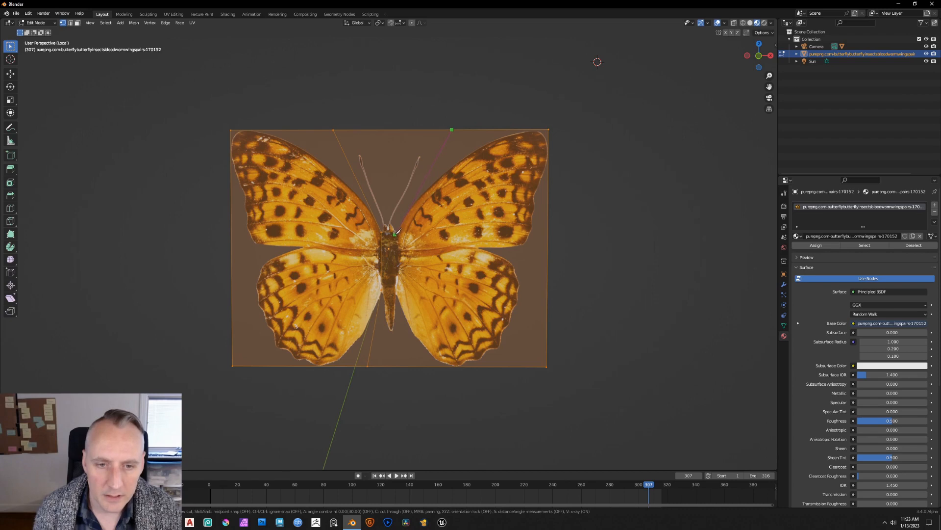
{"action": "left_click", "coordinate": [400, 230]}
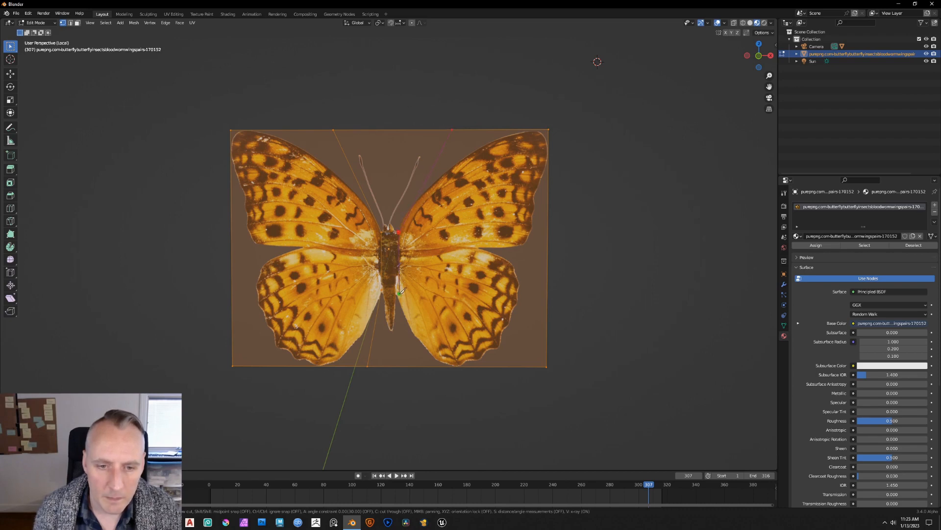
{"action": "left_click", "coordinate": [400, 292]}
{"action": "left_click", "coordinate": [406, 365]}
{"action": "key", "text": "Return"}
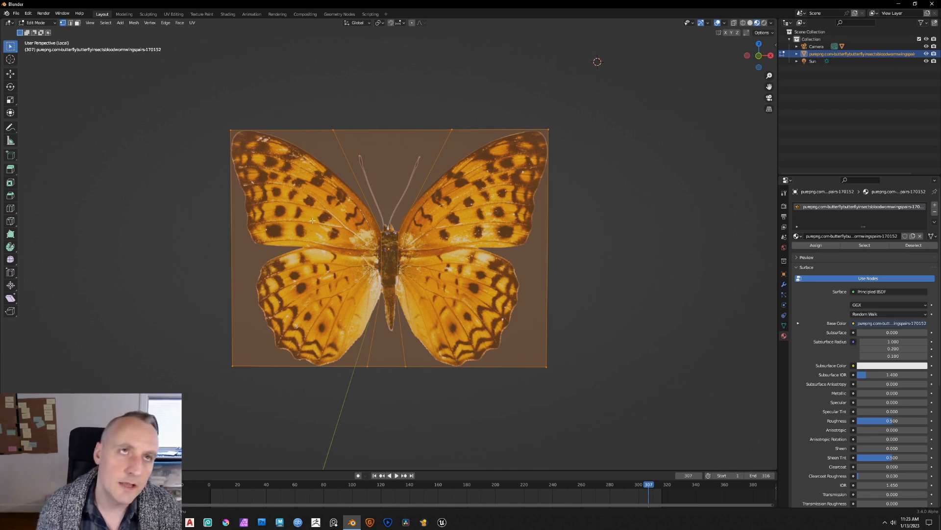
- Try moving the vertex where the left wing's cut meets the plane's top edge, and cancel the move
{"action": "left_click", "coordinate": [306, 204]}
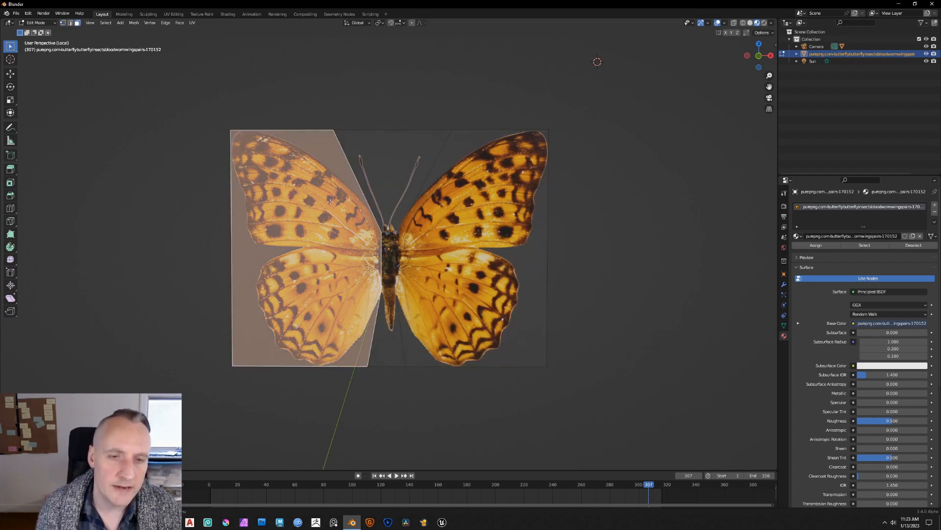
{"action": "key", "text": "1"}
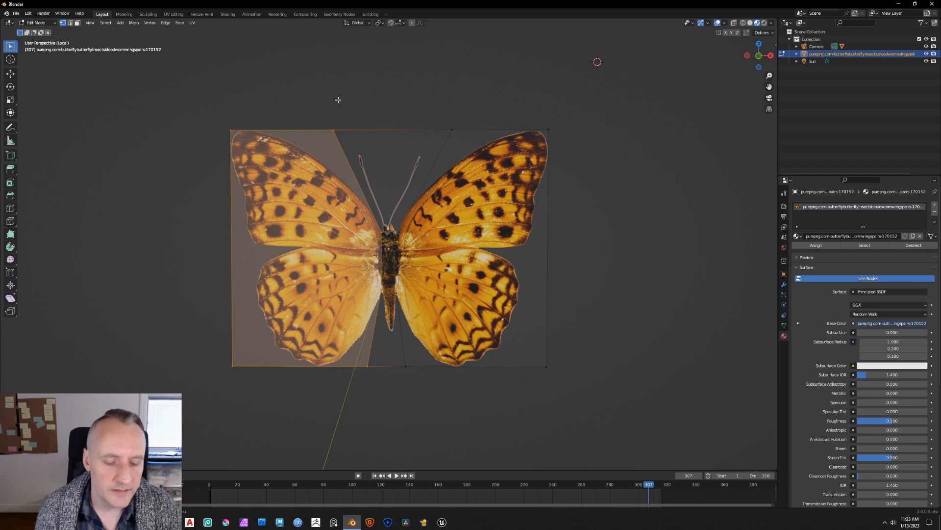
{"action": "left_click", "coordinate": [319, 106]}
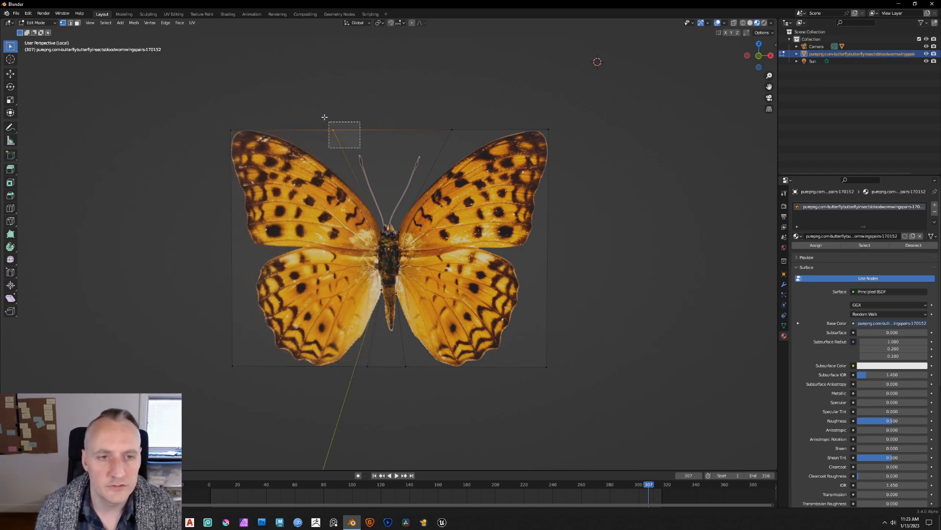
{"action": "key", "text": "g"}
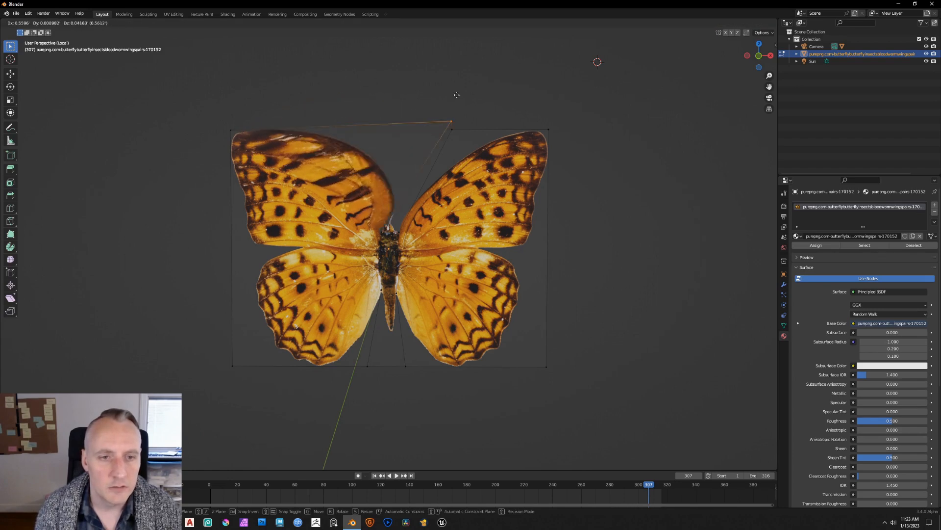
{"action": "key", "text": "Escape"}
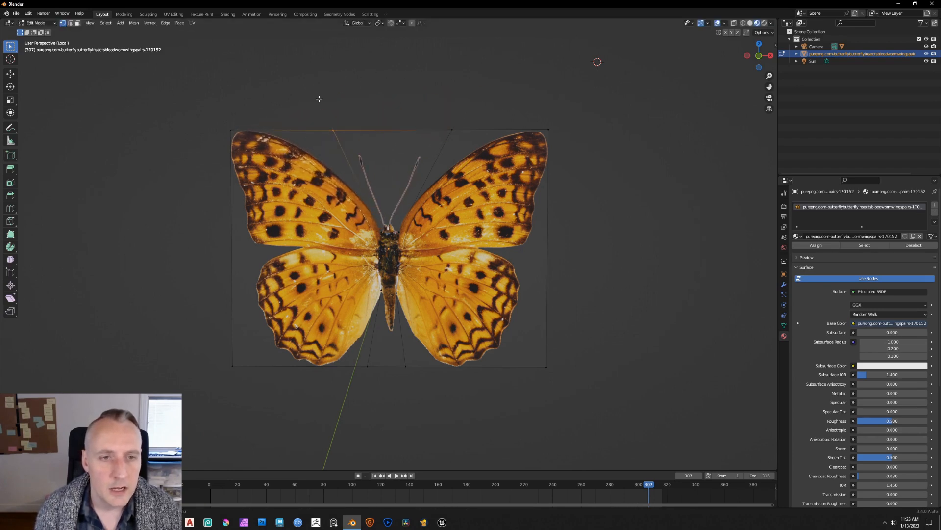
- Try moving the top edge of the left wing section in edge selection mode, and cancel the move
{"action": "key", "text": "2"}
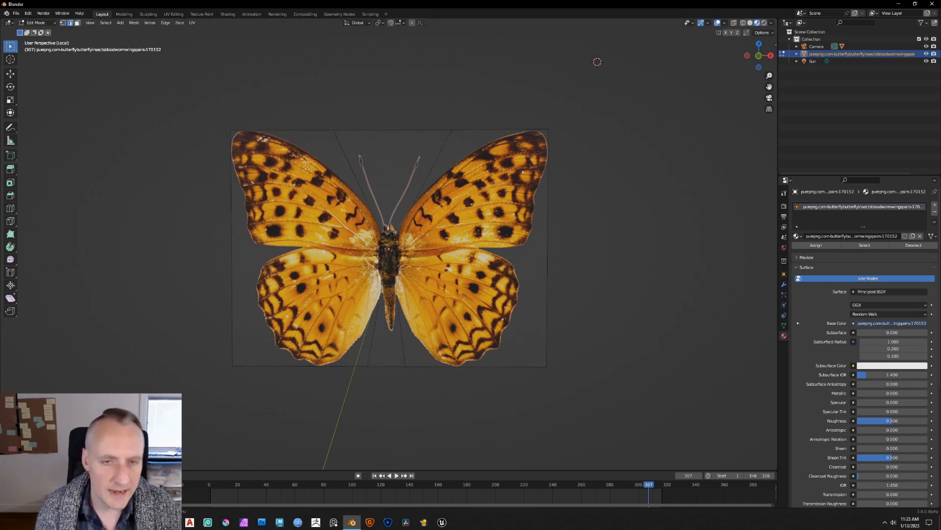
{"action": "left_click", "coordinate": [281, 131]}
{"action": "key", "text": "g"}
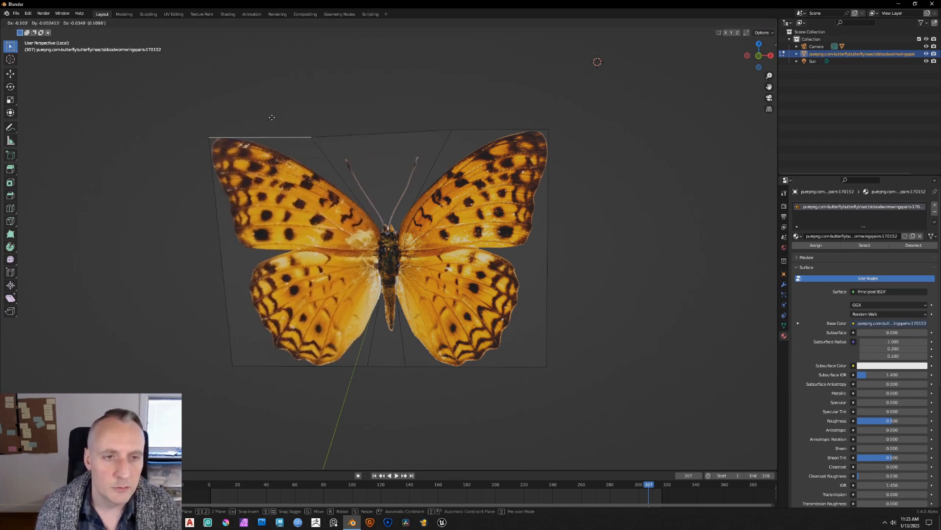
{"action": "key", "text": "Escape"}
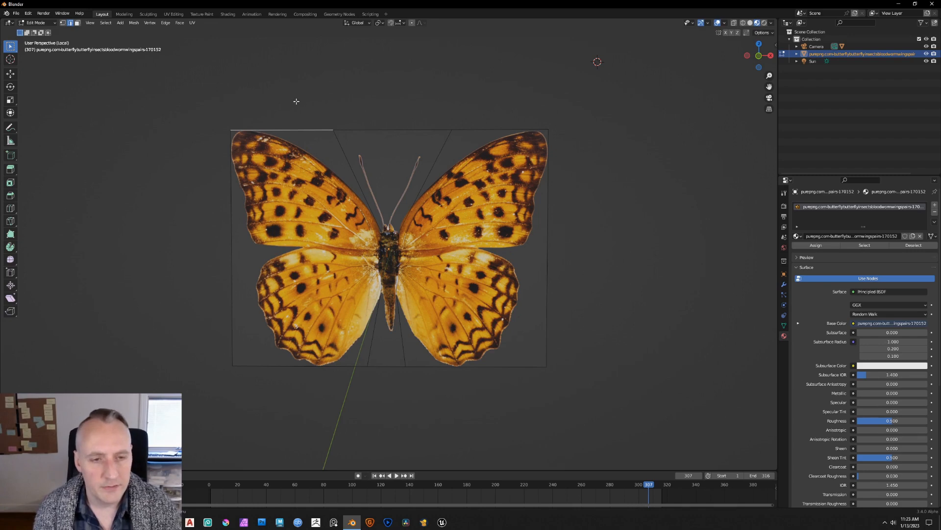
- Select the left wing face in face selection mode
{"action": "key", "text": "3"}
{"action": "left_click", "coordinate": [315, 254]}
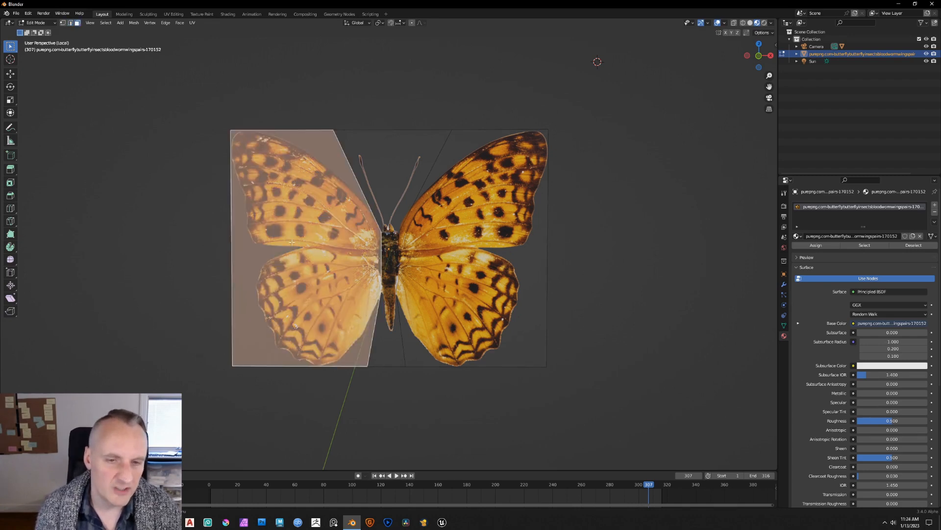
- Try moving the left wing face away from the butterfly's body
{"action": "key", "text": "r"}
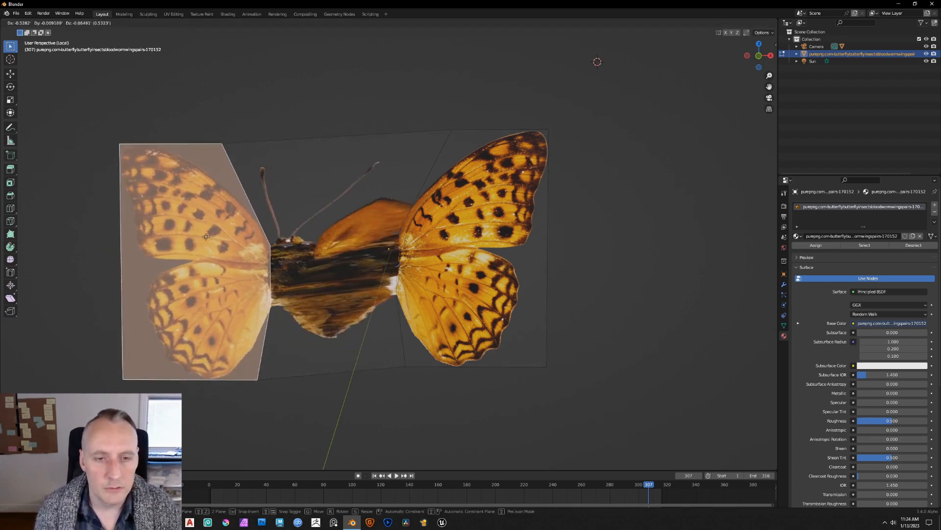
{"action": "key", "text": "Escape"}
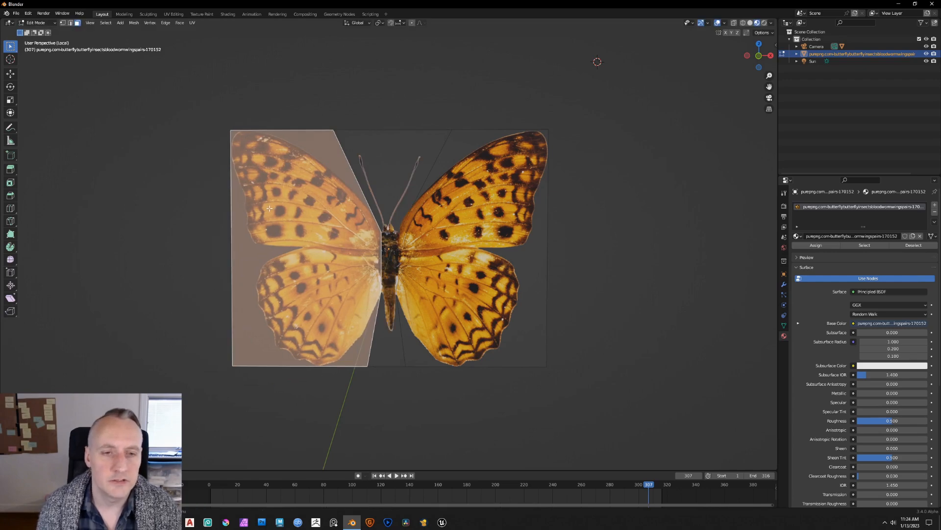
{"action": "key", "text": "g"}
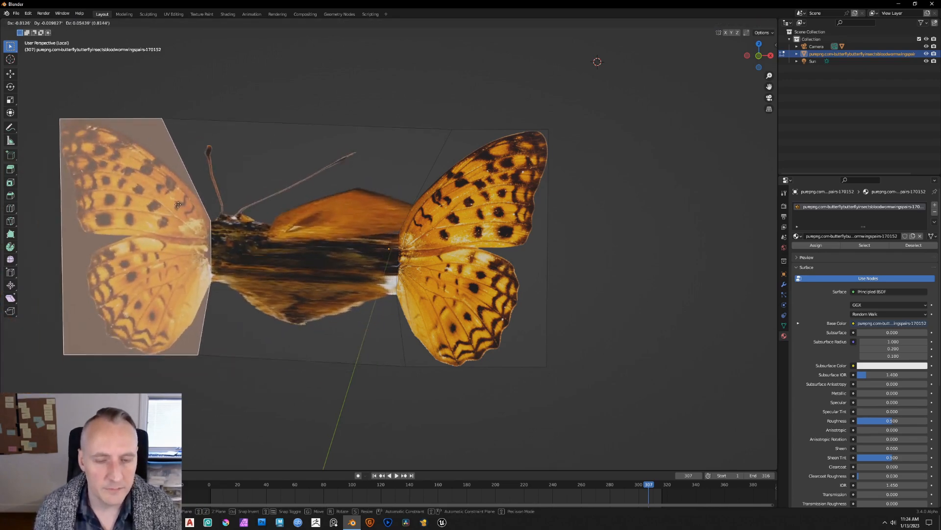
{"action": "left_click", "coordinate": [154, 172]}
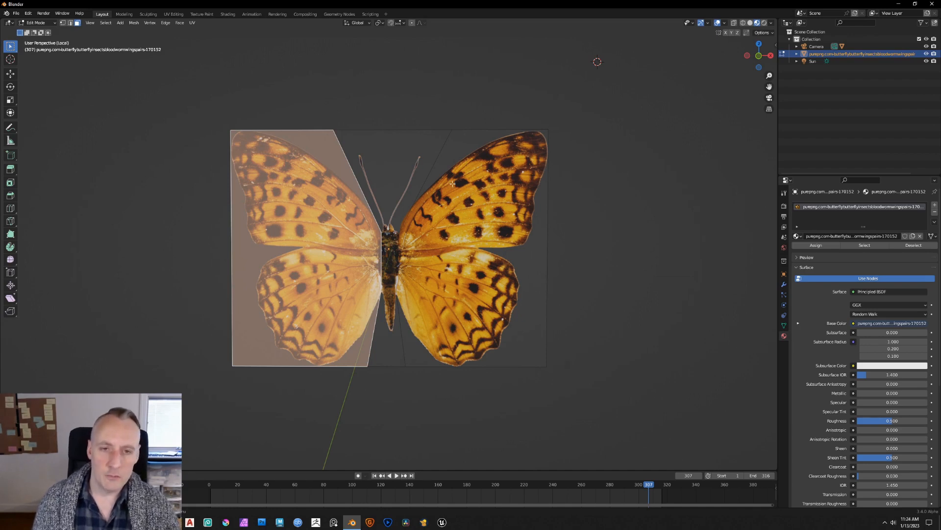
- Separate the central body-and-antennae face into its own object by selection
{"action": "left_click", "coordinate": [392, 183]}
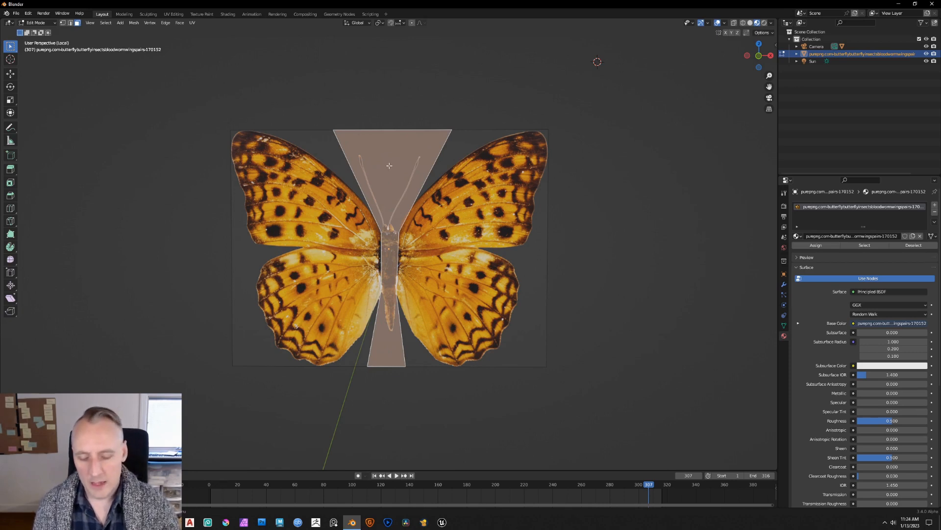
{"action": "key", "text": "p"}
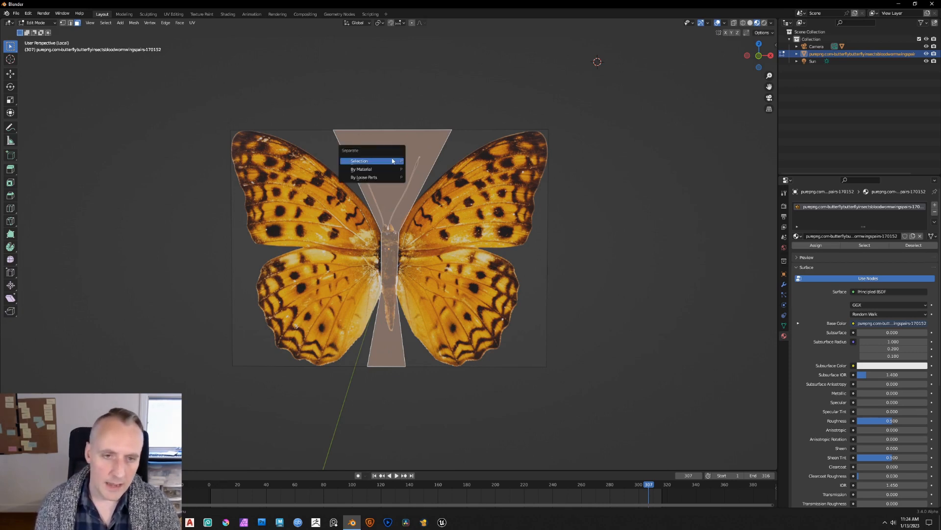
{"action": "left_click", "coordinate": [387, 163]}
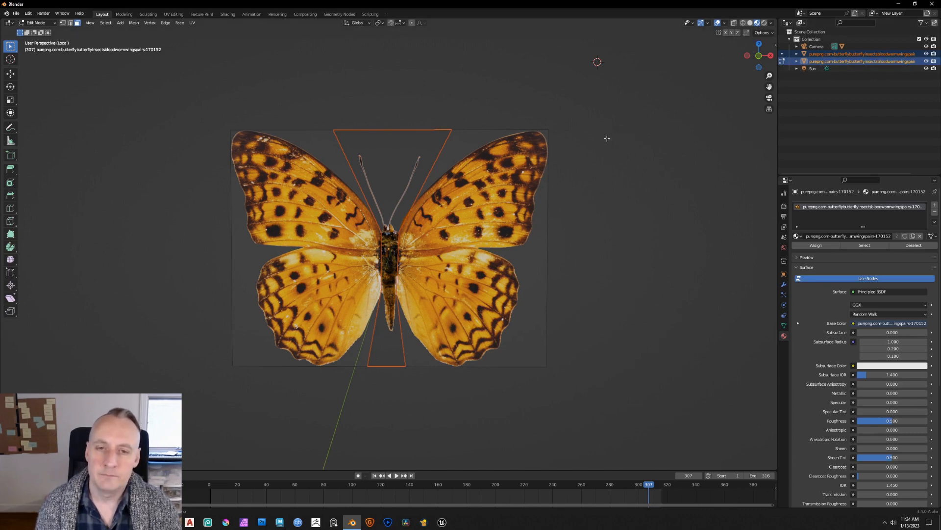
- Try moving the left wing face and the right wing face in turn, cancelling each move
{"action": "left_click", "coordinate": [289, 223]}
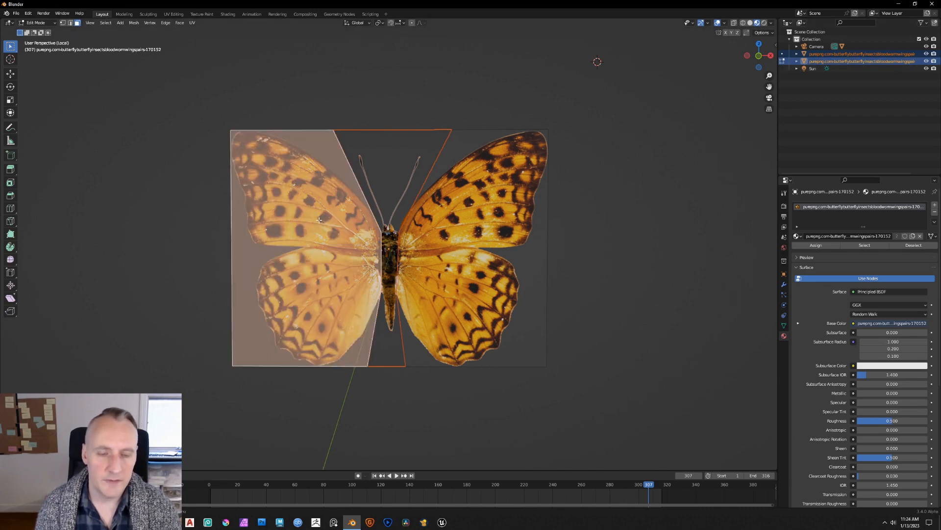
{"action": "key", "text": "g"}
{"action": "right_click", "coordinate": [271, 216]}
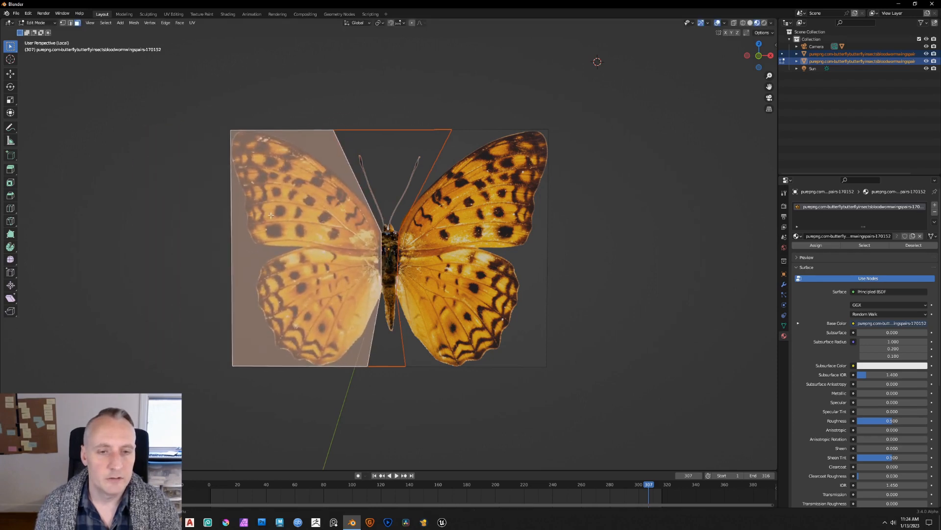
{"action": "left_click", "coordinate": [479, 218]}
{"action": "key", "text": "g"}
{"action": "right_click", "coordinate": [510, 214]}
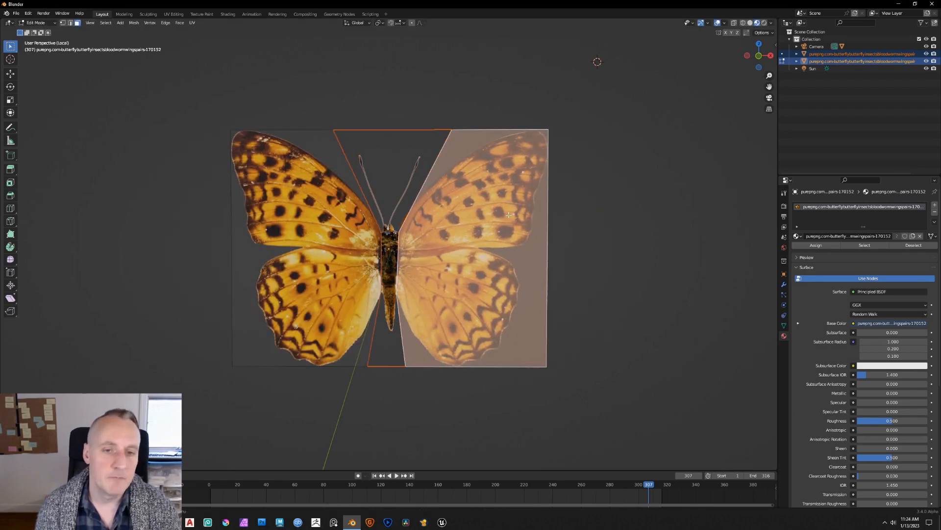
- Return to Object Mode and try moving both butterfly objects together, then the wings object alone
{"action": "key", "text": "Tab"}
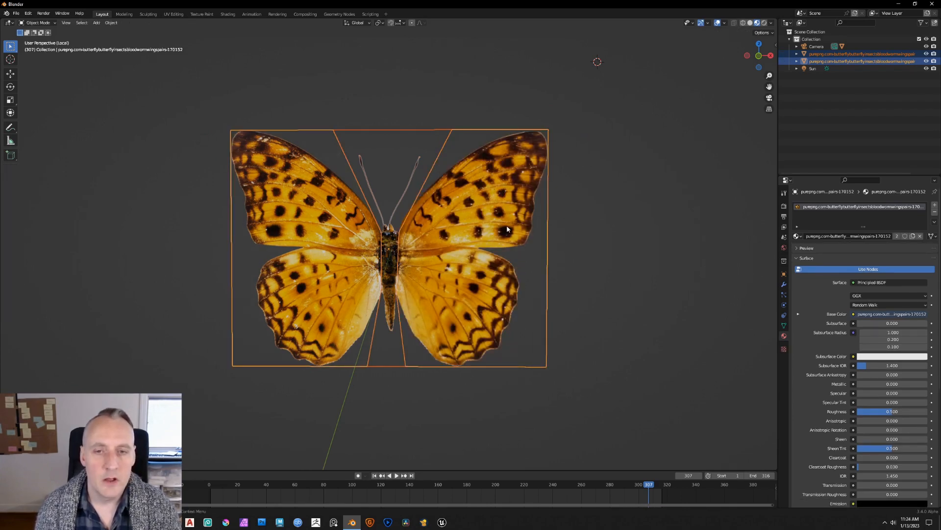
{"action": "key", "text": "g"}
{"action": "right_click", "coordinate": [522, 214]}
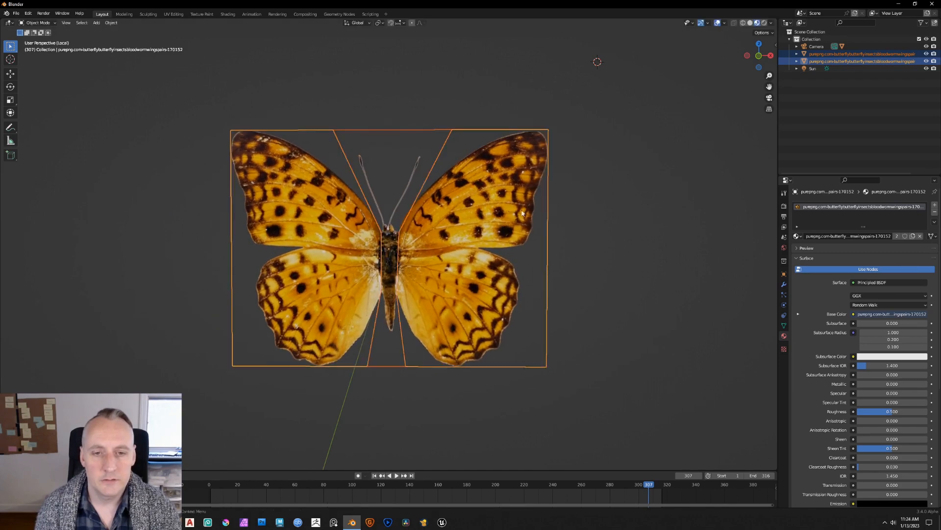
{"action": "left_click", "coordinate": [523, 213]}
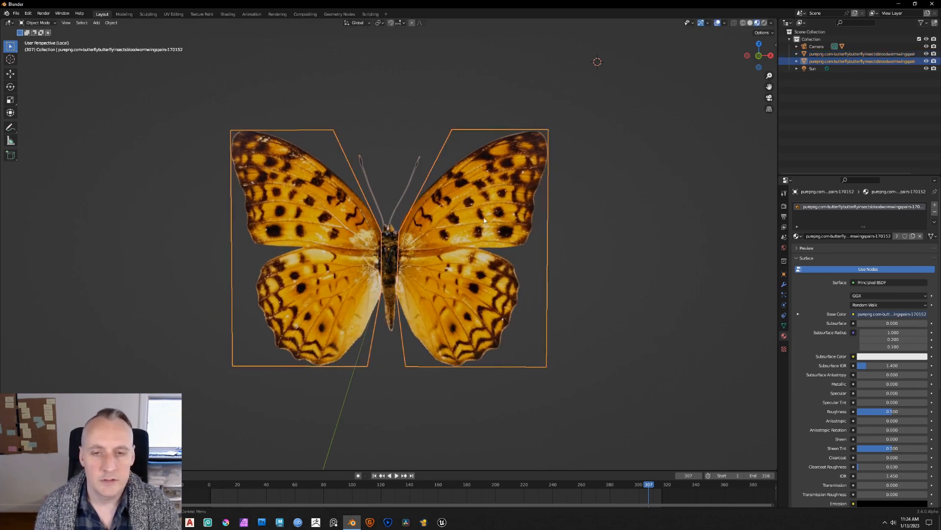
{"action": "key", "text": "g"}
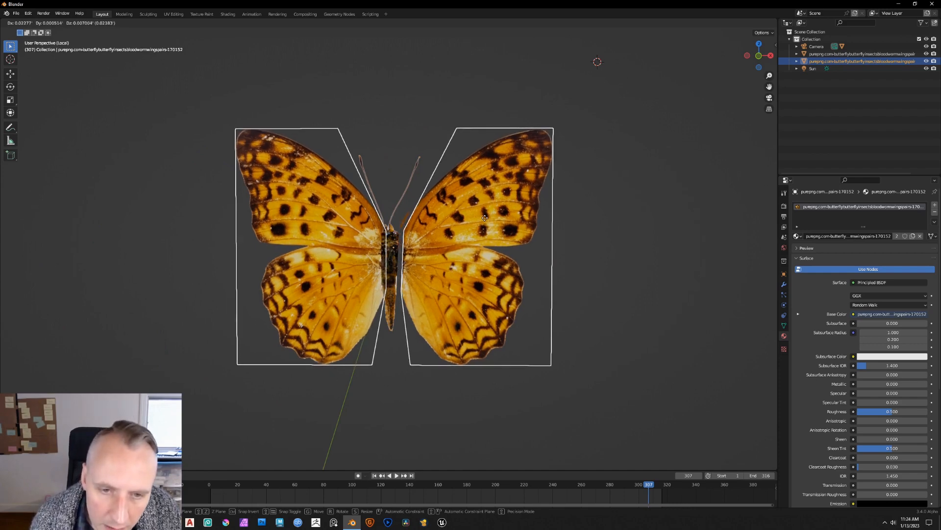
{"action": "left_click", "coordinate": [484, 228]}
- Undo the test move and the body separation, and leave the isolated view of the butterfly
{"action": "key", "text": "ctrl+j"}
{"action": "key", "text": "Tab"}
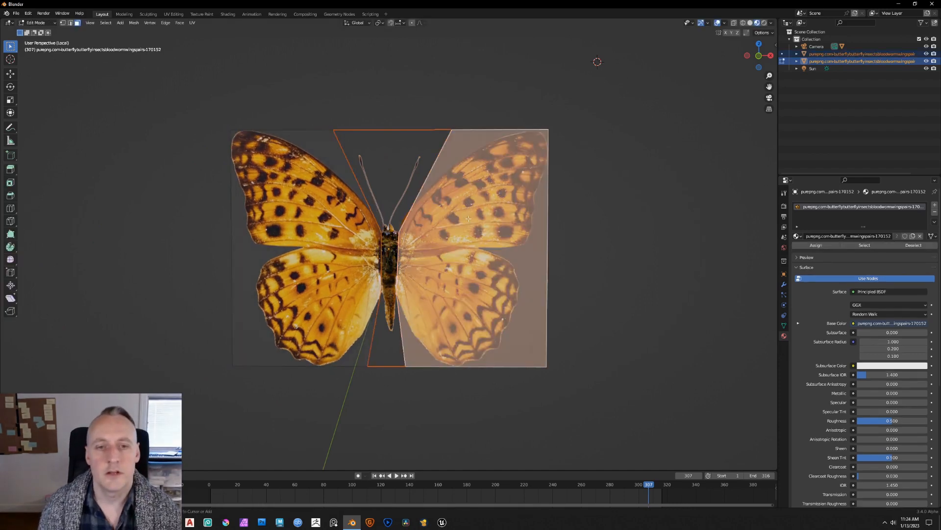
{"action": "key", "text": "KP_Divide"}
{"action": "key", "text": "2"}
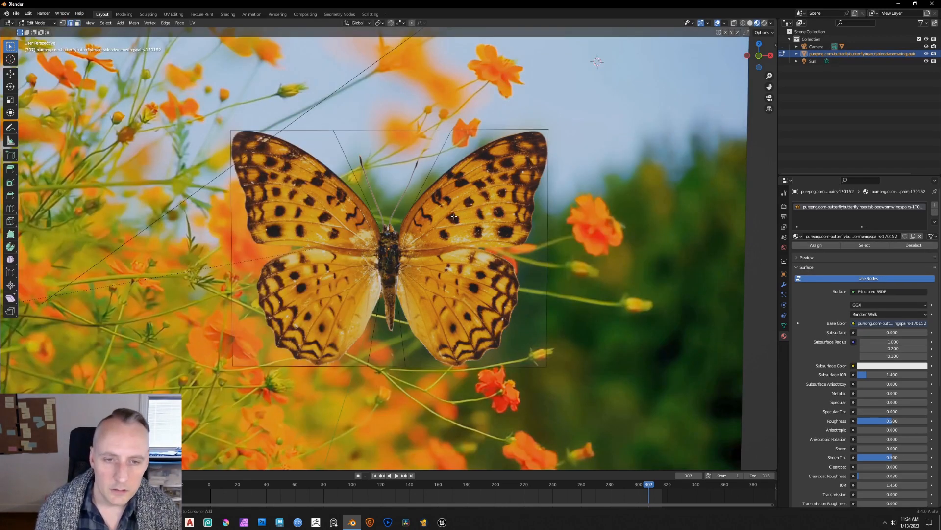
{"action": "key", "text": "1"}
{"action": "key", "text": "3"}
{"action": "key", "text": "a"}
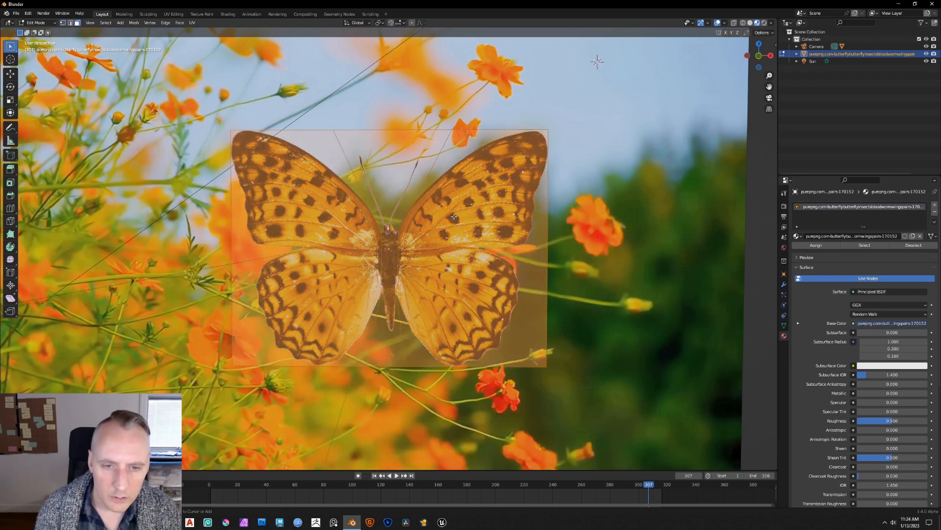
{"action": "key", "text": "1"}
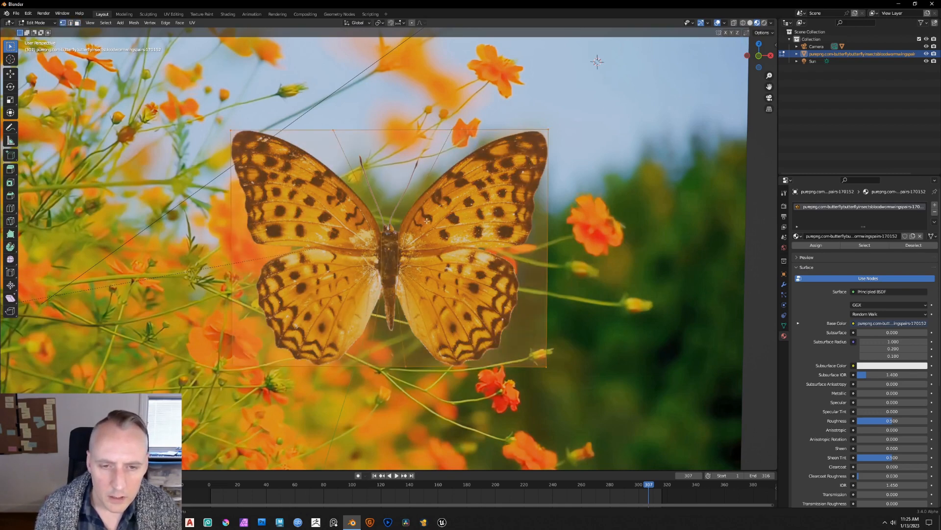
{"action": "key", "text": "alt+a"}
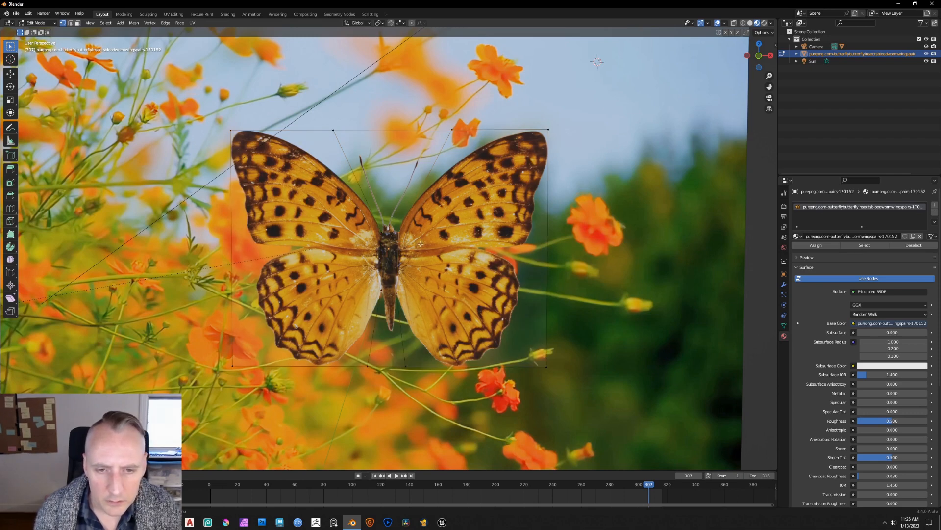
{"action": "key", "text": "shift+v"}
{"action": "left_click", "coordinate": [408, 232]}
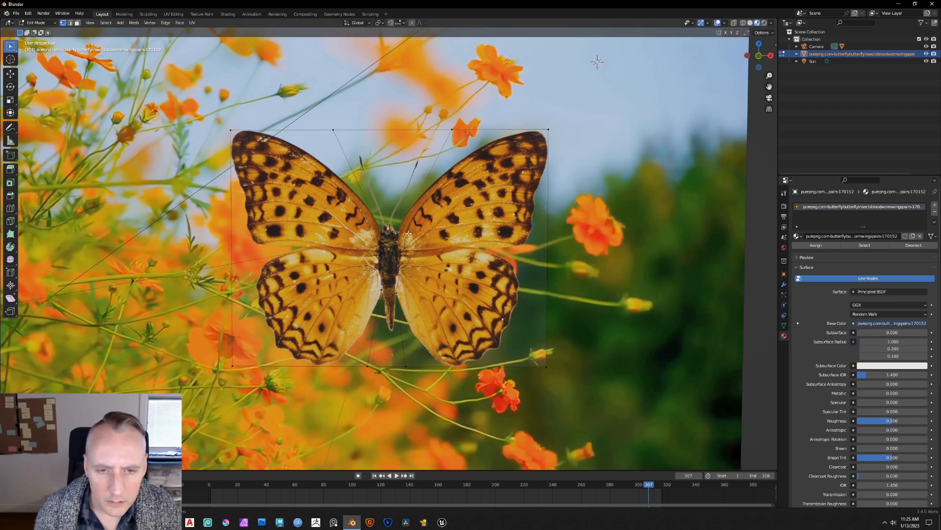
- Knife-cut the butterfly plane along the right side of the body, from its upper edge to its lower edge
{"action": "key", "text": "a"}
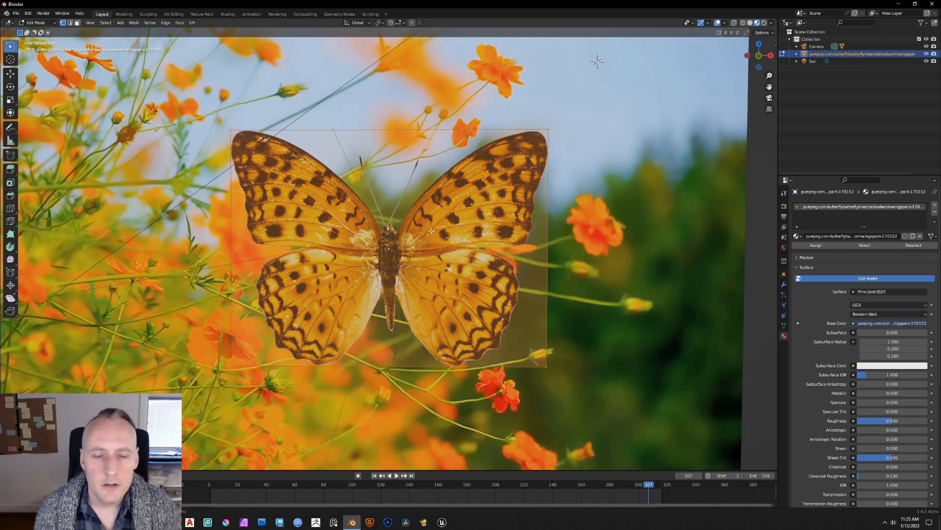
{"action": "key", "text": "k"}
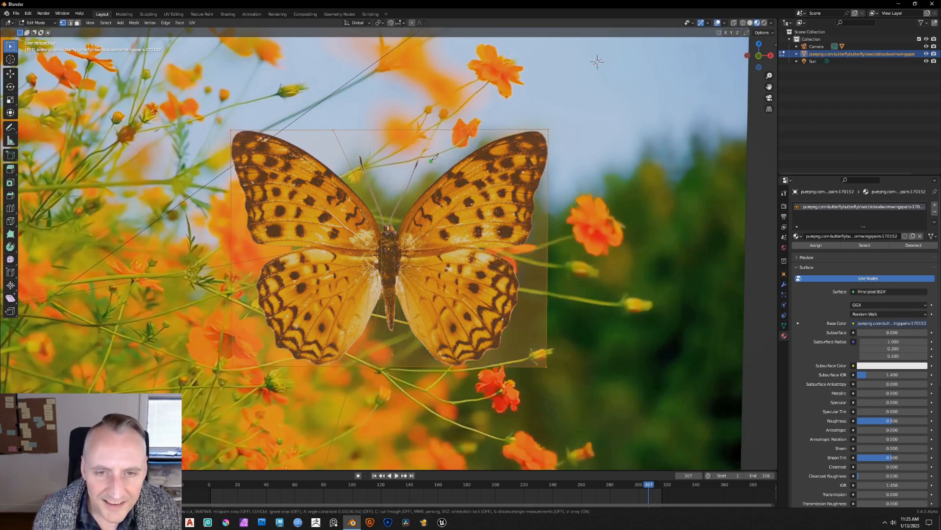
{"action": "left_click", "coordinate": [444, 130]}
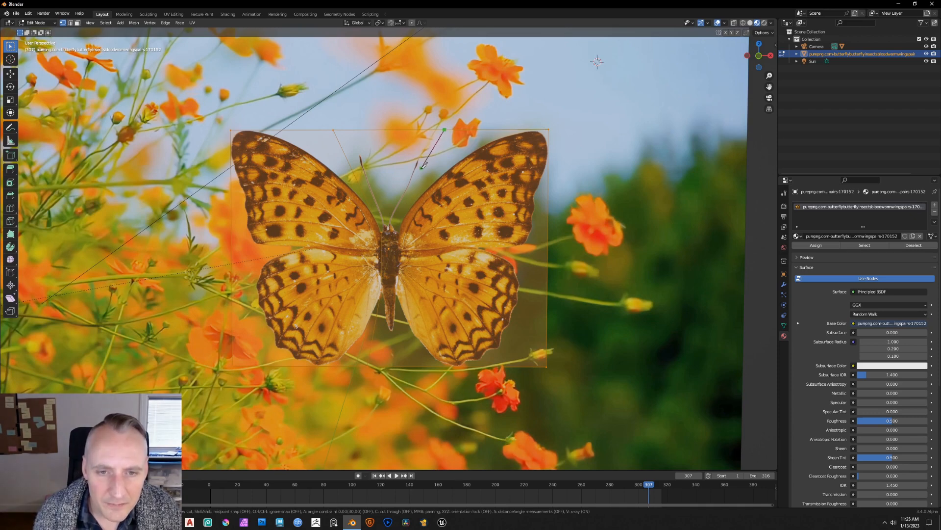
{"action": "left_click", "coordinate": [399, 227]}
{"action": "left_click", "coordinate": [397, 297]}
{"action": "left_click", "coordinate": [411, 365]}
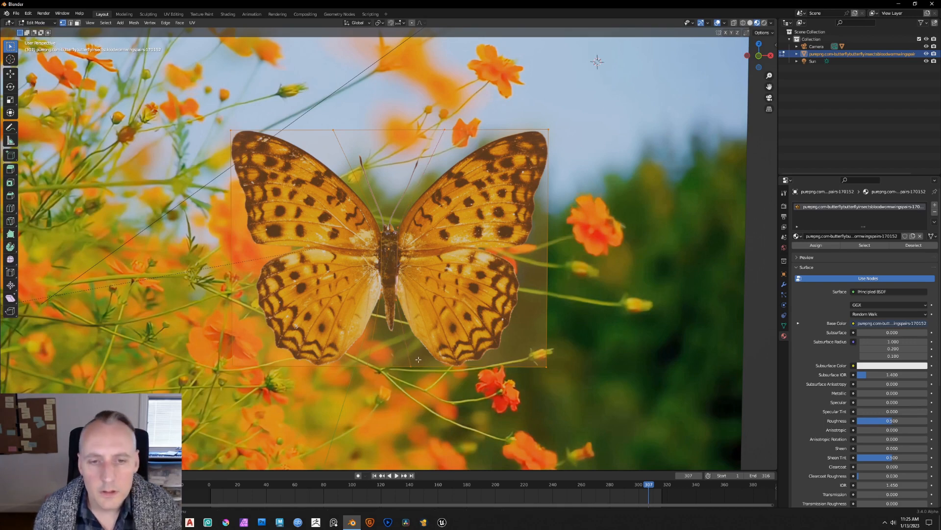
{"action": "key", "text": "Return"}
- Separate the central body face into its own object, return to Object Mode and isolate both butterfly objects
{"action": "key", "text": "p"}
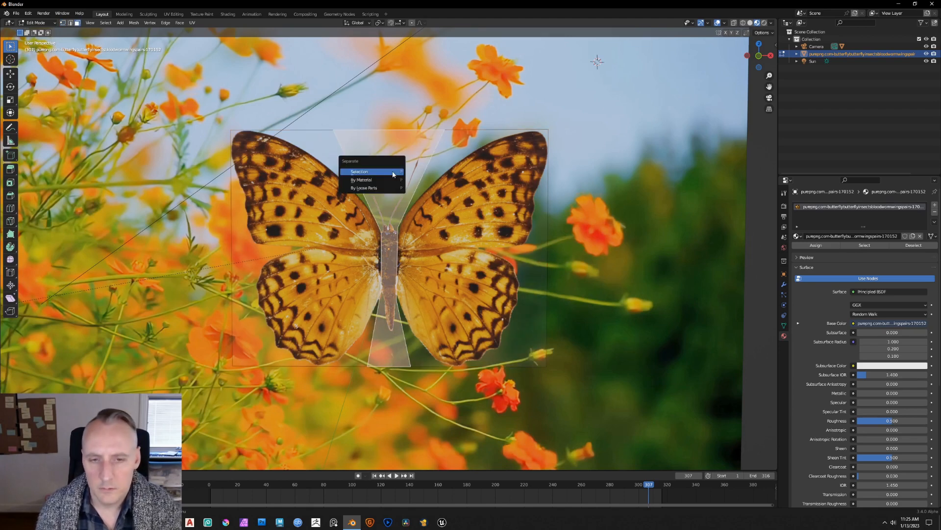
{"action": "left_click", "coordinate": [394, 172]}
{"action": "key", "text": "Tab"}
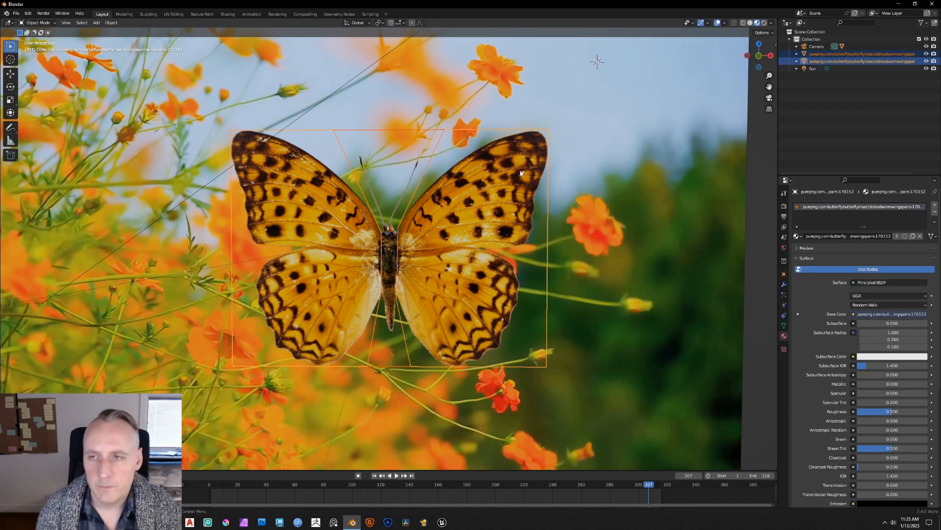
{"action": "key", "text": "KP_Divide"}
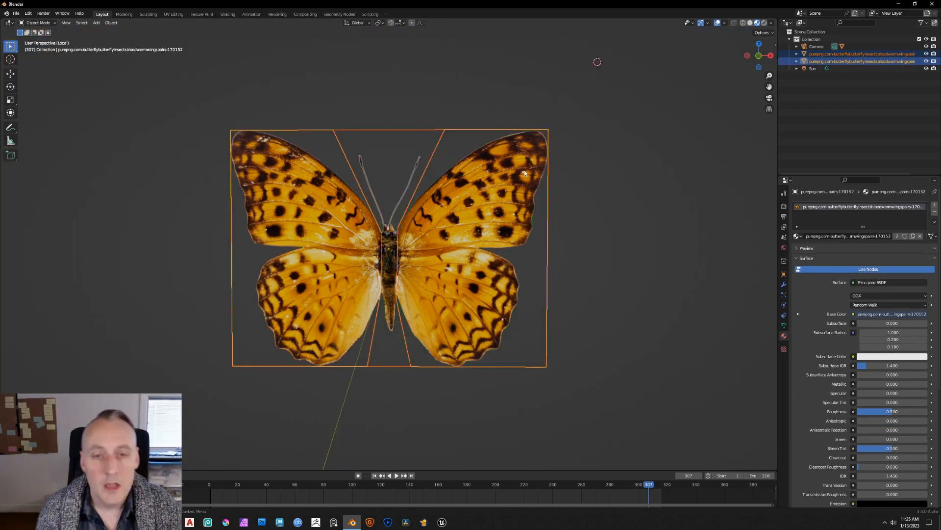
- Try moving the body object and the wings object independently, cancelling each move
{"action": "left_click", "coordinate": [409, 170]}
{"action": "key", "text": "g"}
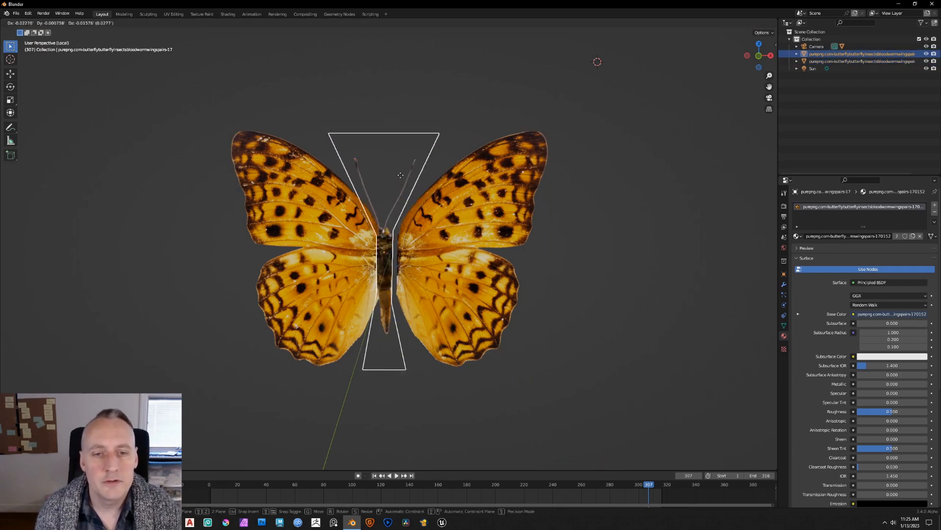
{"action": "right_click", "coordinate": [447, 157]}
{"action": "left_click", "coordinate": [447, 157]}
{"action": "key", "text": "g"}
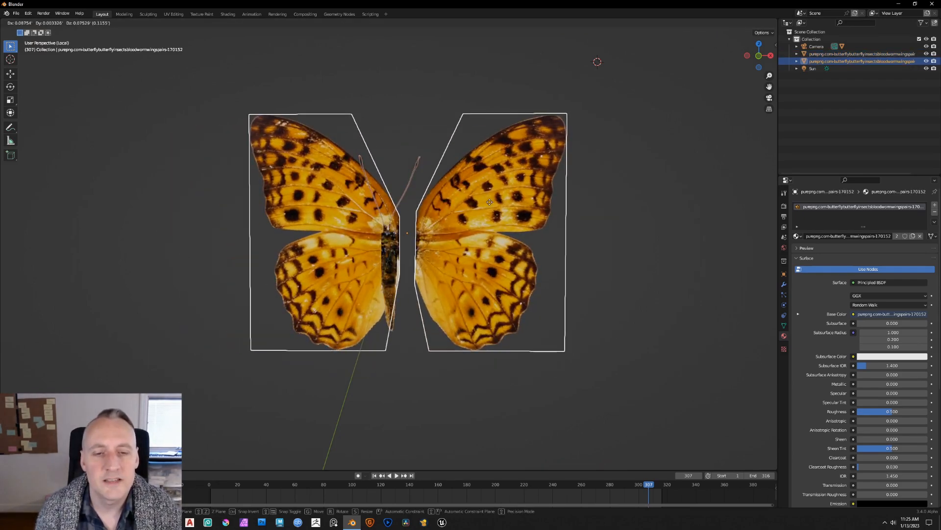
{"action": "right_click", "coordinate": [492, 216]}
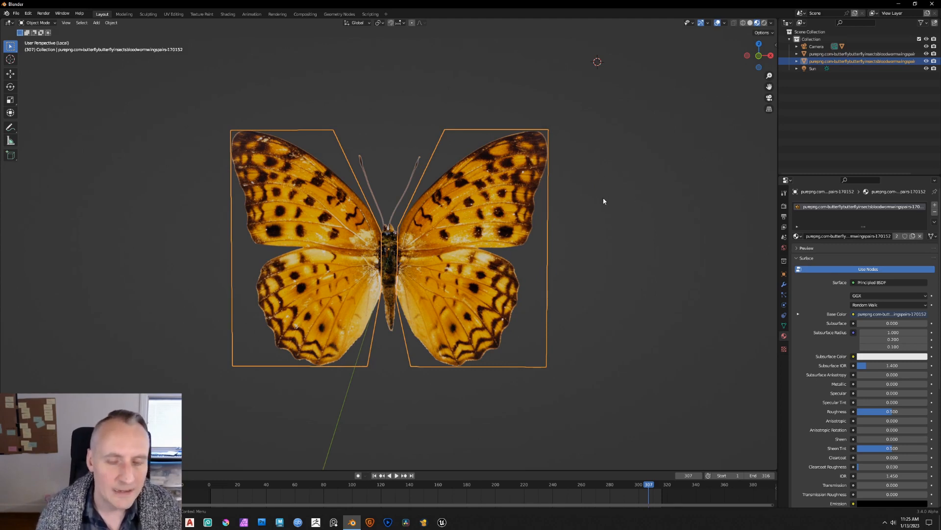
- Join the wings object and the body object into one mesh and enter Edit Mode
{"action": "left_click", "coordinate": [401, 252], "text": "shift"}
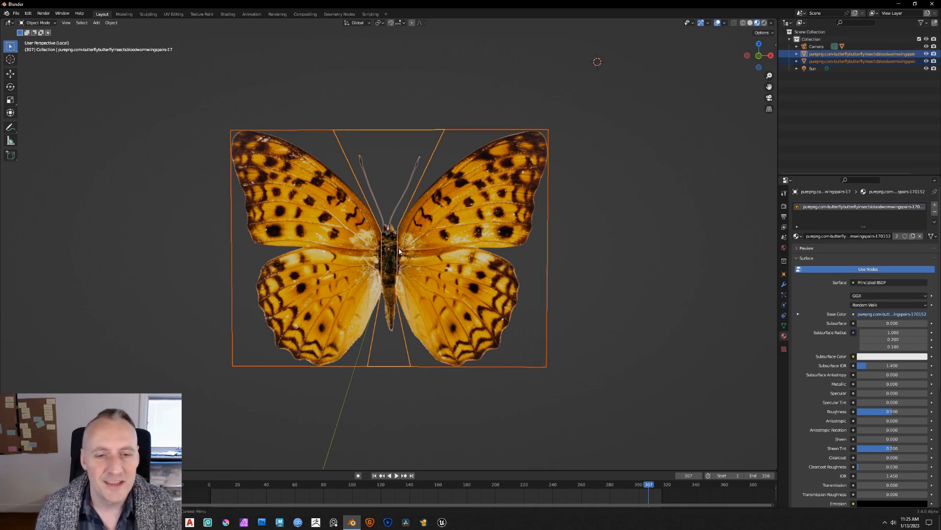
{"action": "key", "text": "ctrl+j"}
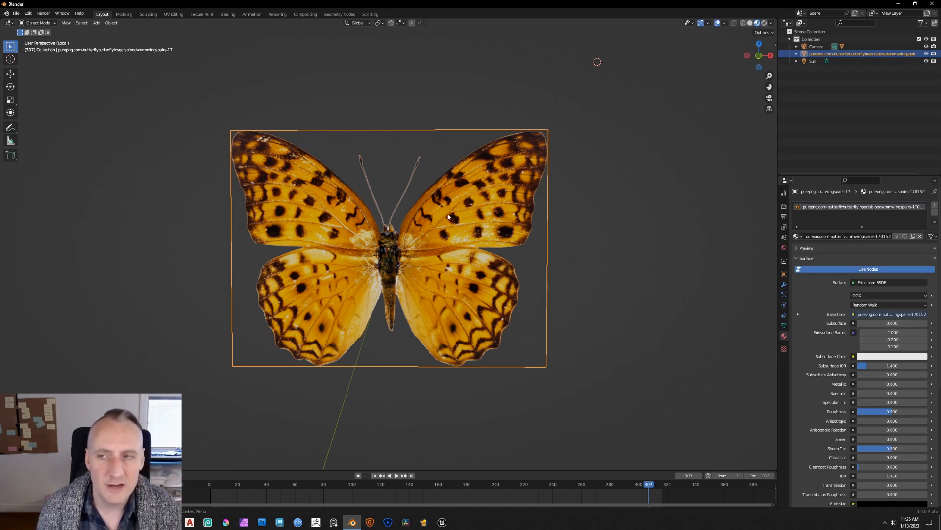
{"action": "key", "text": "Tab"}
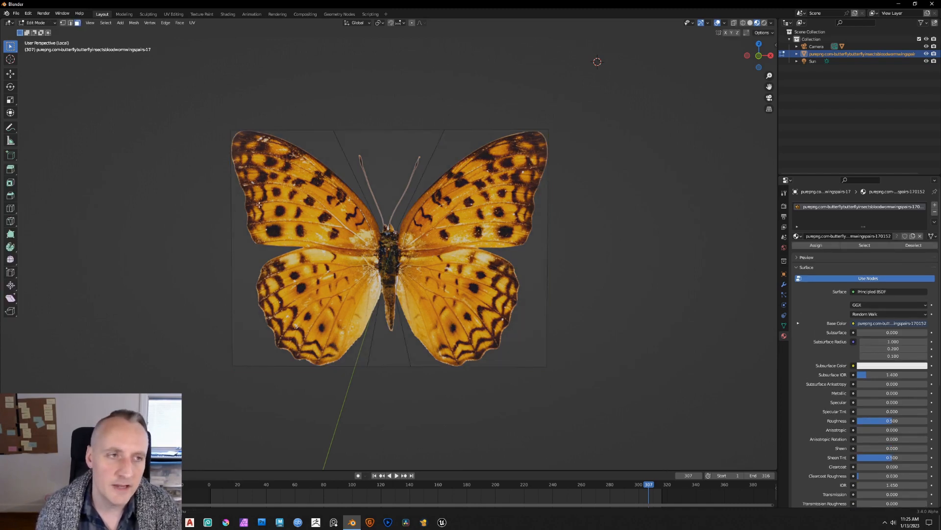
- Try moving the left wing face away from the body, clear the selection and undo the move
{"action": "left_click", "coordinate": [345, 250]}
{"action": "key", "text": "g"}
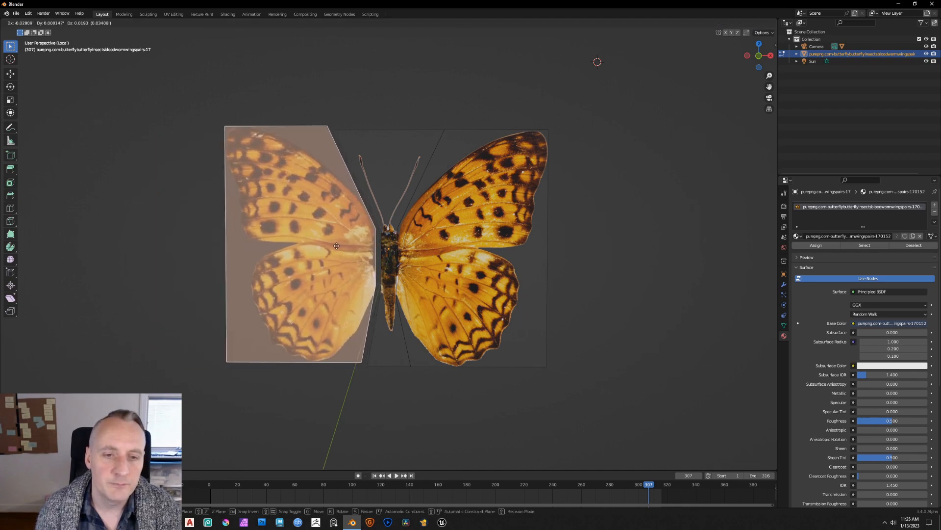
{"action": "key", "text": "Escape"}
{"action": "key", "text": "g"}
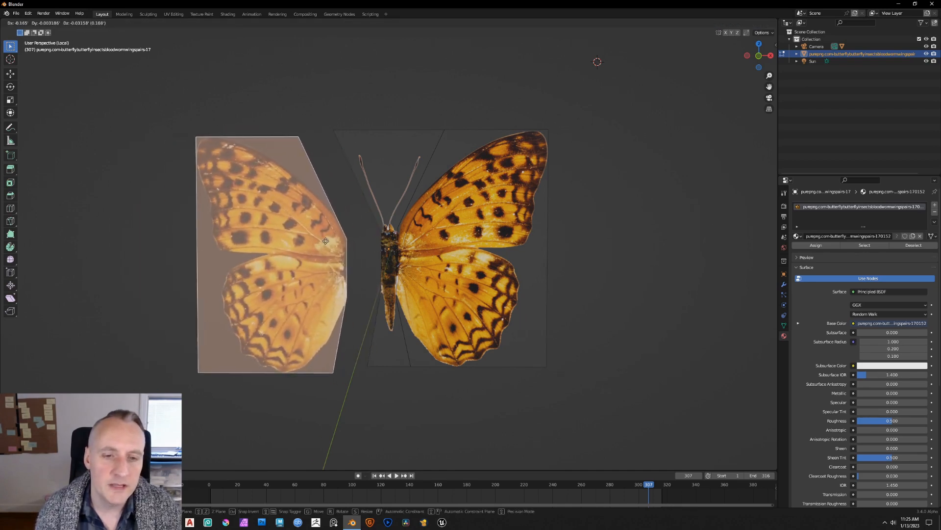
{"action": "key", "text": "Escape"}
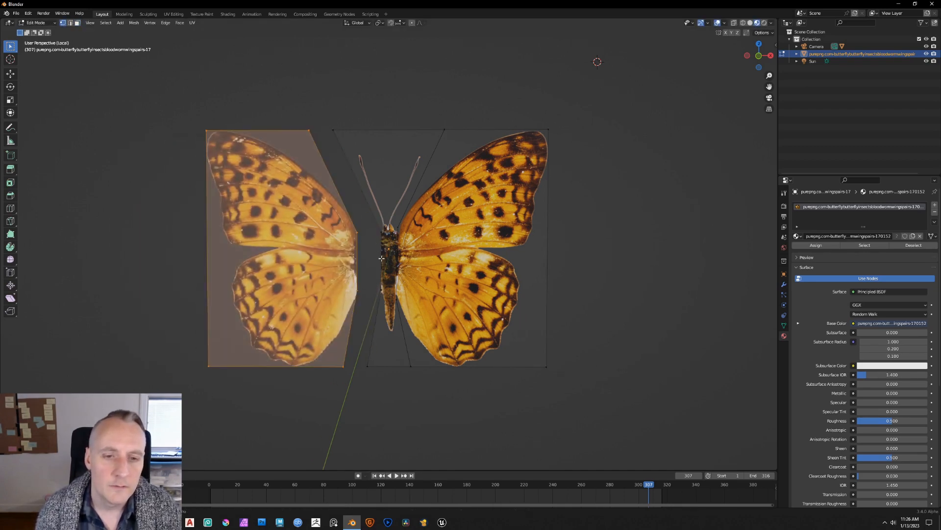
{"action": "key", "text": "alt+a"}
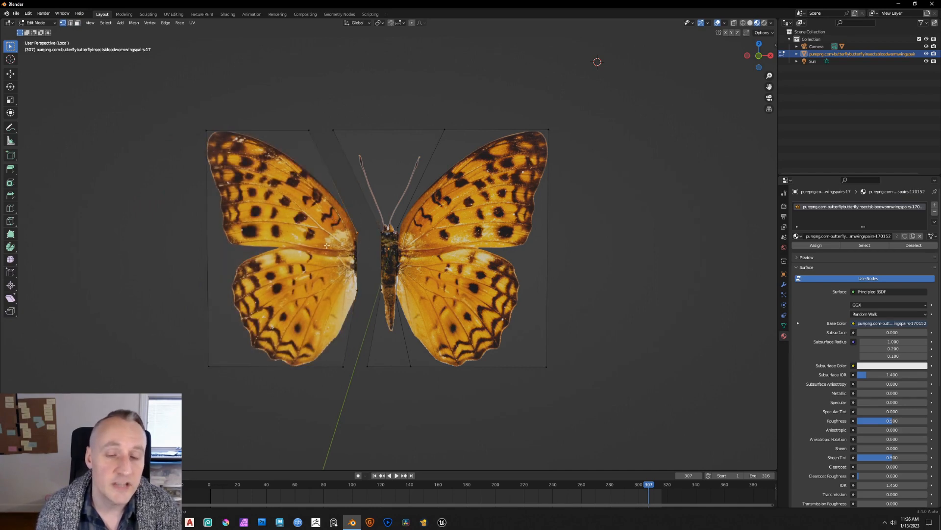
{"action": "key", "text": "ctrl+z"}
{"action": "key", "text": "ctrl+z"}
{"action": "key", "text": "ctrl+z"}
{"action": "key", "text": "ctrl+z"}
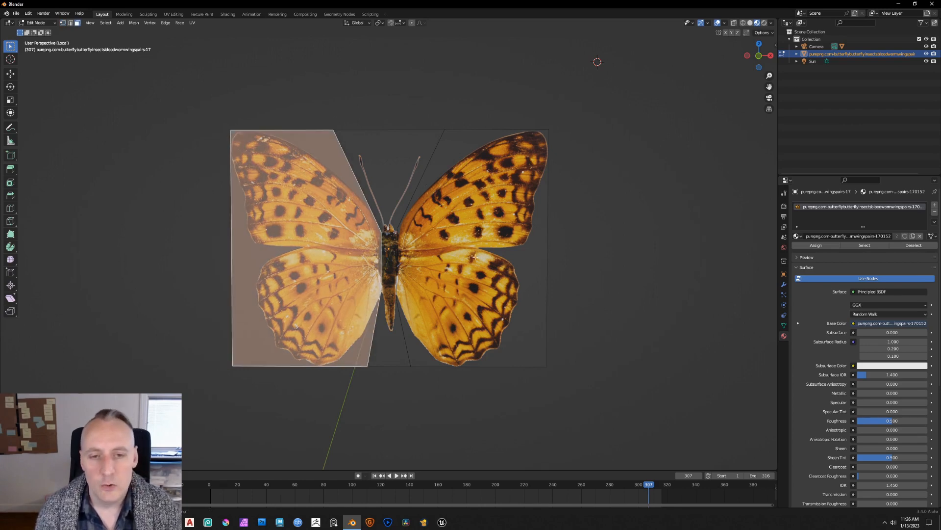
- Display the butterfly mesh's object data properties with the vertex groups and shape keys
{"action": "middle_click_drag", "start_coordinate": [476, 256], "coordinate": [475, 228]}
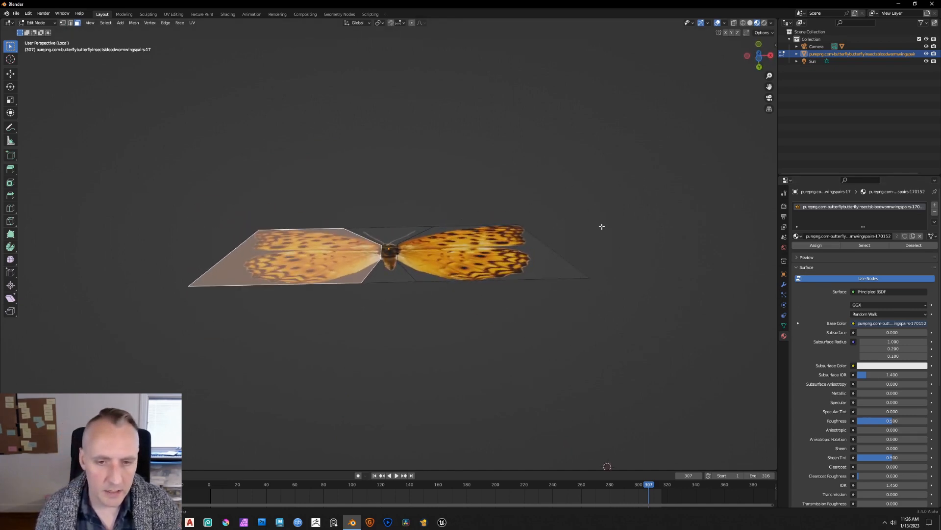
{"action": "left_click", "coordinate": [785, 325]}
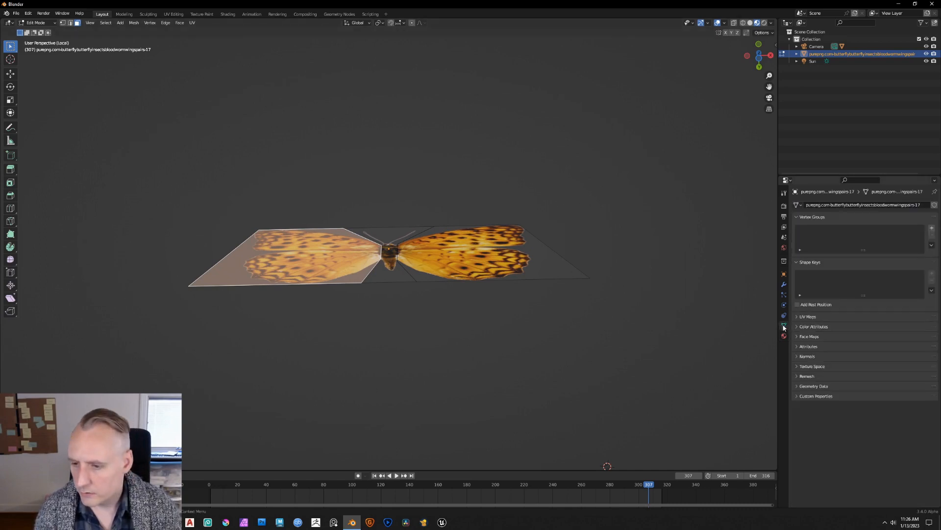
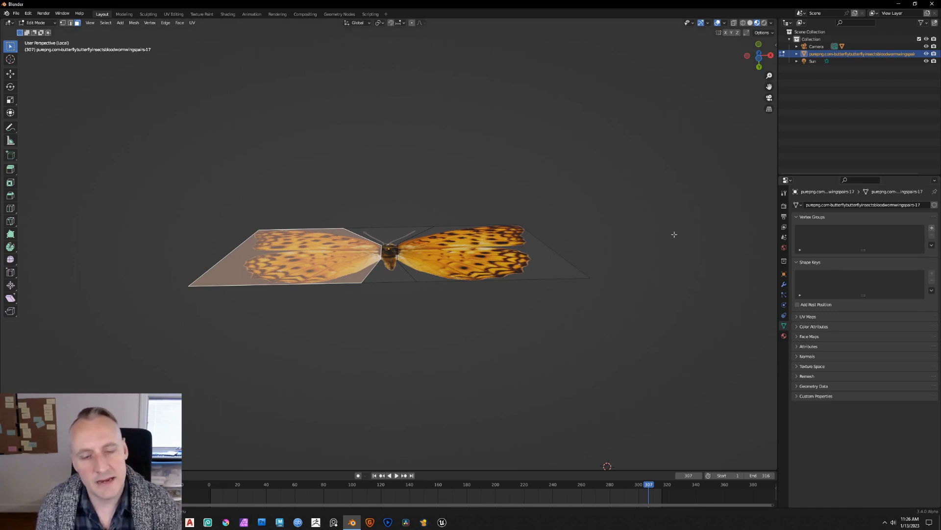
- Try rotating the left wing face around its own centre about the global Y, X and Z axes and cancel
{"action": "key", "text": "r"}
{"action": "key", "text": "y"}
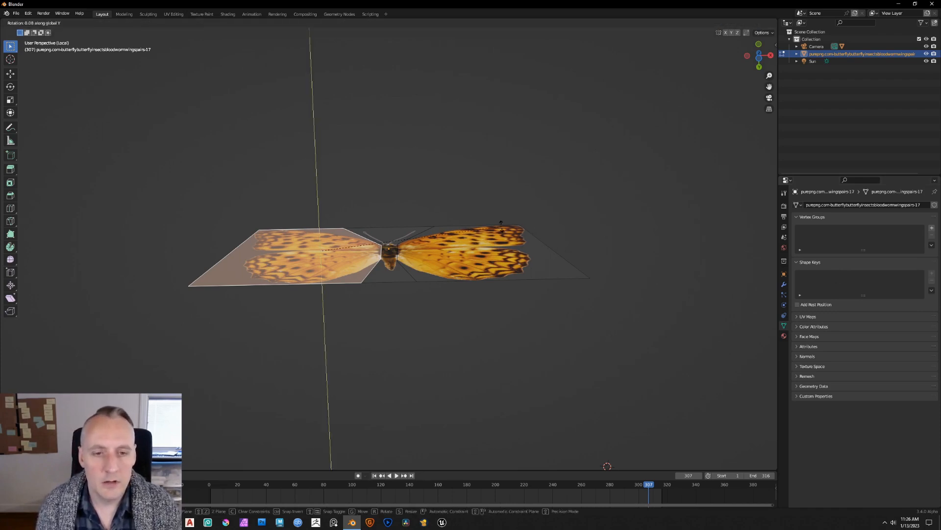
{"action": "key", "text": "x"}
{"action": "key", "text": "z"}
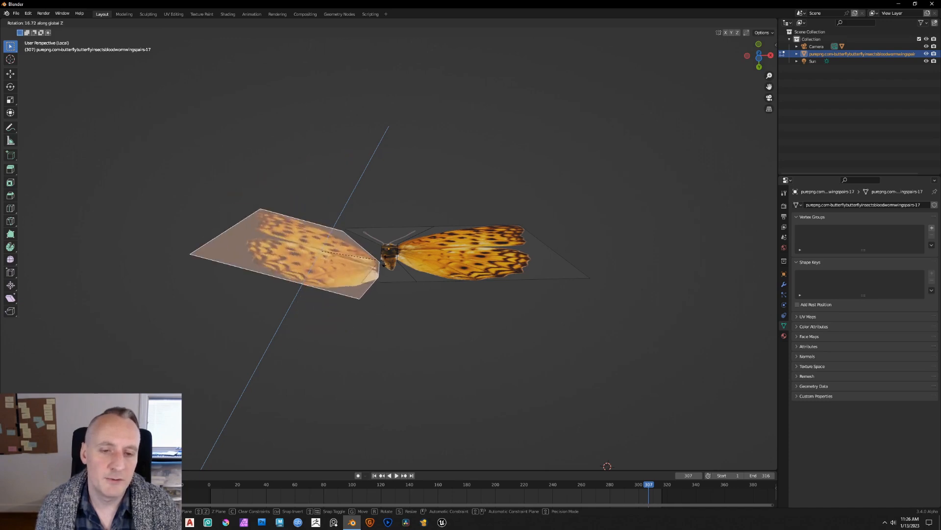
{"action": "right_click", "coordinate": [384, 251]}
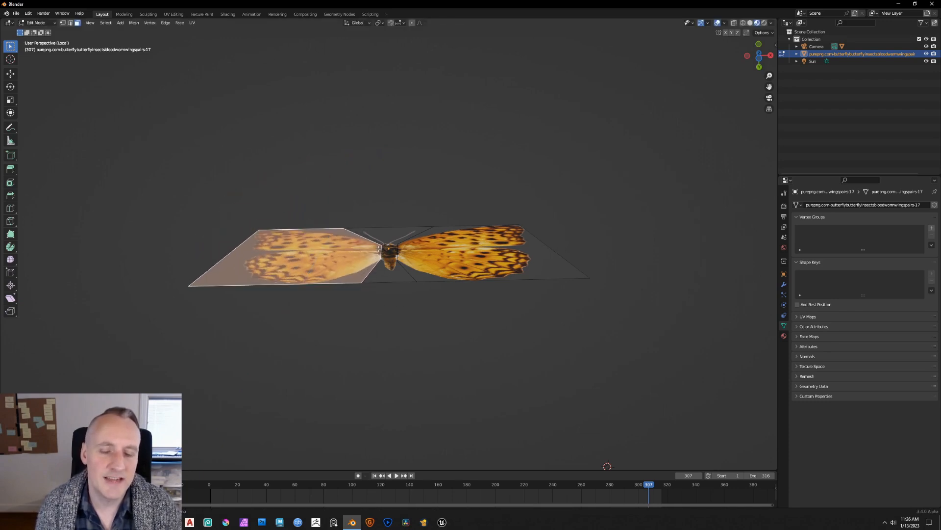
- Snap the 3D cursor to the middle of the edge where the left wing meets the body
{"action": "left_click", "coordinate": [382, 257]}
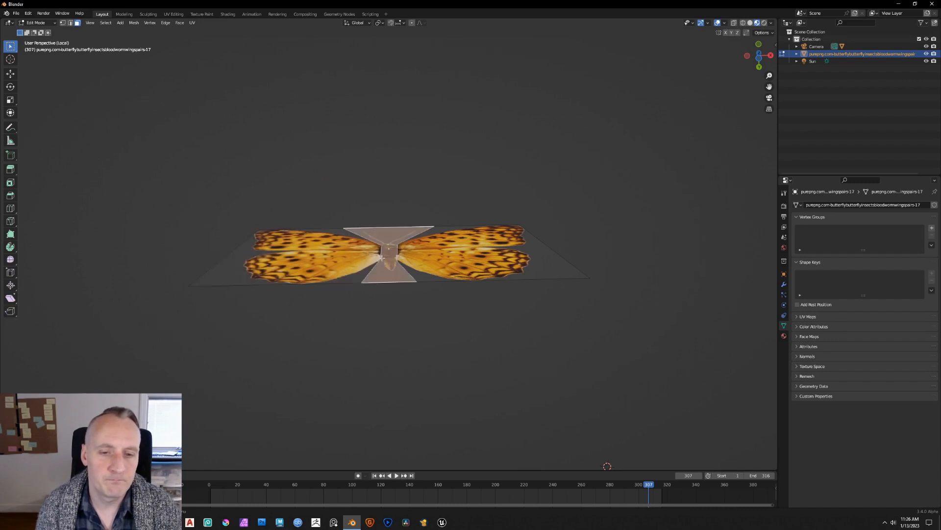
{"action": "middle_click_drag", "start_coordinate": [381, 257], "coordinate": [454, 278]}
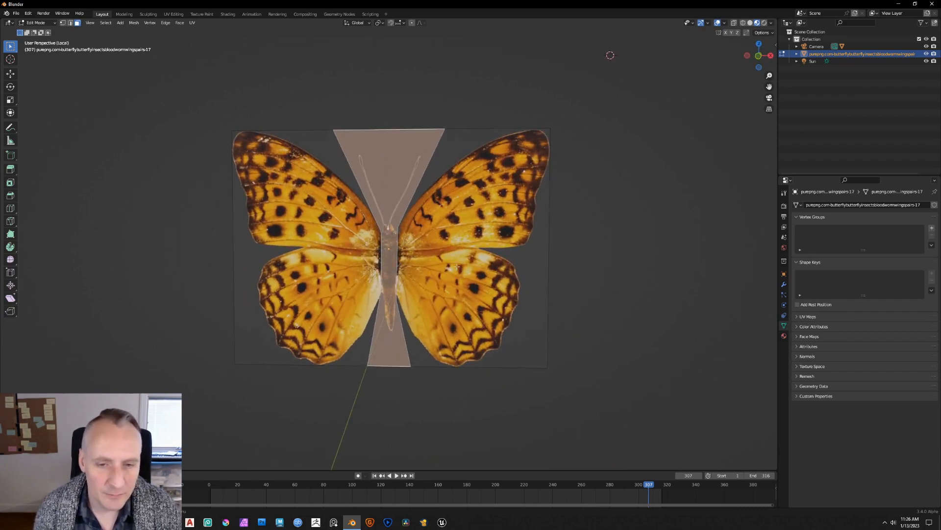
{"action": "scroll", "coordinate": [342, 214], "scroll_direction": "up", "scroll_amount": 3}
{"action": "mouse_move", "coordinate": [380, 255]}
{"action": "middle_mouse_down"}
{"action": "mouse_move", "coordinate": [398, 257]}
{"action": "mouse_move", "coordinate": [379, 245]}
{"action": "mouse_move", "coordinate": [389, 252]}
{"action": "middle_mouse_up"}
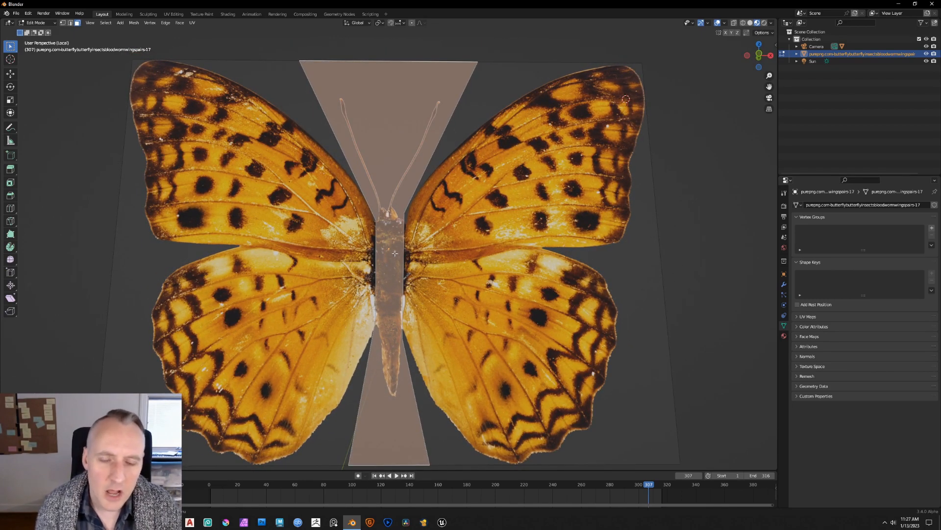
{"action": "scroll", "coordinate": [379, 237], "scroll_direction": "down", "scroll_amount": 2}
{"action": "middle_click_drag", "start_coordinate": [378, 237], "coordinate": [402, 264]}
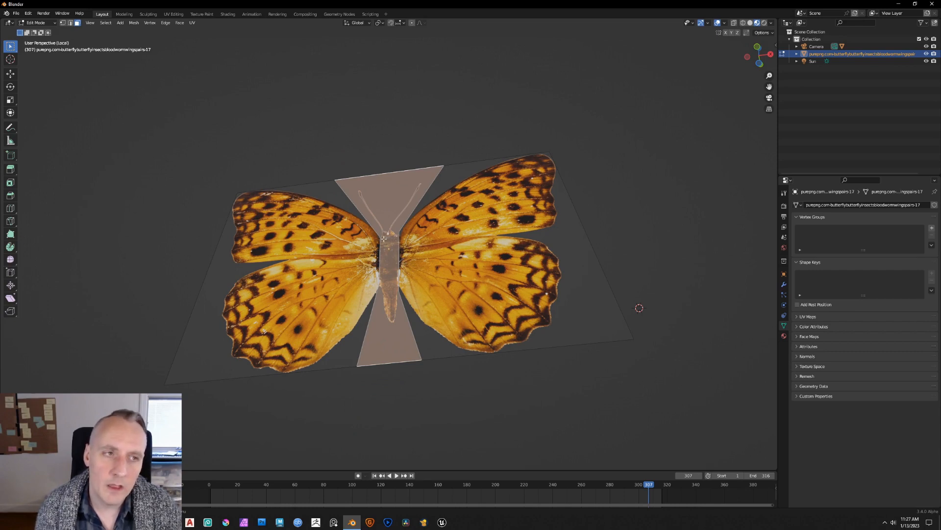
{"action": "key", "text": "2"}
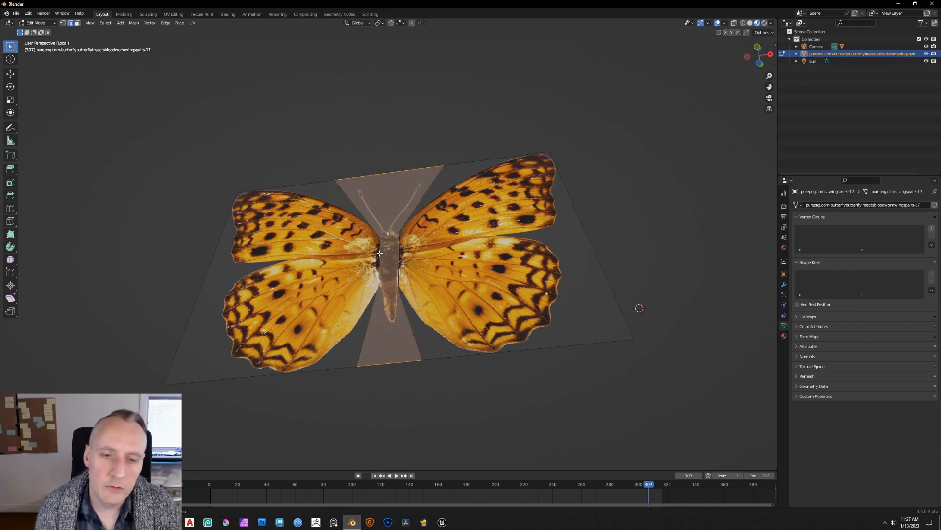
{"action": "left_click", "coordinate": [379, 253]}
{"action": "middle_click_drag", "start_coordinate": [475, 240], "coordinate": [497, 254]}
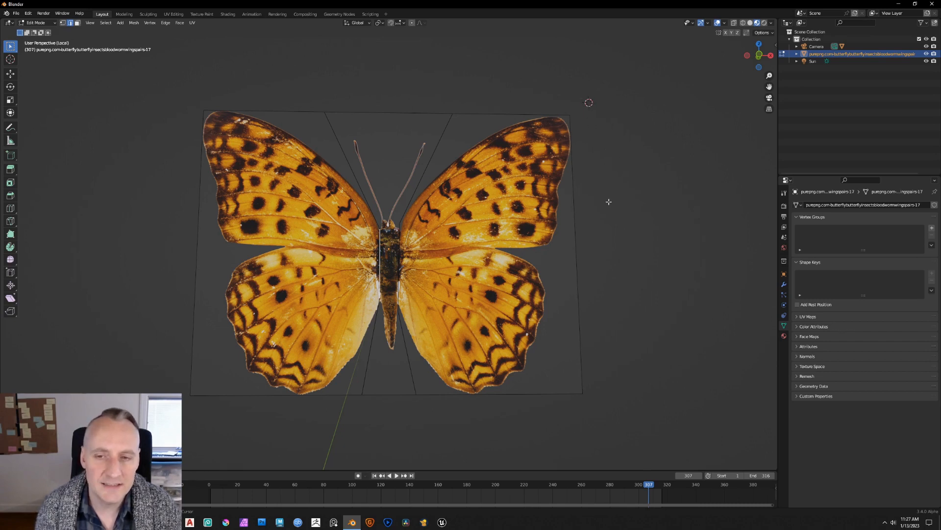
{"action": "key", "text": "shift+s"}
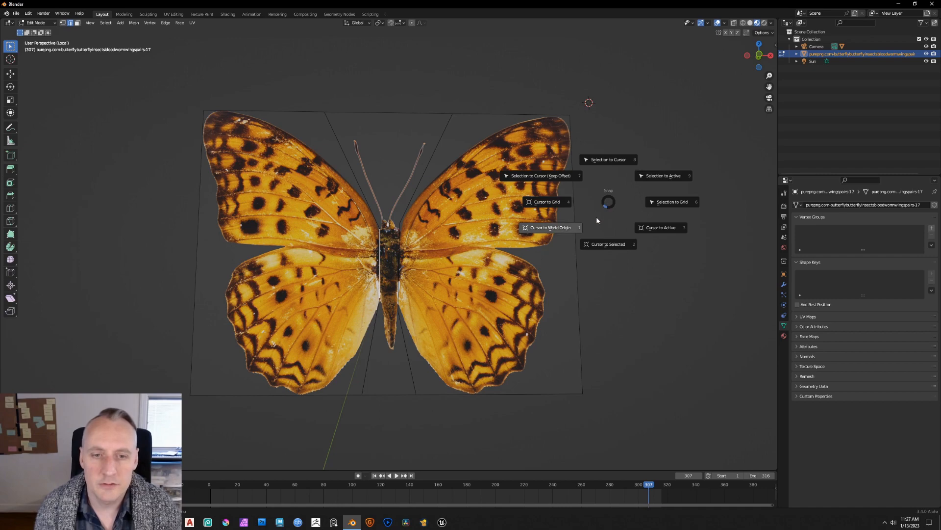
{"action": "left_click", "coordinate": [611, 244]}
- Test a Z rotation of the left wing face, cancel it and set the transform pivot point to 3D Cursor
{"action": "middle_click_drag", "start_coordinate": [607, 242], "coordinate": [329, 253]}
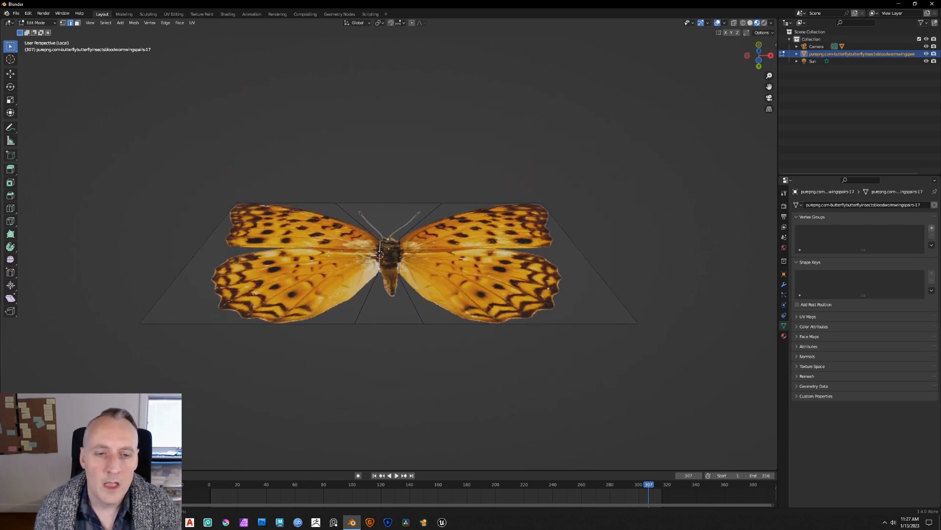
{"action": "left_click", "coordinate": [319, 248]}
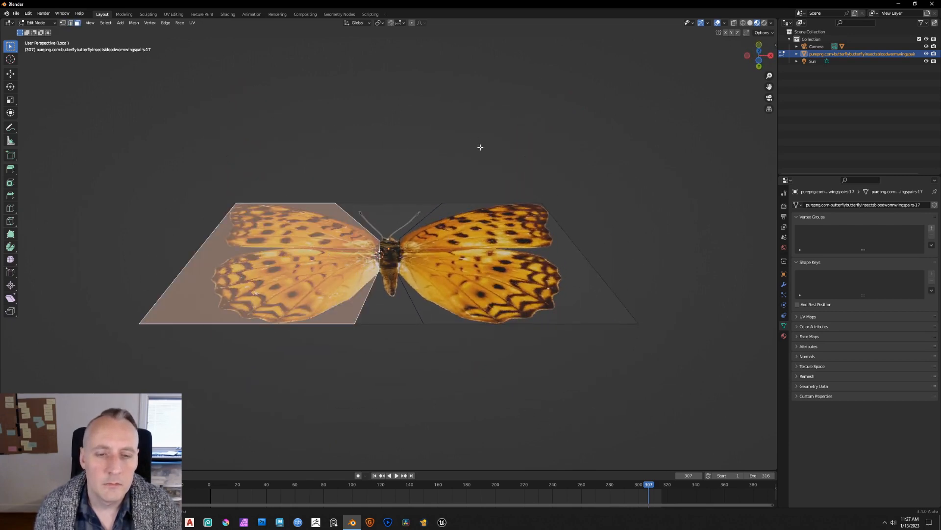
{"action": "key", "text": "z"}
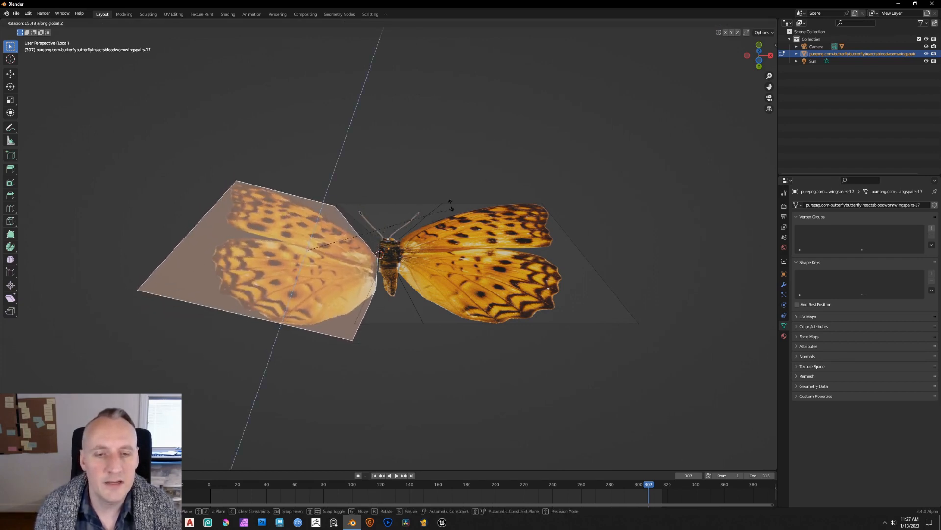
{"action": "key", "text": "Escape"}
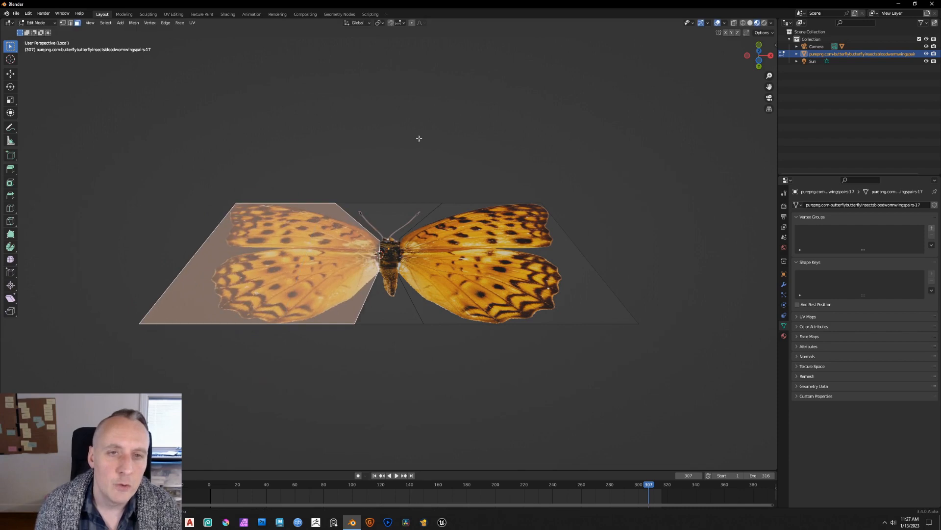
{"action": "left_click", "coordinate": [380, 23]}
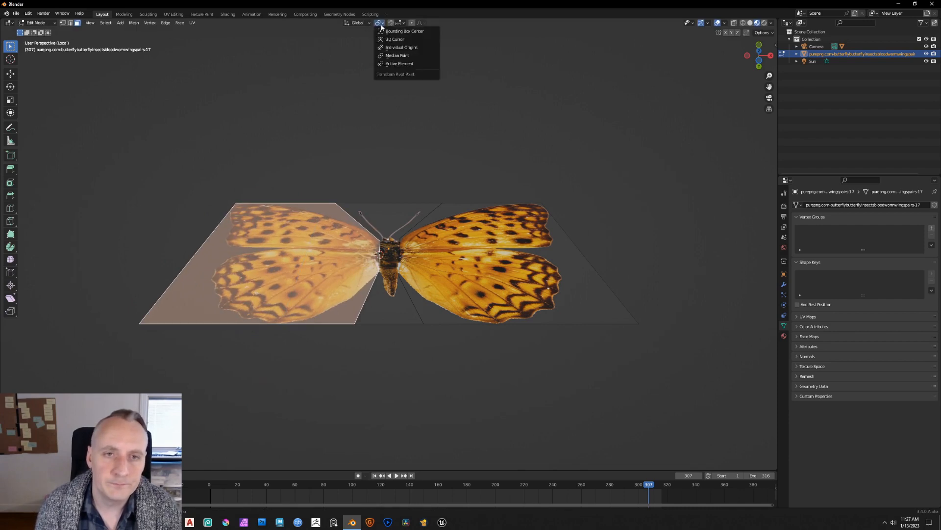
{"action": "left_click", "coordinate": [402, 39]}
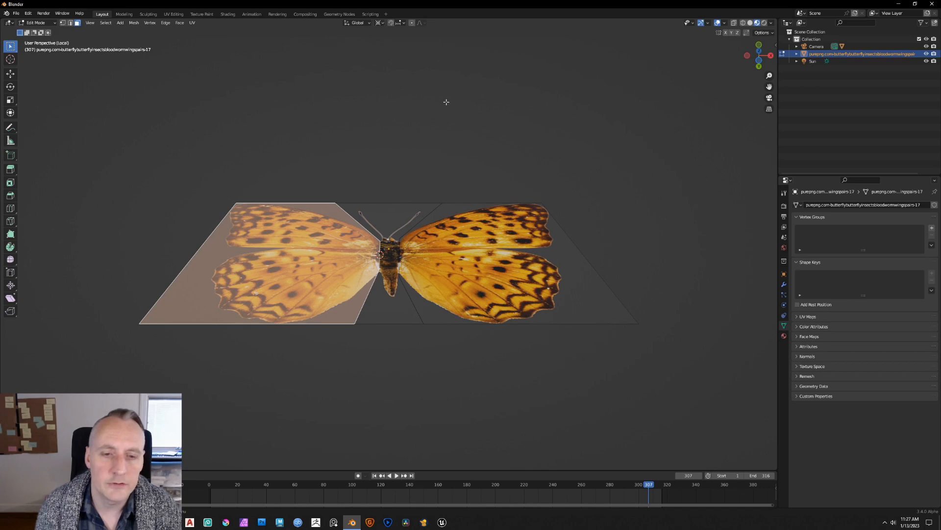
- Rotate the left wing face slightly downward about the global Z axis, hinging at the 3D cursor
{"action": "key", "text": "r"}
{"action": "key", "text": "z"}
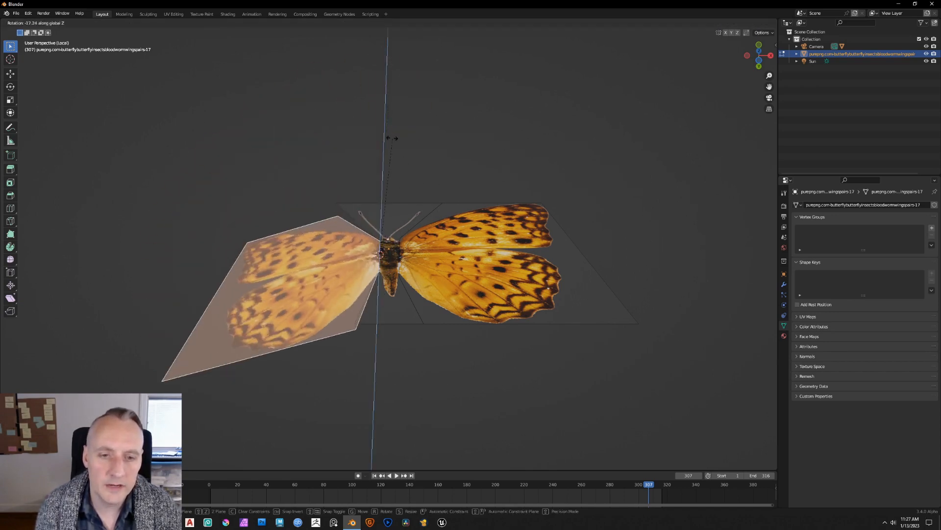
{"action": "right_click", "coordinate": [418, 169]}
{"action": "middle_click_drag", "start_coordinate": [428, 212], "coordinate": [428, 191]}
{"action": "key", "text": "r"}
{"action": "key", "text": "z"}
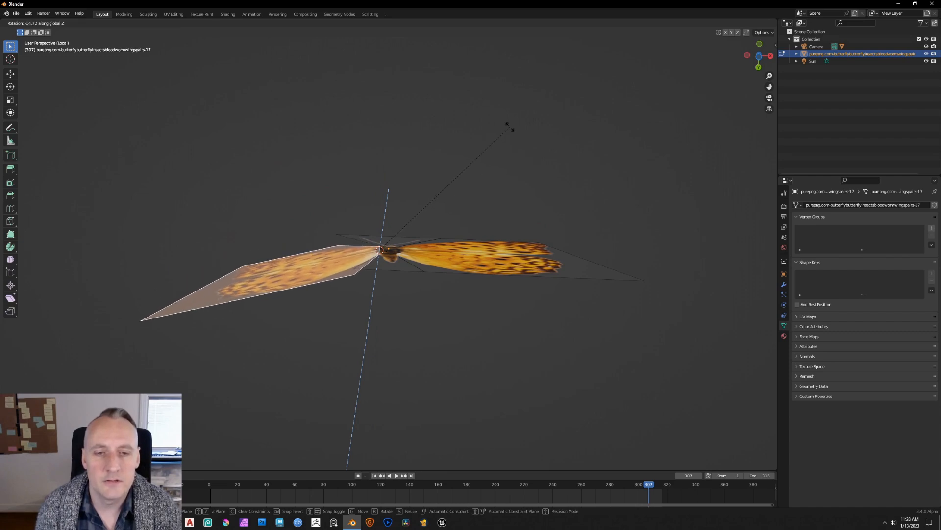
{"action": "left_click", "coordinate": [510, 131]}
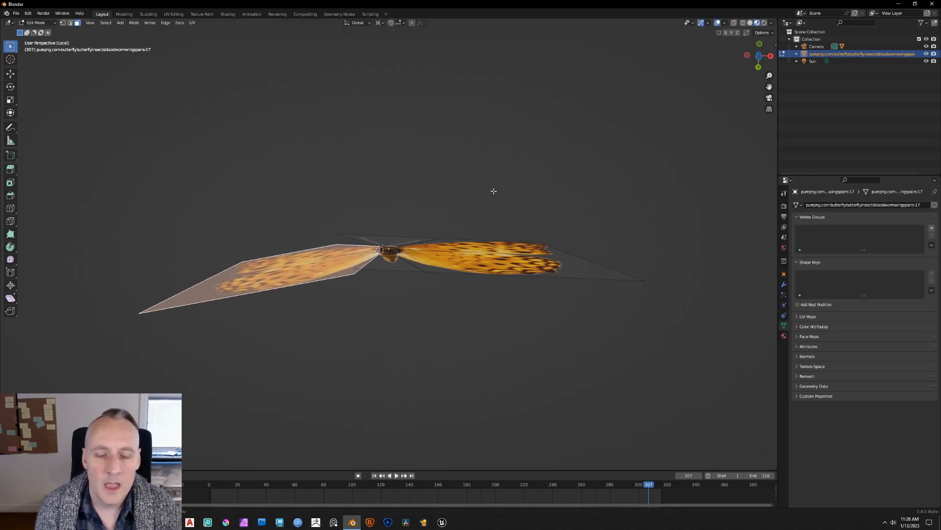
- Snap the 3D cursor to the middle of the edge where the right wing meets the body
{"action": "left_click", "coordinate": [475, 258]}
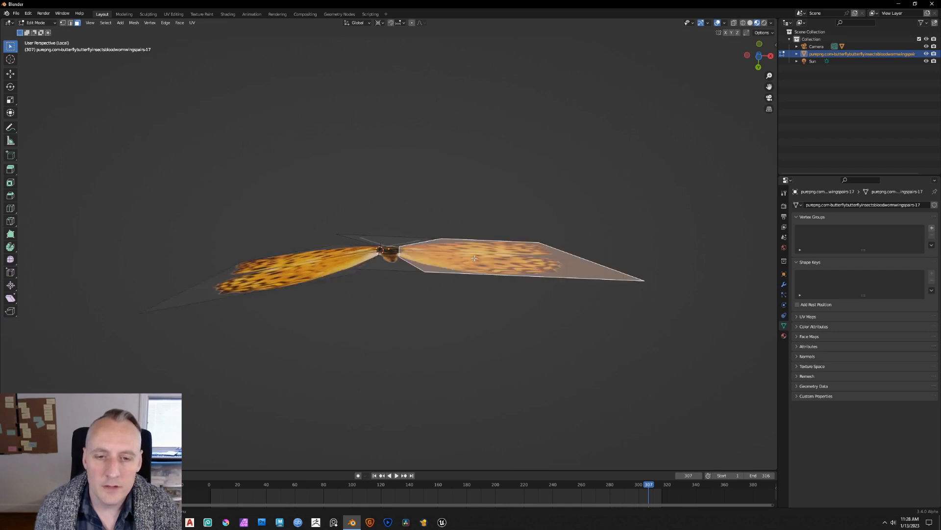
{"action": "middle_click_drag", "start_coordinate": [484, 192], "coordinate": [392, 252]}
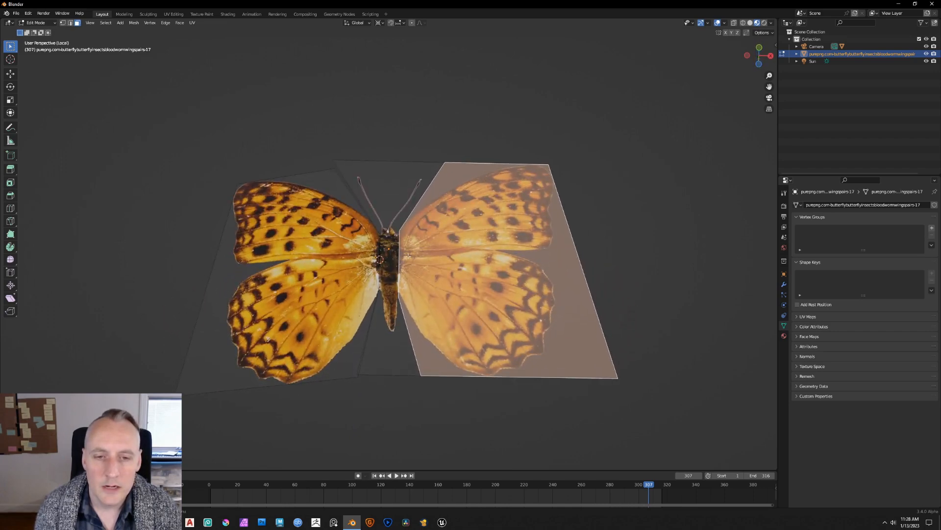
{"action": "key", "text": "Tab"}
{"action": "key", "text": "Tab"}
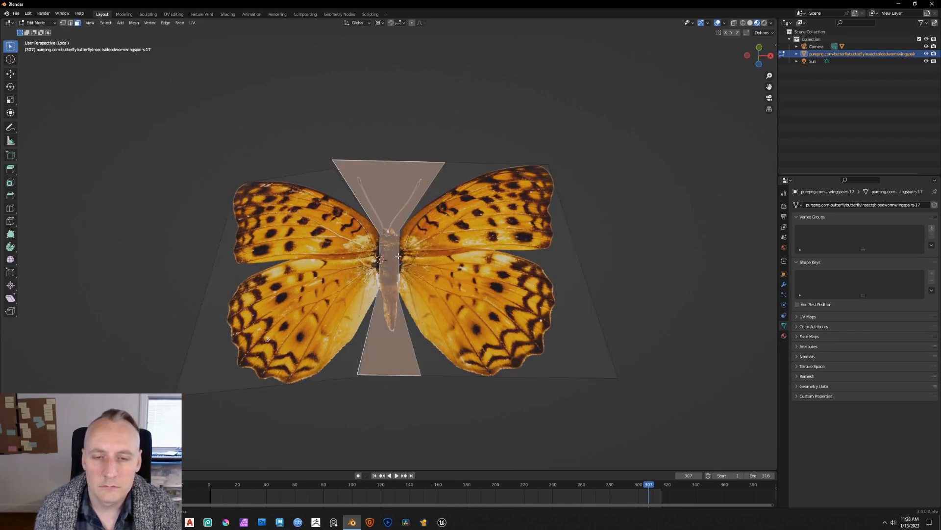
{"action": "key", "text": "2"}
{"action": "left_click", "coordinate": [400, 256]}
{"action": "key", "text": "shift+s"}
{"action": "left_click", "coordinate": [404, 302]}
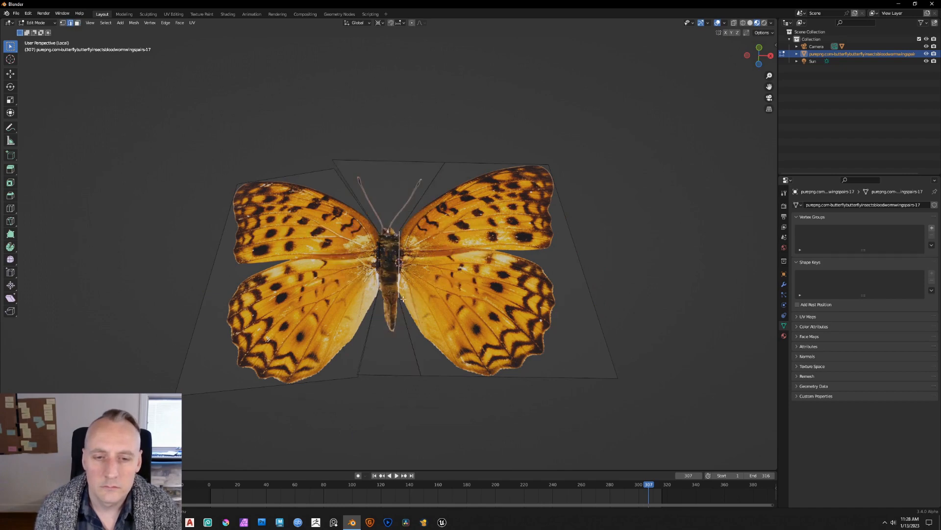
- Rotate the right wing face downward about 10° around the global Z axis at the 3D cursor and return to Object Mode
{"action": "key", "text": "Tab"}
{"action": "key", "text": "Tab"}
{"action": "key", "text": "3"}
{"action": "left_click", "coordinate": [490, 268]}
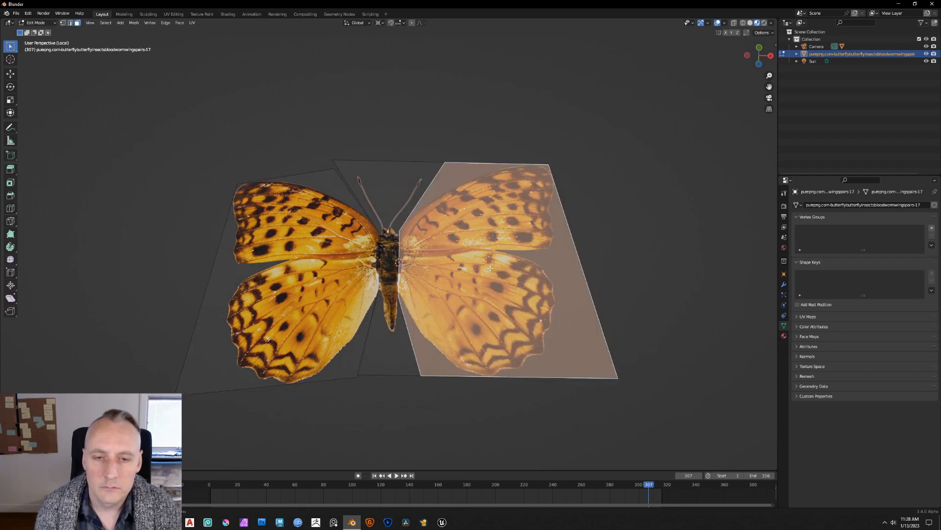
{"action": "middle_click_drag", "start_coordinate": [654, 256], "coordinate": [650, 220]}
{"action": "key", "text": "r"}
{"action": "key", "text": "z"}
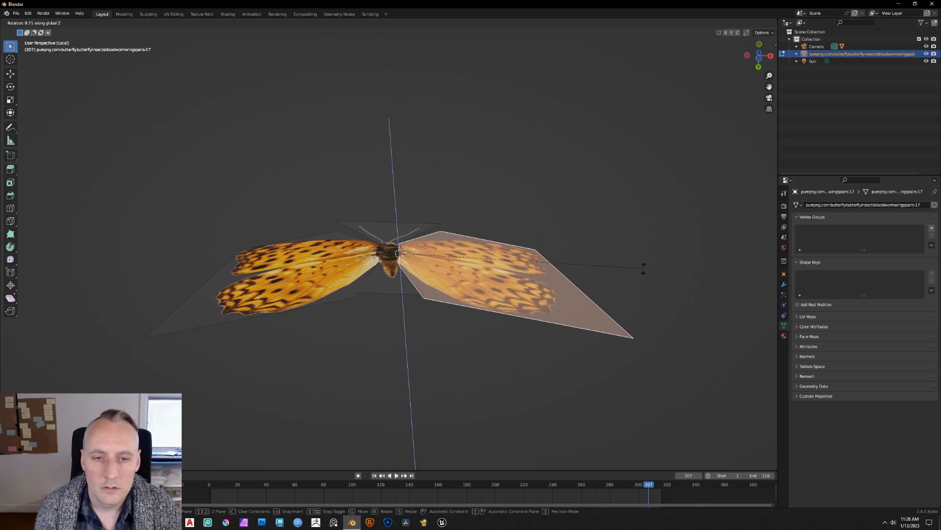
{"action": "left_click", "coordinate": [642, 265]}
{"action": "middle_click_drag", "start_coordinate": [525, 236], "coordinate": [516, 213]}
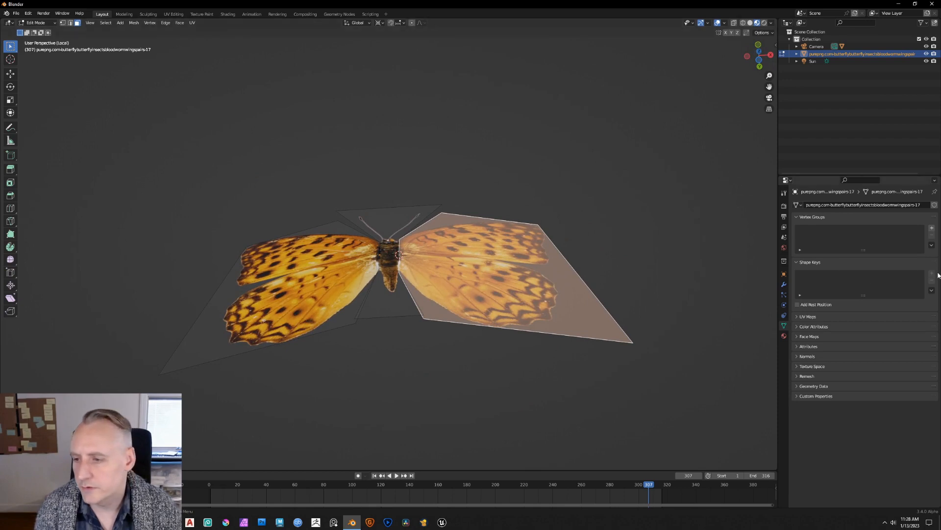
{"action": "key", "text": "Tab"}
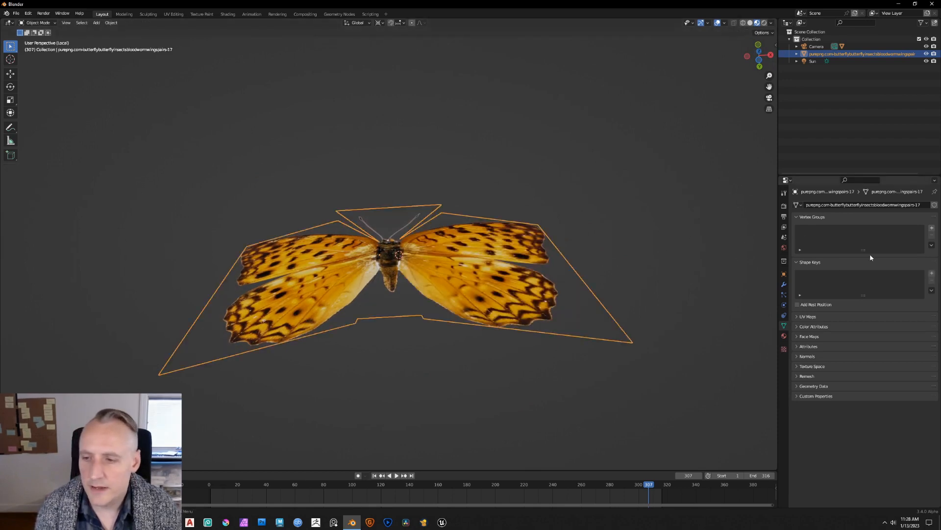
- Add a Basis and a second shape key to the butterfly, and in the second rotate the right wing face nearly upright about global Z
{"action": "left_click", "coordinate": [932, 274]}
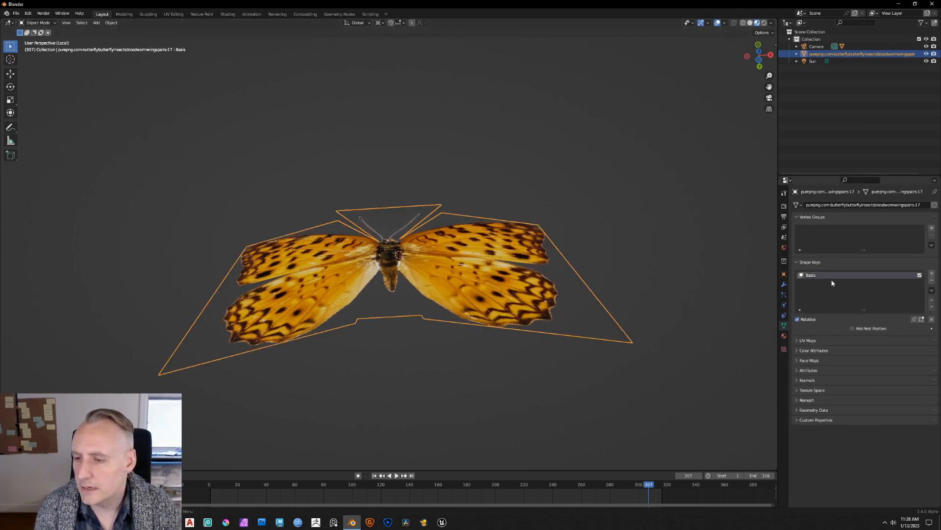
{"action": "left_click", "coordinate": [932, 275]}
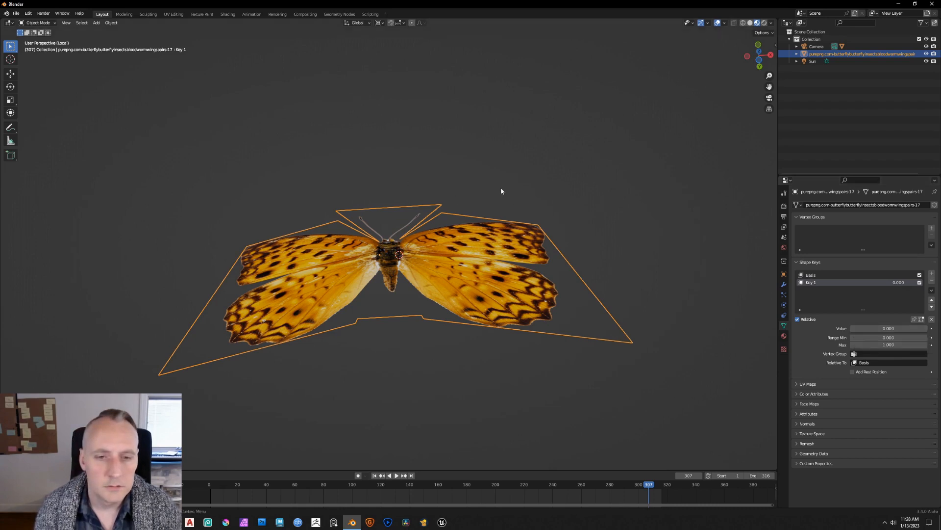
{"action": "key", "text": "Tab"}
{"action": "key", "text": "r"}
{"action": "key", "text": "z"}
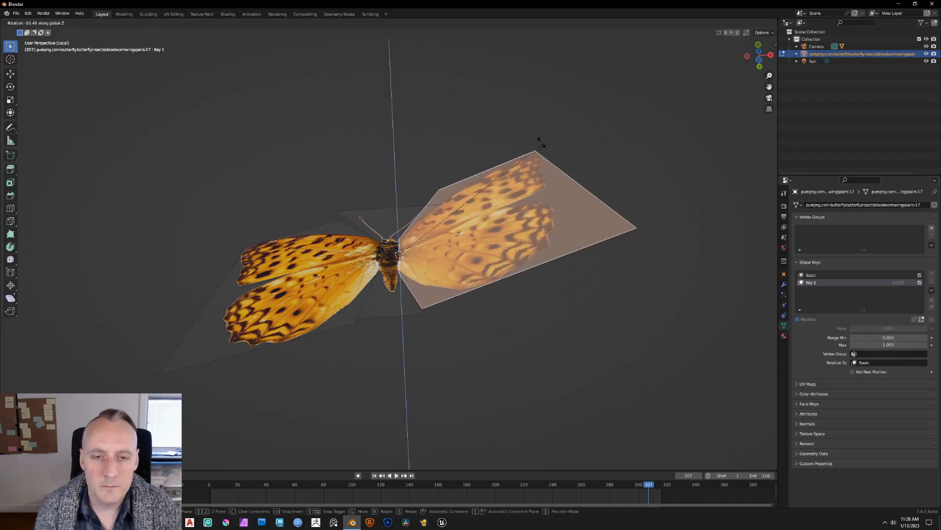
{"action": "left_click", "coordinate": [393, 96]}
{"action": "left_click", "coordinate": [336, 267]}
{"action": "key", "text": "r"}
{"action": "key", "text": "z"}
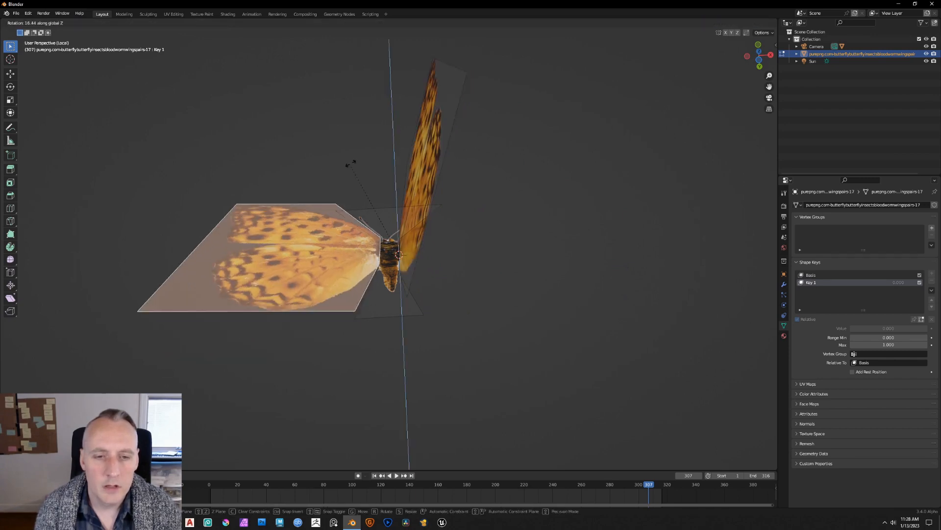
{"action": "left_click", "coordinate": [391, 256]}
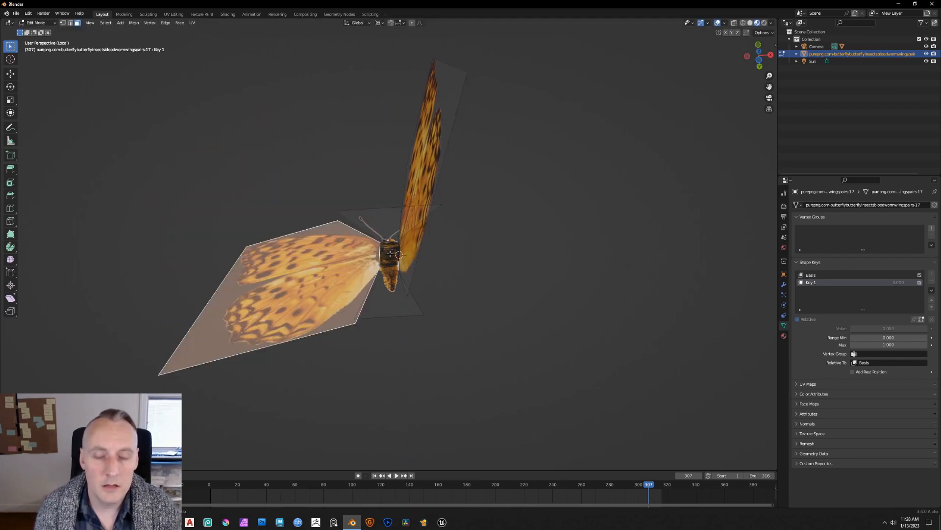
- Snap the 3D cursor to the middle of the edge where the left wing meets the body
{"action": "middle_click_drag", "start_coordinate": [390, 253], "coordinate": [395, 257]}
{"action": "key", "text": "2"}
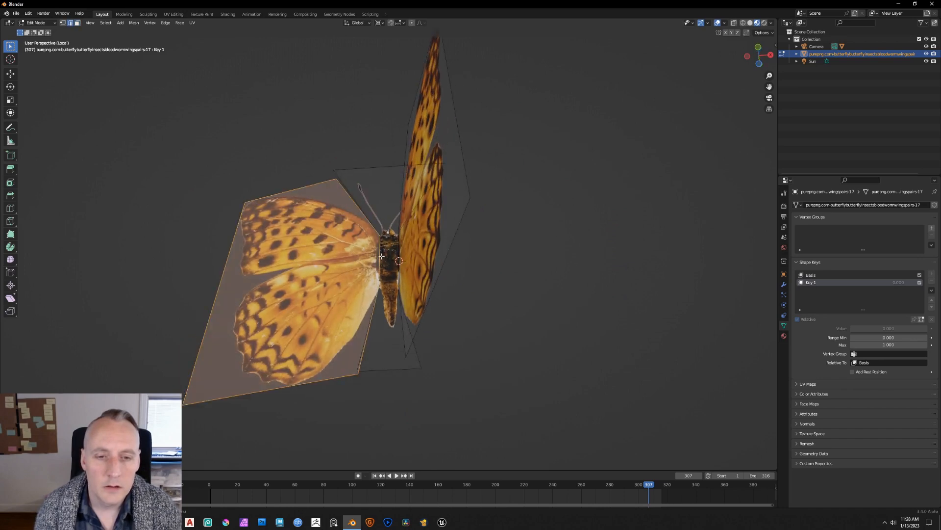
{"action": "left_click", "coordinate": [379, 253]}
{"action": "key", "text": "shift+s"}
{"action": "left_click", "coordinate": [381, 299]}
{"action": "key", "text": "Tab"}
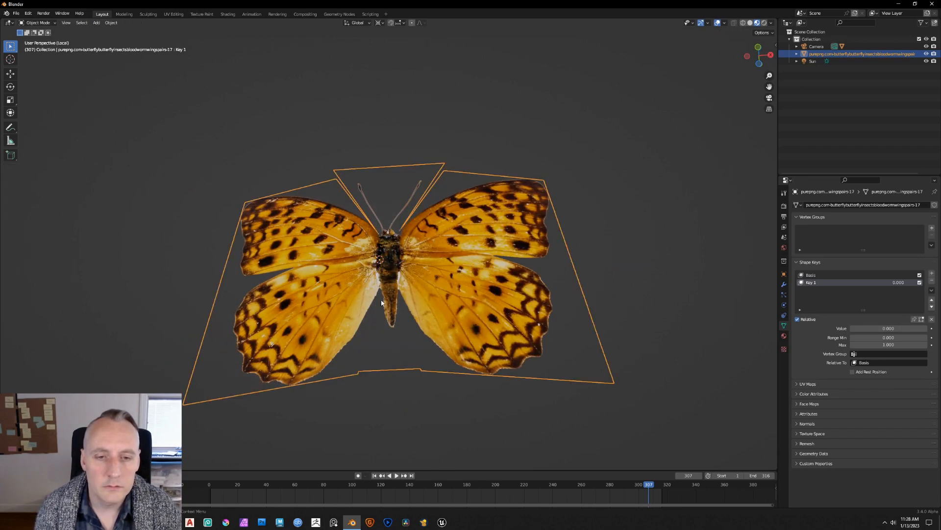
{"action": "key", "text": "Tab"}
- Rotate the left wing face nearly upright about global Z to mirror the right wing, and return to Object Mode
{"action": "key", "text": "l"}
{"action": "key", "text": "r"}
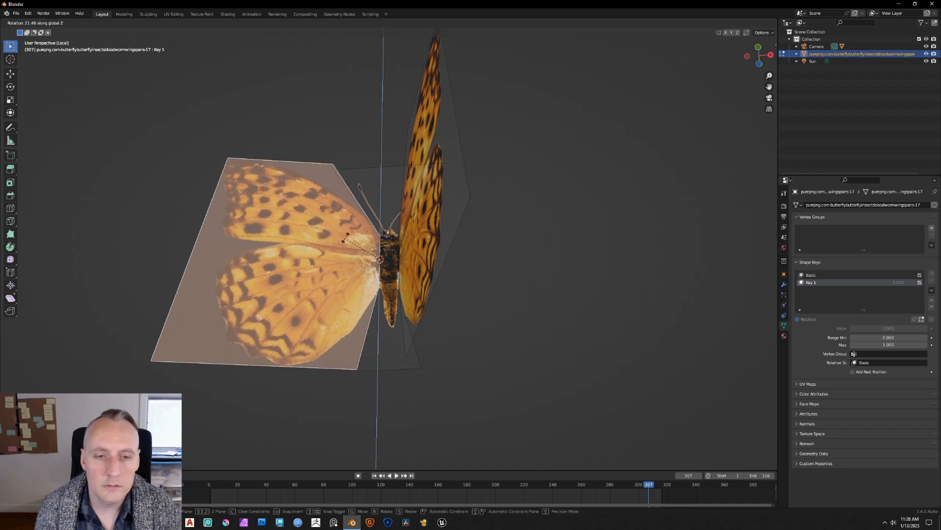
{"action": "key", "text": "z"}
{"action": "left_click", "coordinate": [384, 251]}
{"action": "middle_click_drag", "start_coordinate": [464, 243], "coordinate": [471, 218]}
{"action": "key", "text": "r"}
{"action": "key", "text": "z"}
{"action": "left_click", "coordinate": [450, 212]}
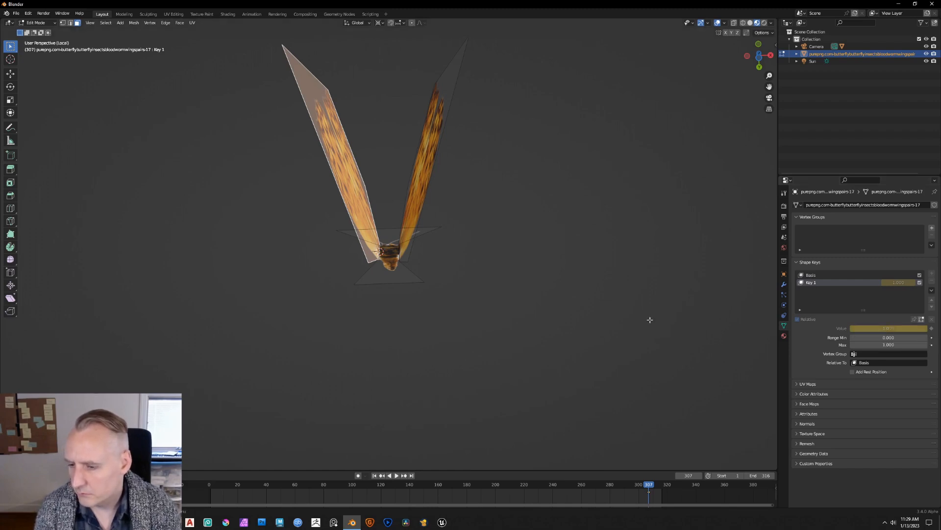
{"action": "key", "text": "Tab"}
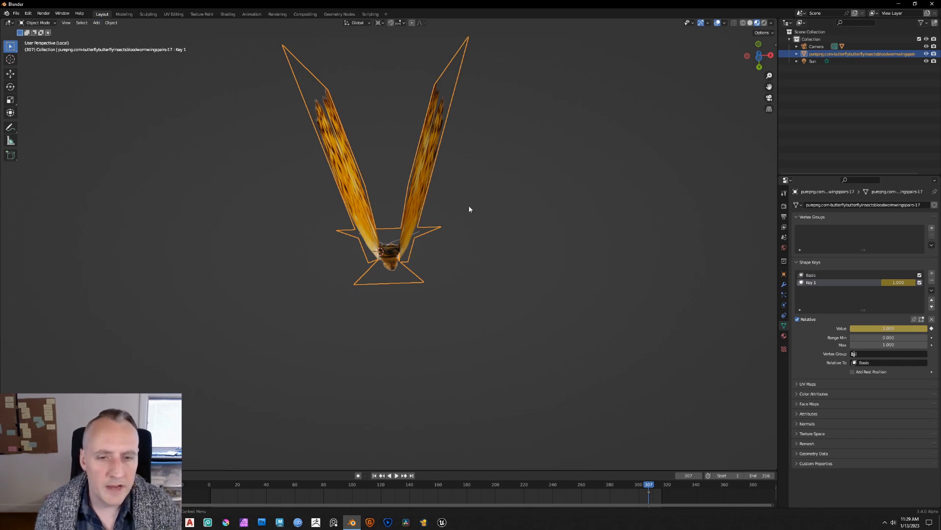
- Preview the wing flap by lowering Key 1's value to 0 and raising it to 0.897 while viewing the butterfly from different angles
{"action": "left_click_drag", "start_coordinate": [898, 330], "coordinate": [822, 330]}
{"action": "middle_click_drag", "start_coordinate": [659, 277], "coordinate": [666, 360]}
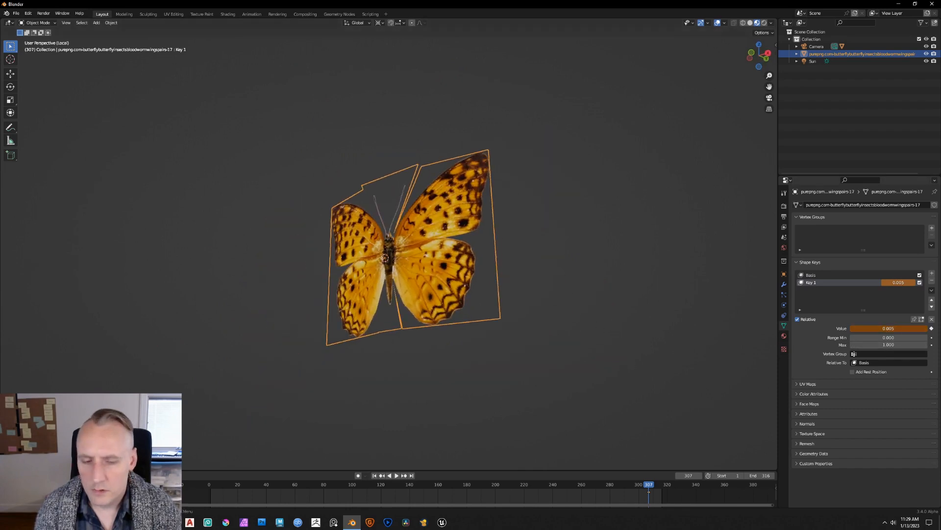
{"action": "mouse_move", "coordinate": [851, 328]}
{"action": "left_mouse_down"}
{"action": "mouse_move", "coordinate": [920, 328]}
{"action": "mouse_move", "coordinate": [851, 328]}
{"action": "left_mouse_up"}
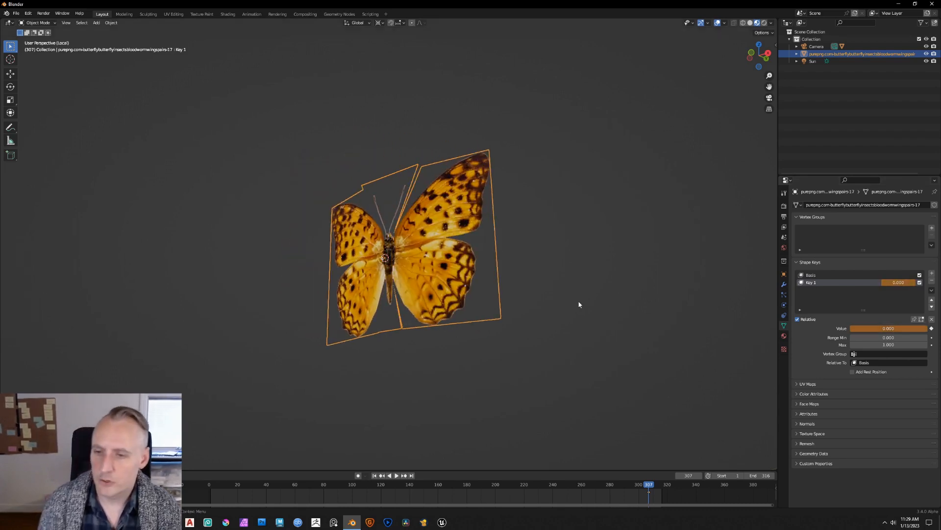
{"action": "middle_click_drag", "start_coordinate": [579, 305], "coordinate": [591, 236]}
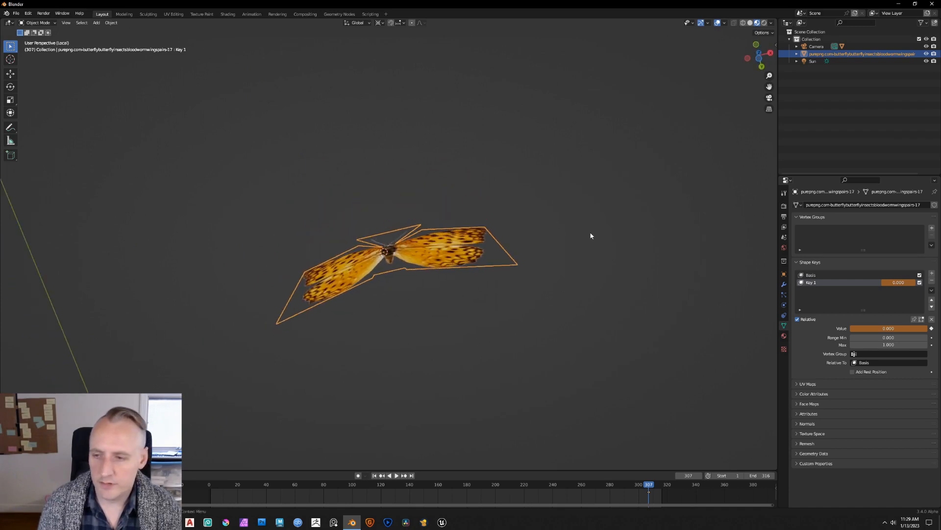
{"action": "left_click_drag", "start_coordinate": [885, 328], "coordinate": [923, 328]}
{"action": "middle_click_drag", "start_coordinate": [571, 281], "coordinate": [617, 328]}
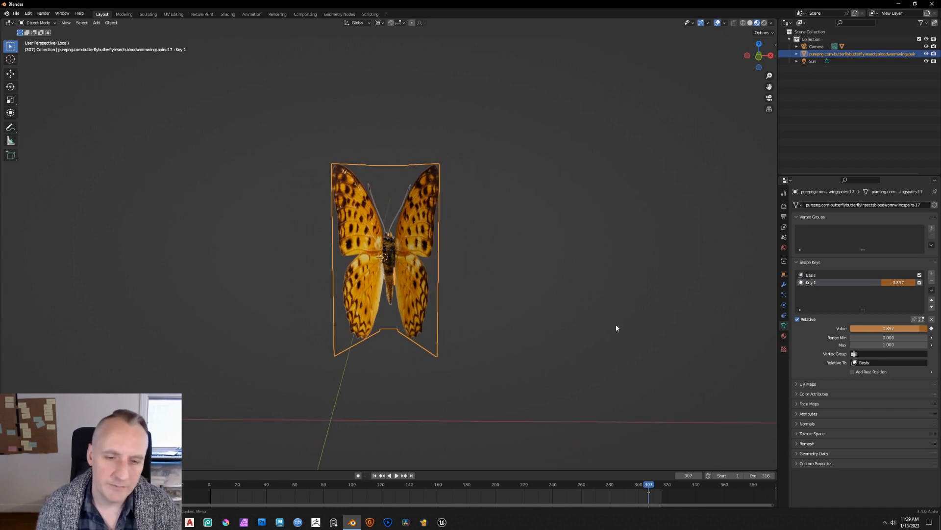
- Test backface culling on the butterfly material and turn it off, and set the material's blend mode to Alpha Hashed
{"action": "left_click", "coordinate": [784, 337]}
{"action": "scroll", "coordinate": [824, 348], "scroll_direction": "down", "scroll_amount": 10}
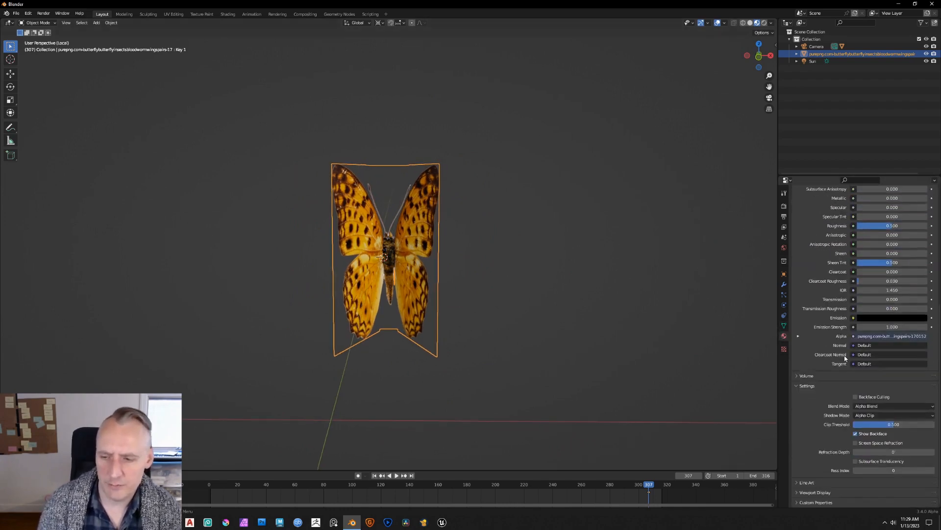
{"action": "left_click", "coordinate": [855, 397]}
{"action": "middle_click_drag", "start_coordinate": [603, 315], "coordinate": [649, 325]}
{"action": "left_click", "coordinate": [856, 396]}
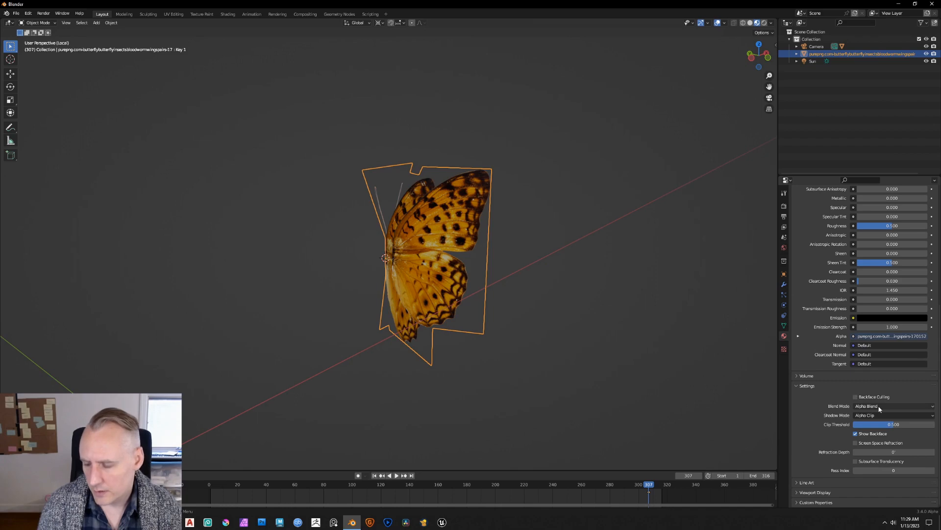
{"action": "left_click", "coordinate": [880, 406]}
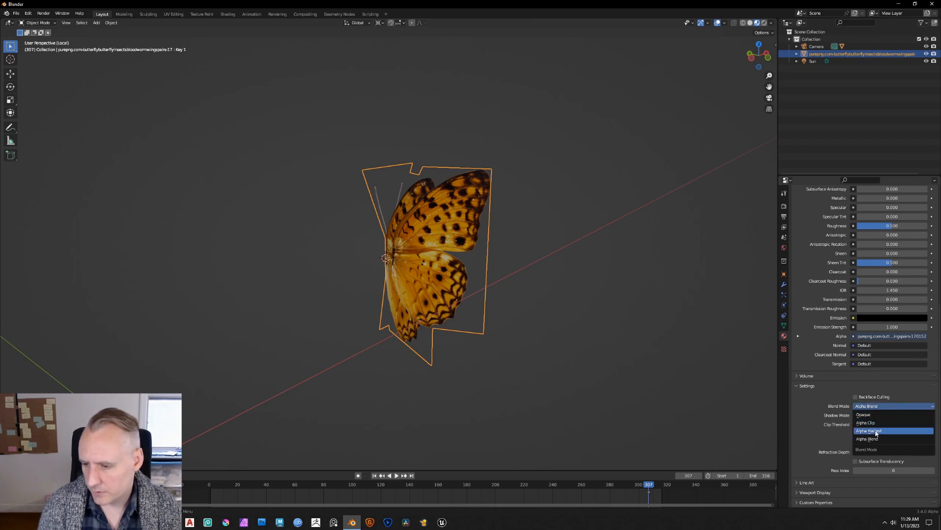
{"action": "left_click", "coordinate": [876, 431]}
{"action": "mouse_move", "coordinate": [549, 274]}
{"action": "middle_mouse_down"}
{"action": "mouse_move", "coordinate": [633, 317]}
{"action": "mouse_move", "coordinate": [555, 319]}
{"action": "mouse_move", "coordinate": [659, 316]}
{"action": "middle_mouse_up"}
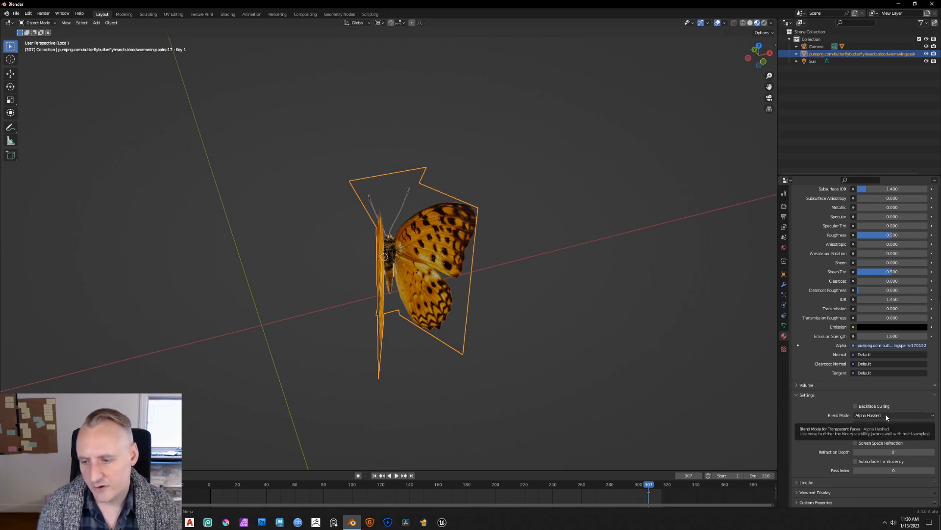
- Examine the wings' transparency up close and from several angles, hiding the viewport overlays for a clean view
{"action": "middle_click_drag", "start_coordinate": [523, 316], "coordinate": [508, 293]}
{"action": "scroll", "coordinate": [380, 236], "scroll_direction": "up", "scroll_amount": 5}
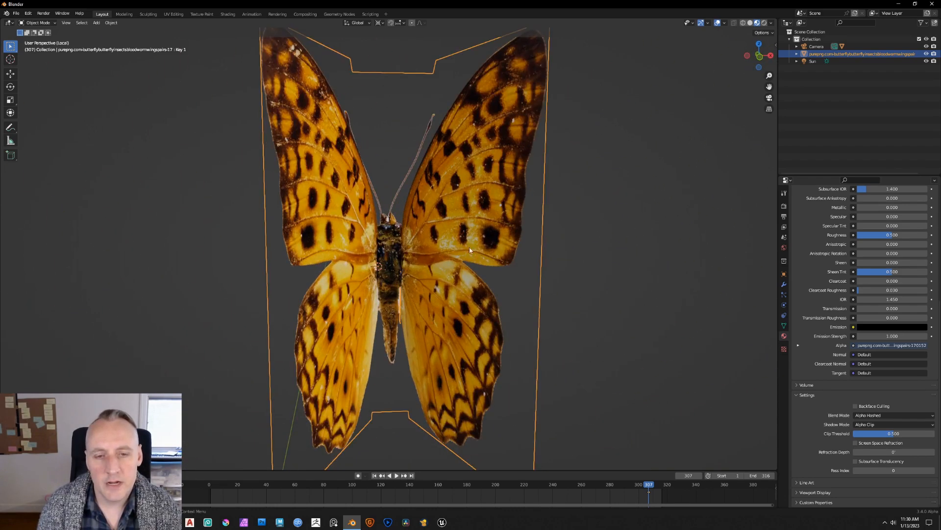
{"action": "middle_click_drag", "start_coordinate": [470, 250], "coordinate": [467, 269]}
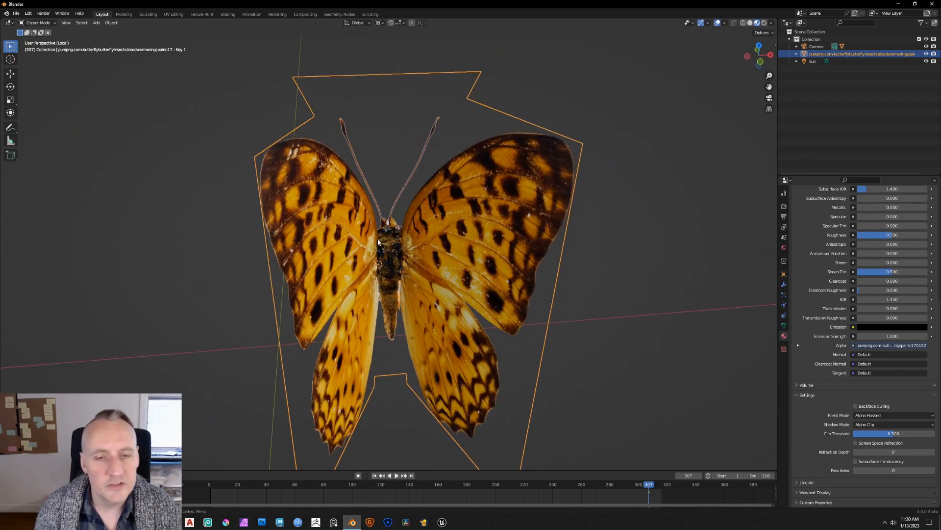
{"action": "middle_click_drag", "start_coordinate": [389, 253], "coordinate": [393, 226]}
{"action": "scroll", "coordinate": [394, 224], "scroll_direction": "down", "scroll_amount": 4}
{"action": "middle_click_drag", "start_coordinate": [523, 322], "coordinate": [508, 273]}
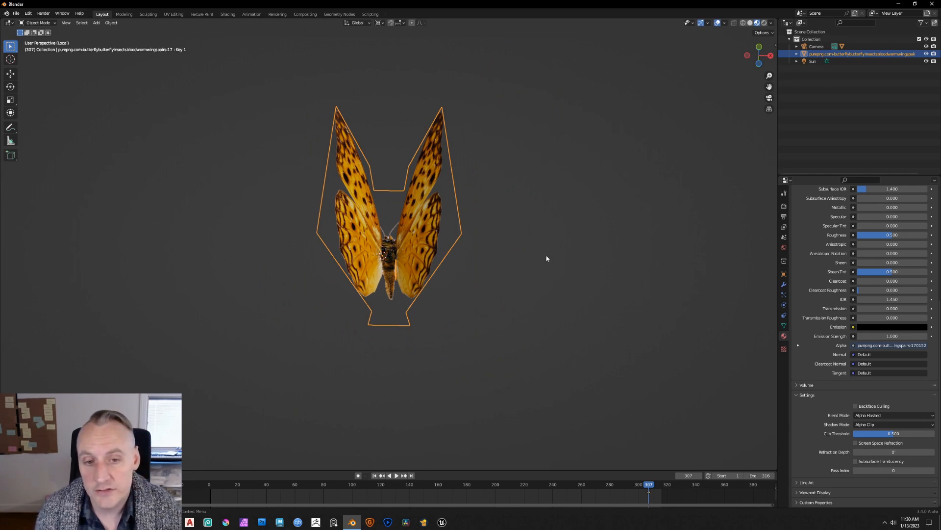
{"action": "mouse_move", "coordinate": [470, 261]}
{"action": "middle_mouse_down"}
{"action": "mouse_move", "coordinate": [456, 236]}
{"action": "mouse_move", "coordinate": [456, 271]}
{"action": "mouse_move", "coordinate": [551, 301]}
{"action": "mouse_move", "coordinate": [585, 263]}
{"action": "mouse_move", "coordinate": [439, 266]}
{"action": "mouse_move", "coordinate": [464, 266]}
{"action": "mouse_move", "coordinate": [510, 296]}
{"action": "mouse_move", "coordinate": [546, 290]}
{"action": "mouse_move", "coordinate": [515, 302]}
{"action": "mouse_move", "coordinate": [432, 282]}
{"action": "mouse_move", "coordinate": [465, 211]}
{"action": "mouse_move", "coordinate": [414, 212]}
{"action": "mouse_move", "coordinate": [457, 250]}
{"action": "middle_mouse_up"}
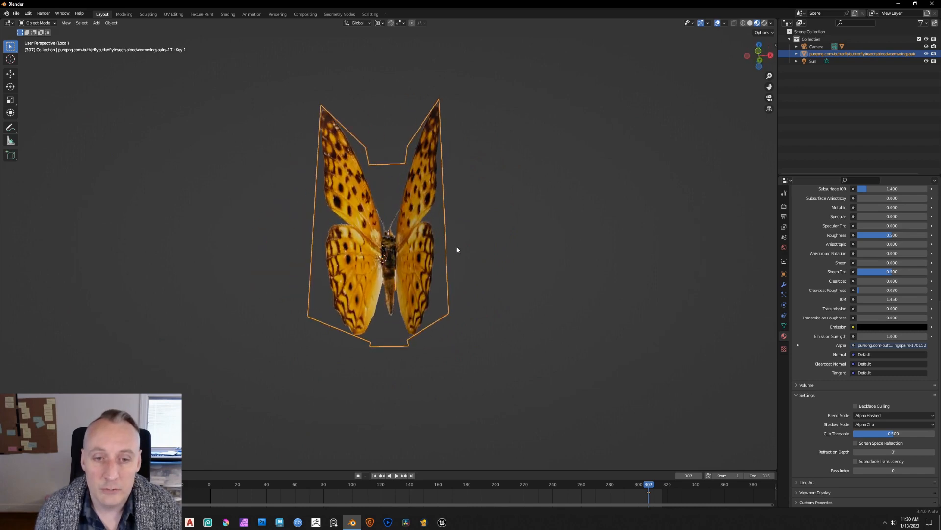
{"action": "left_click", "coordinate": [718, 25]}
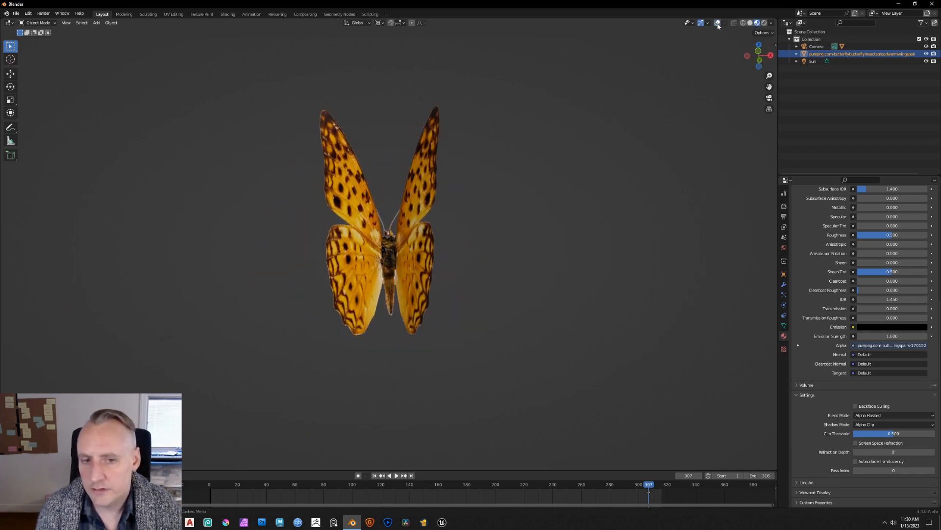
{"action": "middle_click_drag", "start_coordinate": [637, 219], "coordinate": [658, 310]}
{"action": "middle_click_drag", "start_coordinate": [681, 264], "coordinate": [659, 262]}
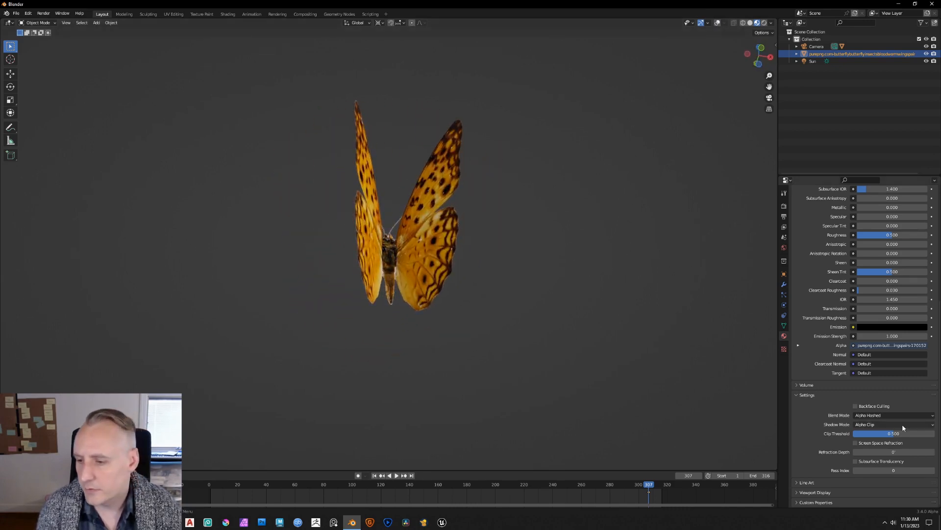
- Test the wing flap by varying Key 1's value while viewing from several angles, and finish with the value at 1.000
{"action": "left_click", "coordinate": [784, 326]}
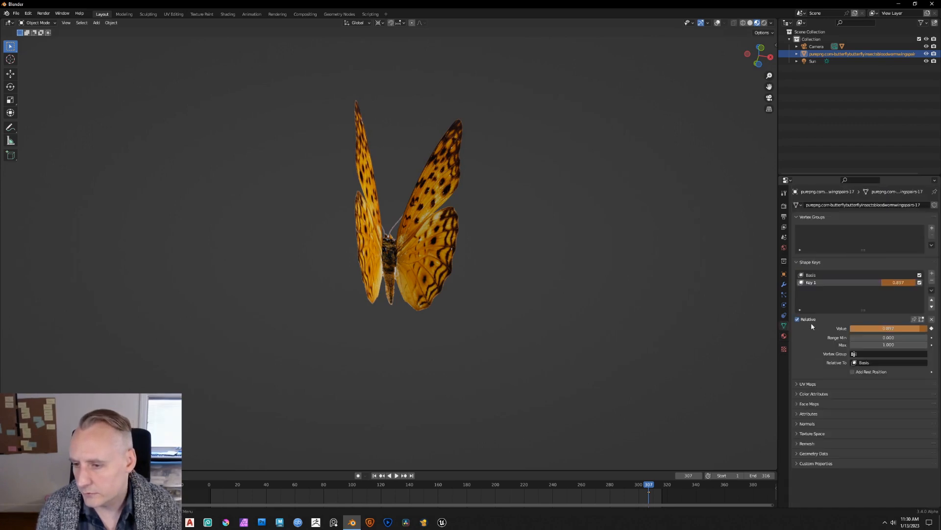
{"action": "mouse_move", "coordinate": [899, 328]}
{"action": "left_mouse_down"}
{"action": "mouse_move", "coordinate": [840, 328]}
{"action": "mouse_move", "coordinate": [929, 330]}
{"action": "mouse_move", "coordinate": [852, 330]}
{"action": "mouse_move", "coordinate": [916, 330]}
{"action": "mouse_move", "coordinate": [892, 330]}
{"action": "left_mouse_up"}
{"action": "middle_click_drag", "start_coordinate": [555, 256], "coordinate": [664, 367]}
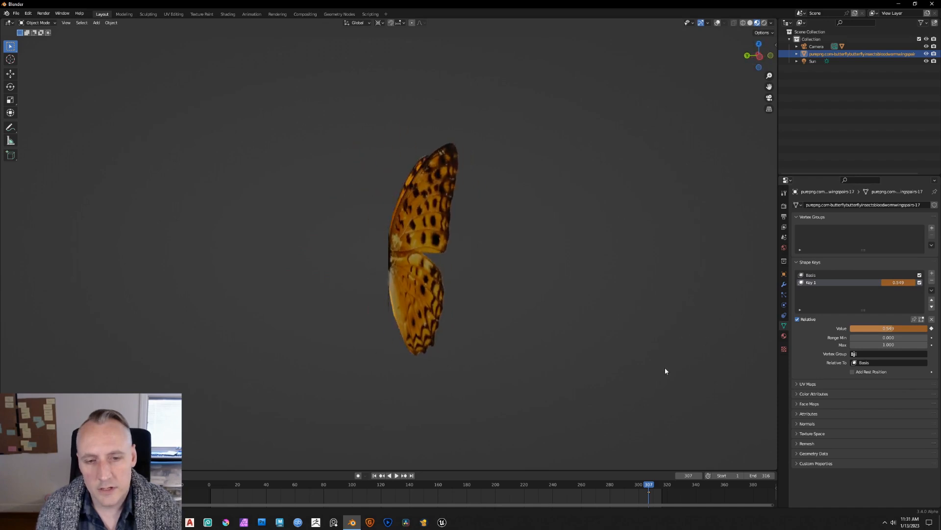
{"action": "left_click_drag", "start_coordinate": [892, 328], "coordinate": [851, 328]}
{"action": "middle_click_drag", "start_coordinate": [621, 257], "coordinate": [548, 336]}
{"action": "left_click_drag", "start_coordinate": [863, 328], "coordinate": [926, 328]}
{"action": "mouse_move", "coordinate": [680, 286]}
{"action": "middle_mouse_down"}
{"action": "mouse_move", "coordinate": [596, 339]}
{"action": "mouse_move", "coordinate": [664, 262]}
{"action": "mouse_move", "coordinate": [702, 282]}
{"action": "mouse_move", "coordinate": [675, 270]}
{"action": "middle_mouse_up"}
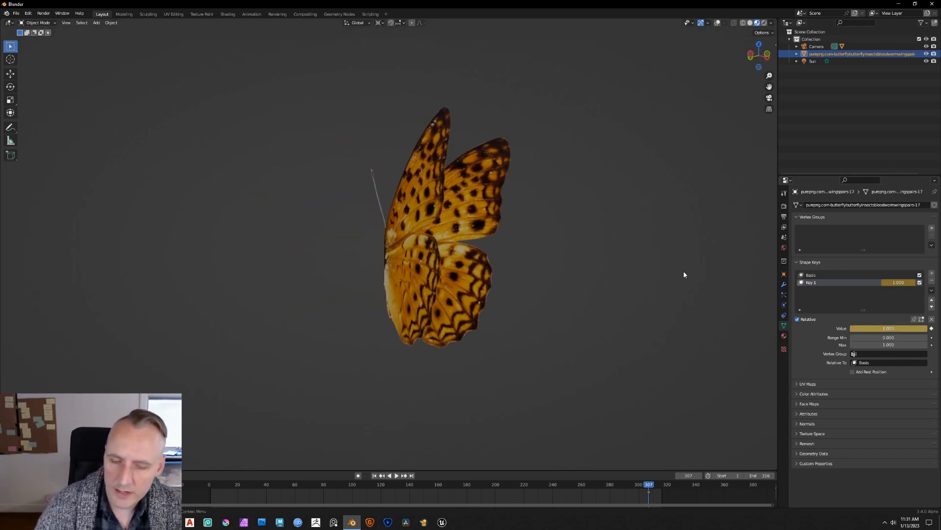
- Leave local view to show the whole scene, and look through the camera with the viewport overlays turned back on
{"action": "key", "text": "KP_0"}
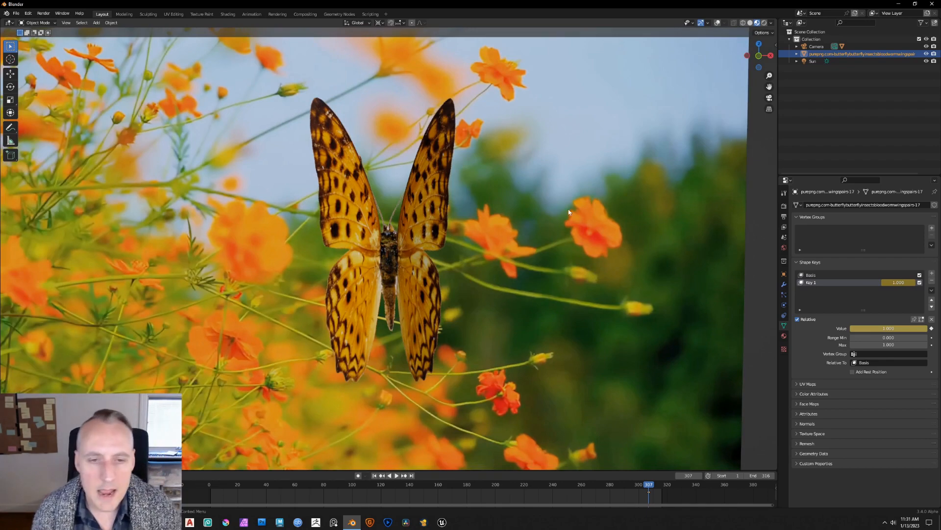
{"action": "scroll", "coordinate": [569, 212], "scroll_direction": "down", "scroll_amount": 2}
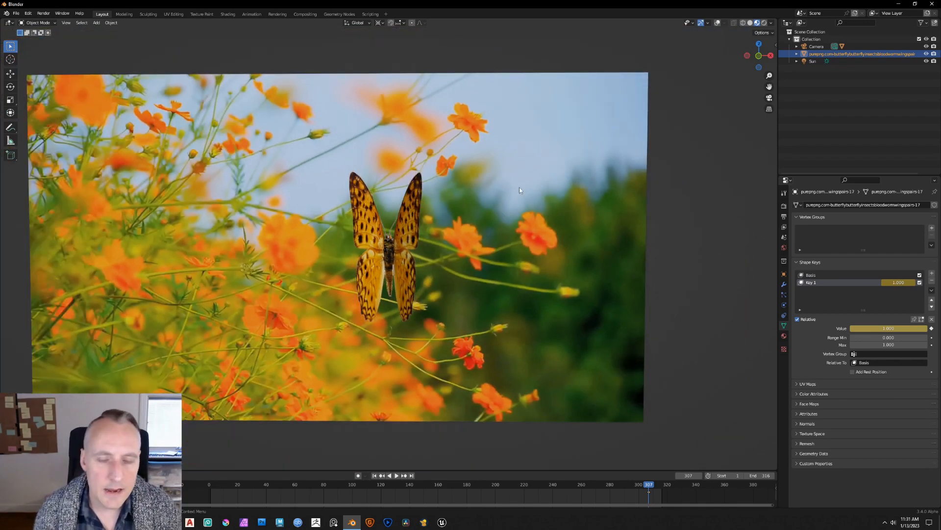
{"action": "left_click", "coordinate": [769, 98]}
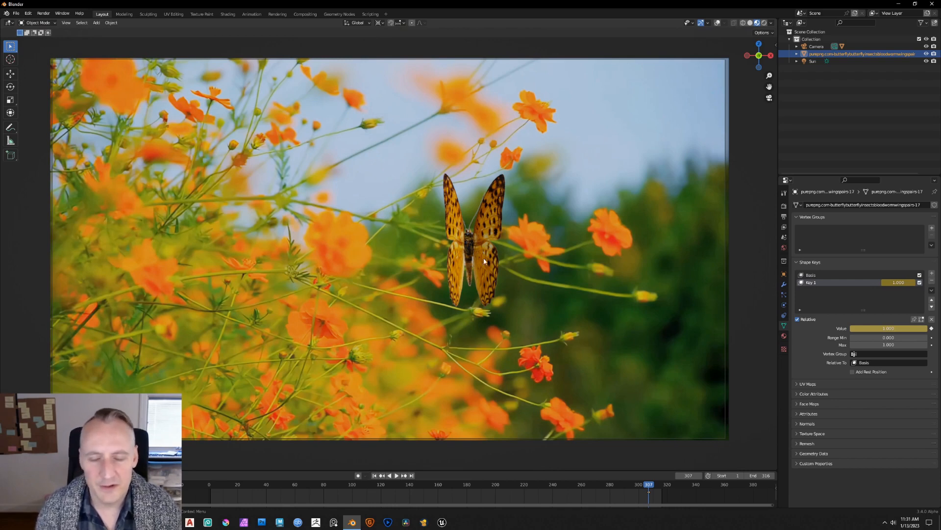
{"action": "key", "text": "g"}
{"action": "right_click", "coordinate": [525, 260]}
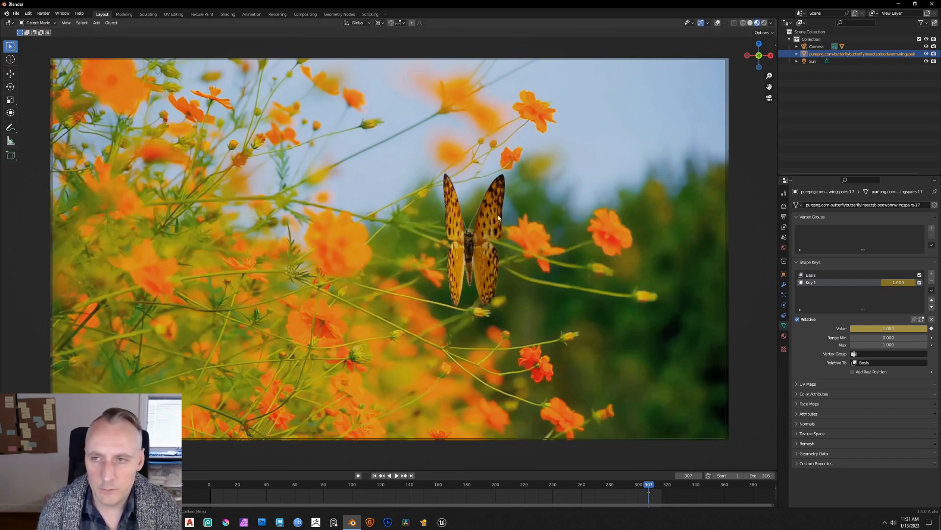
{"action": "left_click", "coordinate": [717, 22]}
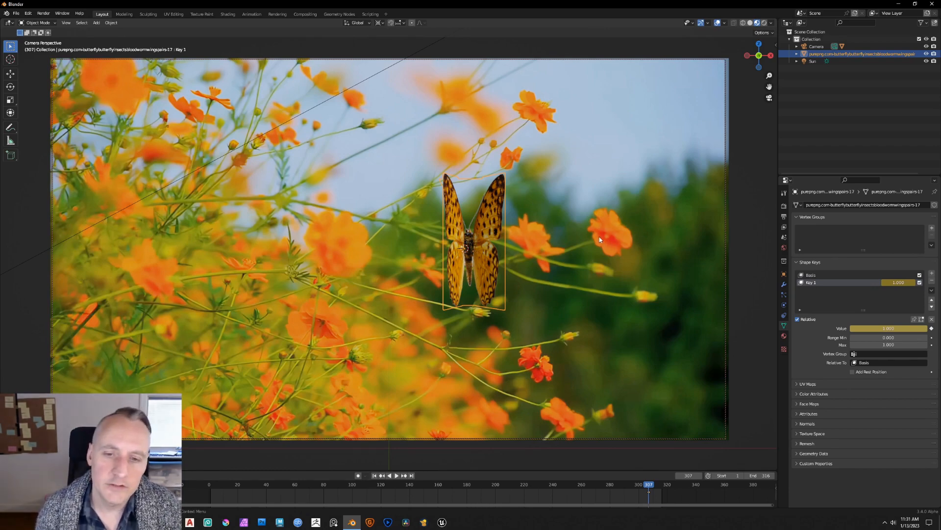
- Play the camera animation, stop at frame 252, and enlarge the timeline area below the viewport
{"action": "key", "text": "space"}
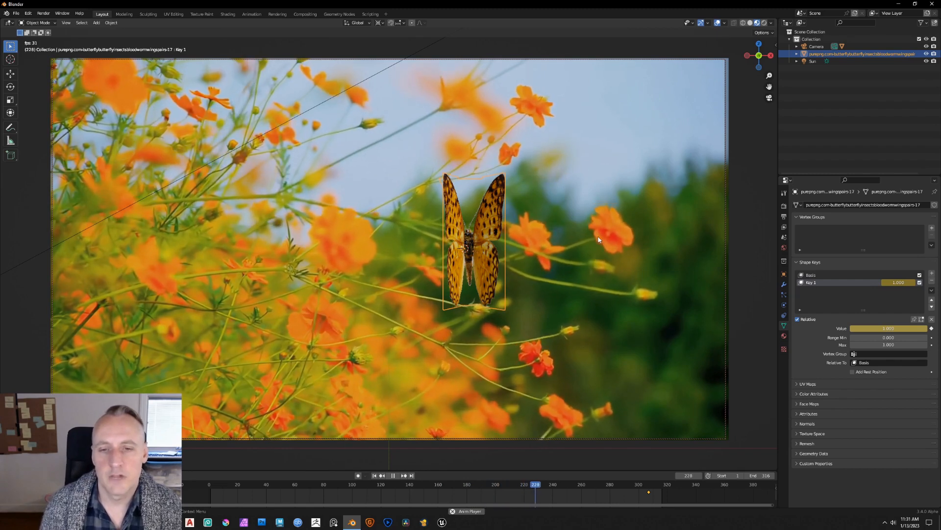
{"action": "key", "text": "space"}
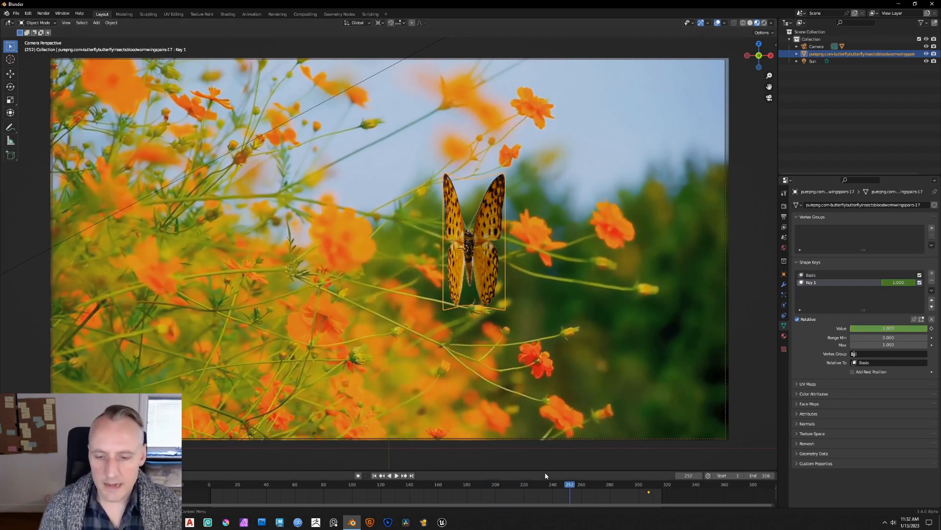
{"action": "left_click_drag", "start_coordinate": [546, 470], "coordinate": [546, 431]}
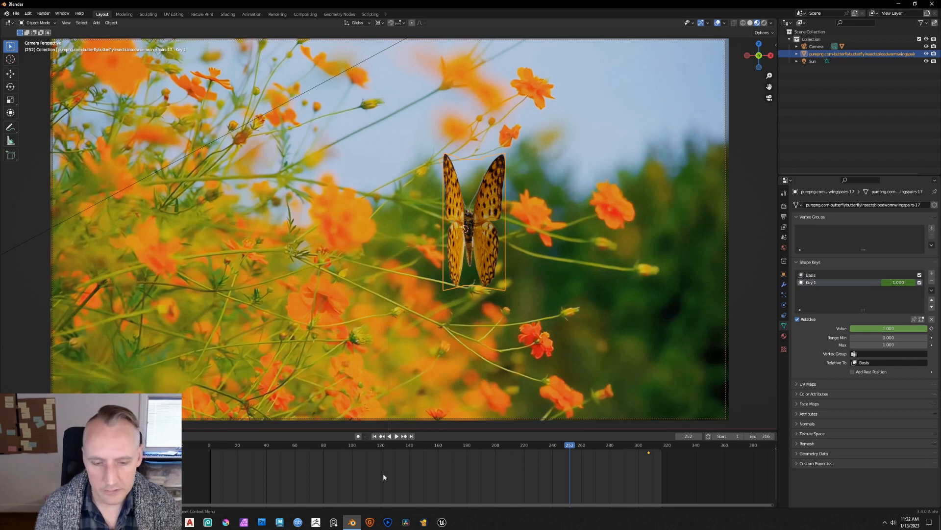
- Return to frame 1 and move the butterfly from mid-frame down to the lower right area of the camera frame
{"action": "left_click", "coordinate": [375, 436]}
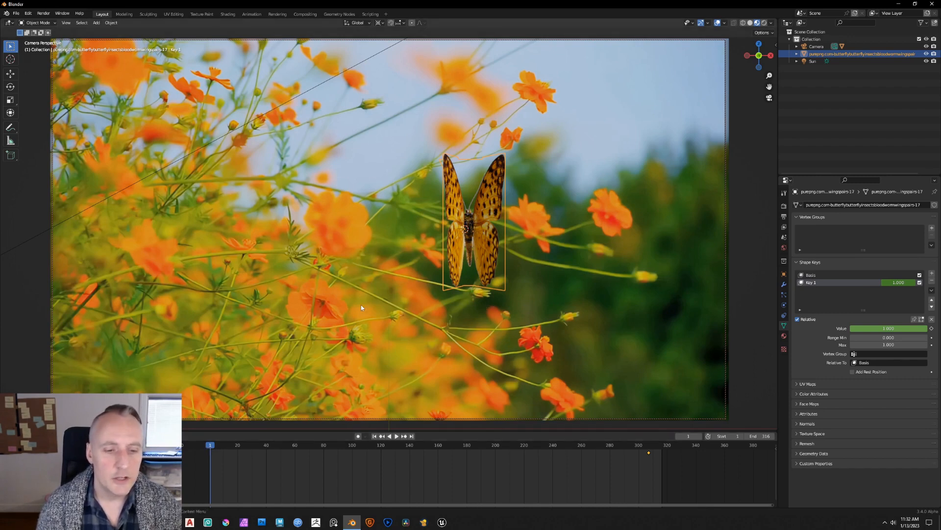
{"action": "mouse_move", "coordinate": [210, 445]}
{"action": "left_mouse_down"}
{"action": "mouse_move", "coordinate": [269, 447]}
{"action": "mouse_move", "coordinate": [209, 447]}
{"action": "left_mouse_up"}
{"action": "left_click", "coordinate": [374, 437]}
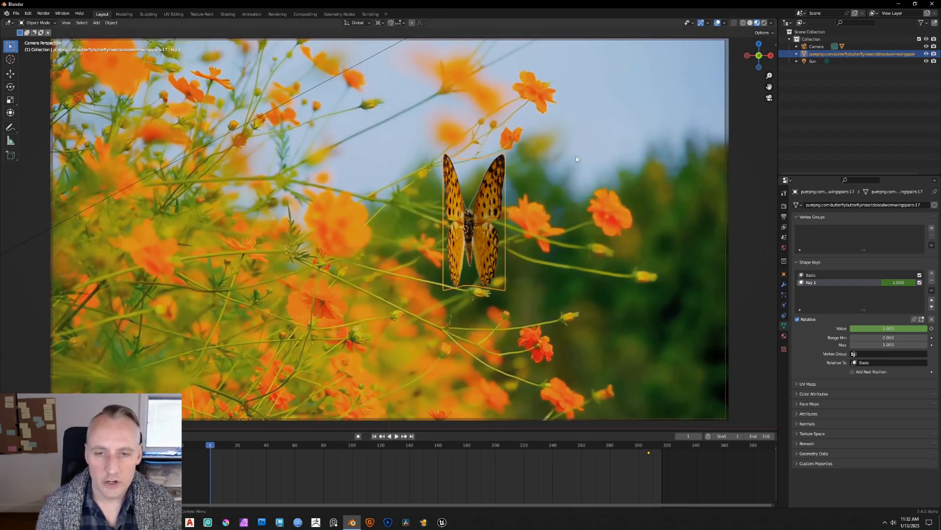
{"action": "key", "text": "g"}
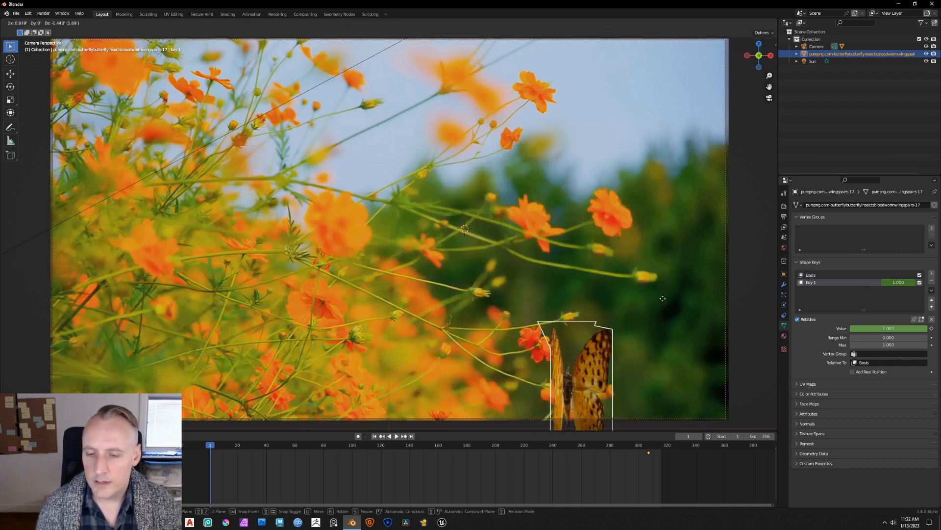
{"action": "left_click", "coordinate": [667, 259]}
{"action": "key", "text": "r"}
{"action": "key", "text": "z"}
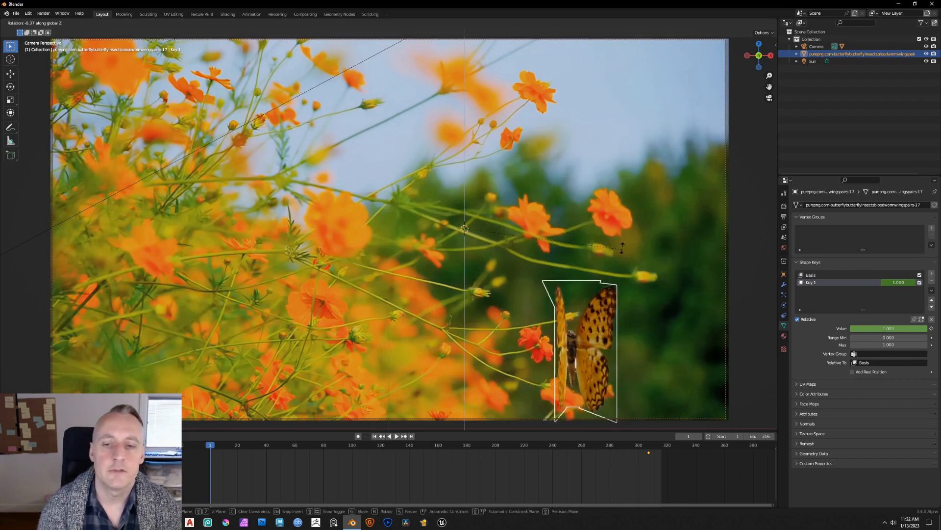
{"action": "left_click", "coordinate": [630, 232]}
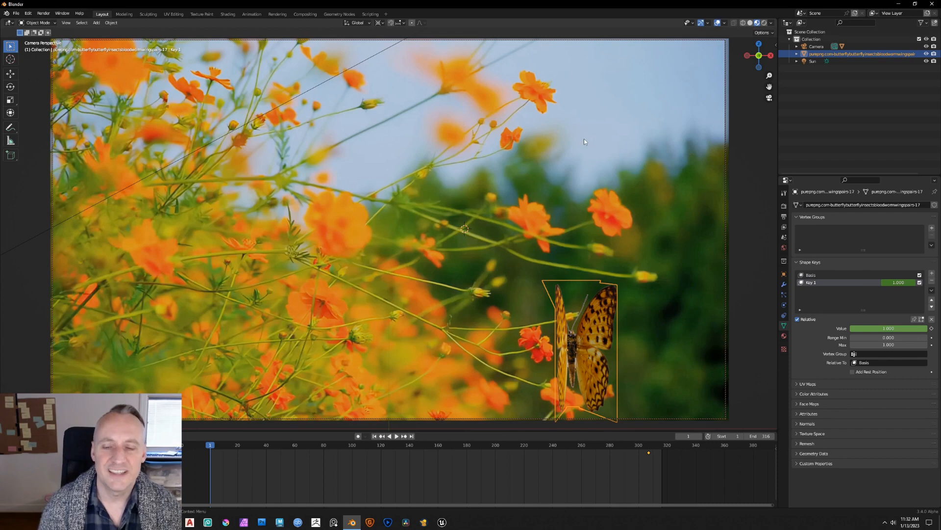
- Set the transform pivot point to Individual Origins and rotate the butterfly about the global Z axis
{"action": "left_click", "coordinate": [383, 25]}
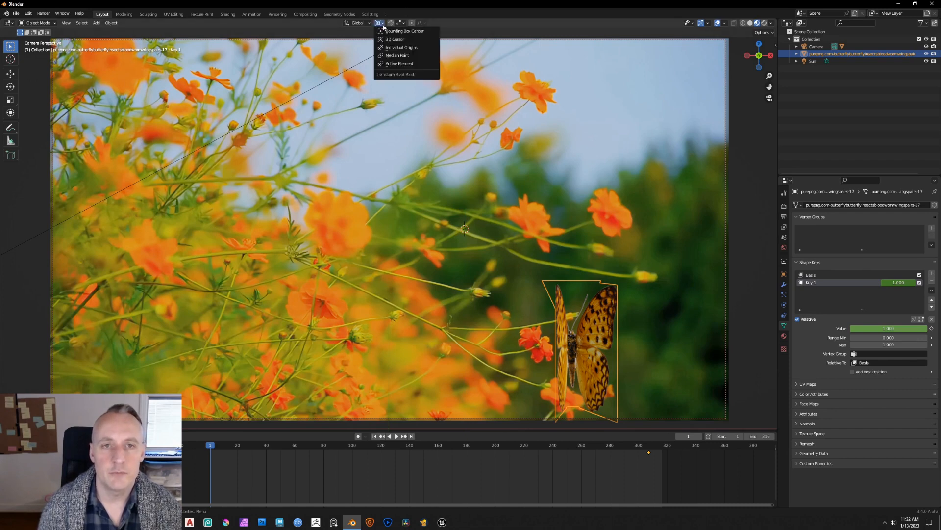
{"action": "left_click", "coordinate": [395, 48]}
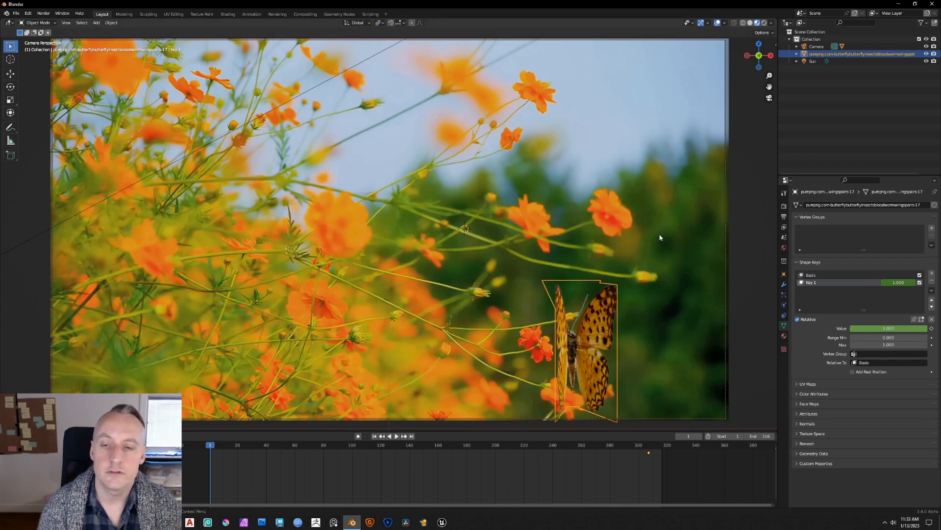
{"action": "key", "text": "r"}
{"action": "key", "text": "z"}
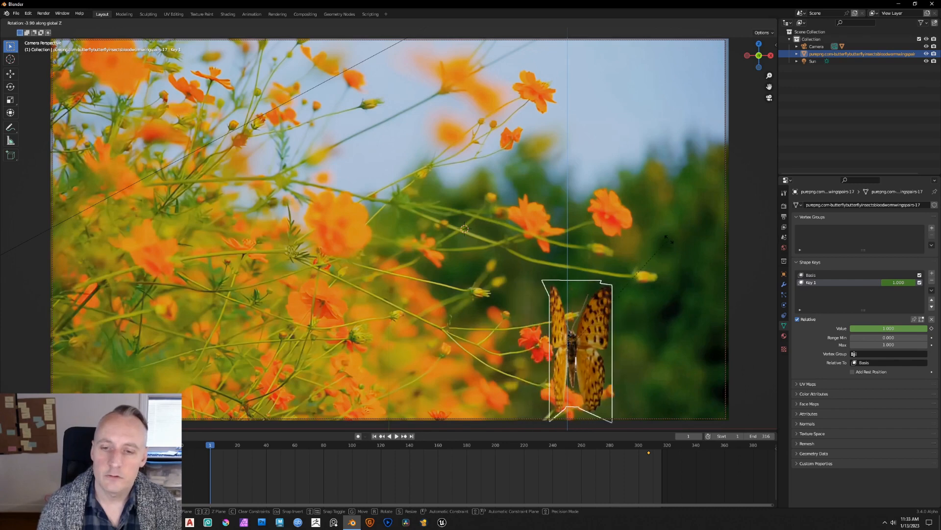
{"action": "left_click", "coordinate": [722, 369]}
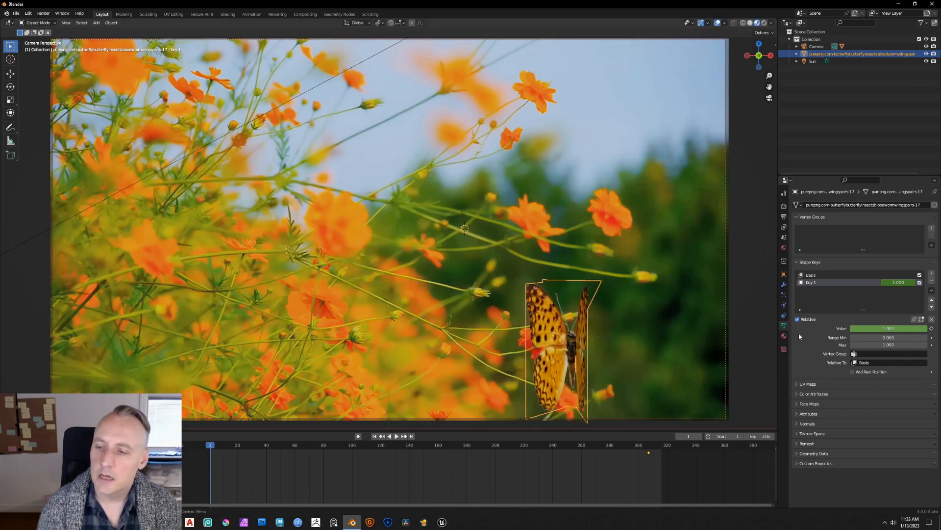
- Set Key 1's value to 0.512 and tilt the butterfly about -41° around its local X axis
{"action": "left_click_drag", "start_coordinate": [888, 328], "coordinate": [860, 328]}
{"action": "key", "text": "r"}
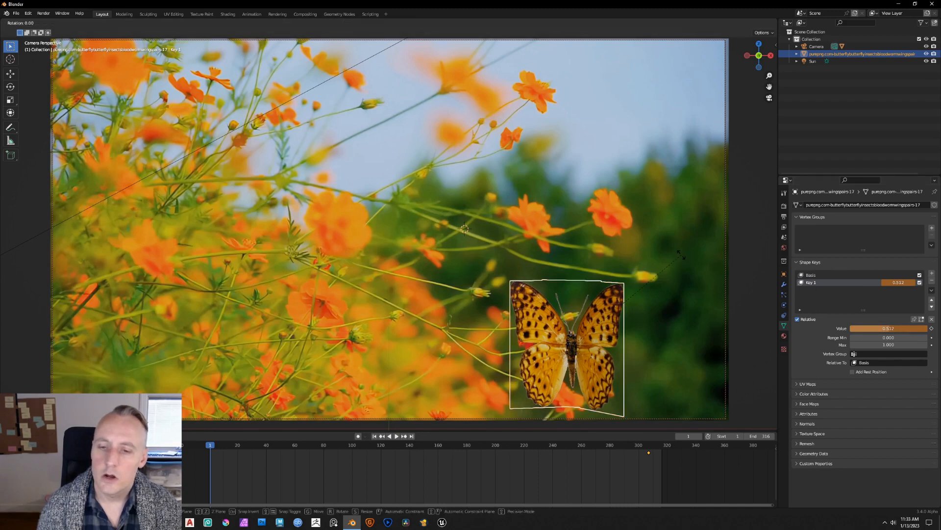
{"action": "key", "text": "x"}
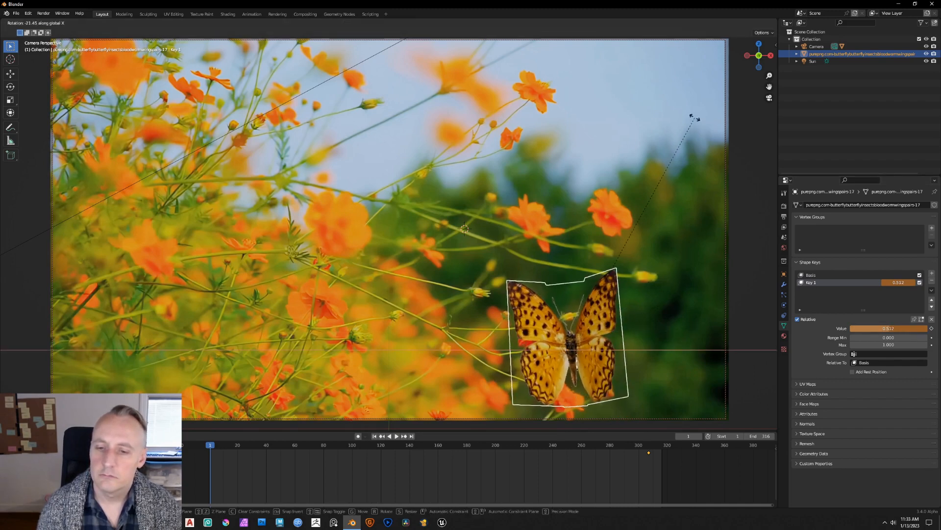
{"action": "key", "text": "x"}
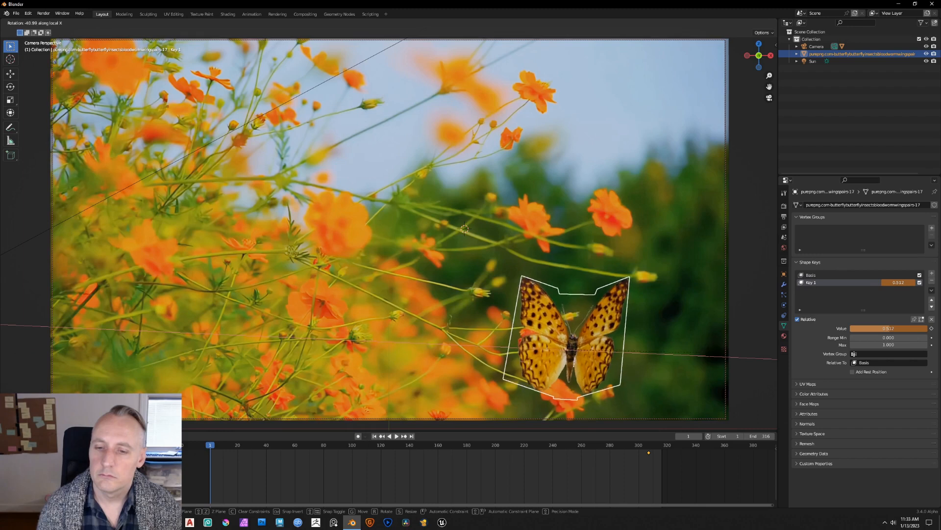
{"action": "left_click", "coordinate": [706, 350]}
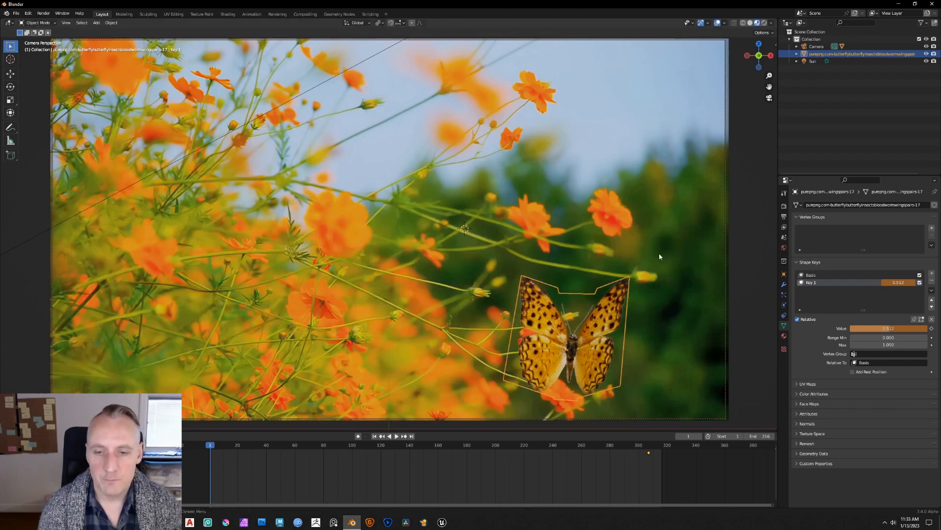
- Reposition the butterfly in front of the dark trees, just above and to the right of the small red flowers
{"action": "key", "text": "g"}
{"action": "left_click", "coordinate": [687, 340]}
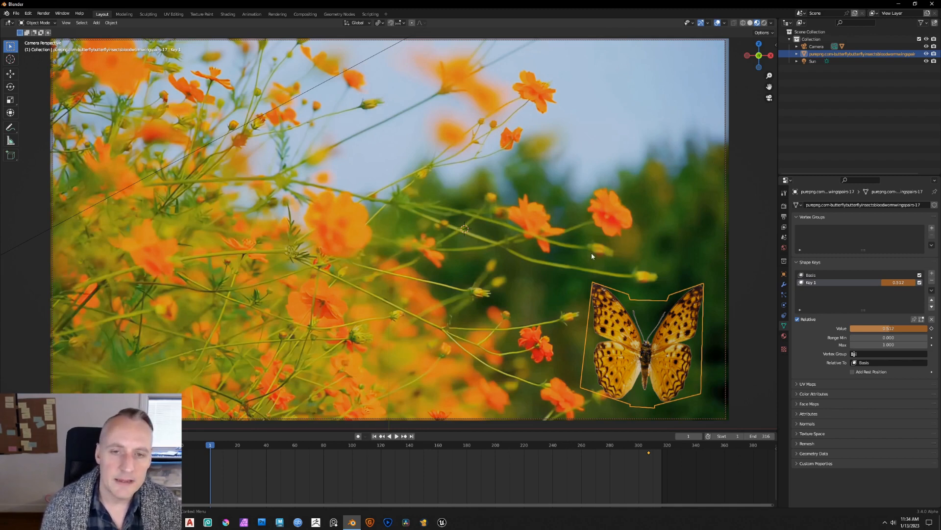
{"action": "left_click", "coordinate": [427, 176]}
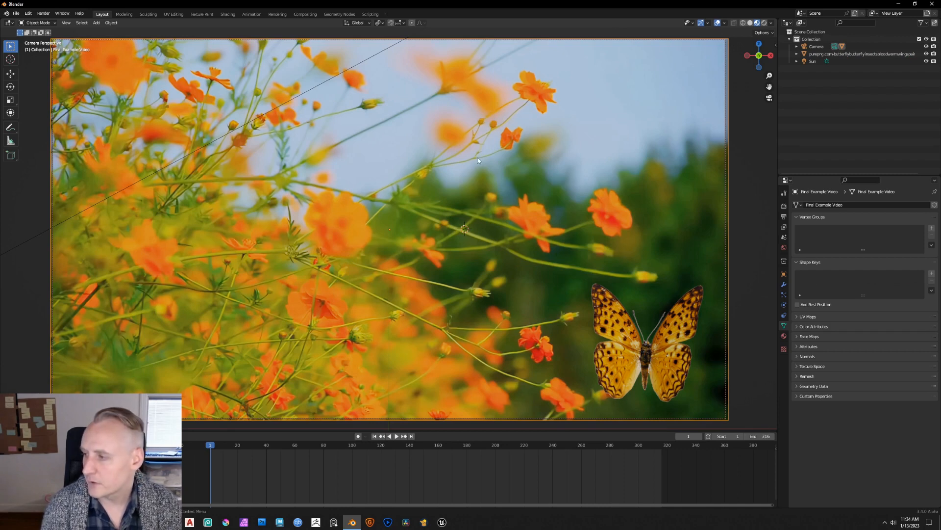
{"action": "left_click", "coordinate": [625, 348]}
{"action": "key", "text": "g"}
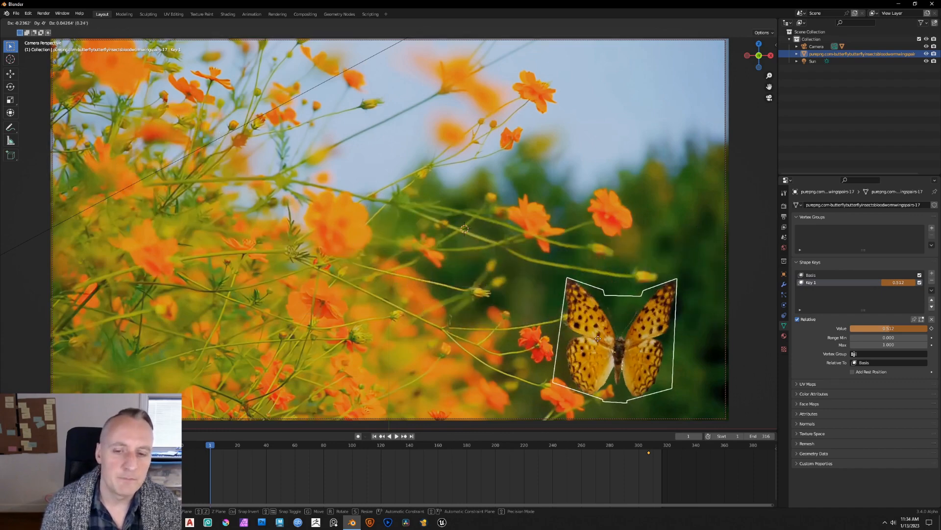
{"action": "left_click", "coordinate": [586, 317]}
{"action": "left_click", "coordinate": [448, 231]}
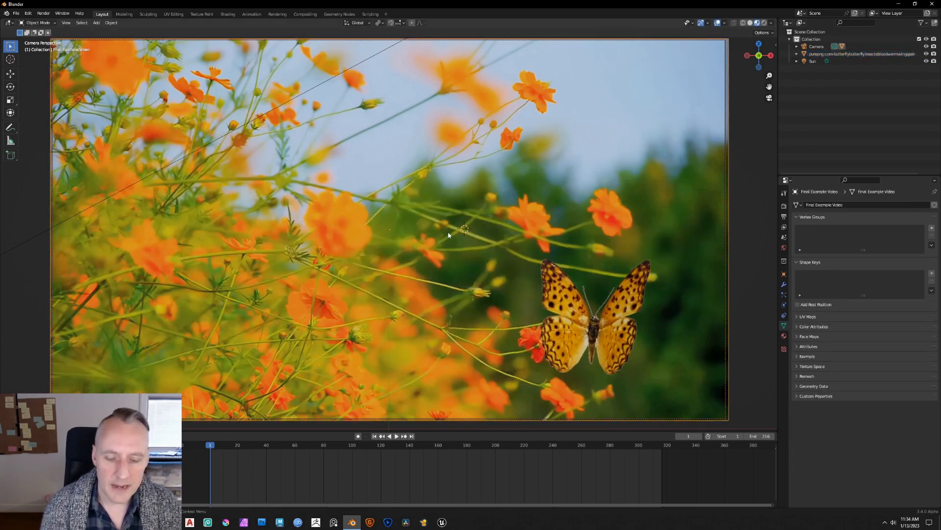
{"action": "key", "text": "h"}
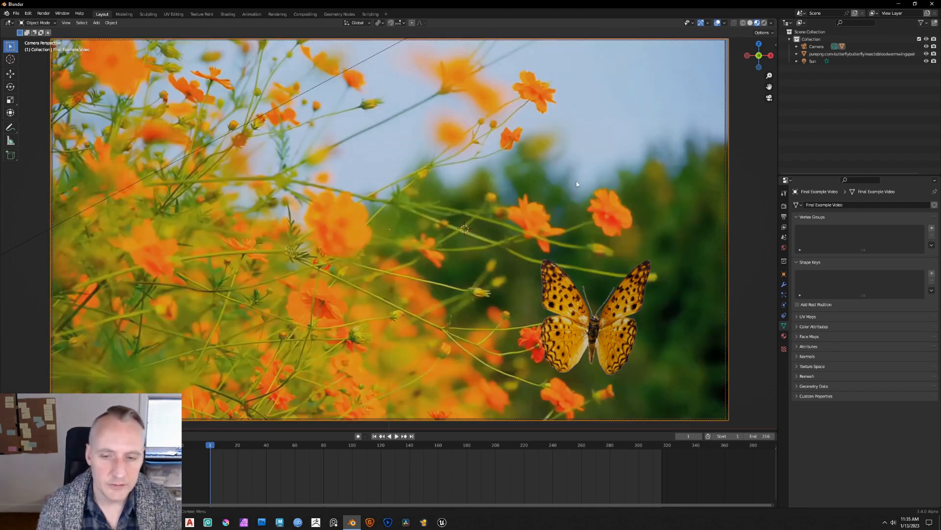
{"action": "left_click", "coordinate": [591, 336]}
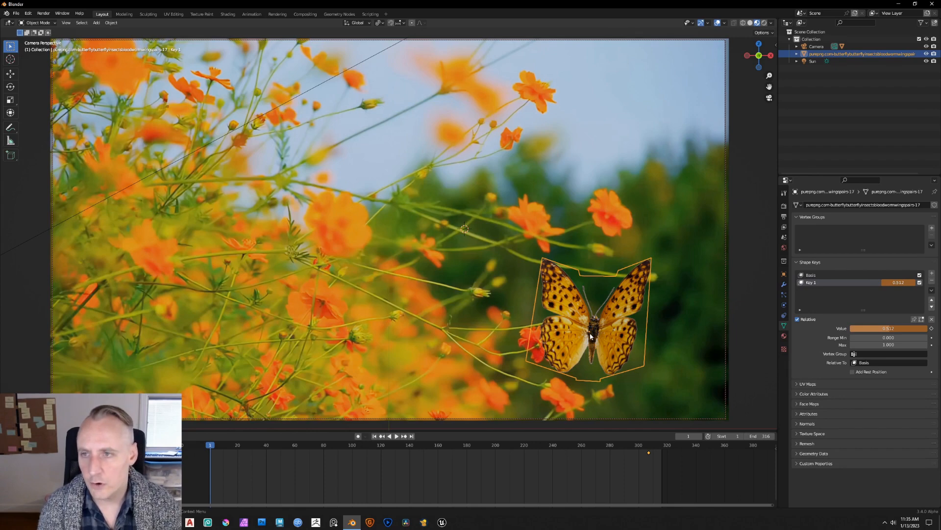
{"action": "key", "text": "g"}
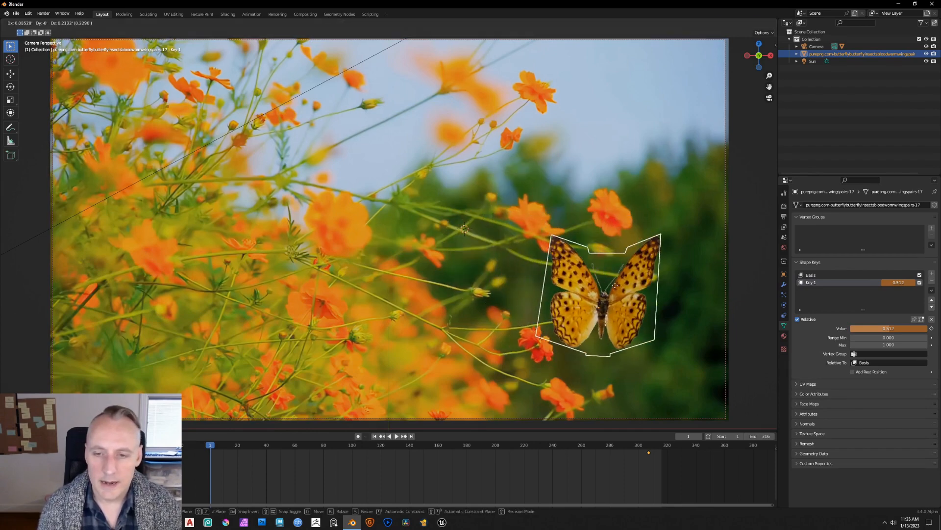
{"action": "left_click", "coordinate": [608, 284]}
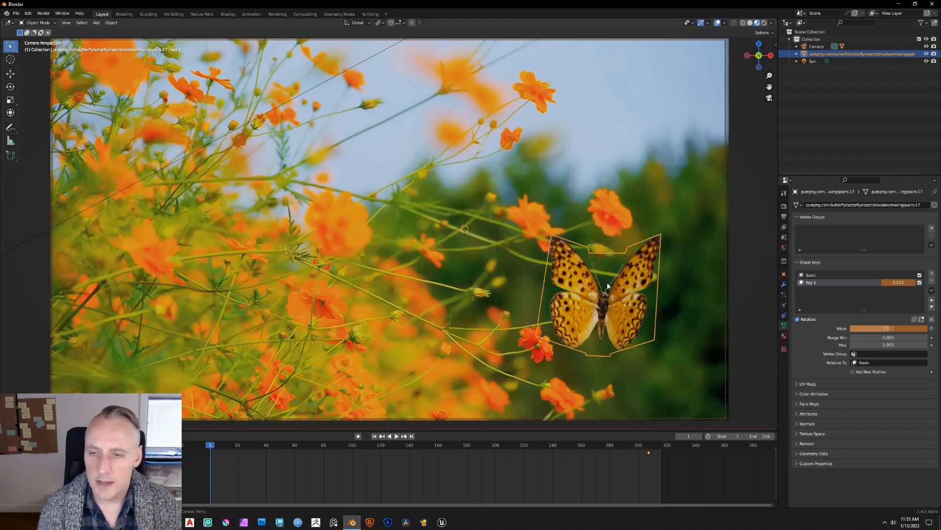
- Try Depth of Field on the camera with an F-Stop of 4.0 and a focus distance of 8.1', and turn it off again
{"action": "left_click", "coordinate": [823, 47]}
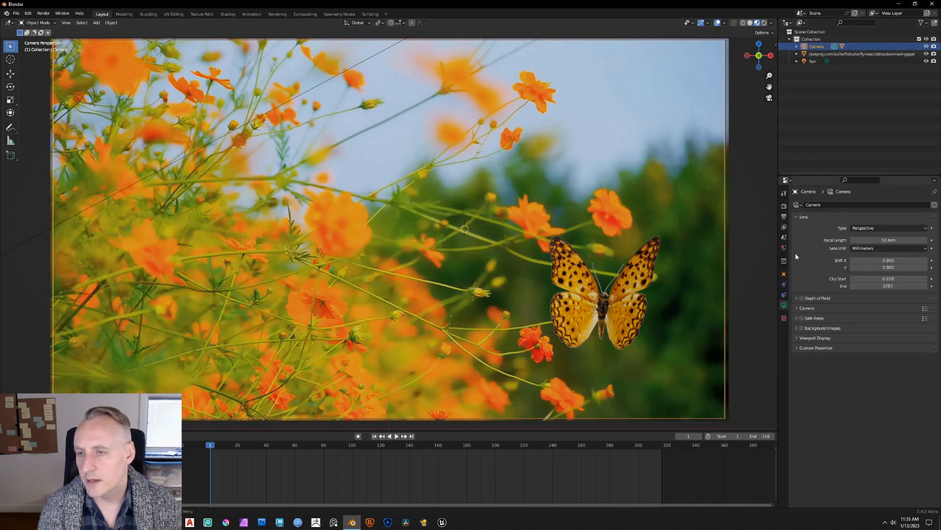
{"action": "left_click", "coordinate": [801, 298]}
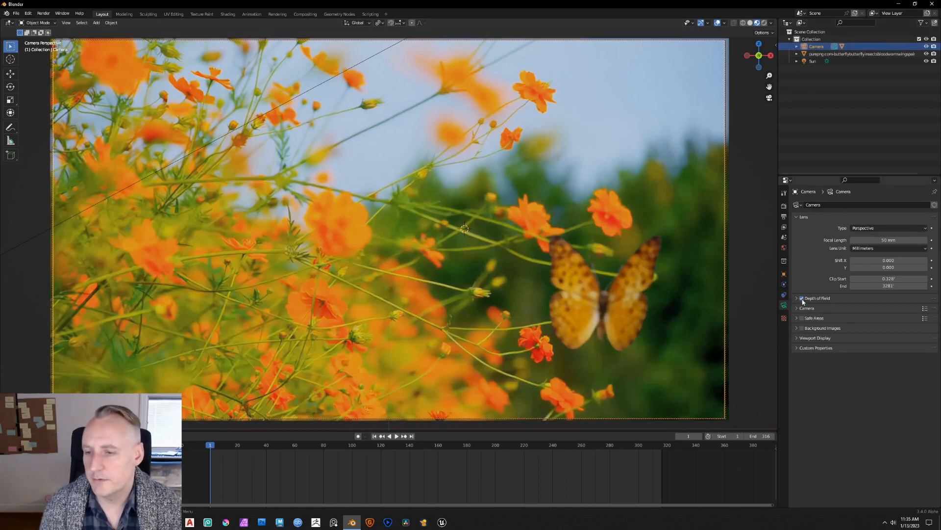
{"action": "left_click", "coordinate": [797, 298]}
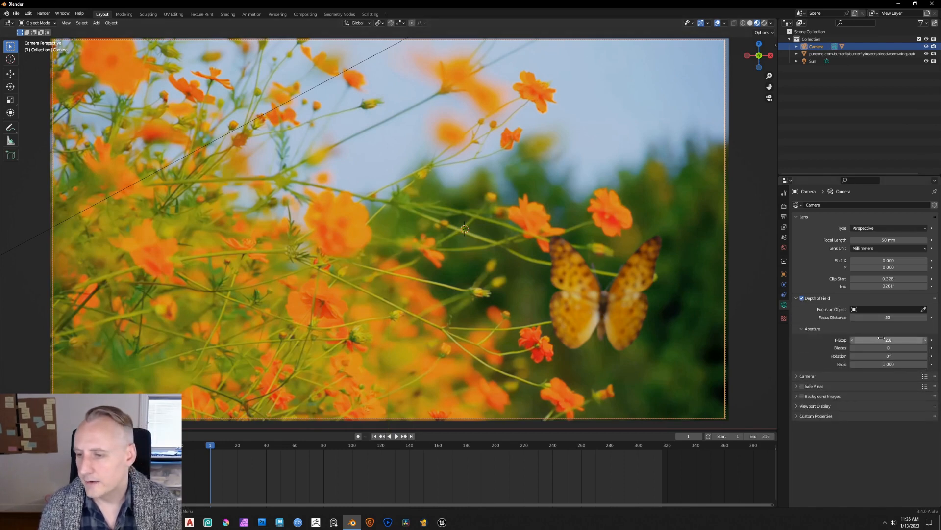
{"action": "left_click_drag", "start_coordinate": [896, 341], "coordinate": [917, 339]}
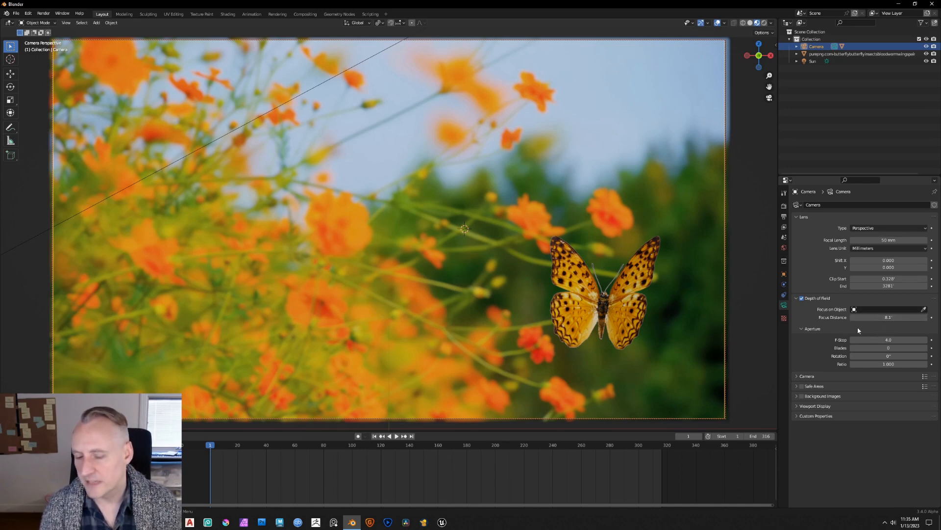
{"action": "left_click", "coordinate": [802, 298]}
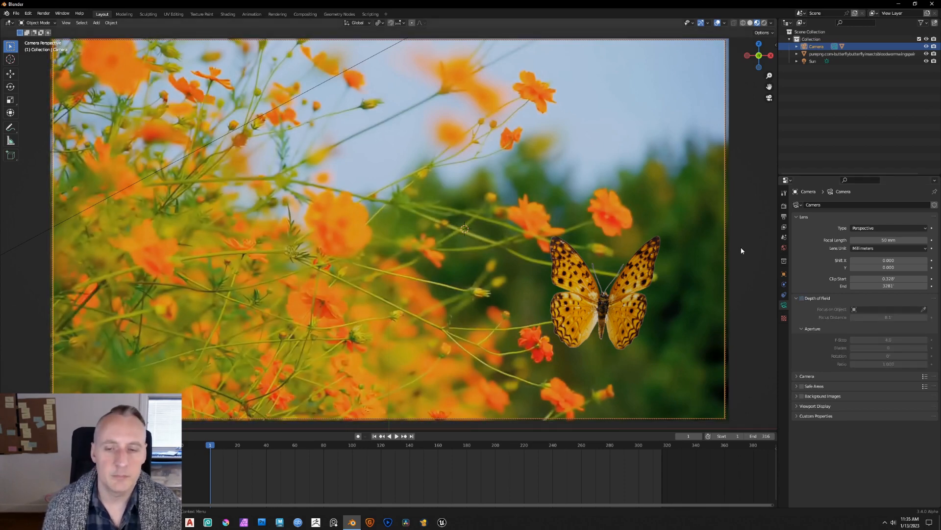
- Move the butterfly down until it sits just below the camera frame as its starting position
{"action": "left_click", "coordinate": [638, 320]}
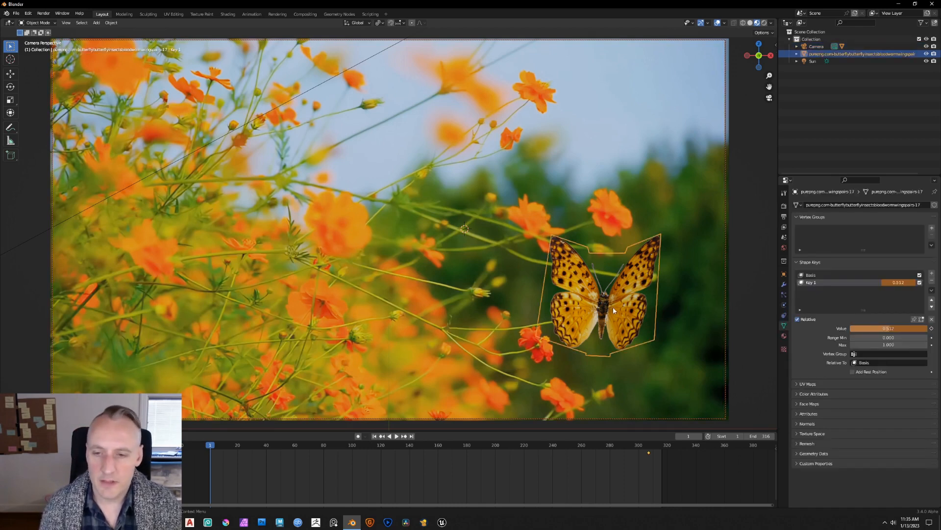
{"action": "key", "text": "g"}
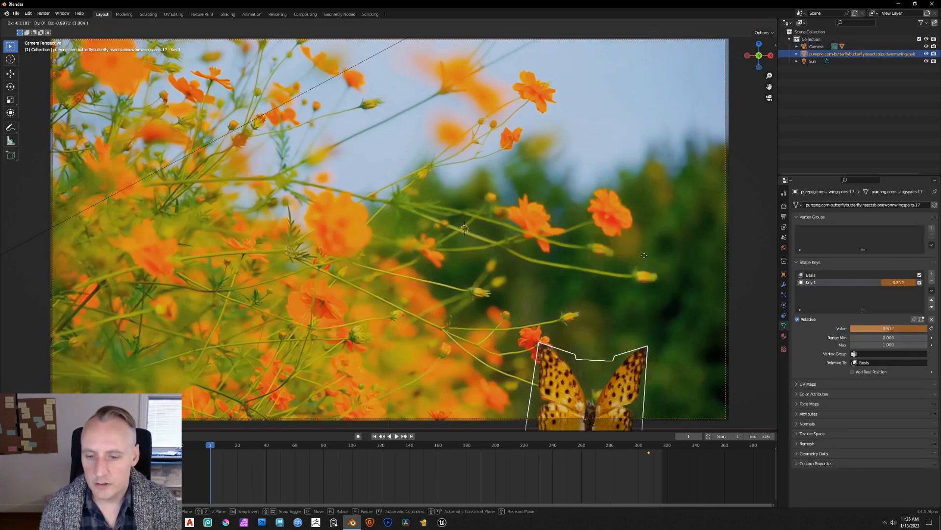
{"action": "left_click", "coordinate": [634, 342]}
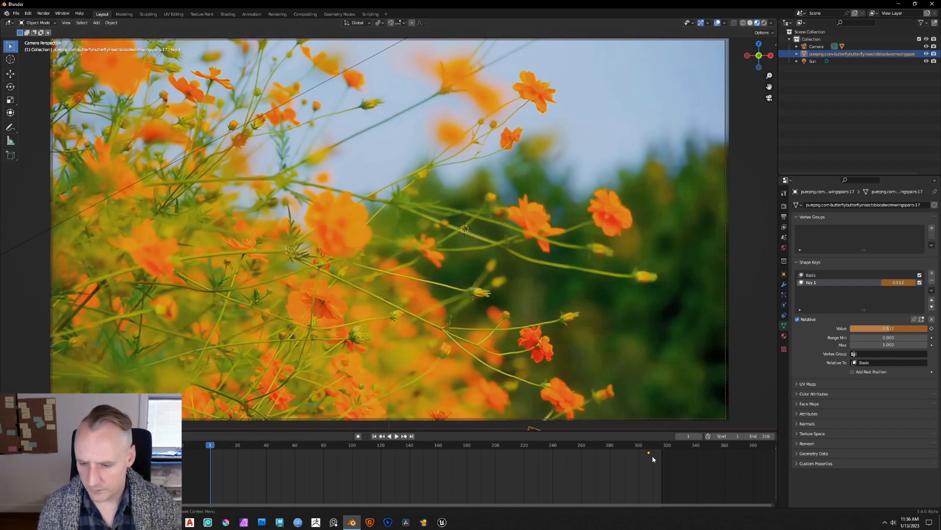
- Delete the butterfly's existing shape key keyframe and insert a Location, Rotation & Scale keyframe at frame 1
{"action": "key", "text": "Delete"}
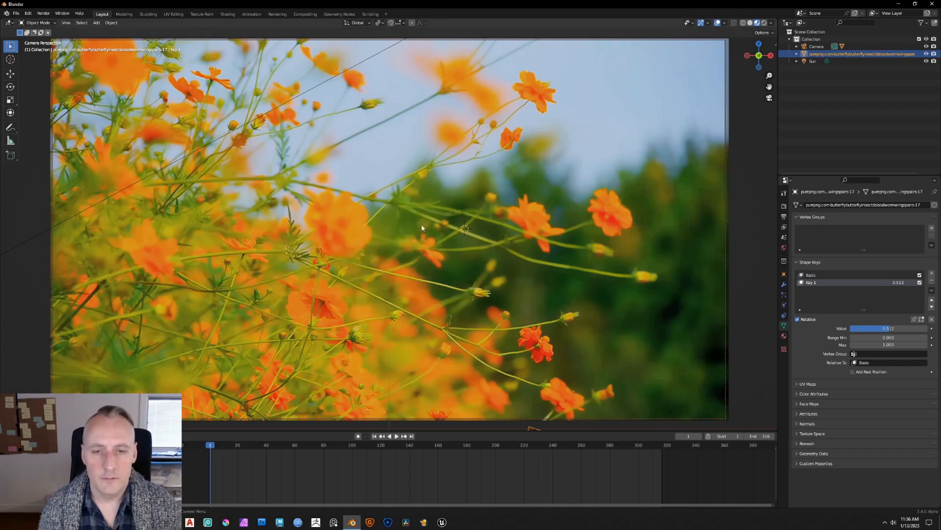
{"action": "key", "text": "i"}
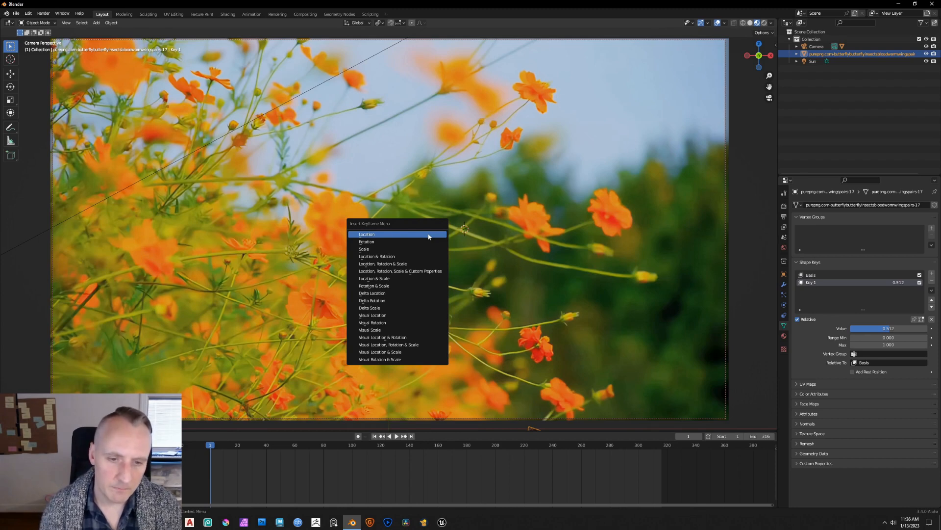
{"action": "left_click", "coordinate": [409, 264]}
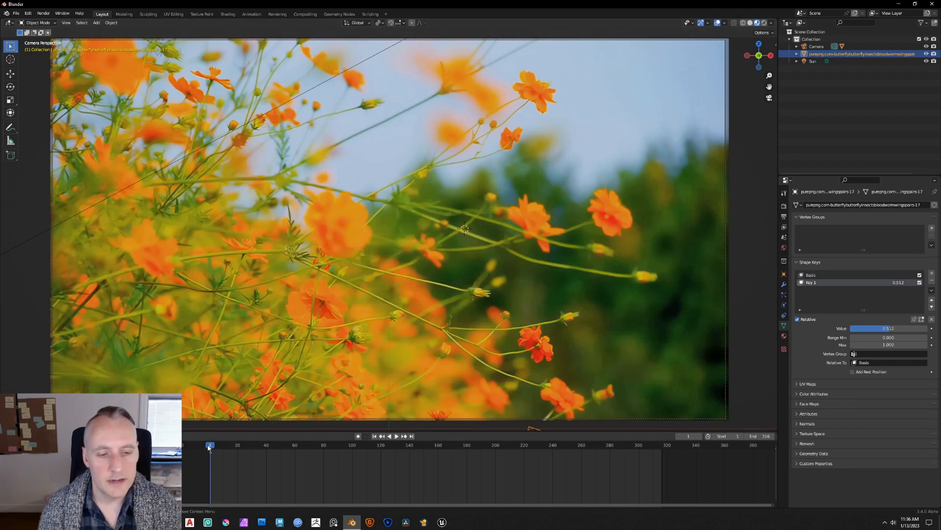
- At frame 30, move the butterfly up into the camera view beside the small red flowers and scale it to roughly half size
{"action": "left_click_drag", "start_coordinate": [211, 445], "coordinate": [239, 448]}
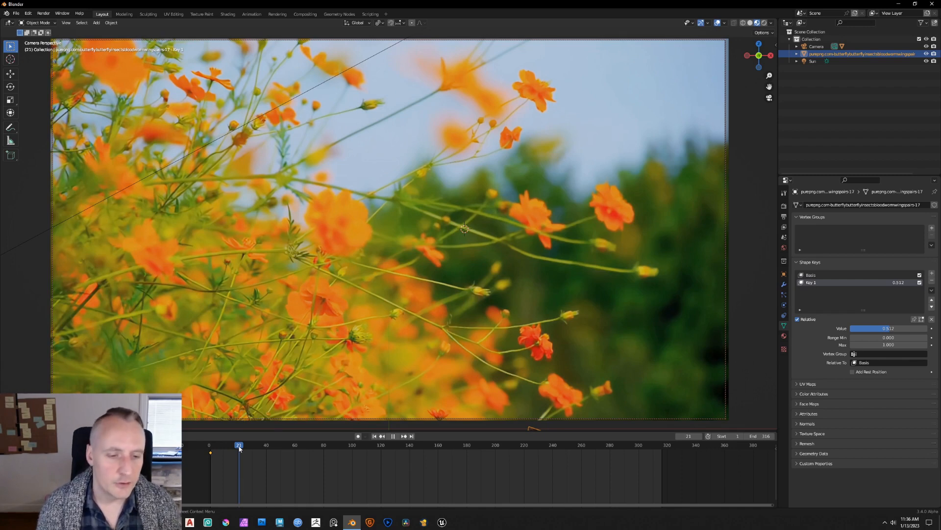
{"action": "left_click", "coordinate": [236, 451]}
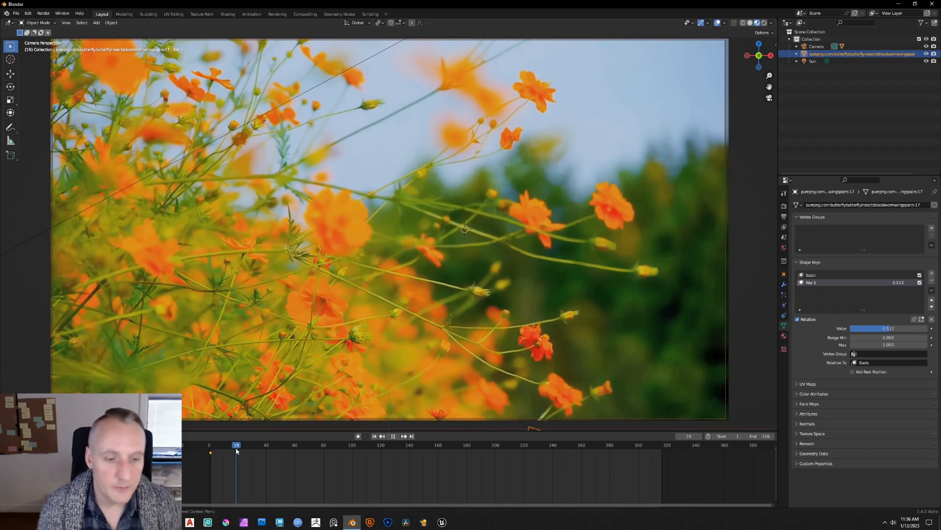
{"action": "left_click", "coordinate": [238, 447]}
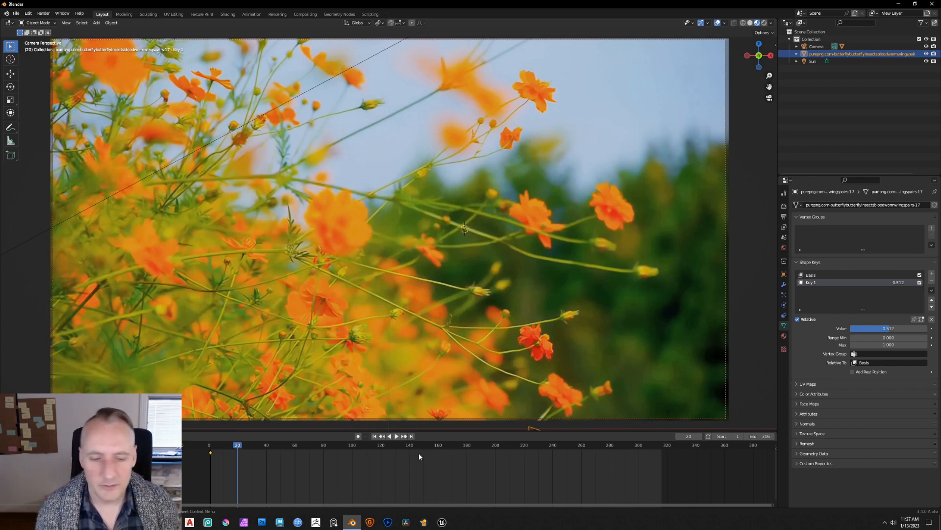
{"action": "key", "text": "space"}
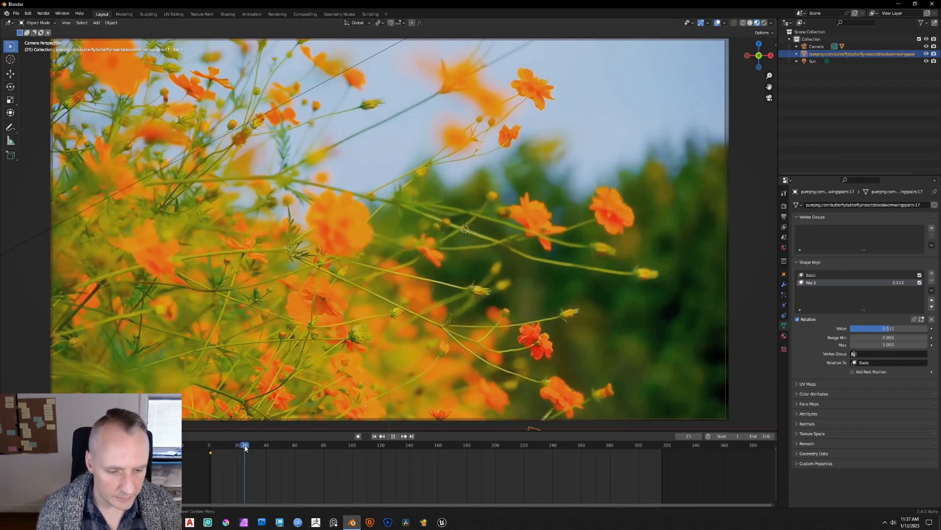
{"action": "key", "text": "space"}
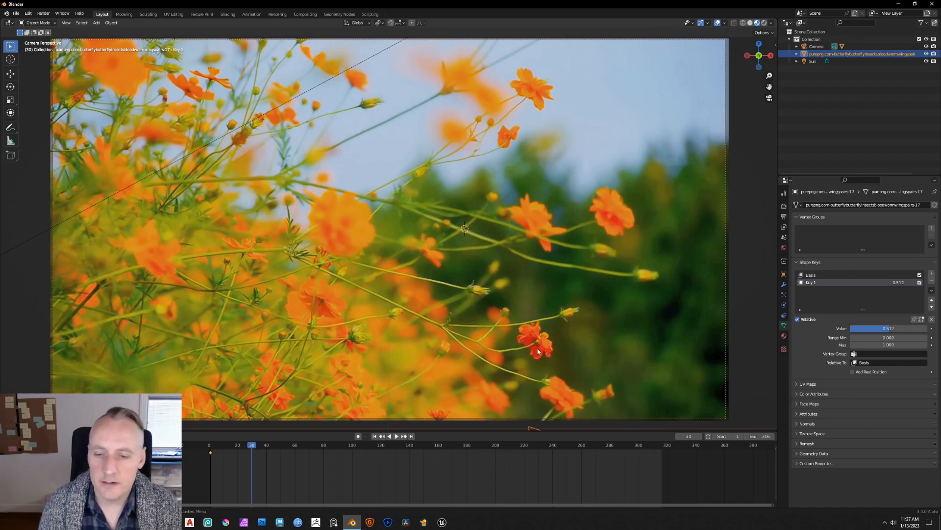
{"action": "key", "text": "g"}
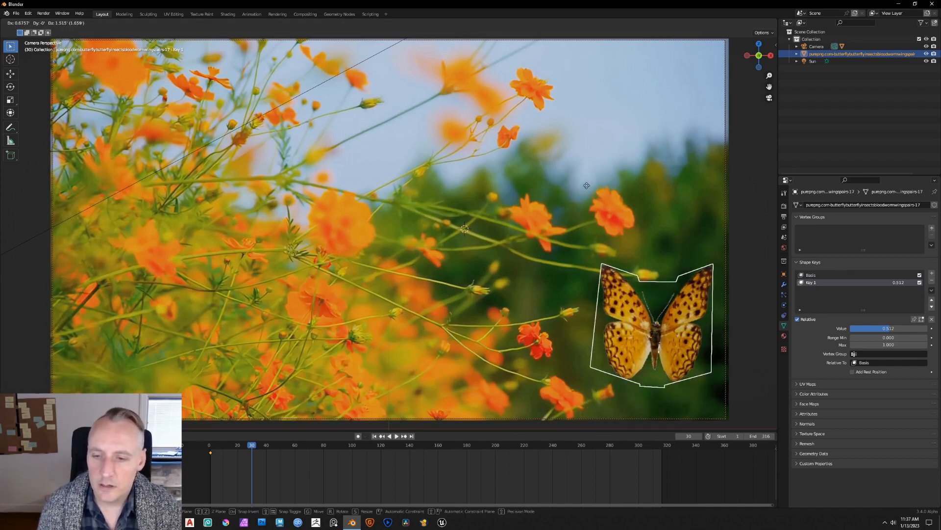
{"action": "left_click", "coordinate": [583, 183]}
{"action": "key", "text": "s"}
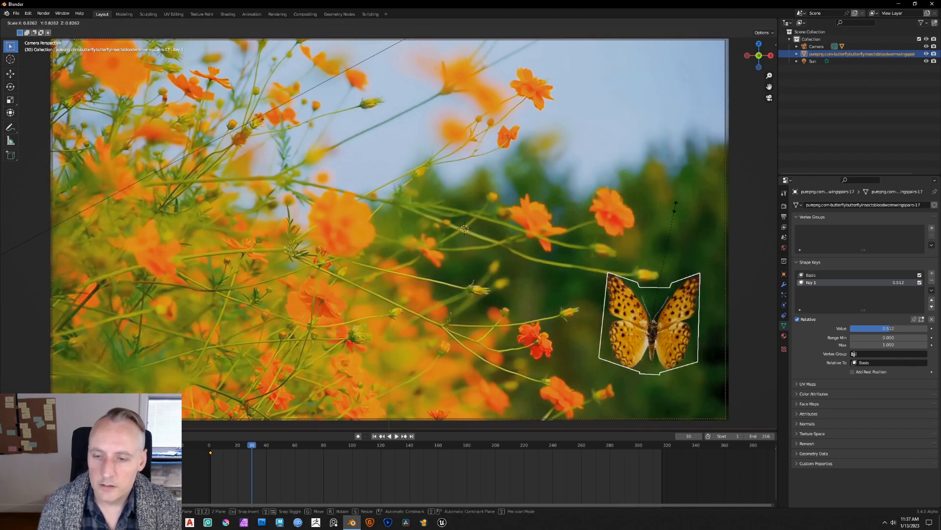
{"action": "left_click", "coordinate": [669, 256]}
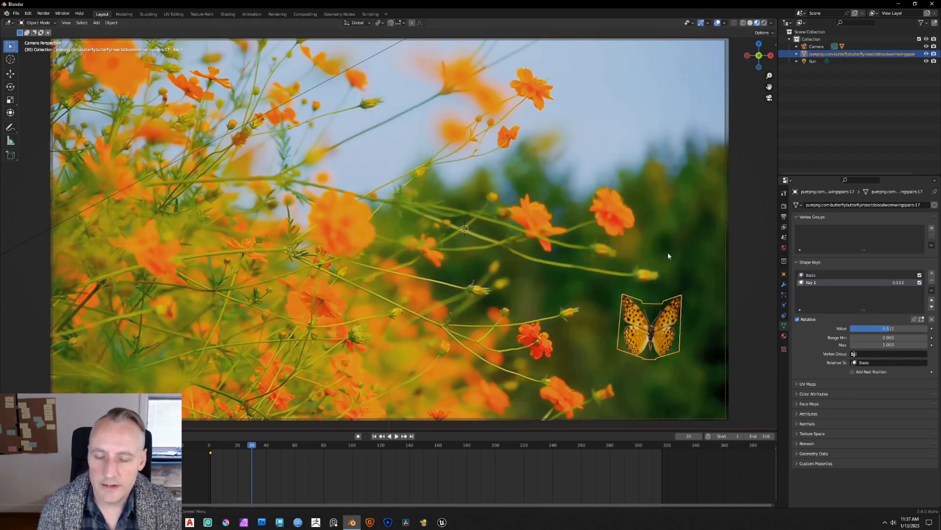
- Rotate the butterfly about the Z axis until it is seen nearly edge-on, and shift it slightly left toward the red flowers
{"action": "key", "text": "r"}
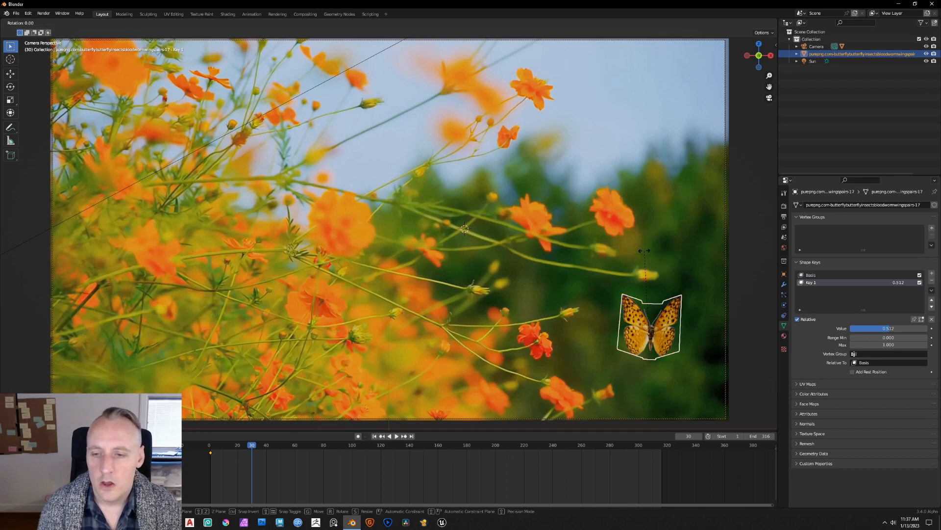
{"action": "key", "text": "z"}
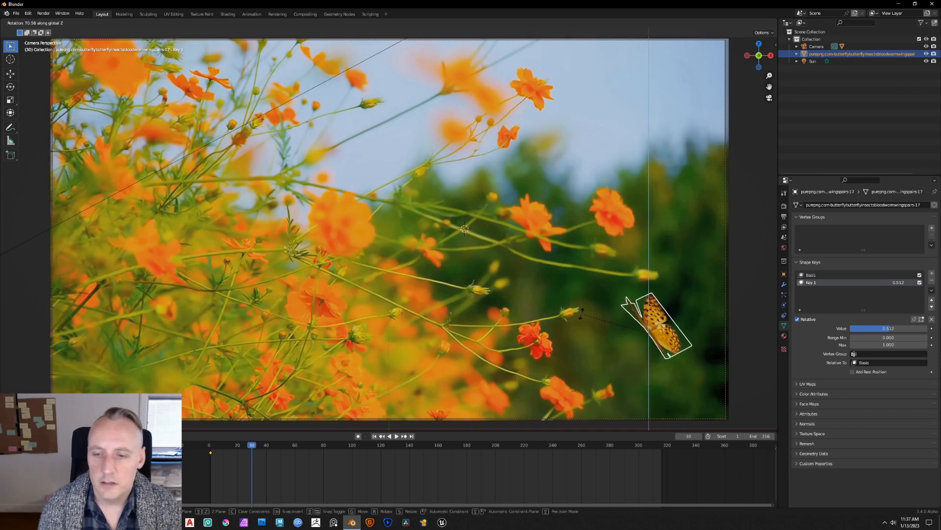
{"action": "left_click", "coordinate": [685, 299]}
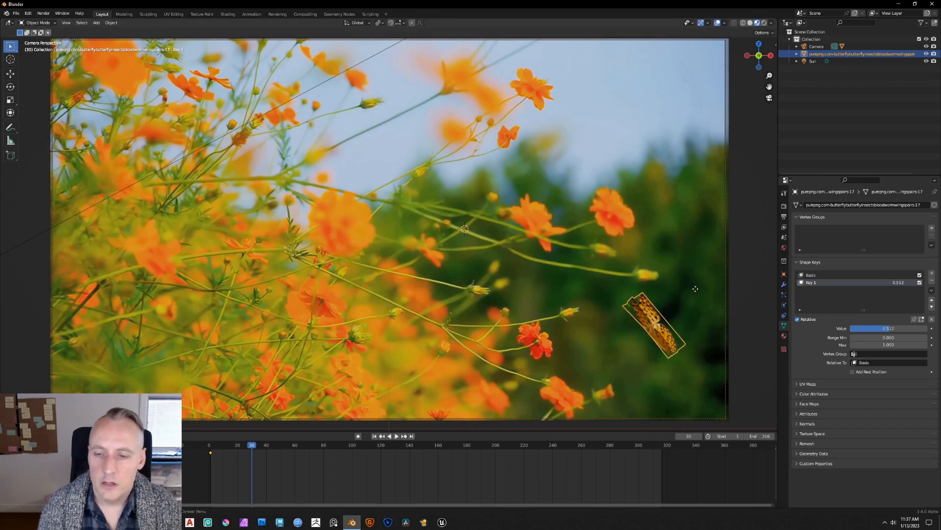
{"action": "key", "text": "g"}
{"action": "left_click", "coordinate": [667, 299]}
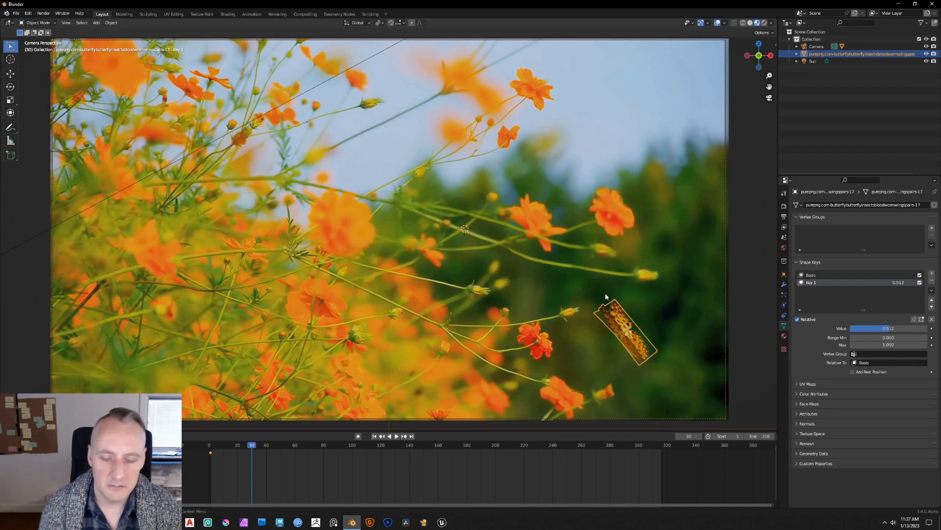
- Insert a Location, Rotation & Scale keyframe for the butterfly at frame 30 and play the animation from the start
{"action": "key", "text": "i"}
{"action": "left_click", "coordinate": [453, 259]}
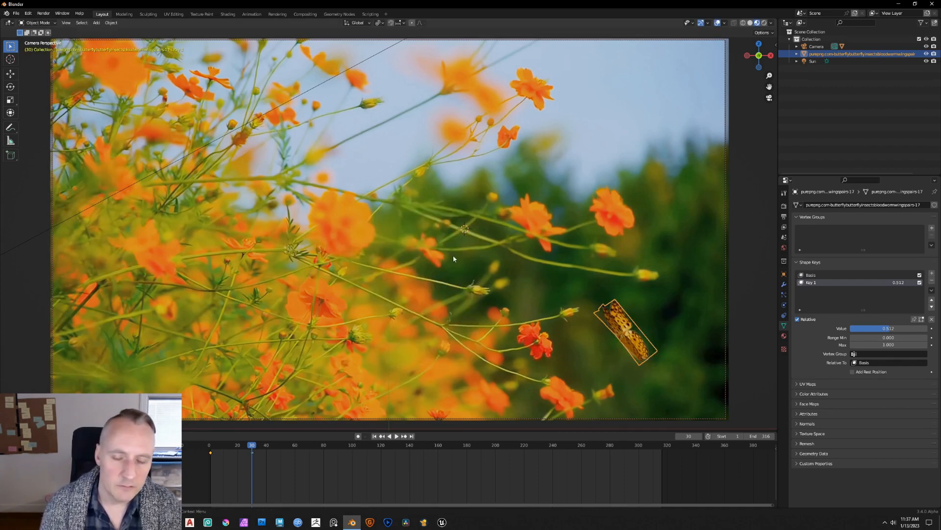
{"action": "left_click", "coordinate": [374, 437]}
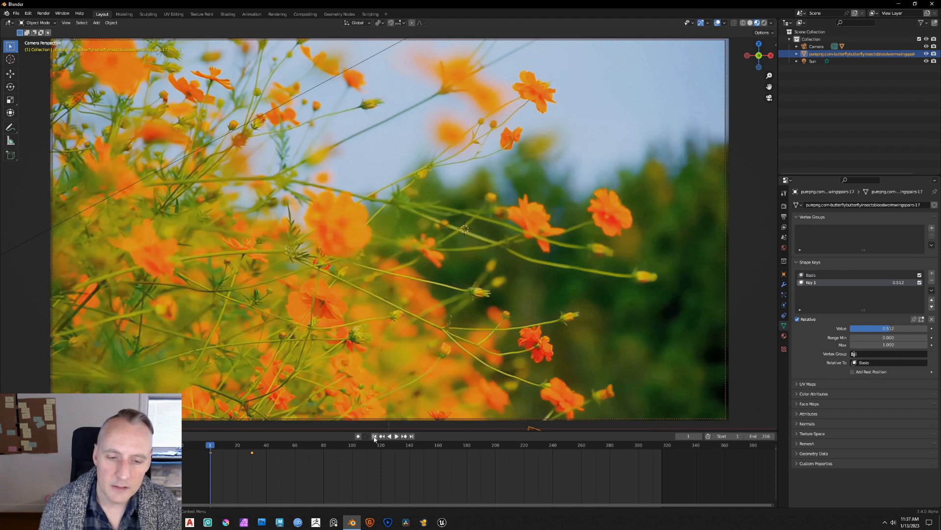
{"action": "key", "text": "space"}
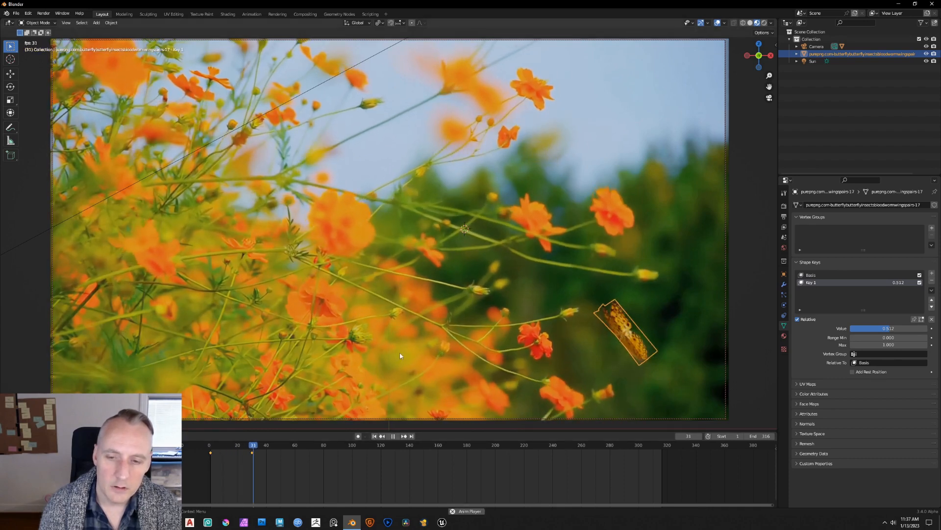
{"action": "key", "text": "space"}
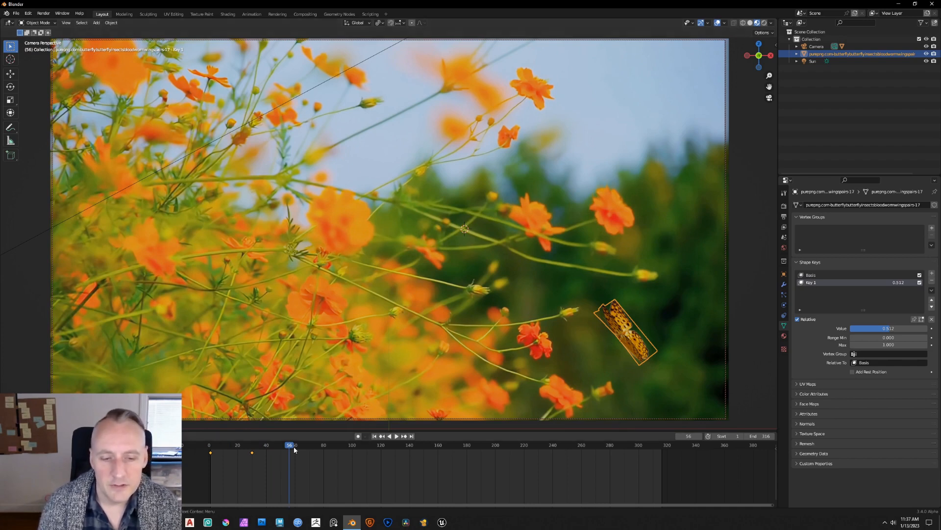
- At frame 60, move the butterfly left onto the small red flowers and turn it slightly about the Z and Y axes
{"action": "mouse_move", "coordinate": [290, 447]}
{"action": "left_mouse_down"}
{"action": "mouse_move", "coordinate": [276, 447]}
{"action": "mouse_move", "coordinate": [295, 453]}
{"action": "left_mouse_up"}
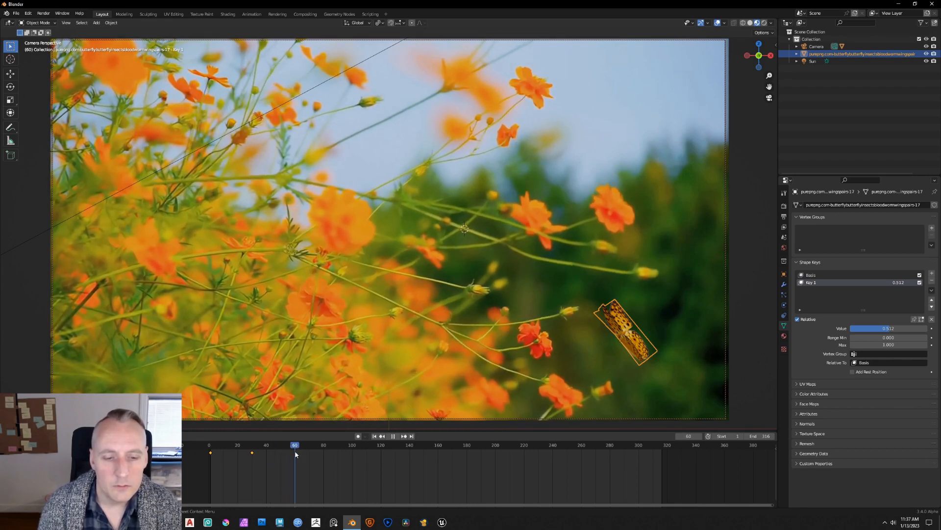
{"action": "key", "text": "g"}
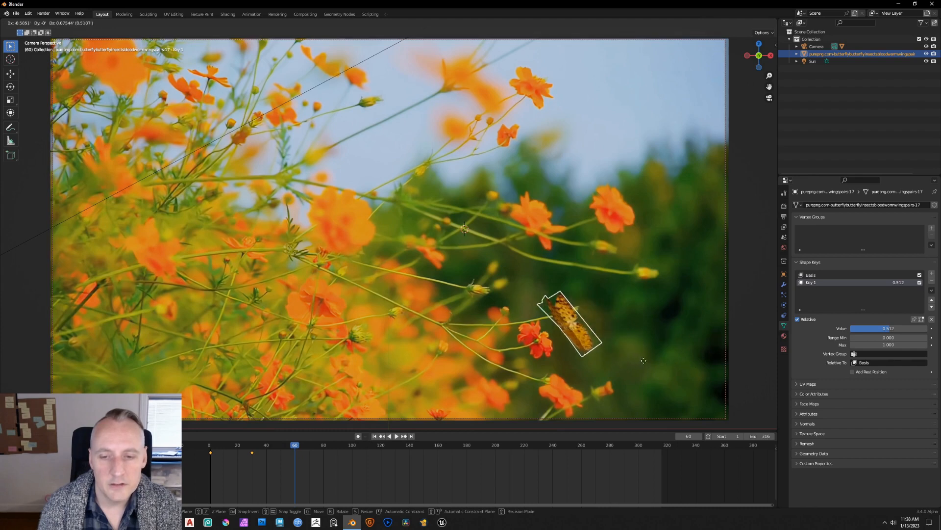
{"action": "left_click", "coordinate": [619, 367]}
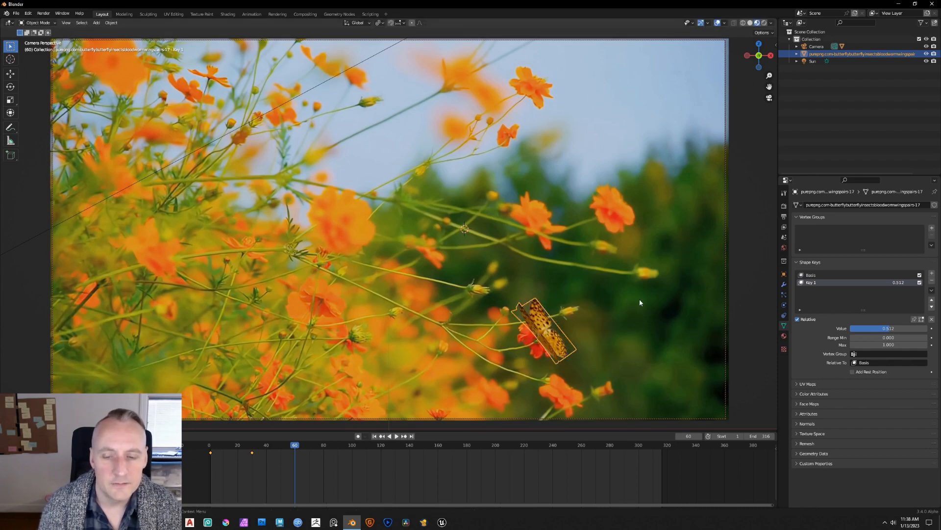
{"action": "key", "text": "r"}
{"action": "key", "text": "z"}
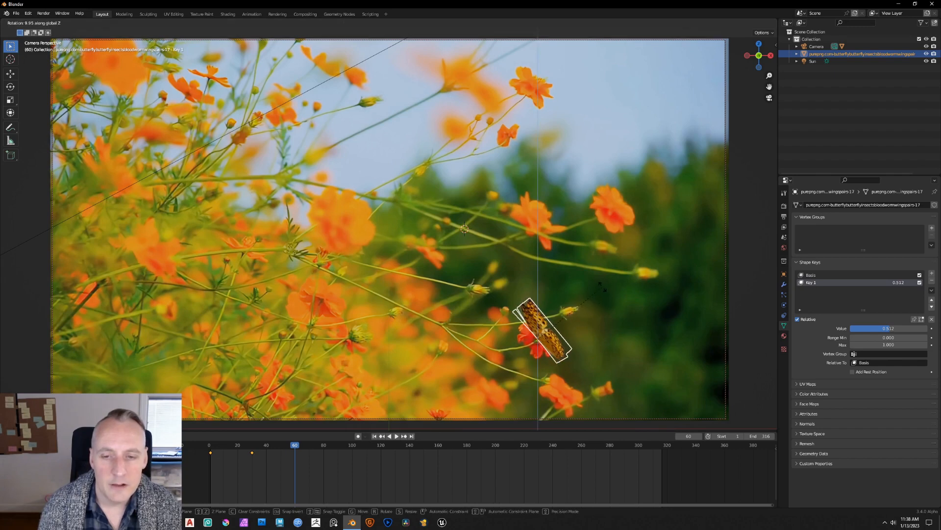
{"action": "key", "text": "y"}
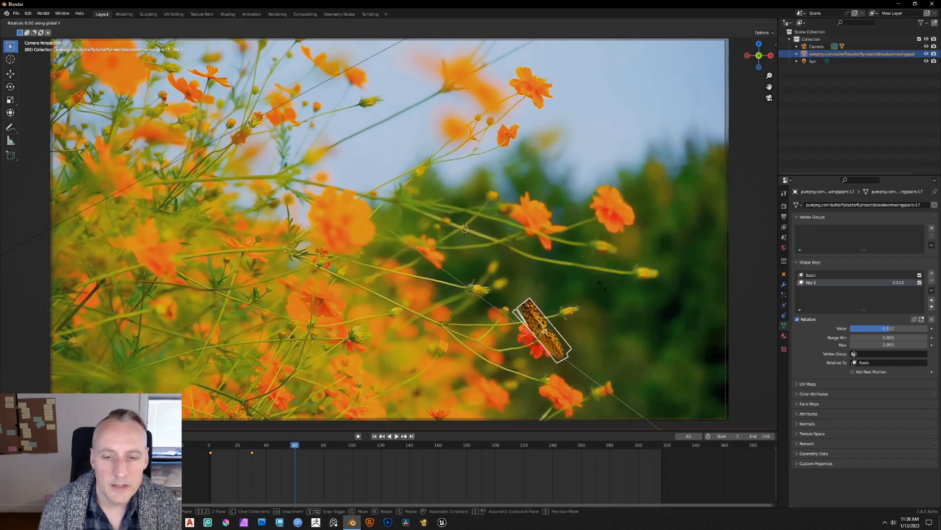
{"action": "left_click", "coordinate": [595, 282]}
- Insert a Location, Rotation & Scale keyframe for the butterfly at frame 60 and play the animation from the start
{"action": "key", "text": "i"}
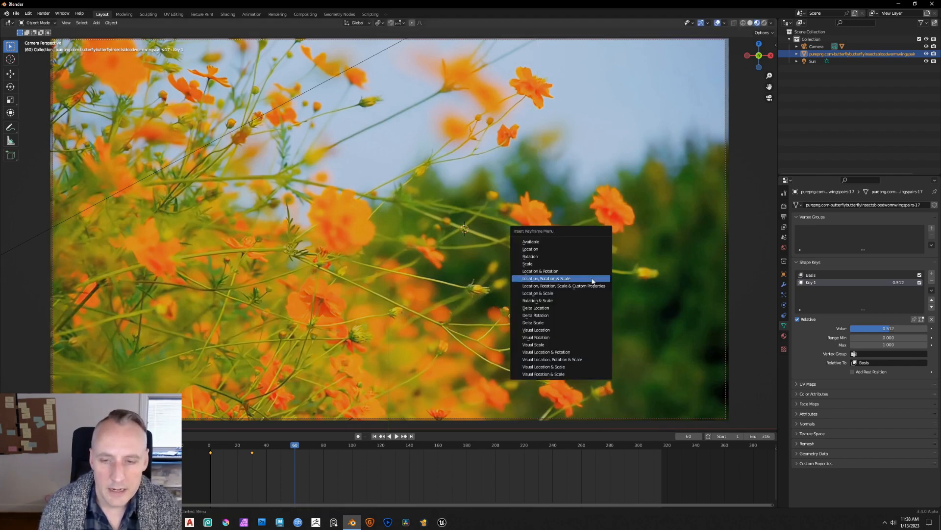
{"action": "left_click", "coordinate": [592, 279]}
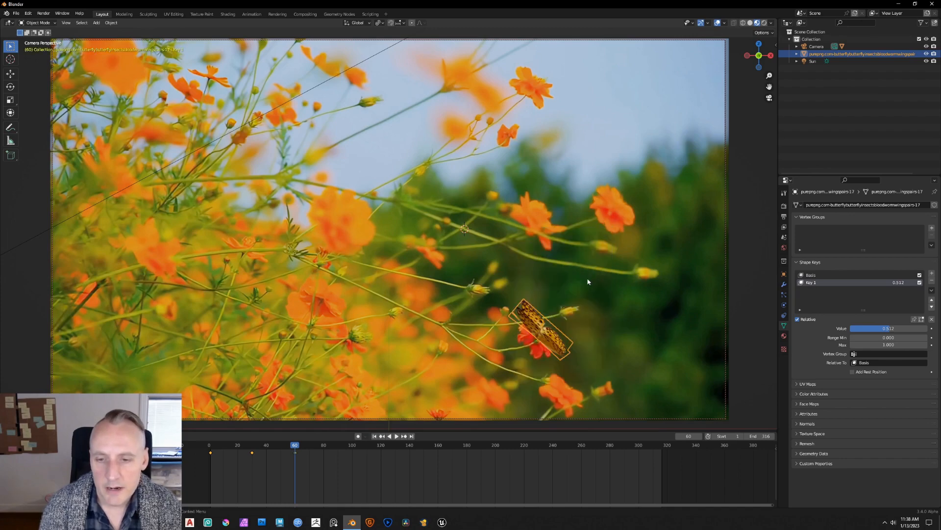
{"action": "left_click", "coordinate": [375, 436]}
{"action": "key", "text": "space"}
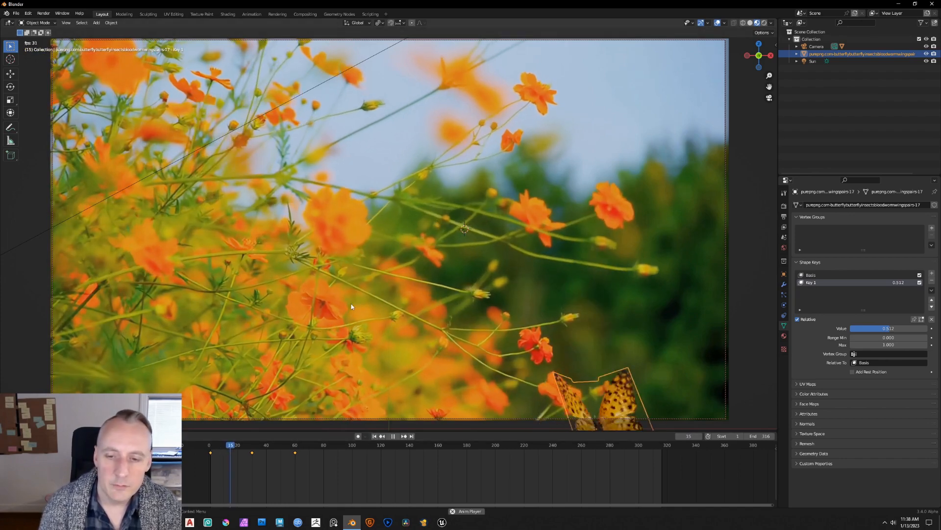
{"action": "key", "text": "space"}
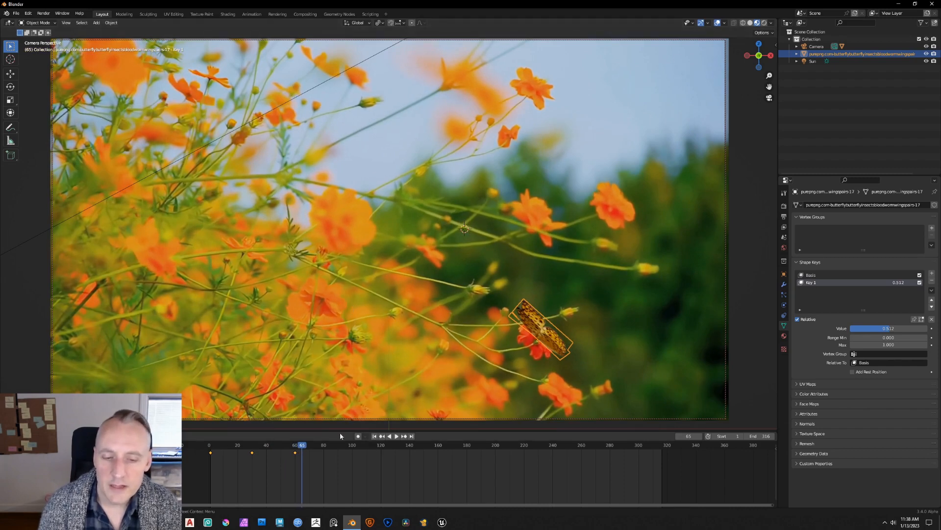
- At frame 15, rotate the butterfly about the Z axis to face the camera more squarely and insert a Location, Rotation & Scale keyframe
{"action": "left_click_drag", "start_coordinate": [301, 445], "coordinate": [212, 443]}
{"action": "key", "text": "space"}
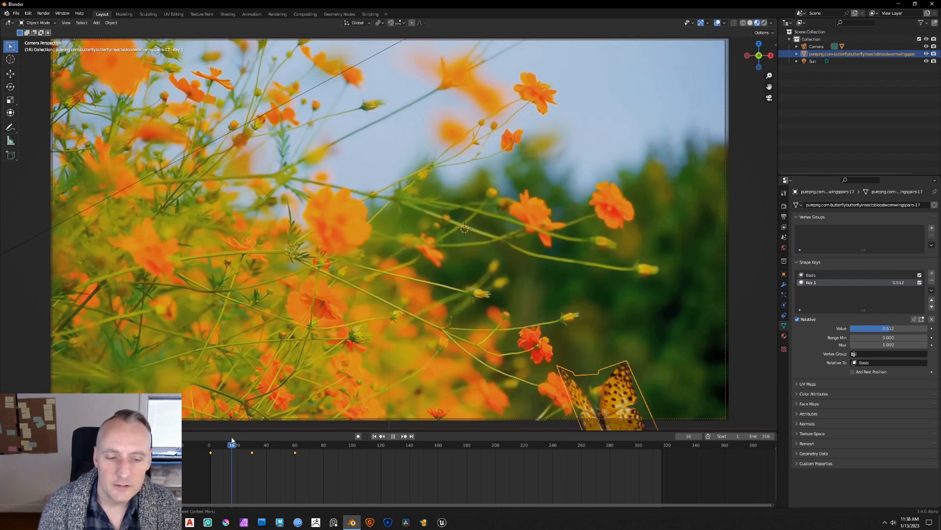
{"action": "left_click_drag", "start_coordinate": [232, 438], "coordinate": [231, 440]}
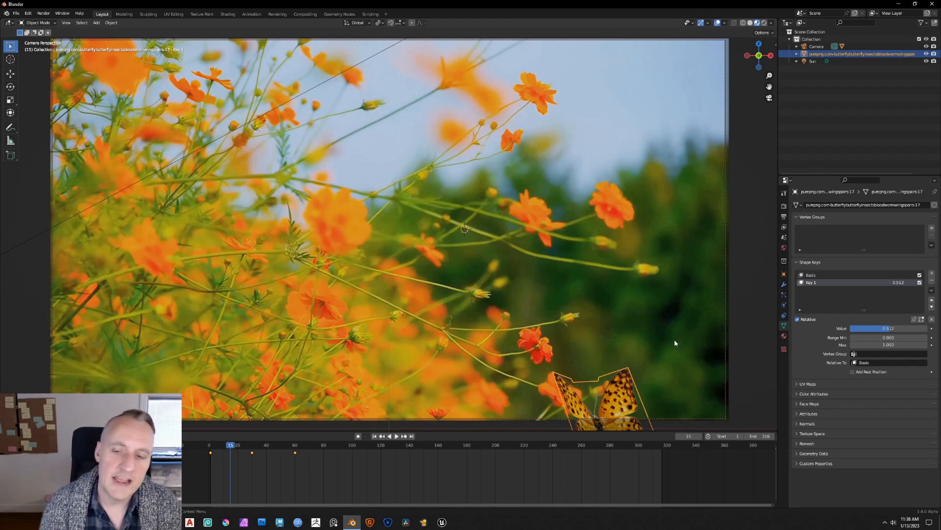
{"action": "key", "text": "r"}
{"action": "key", "text": "z"}
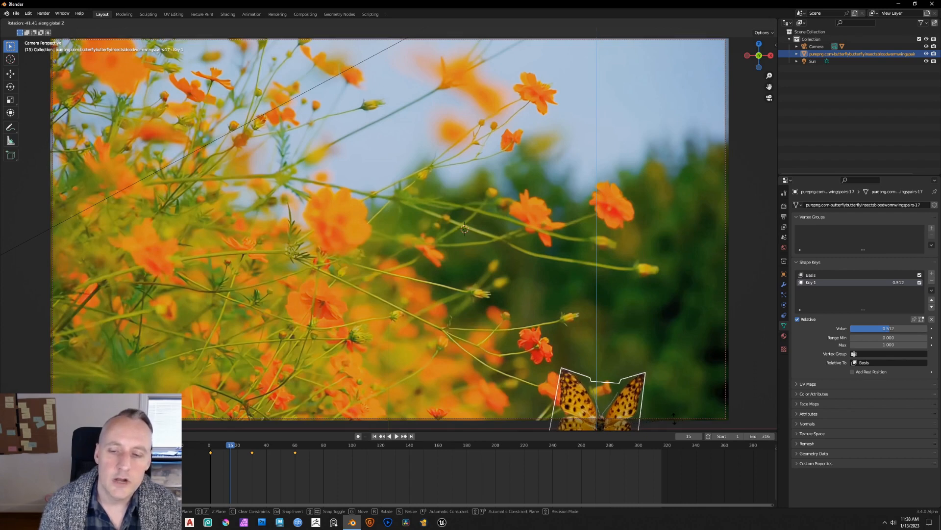
{"action": "left_click", "coordinate": [674, 419]}
{"action": "key", "text": "i"}
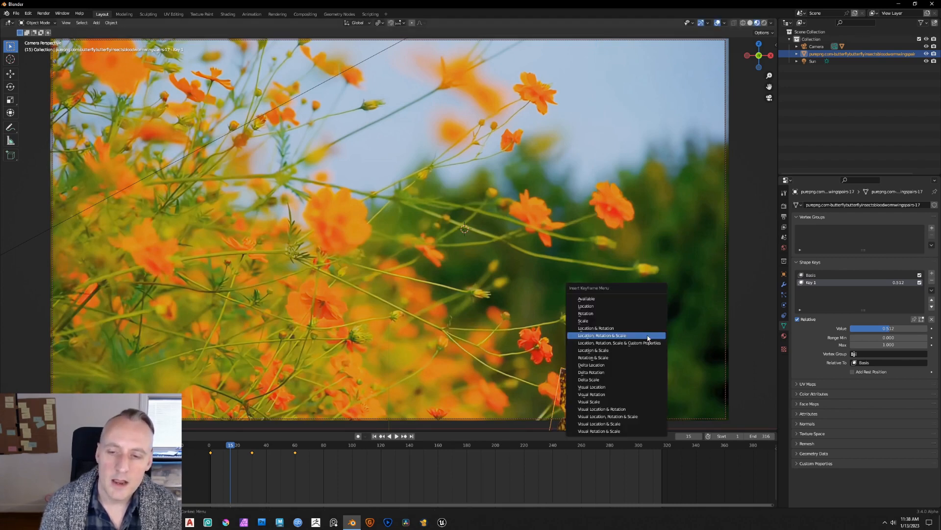
{"action": "left_click", "coordinate": [648, 336]}
- Play the animation from frame 1 to review the butterfly's flight up to its landing on the red flowers
{"action": "left_click_drag", "start_coordinate": [230, 447], "coordinate": [242, 452]}
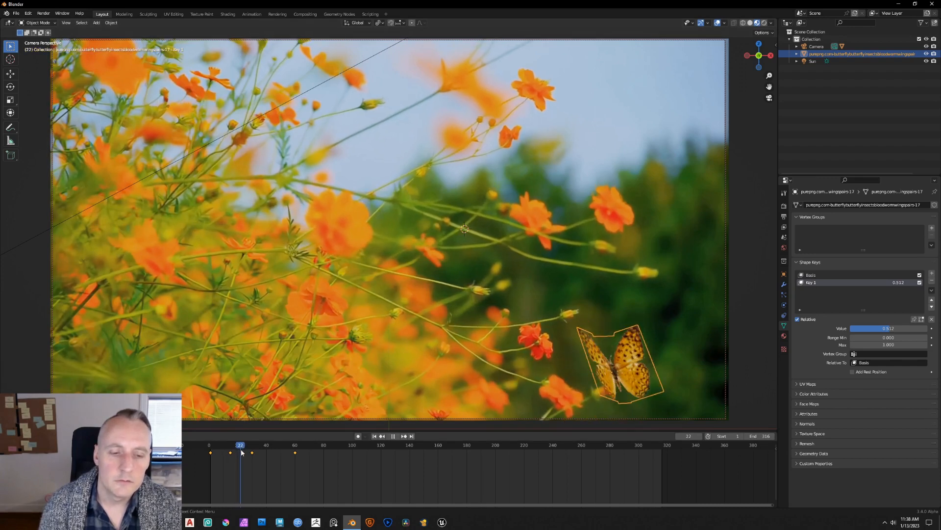
{"action": "left_click", "coordinate": [375, 436]}
{"action": "key", "text": "space"}
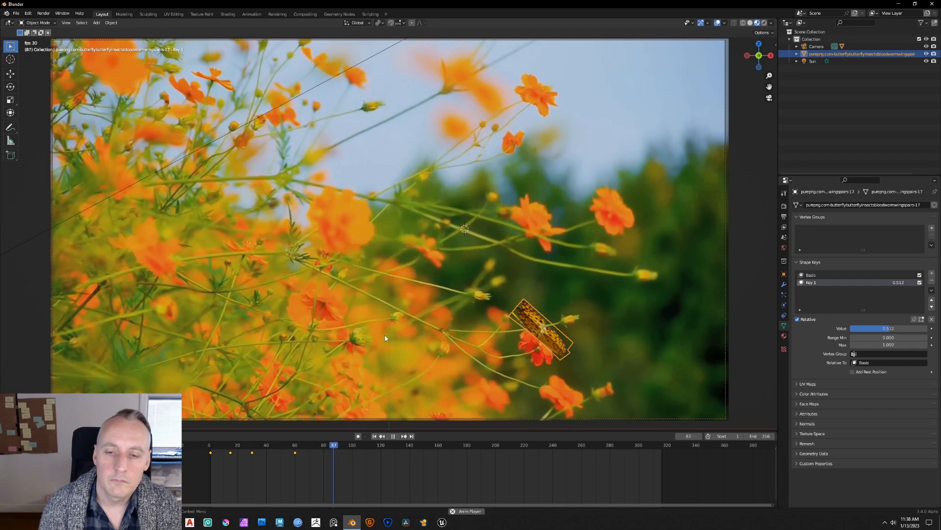
{"action": "key", "text": "space"}
{"action": "left_click", "coordinate": [374, 436]}
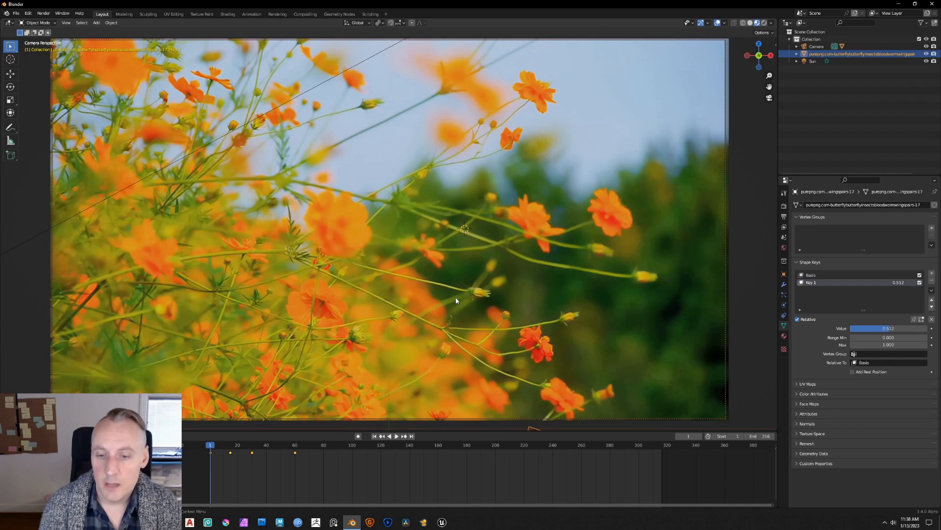
{"action": "key", "text": "space"}
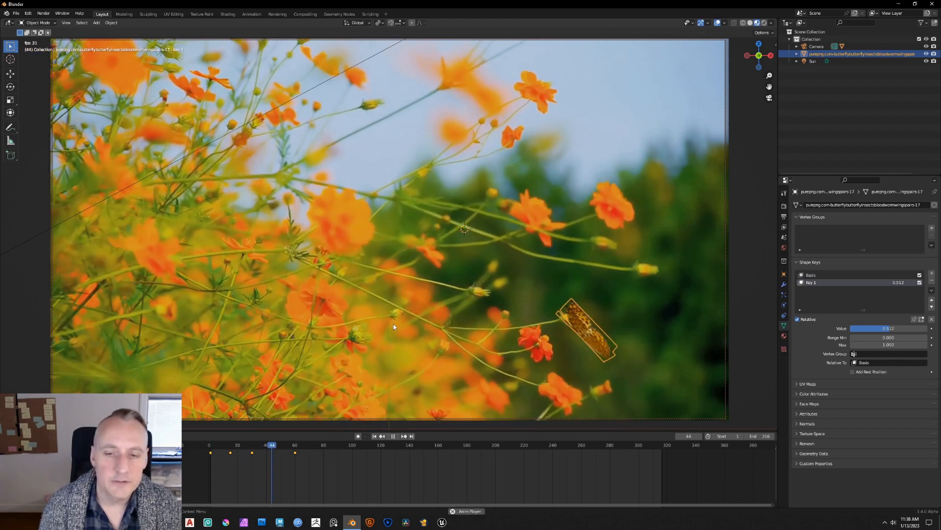
{"action": "key", "text": "space"}
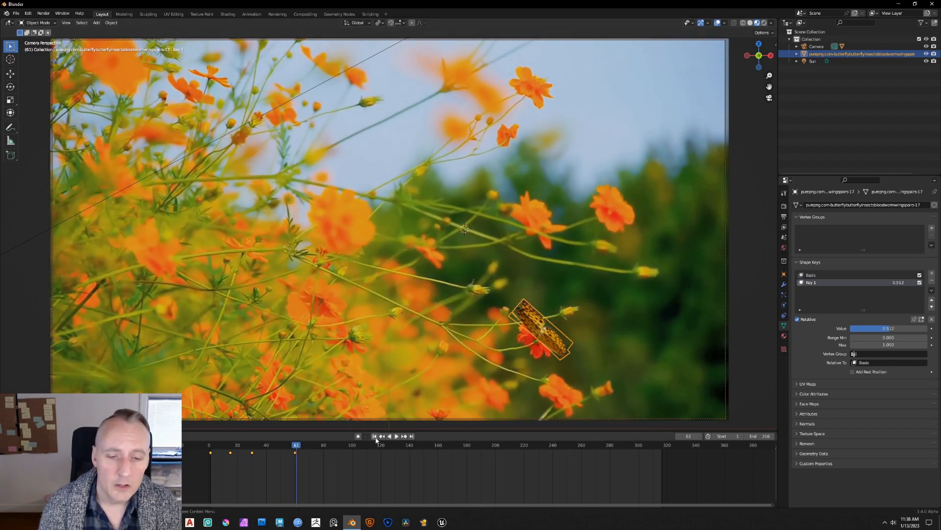
{"action": "key", "text": "shift+Left"}
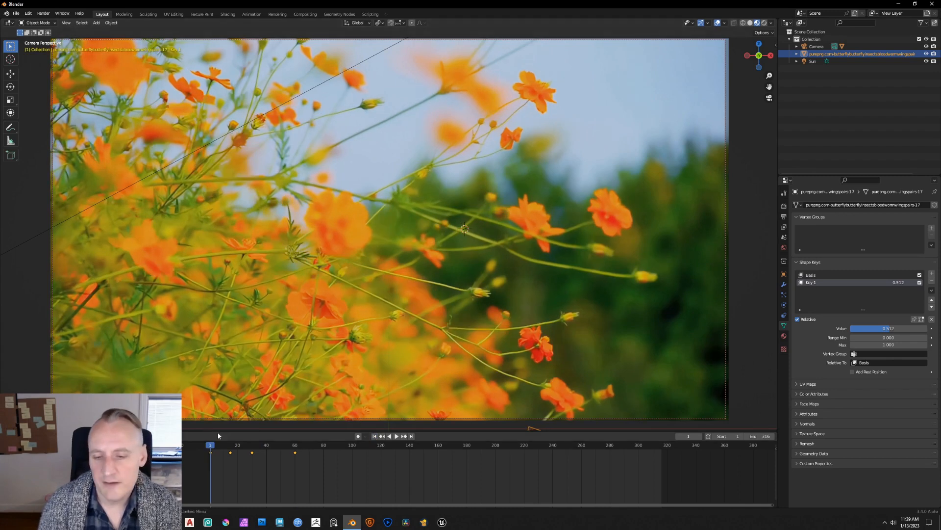
- Insert a keyframe for the butterfly's Key 1 shape key value at frame 1
{"action": "left_click_drag", "start_coordinate": [211, 446], "coordinate": [232, 446]}
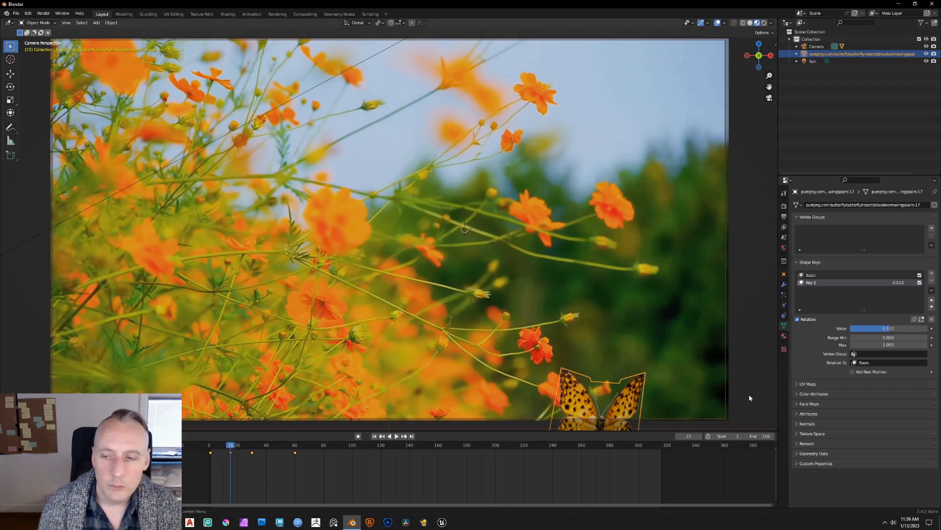
{"action": "left_click", "coordinate": [374, 435]}
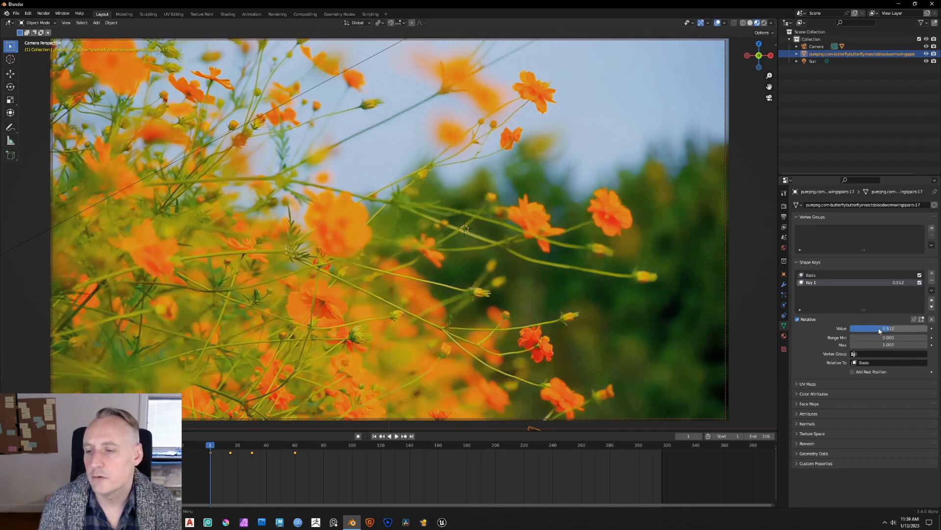
{"action": "key", "text": "i"}
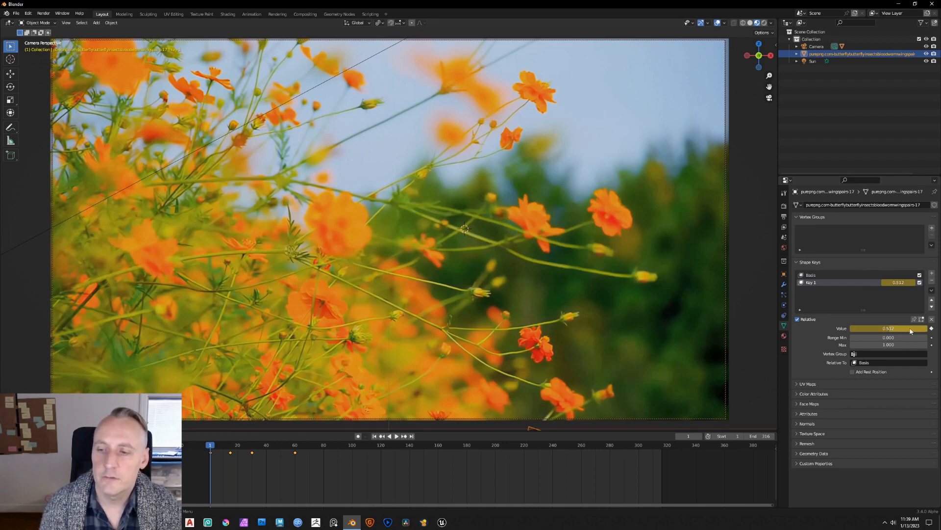
- At frame 15, set the Key 1 shape key value to 1.000 and insert a keyframe for it
{"action": "left_click", "coordinate": [406, 437]}
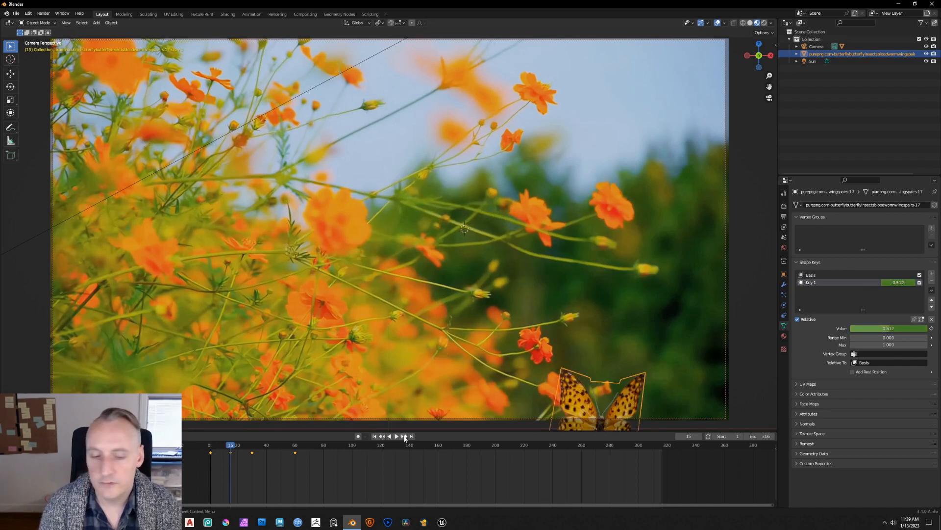
{"action": "left_click", "coordinate": [383, 437]}
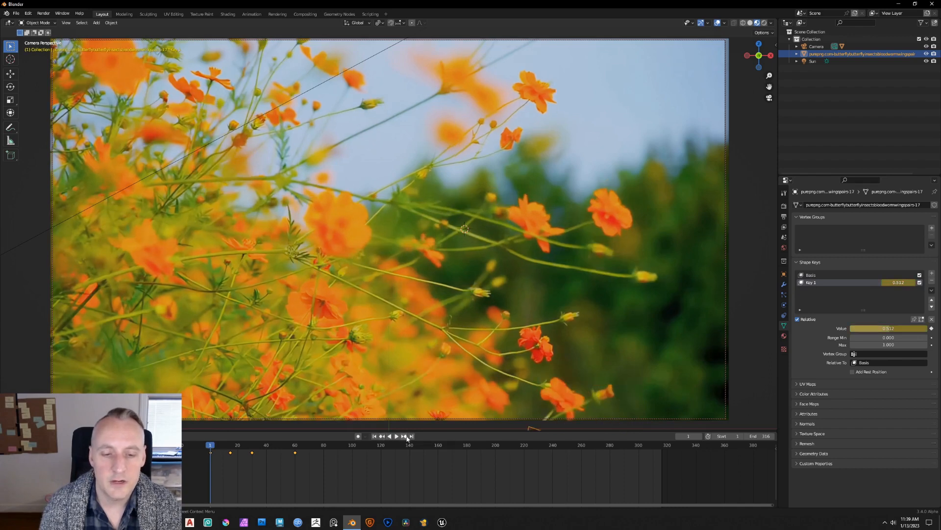
{"action": "left_click", "coordinate": [405, 437]}
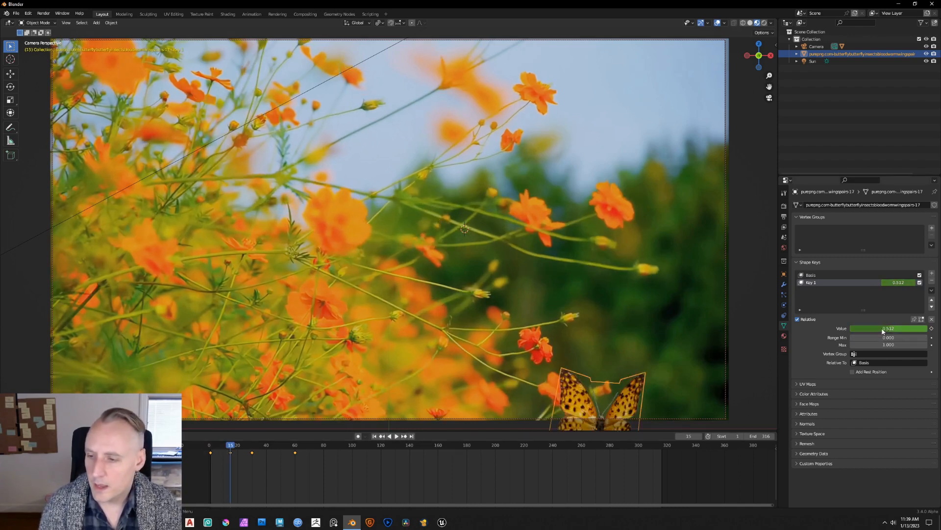
{"action": "left_click_drag", "start_coordinate": [883, 331], "coordinate": [929, 331]}
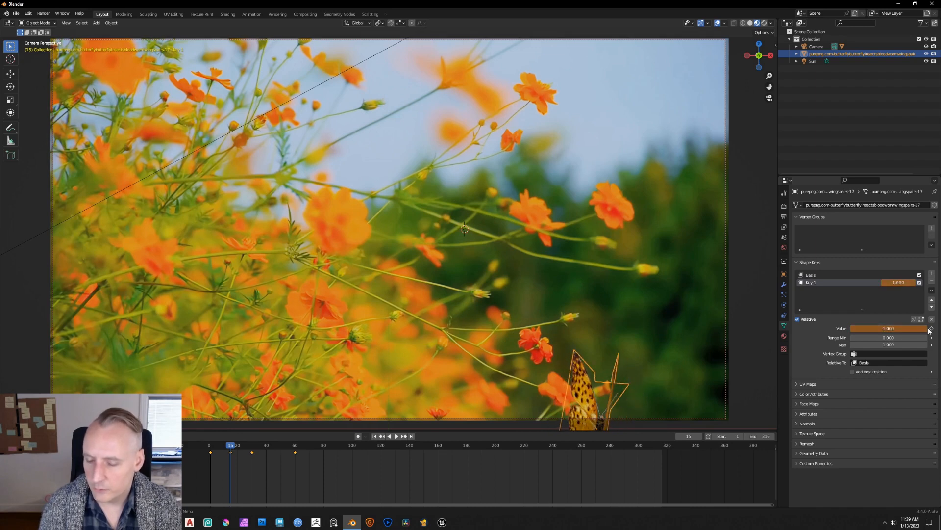
{"action": "key", "text": "i"}
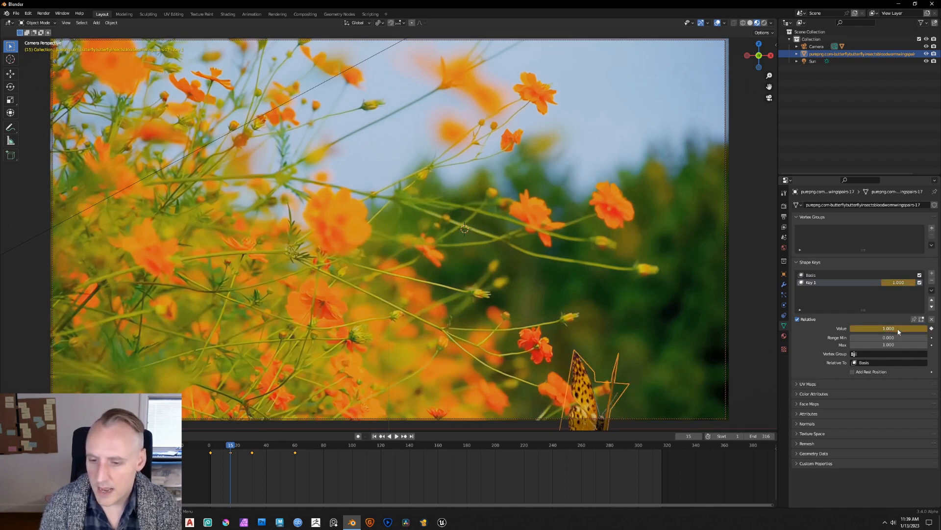
- At frame 60, set the Key 1 shape key value to 0.000 and keyframe it
{"action": "left_click", "coordinate": [403, 436]}
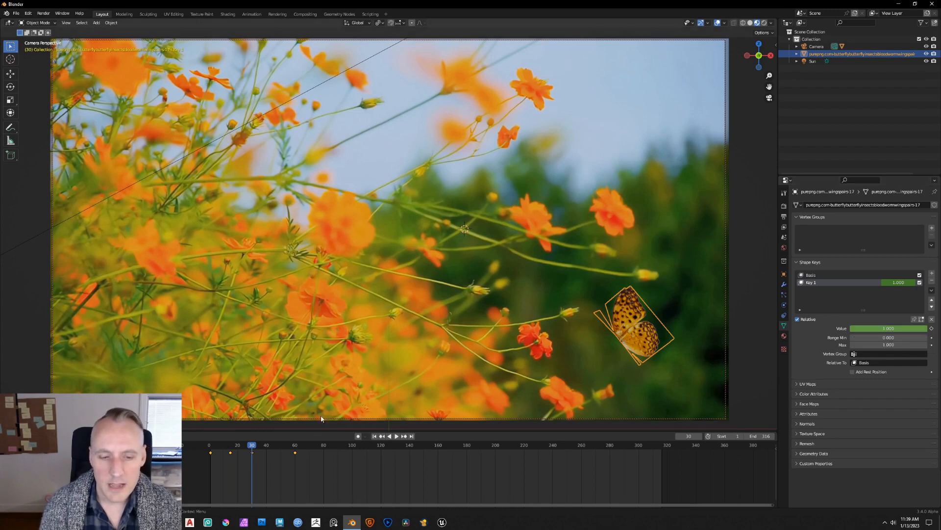
{"action": "left_click", "coordinate": [405, 436]}
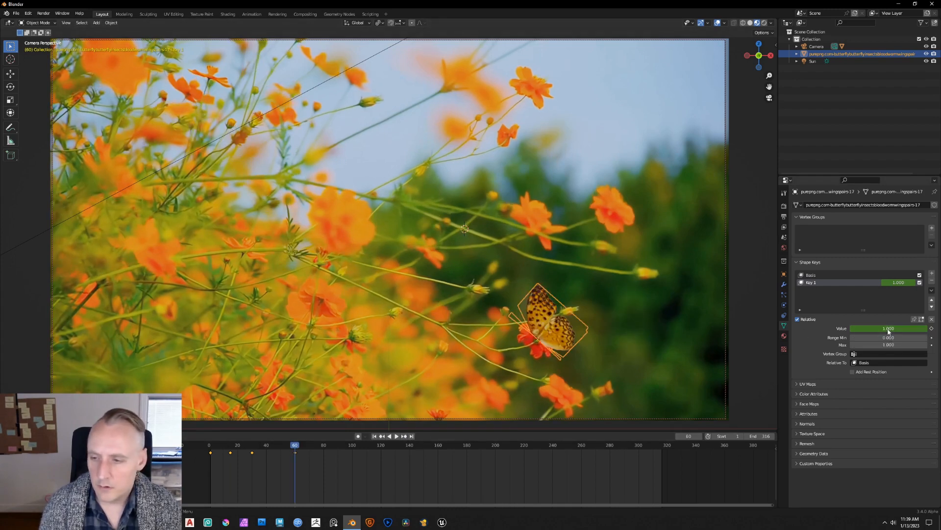
{"action": "left_click_drag", "start_coordinate": [892, 330], "coordinate": [851, 330]}
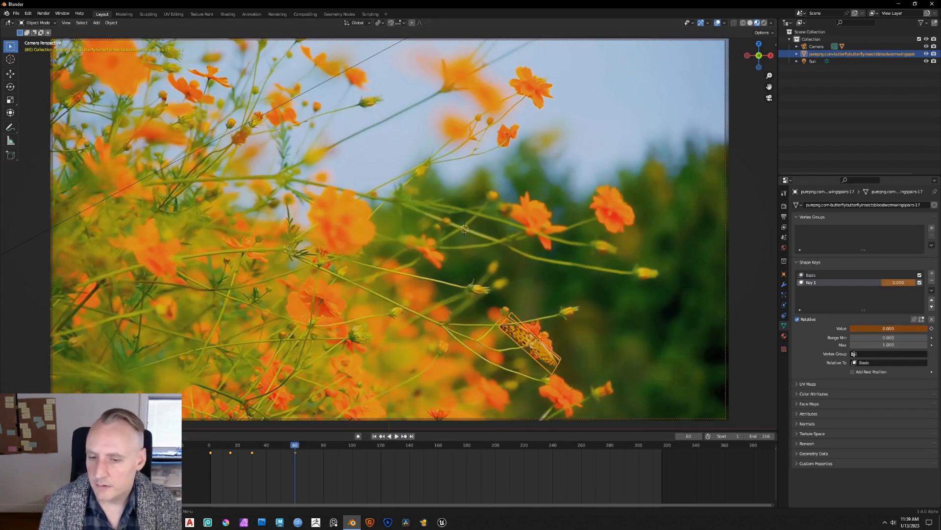
{"action": "key", "text": "i"}
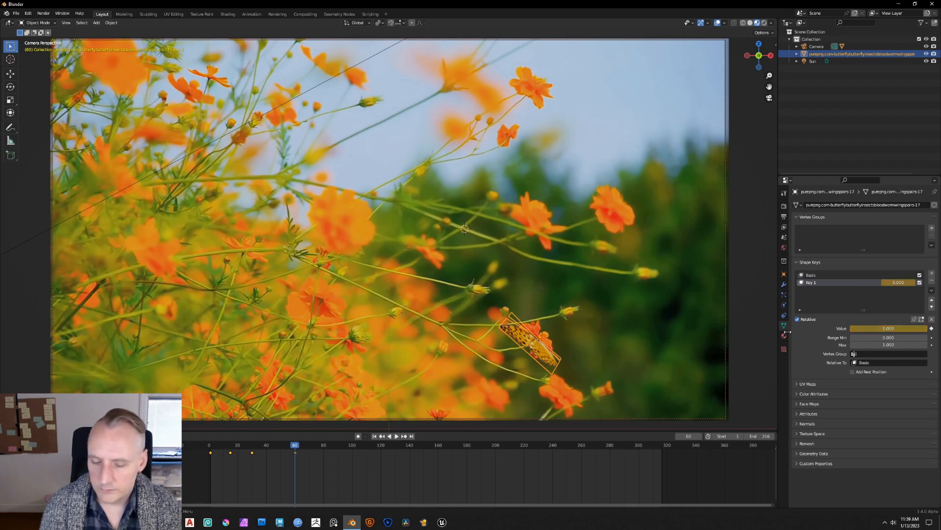
- At frame 30, set the Key 1 shape key value to 1.000 and insert a keyframe for it
{"action": "left_click", "coordinate": [386, 437]}
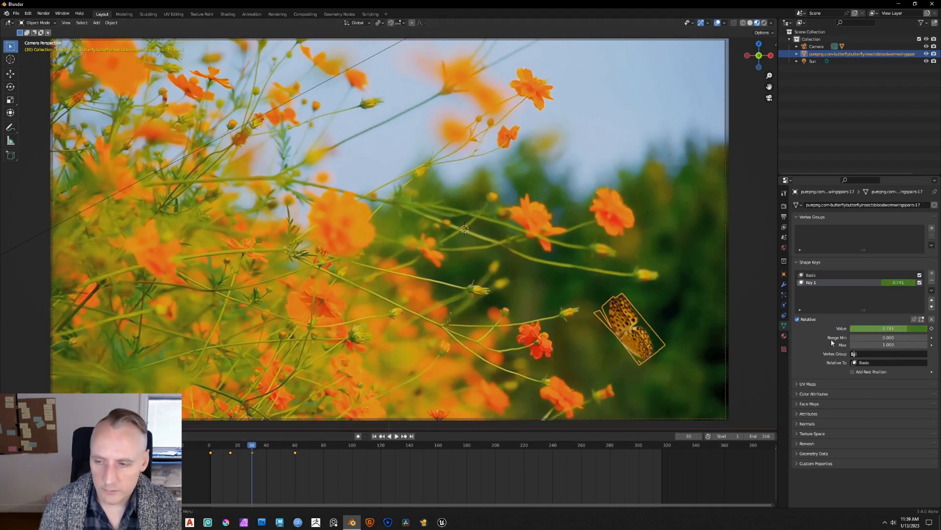
{"action": "left_click_drag", "start_coordinate": [878, 327], "coordinate": [908, 328]}
{"action": "key", "text": "i"}
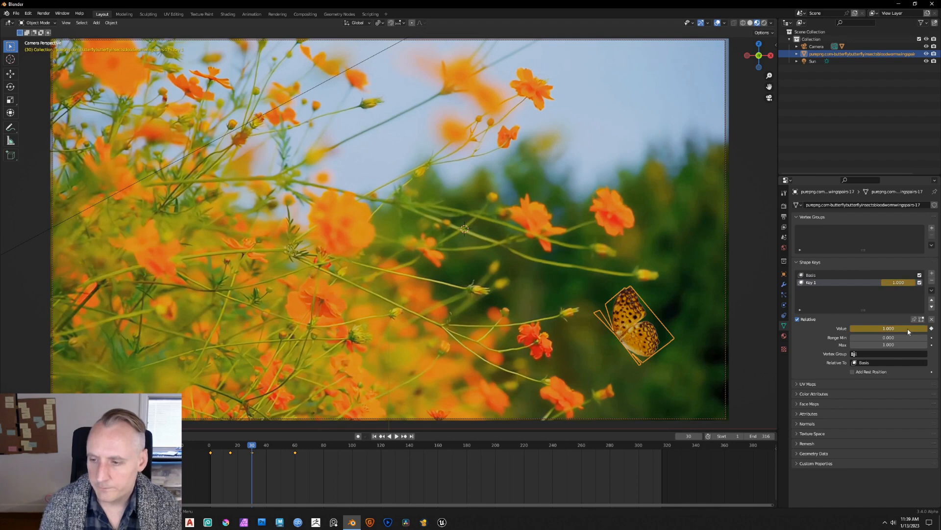
- At frame 22, set the Key 1 shape key value to 0.000 and insert a keyframe to spread the wings mid-flight
{"action": "left_click_drag", "start_coordinate": [252, 444], "coordinate": [241, 449]}
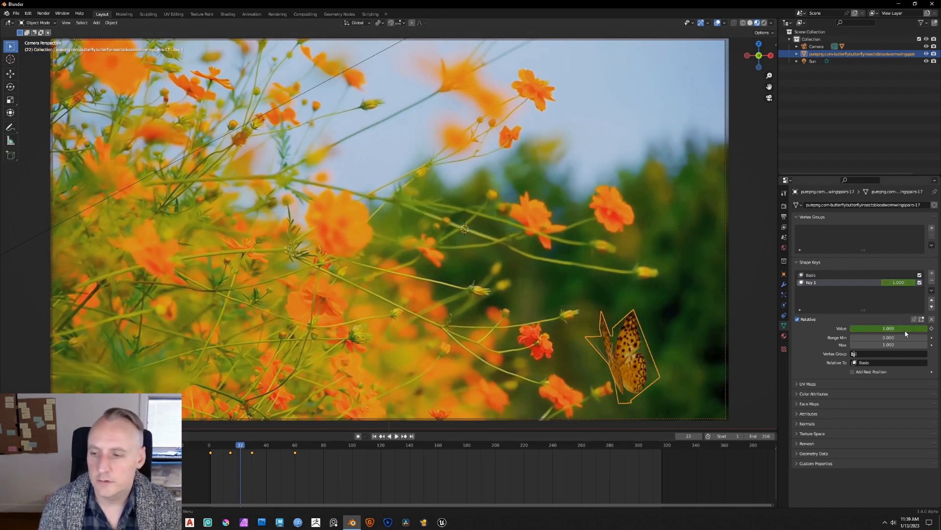
{"action": "left_click_drag", "start_coordinate": [906, 330], "coordinate": [850, 328]}
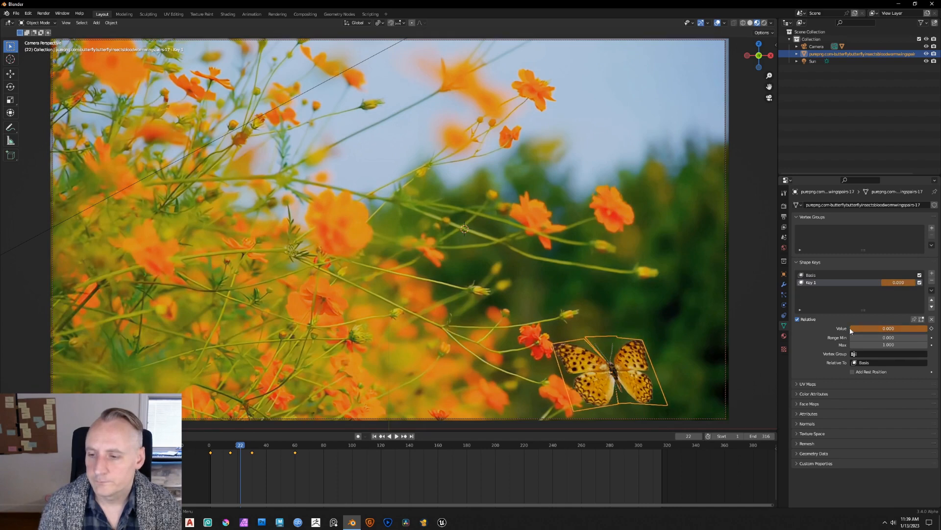
{"action": "key", "text": "i"}
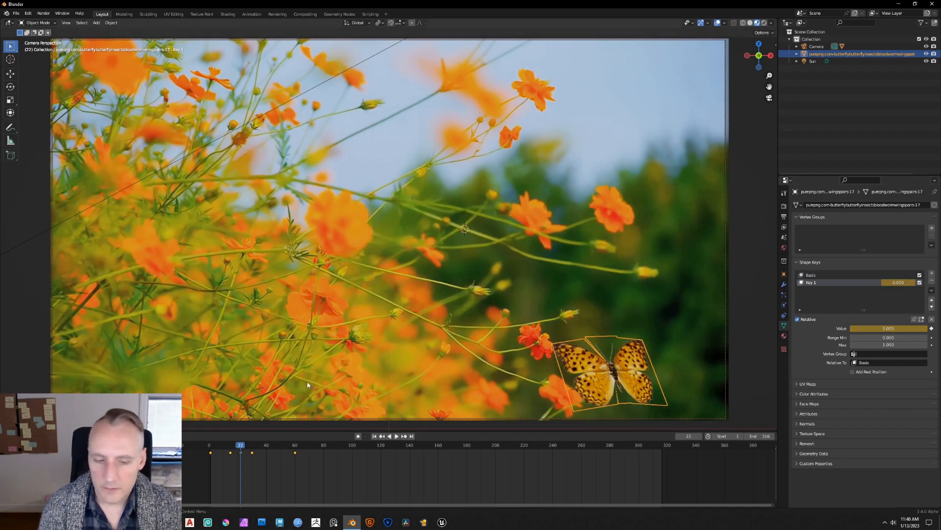
- Play the animation from frame 1 to review the wing flaps
{"action": "left_click", "coordinate": [375, 436]}
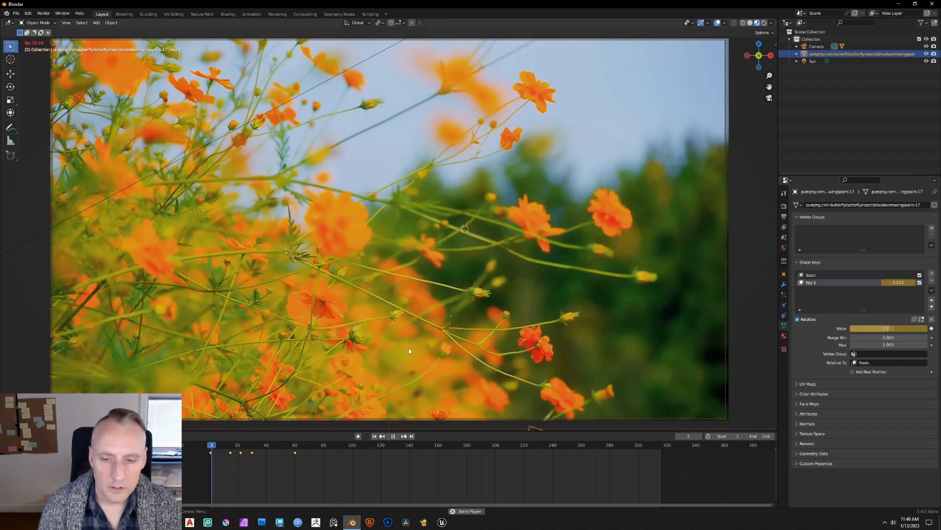
{"action": "key", "text": "space"}
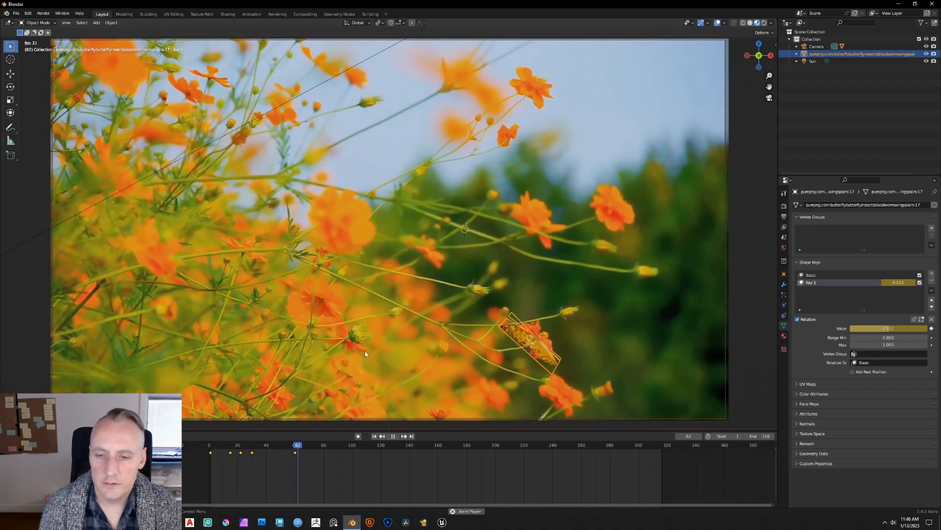
{"action": "key", "text": "space"}
- At frame 45, set the Key 1 shape key value to 0.000 and insert a keyframe for it
{"action": "left_click_drag", "start_coordinate": [321, 449], "coordinate": [274, 445]}
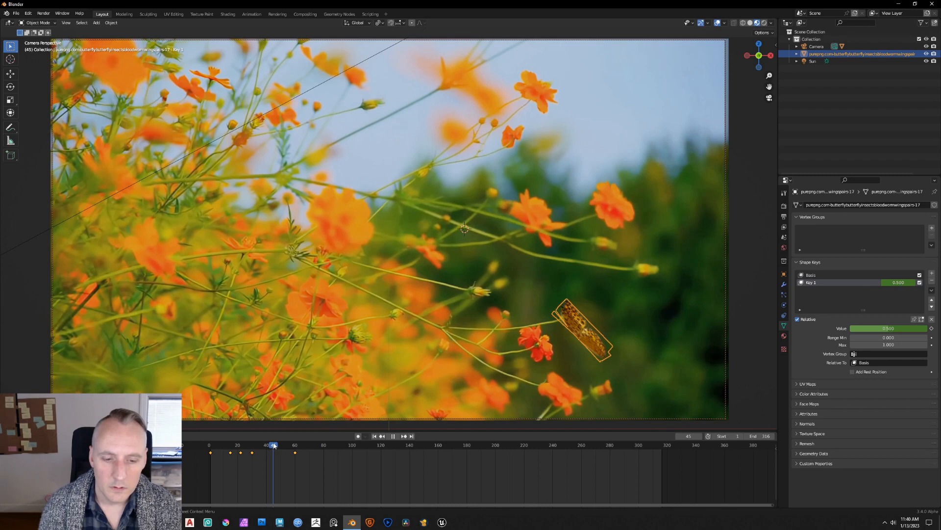
{"action": "left_click_drag", "start_coordinate": [888, 330], "coordinate": [863, 329]}
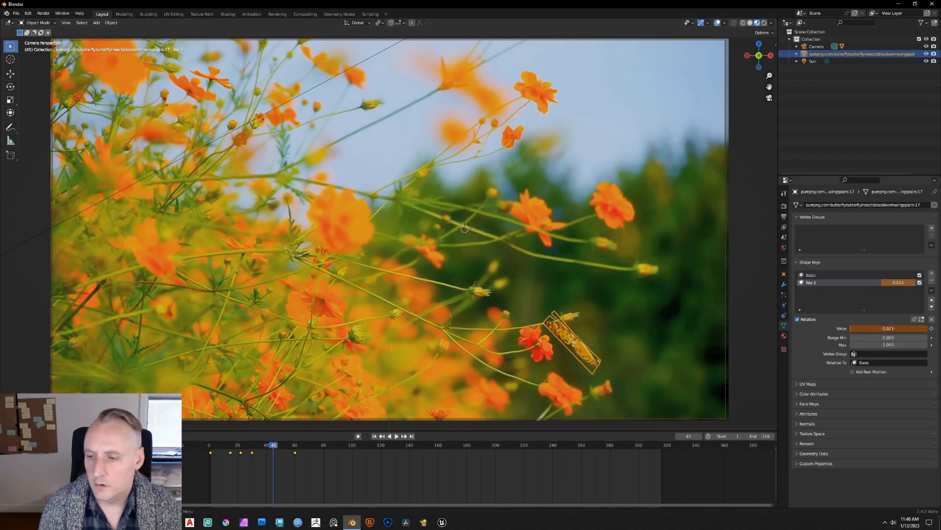
{"action": "key", "text": "i"}
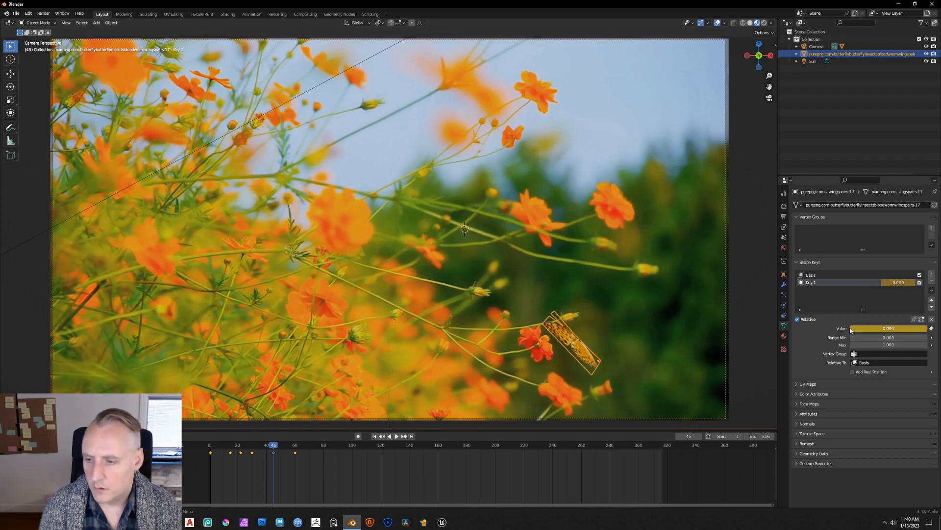
- At frame 60, set the Key 1 shape key value to 1.000 and replace its keyframe so the wings fold on landing
{"action": "key", "text": "space"}
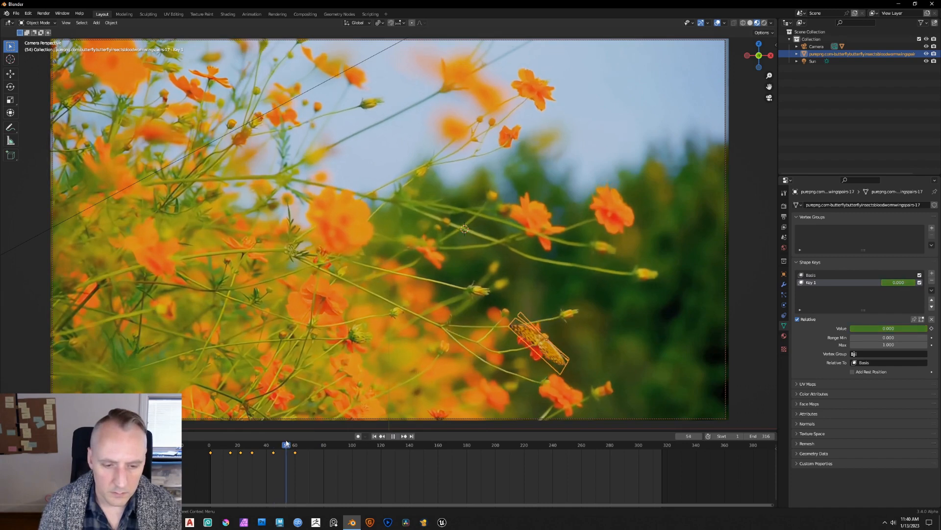
{"action": "key", "text": "space"}
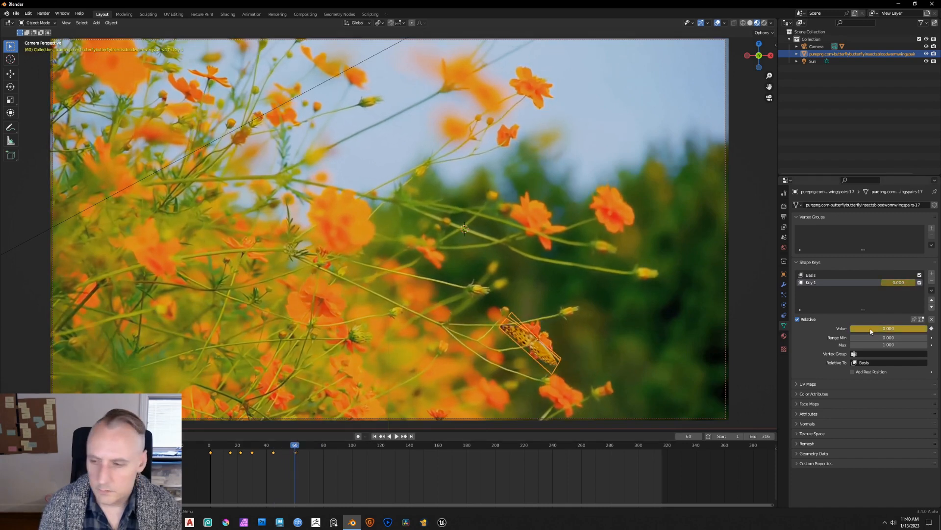
{"action": "left_click_drag", "start_coordinate": [888, 328], "coordinate": [917, 326]}
{"action": "key", "text": "i"}
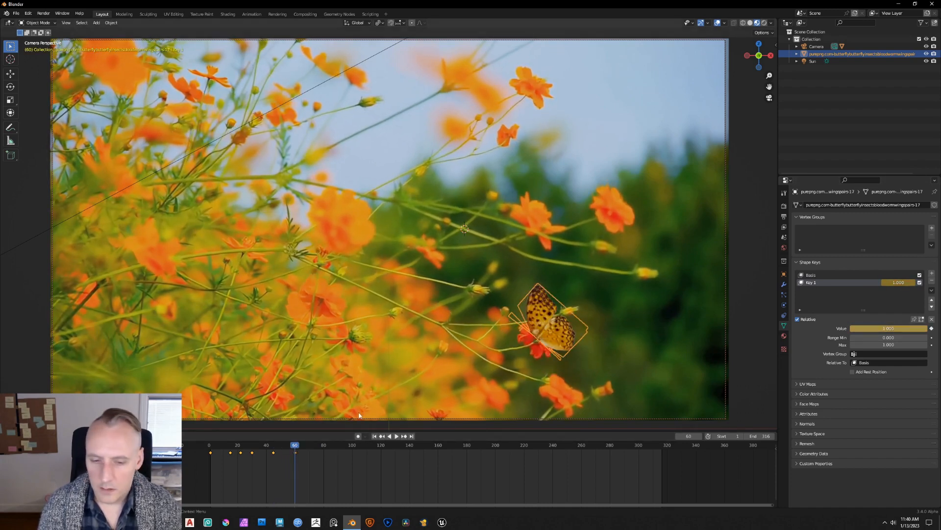
- Replay the animation from the start to check the wing movement through the landing on the red flowers
{"action": "key", "text": "shift+Left"}
{"action": "key", "text": "space"}
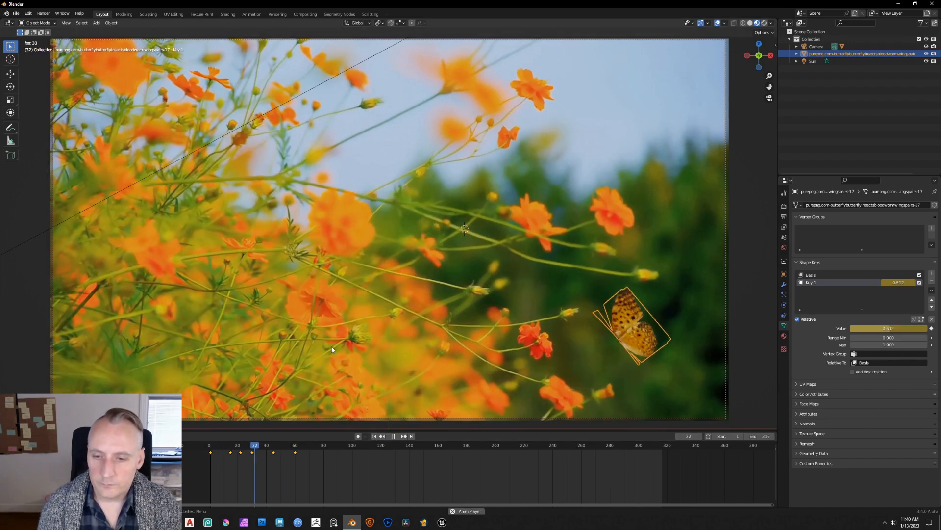
{"action": "key", "text": "space"}
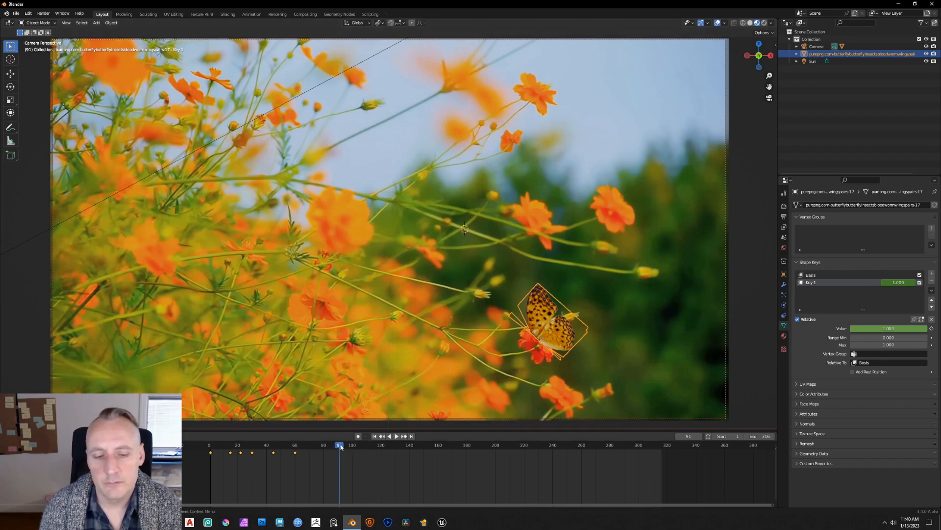
- At frame 65, move the butterfly very slightly down on the red flowers and insert a keyframe
{"action": "left_click_drag", "start_coordinate": [341, 446], "coordinate": [295, 436]}
{"action": "key", "text": "space"}
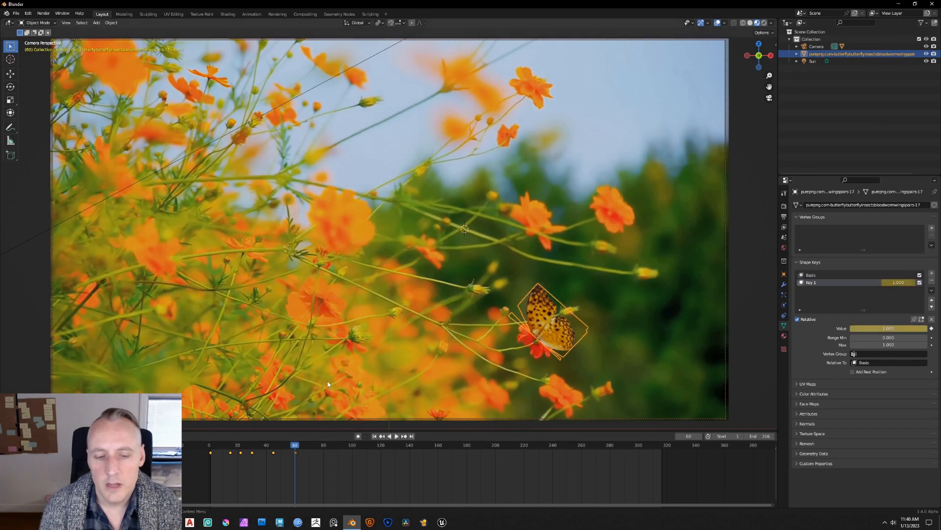
{"action": "key", "text": "Right"}
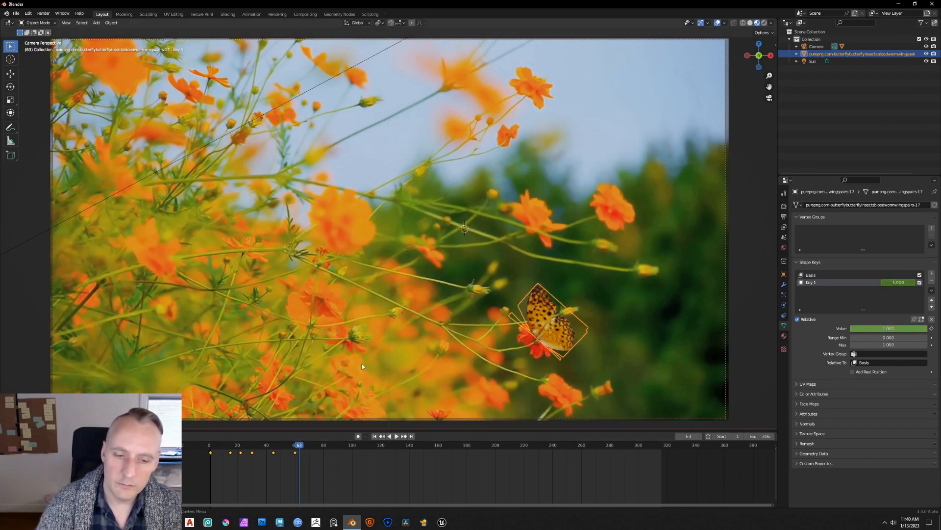
{"action": "key", "text": "Right"}
{"action": "key", "text": "Right"}
{"action": "key", "text": "Right"}
{"action": "key", "text": "Right"}
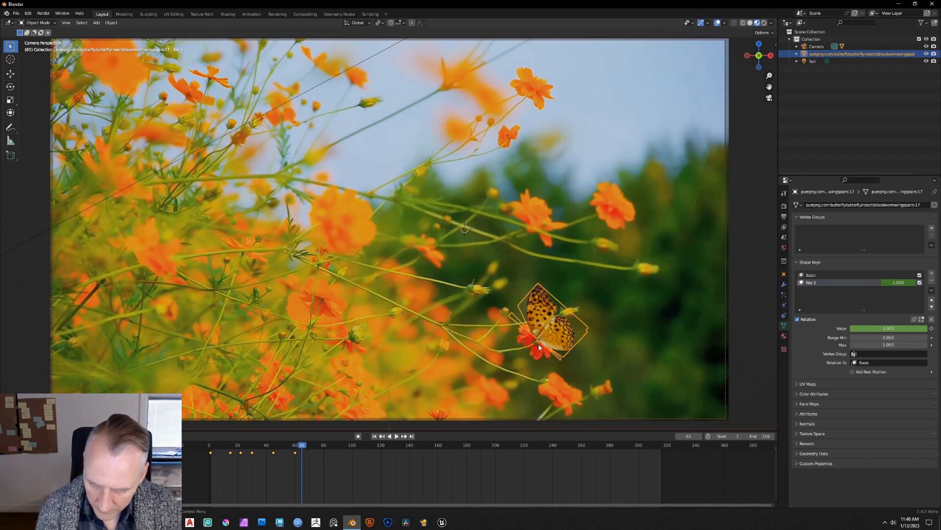
{"action": "key", "text": "g"}
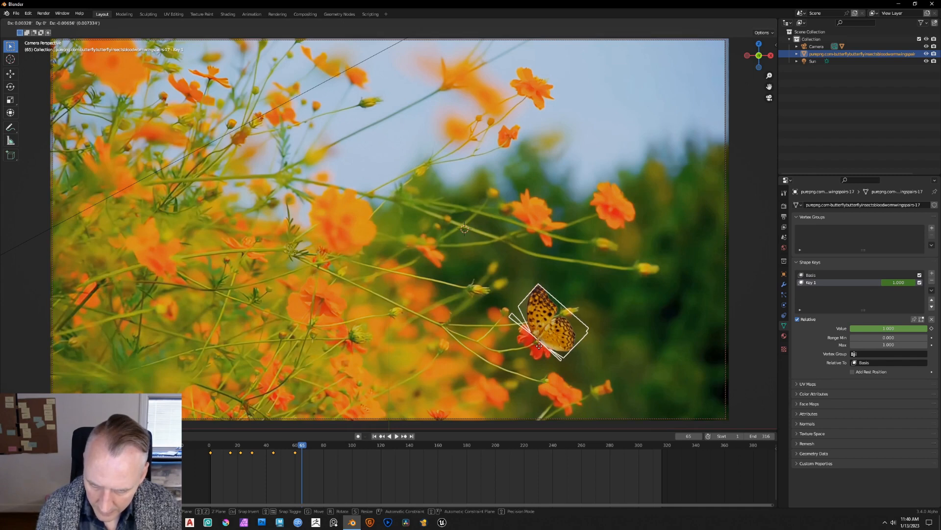
{"action": "left_click", "coordinate": [539, 345]}
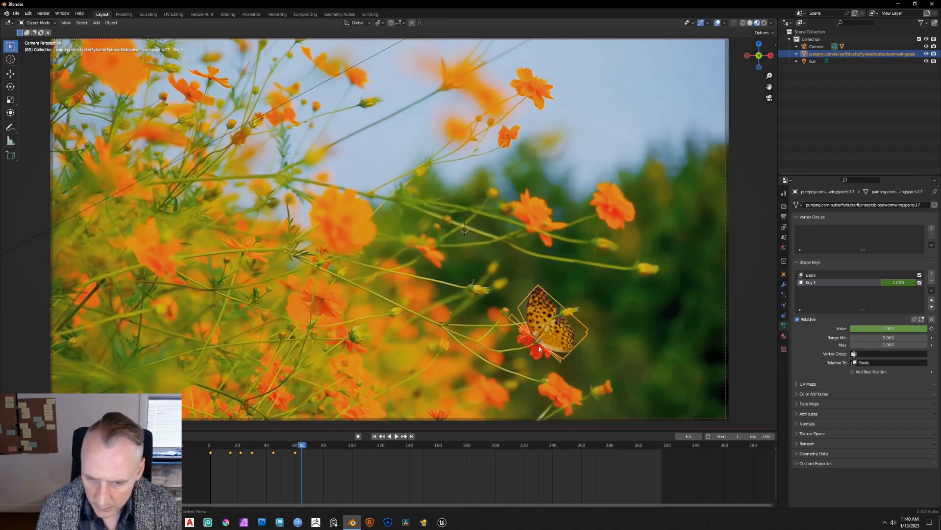
{"action": "right_click", "coordinate": [539, 348]}
{"action": "left_click", "coordinate": [539, 348]}
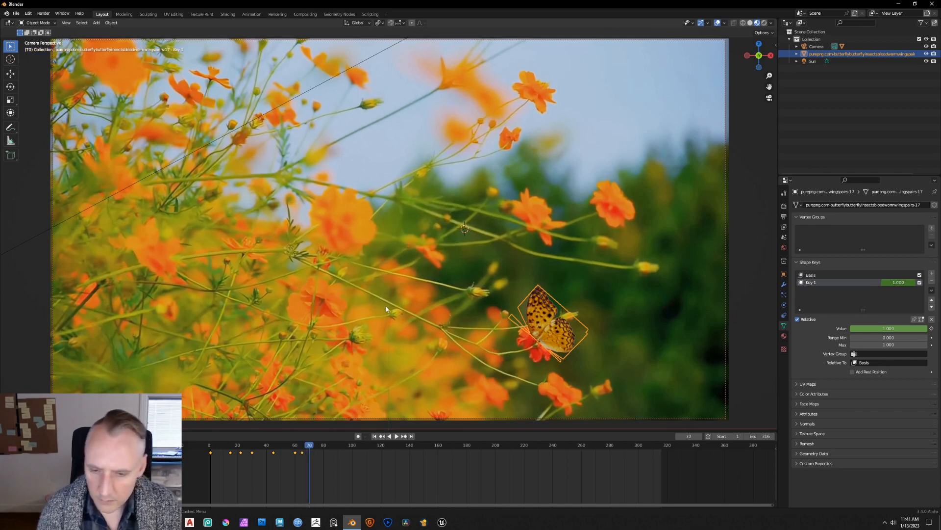
- At frame 70, lower the butterfly along Z by about 0.023 to follow the flower and insert a keyframe
{"action": "key", "text": "g"}
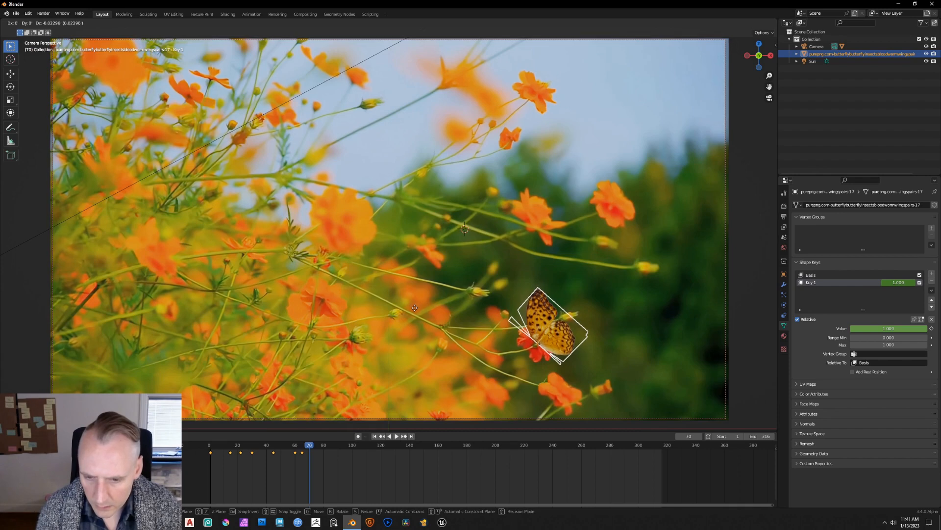
{"action": "left_click", "coordinate": [415, 308]}
{"action": "key", "text": "i"}
{"action": "left_click", "coordinate": [414, 308]}
{"action": "key", "text": "Right"}
{"action": "key", "text": "Right"}
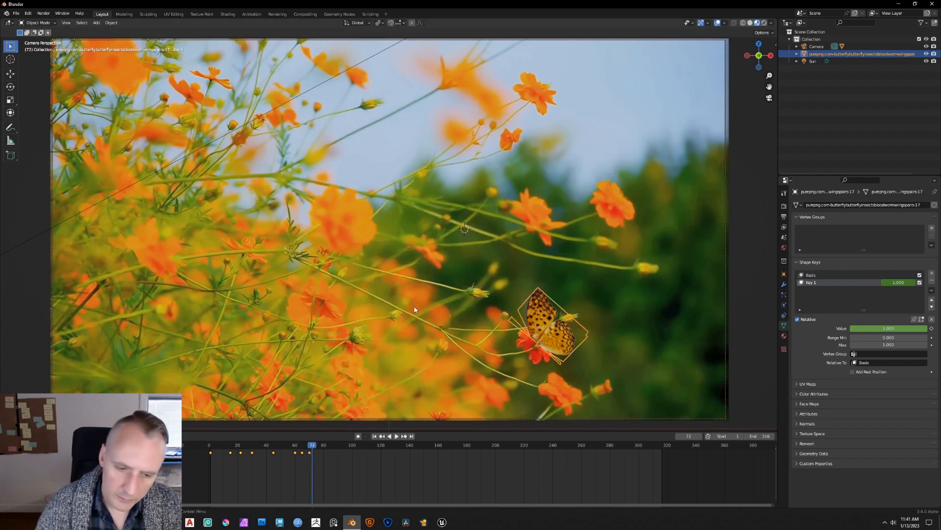
- At frame 75, move the butterfly about 0.033 down and 0.007 along negative X to follow the flower, and insert a keyframe
{"action": "key", "text": "Right"}
{"action": "key", "text": "Right"}
{"action": "key", "text": "Right"}
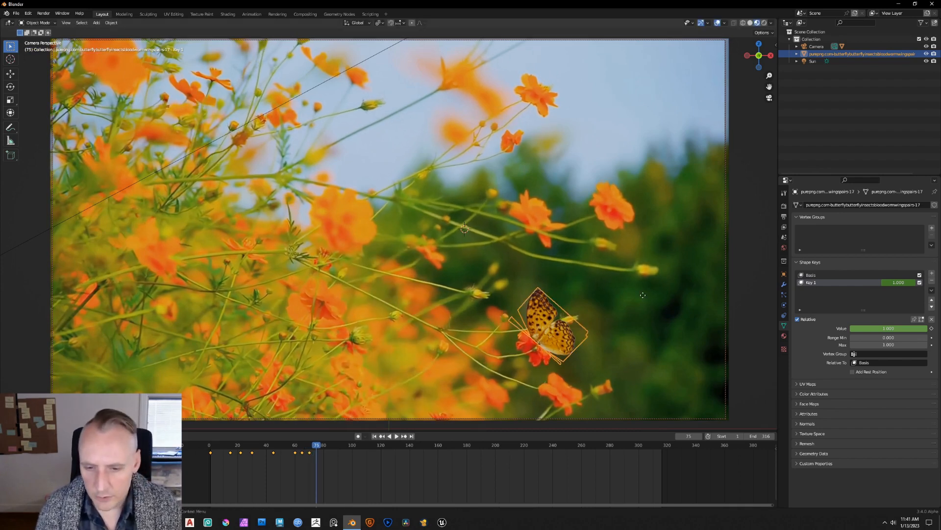
{"action": "key", "text": "g"}
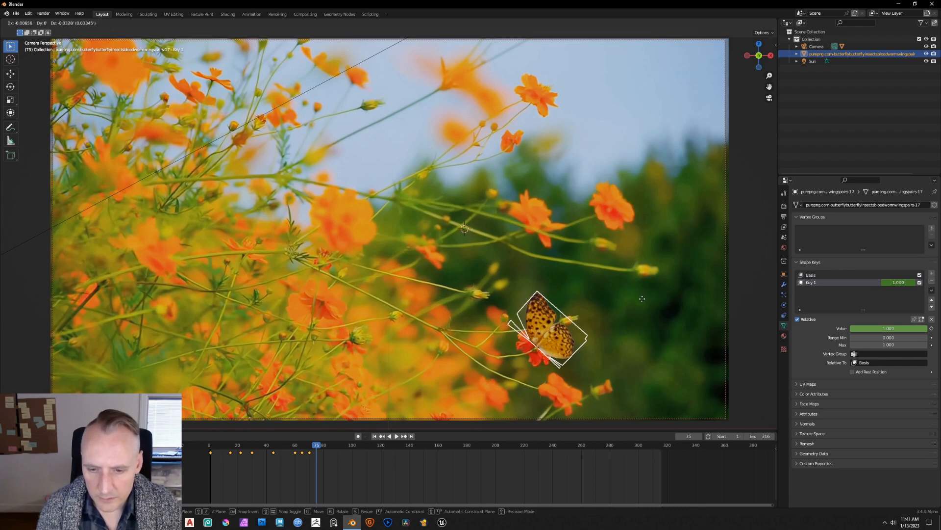
{"action": "left_click", "coordinate": [642, 298]}
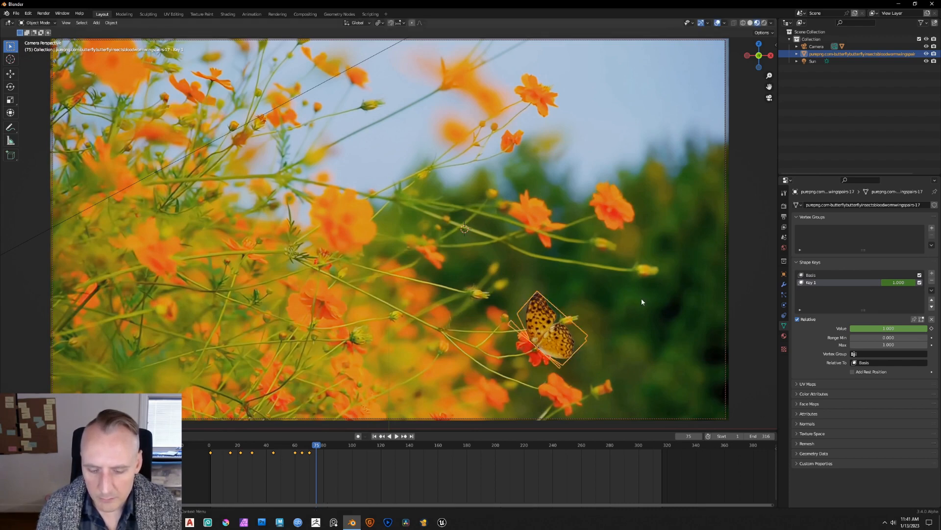
{"action": "key", "text": "i"}
{"action": "left_click", "coordinate": [641, 301]}
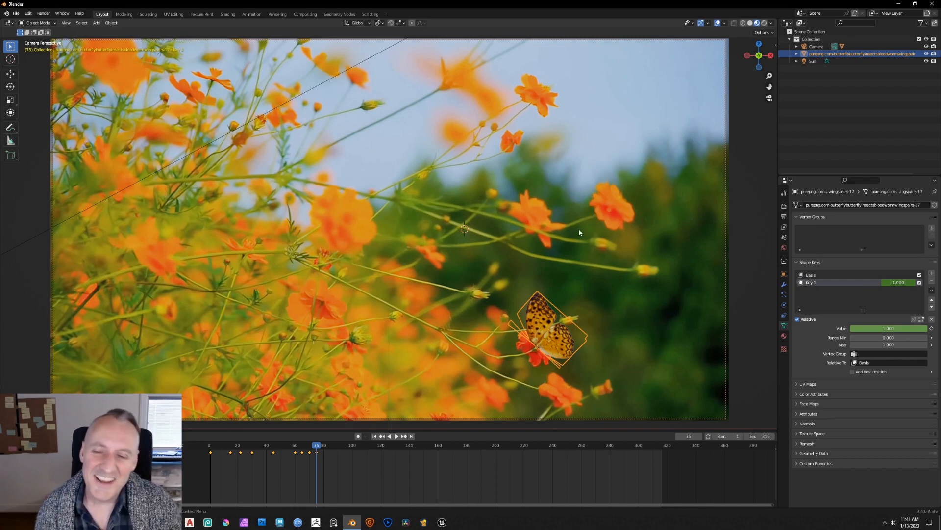
- Play the animation from the first frame past frame 75 to check how the landed butterfly follows the flower
{"action": "left_click", "coordinate": [373, 436]}
{"action": "key", "text": "space"}
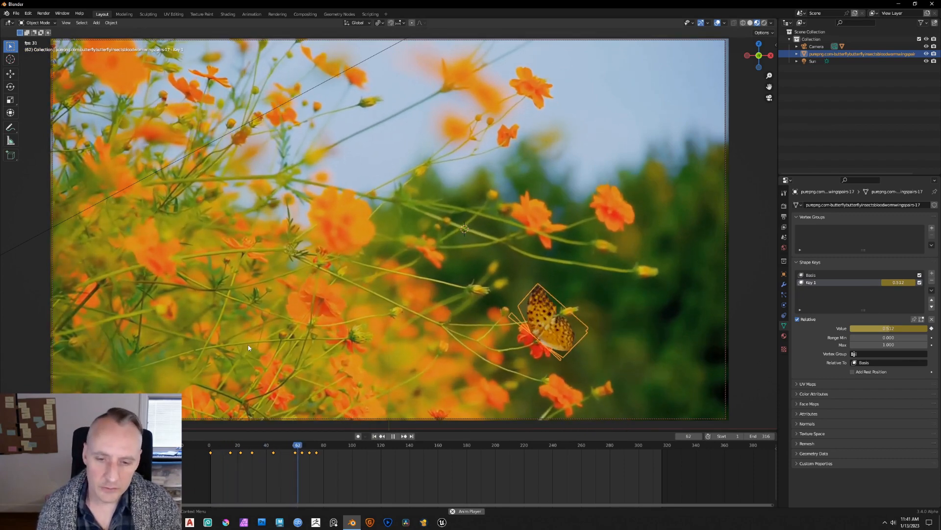
{"action": "key", "text": "space"}
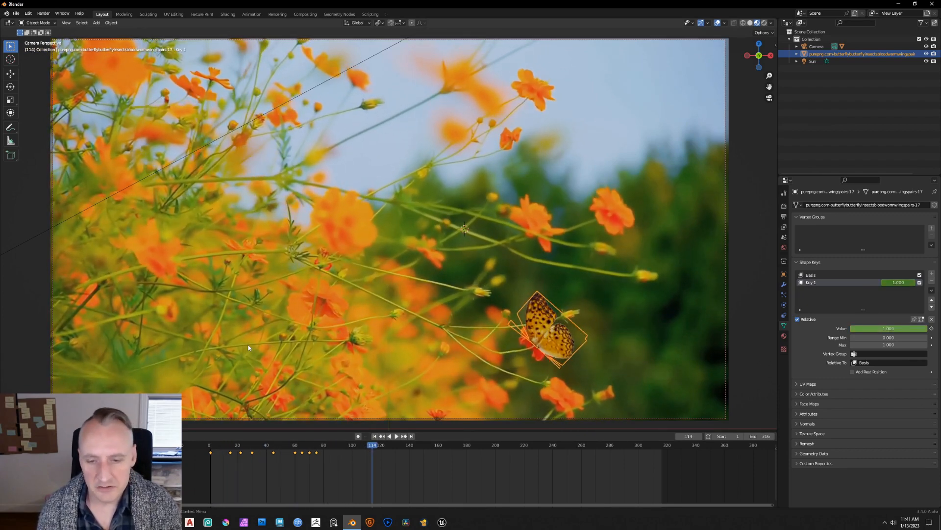